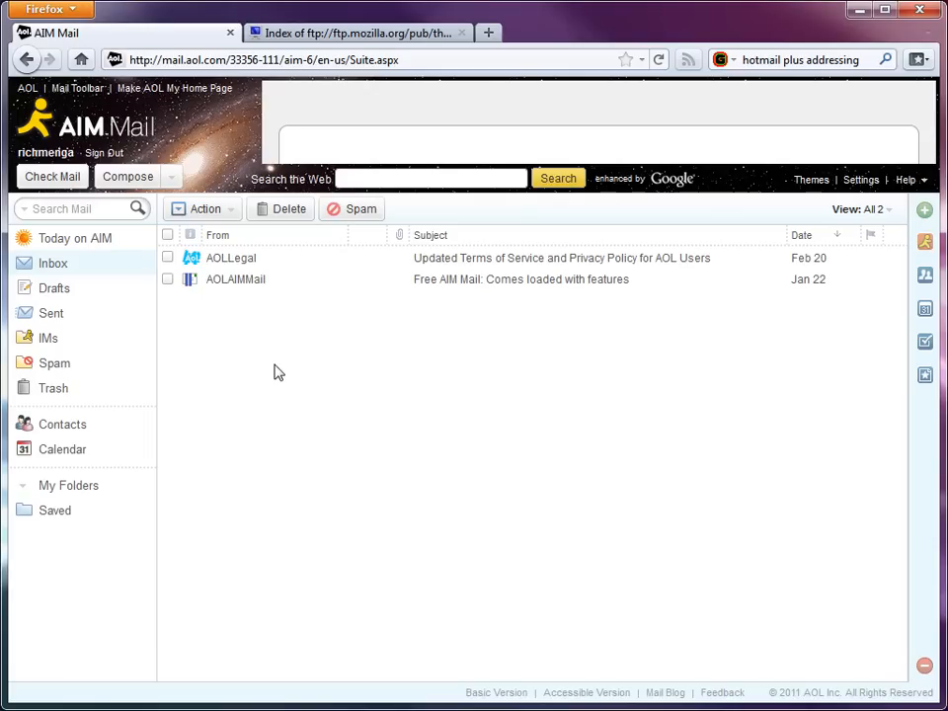
Open AIM Mail's IMAP and POP settings page and read through its server details
{"action": "left_click", "coordinate": [861, 179]}
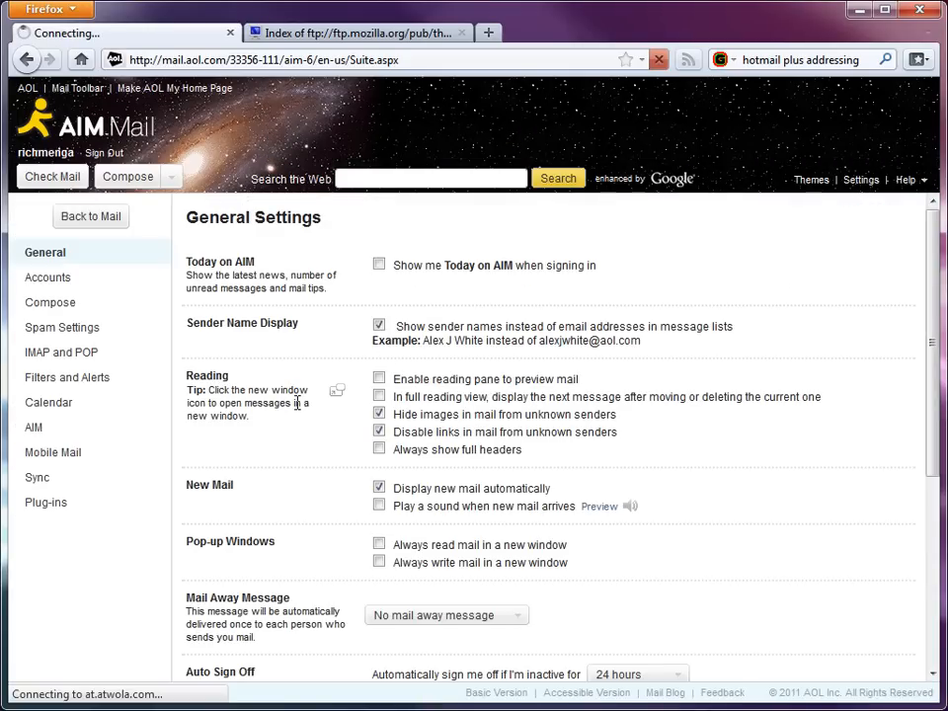
{"action": "left_click", "coordinate": [68, 356]}
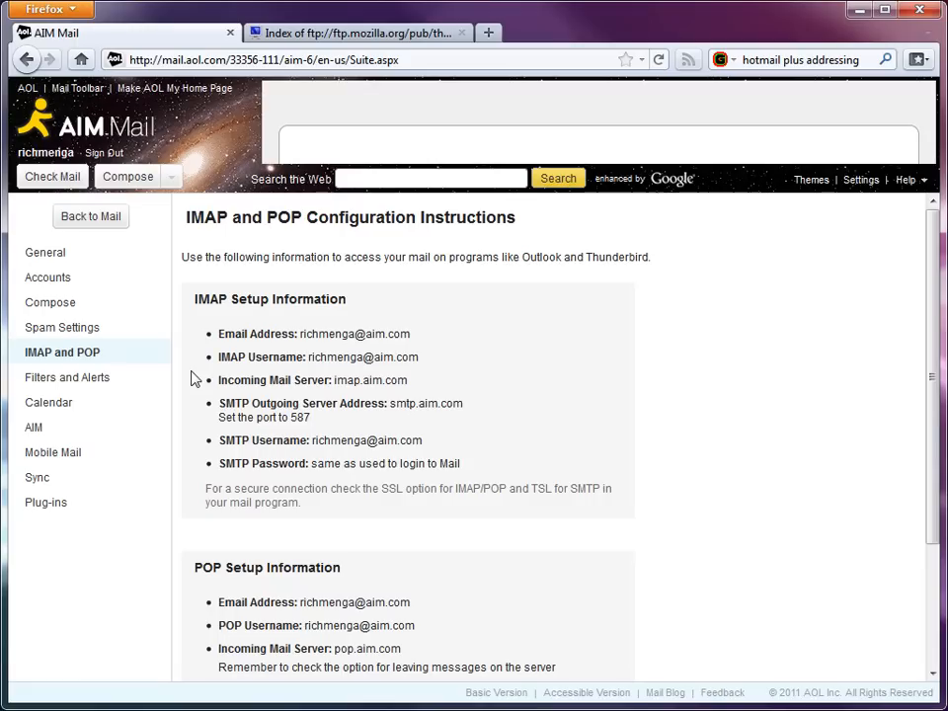
{"action": "scroll", "coordinate": [237, 420], "scroll_direction": "down", "scroll_amount": 2}
{"action": "scroll", "coordinate": [237, 419], "scroll_direction": "down", "scroll_amount": 2}
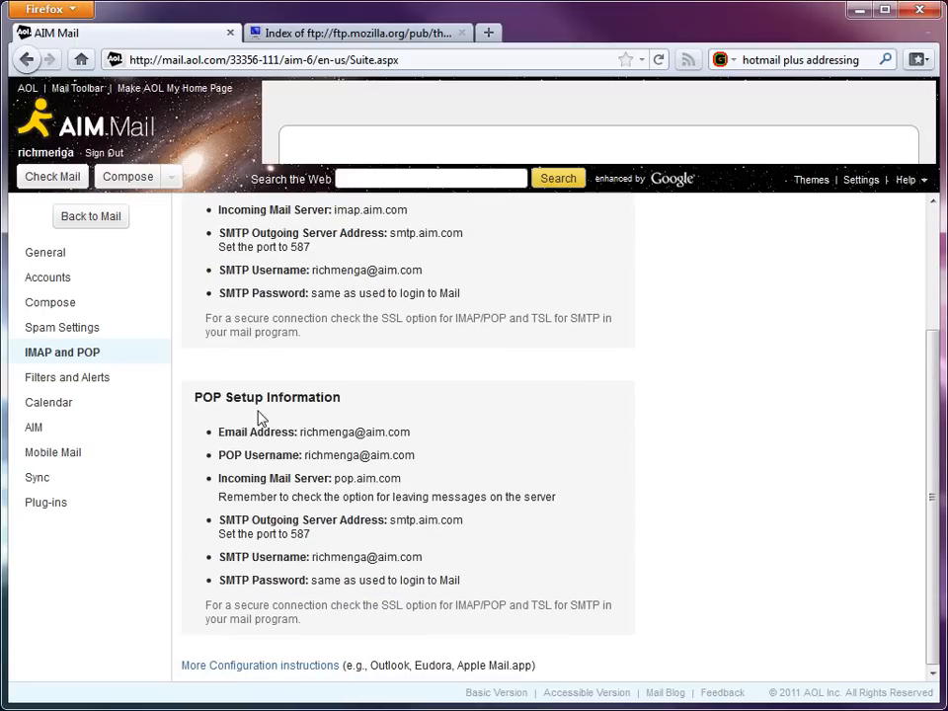
{"action": "scroll", "coordinate": [260, 413], "scroll_direction": "up", "scroll_amount": 3}
{"action": "scroll", "coordinate": [260, 413], "scroll_direction": "up", "scroll_amount": 2}
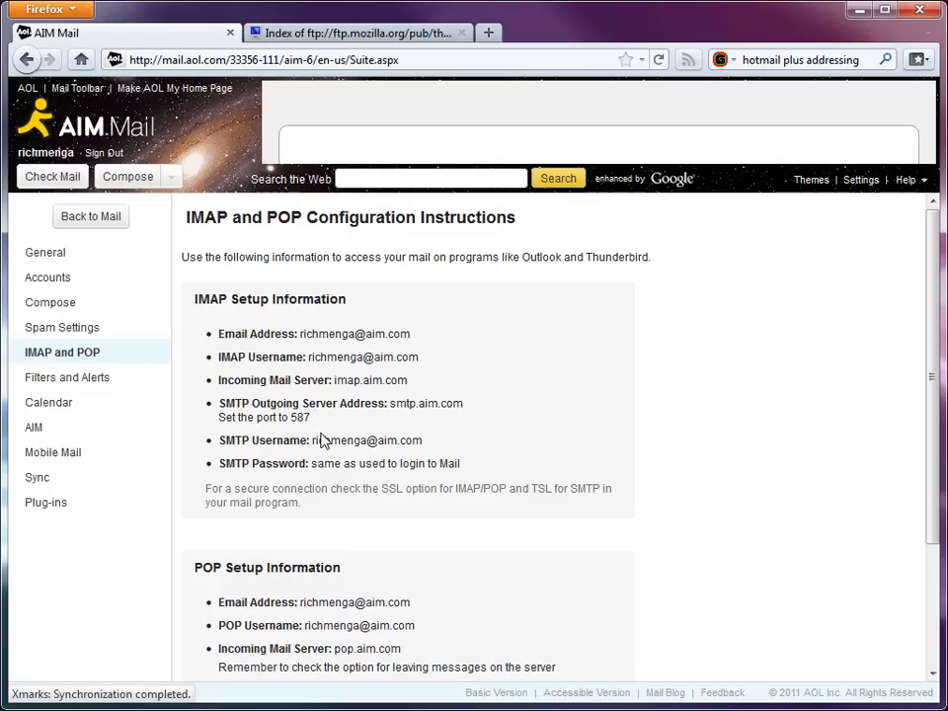
{"action": "scroll", "coordinate": [346, 456], "scroll_direction": "down", "scroll_amount": 3}
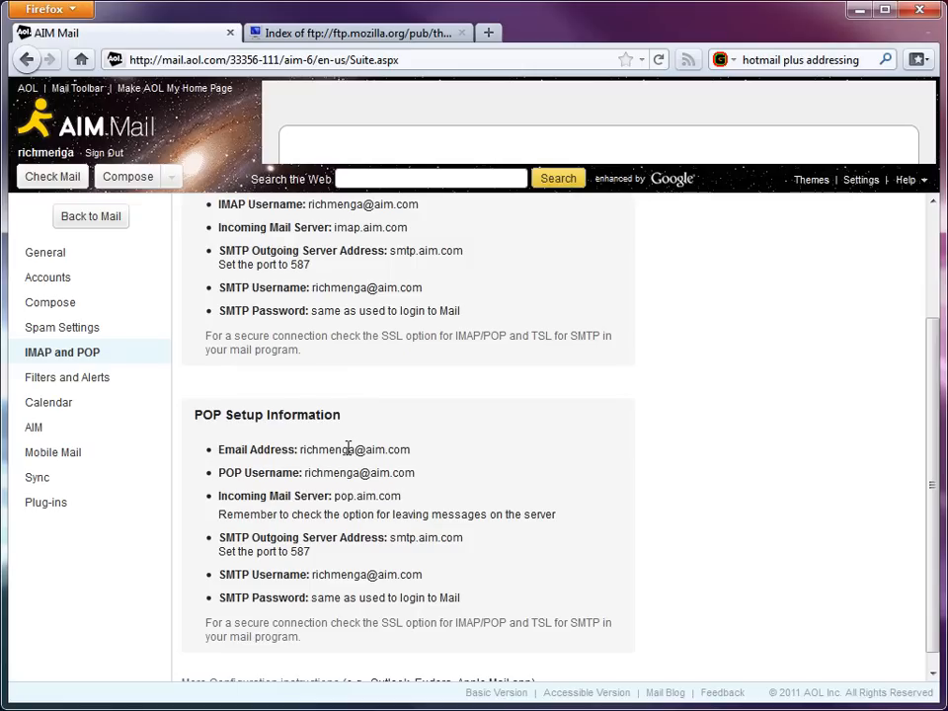
{"action": "scroll", "coordinate": [347, 448], "scroll_direction": "down", "scroll_amount": 1}
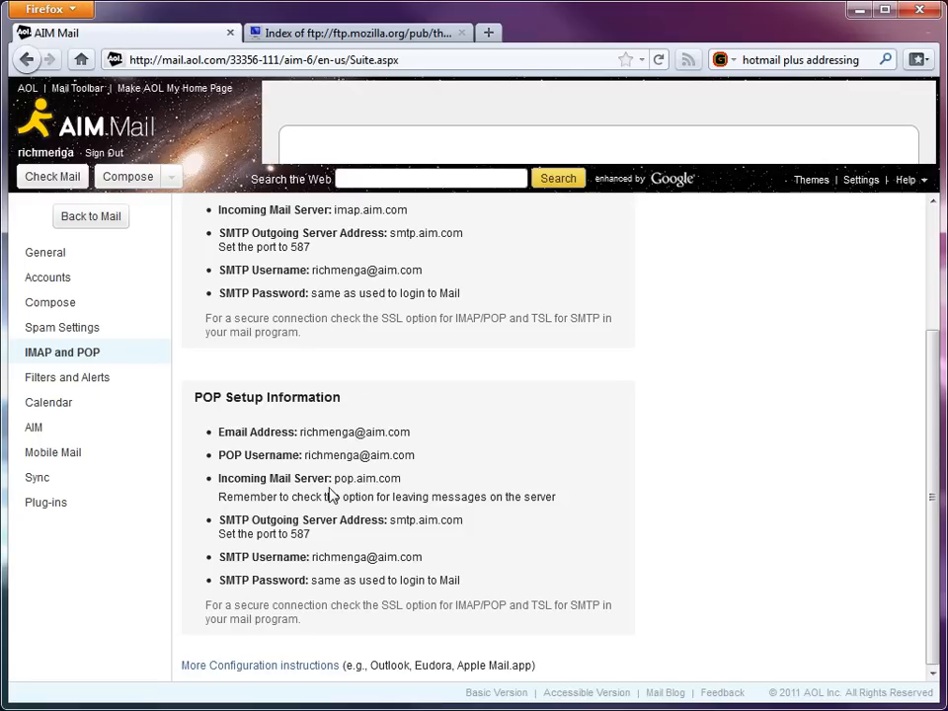
{"action": "scroll", "coordinate": [331, 494], "scroll_direction": "up", "scroll_amount": 3}
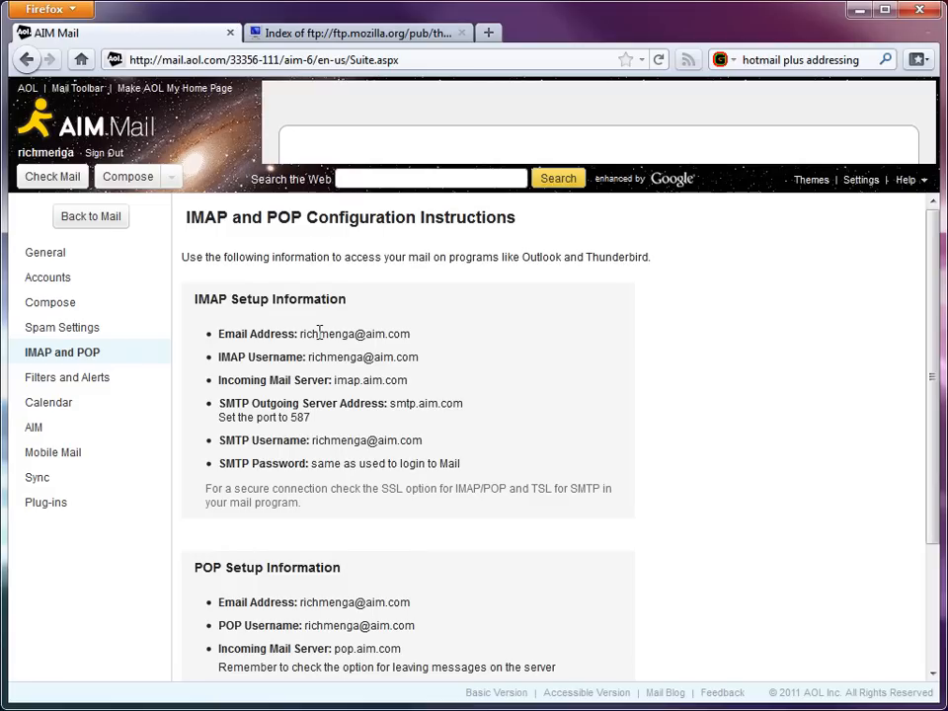
{"action": "left_click", "coordinate": [339, 34]}
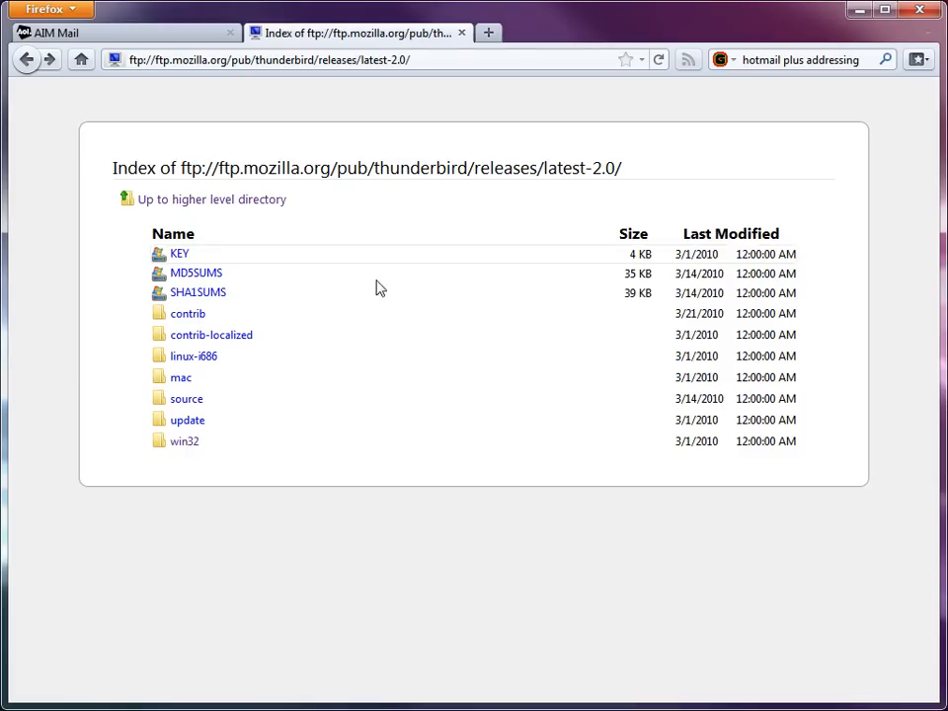
Browse into the win32 and then en-US folders of Thunderbird latest-2.0 on the FTP site
{"action": "left_click_drag", "start_coordinate": [555, 169], "coordinate": [623, 168]}
{"action": "left_click", "coordinate": [538, 170]}
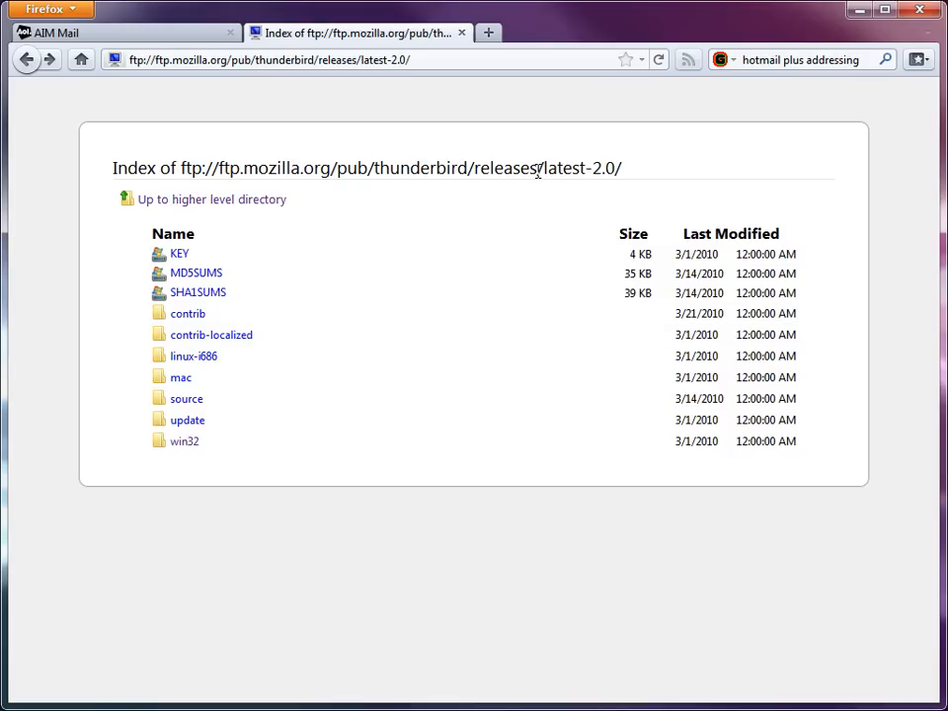
{"action": "left_click", "coordinate": [188, 441]}
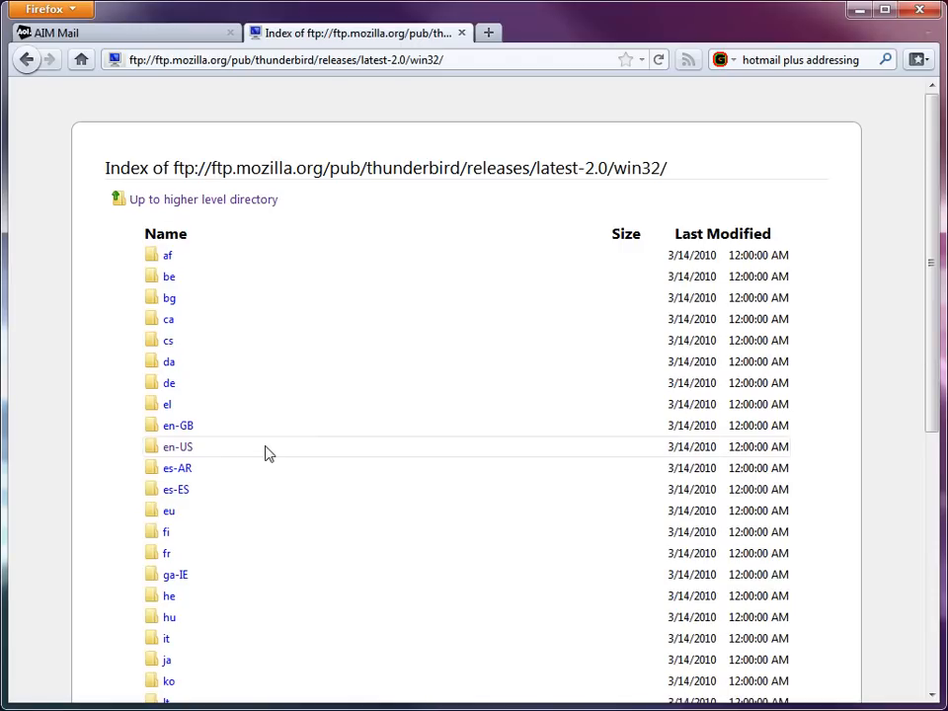
{"action": "left_click", "coordinate": [175, 452]}
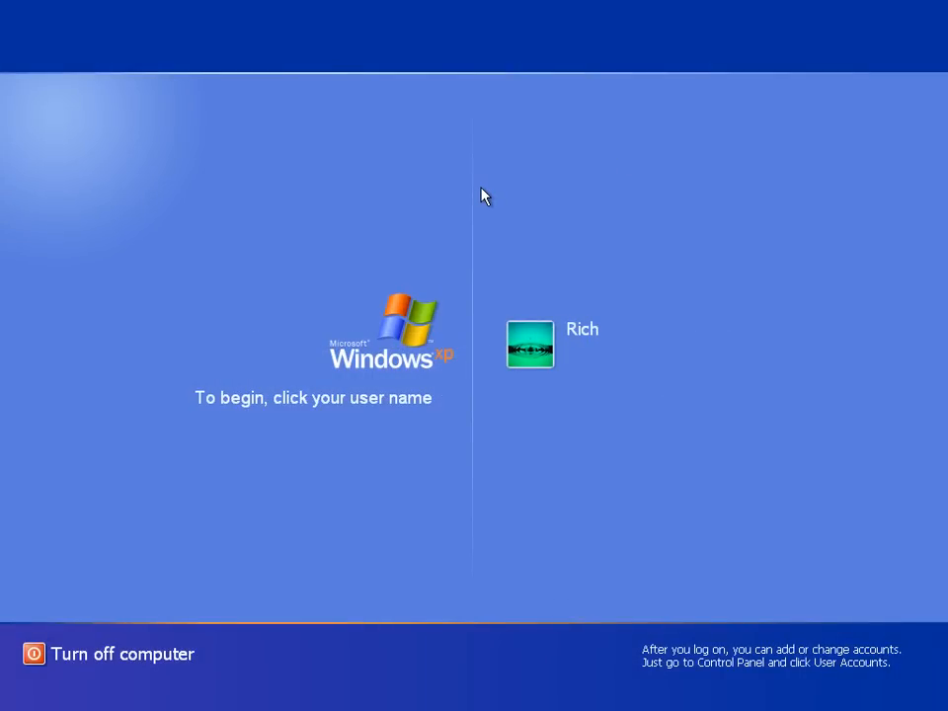
Log on to Windows XP and launch Windows Live Mail from Start > All Programs > Windows Live
{"action": "left_click", "coordinate": [526, 345]}
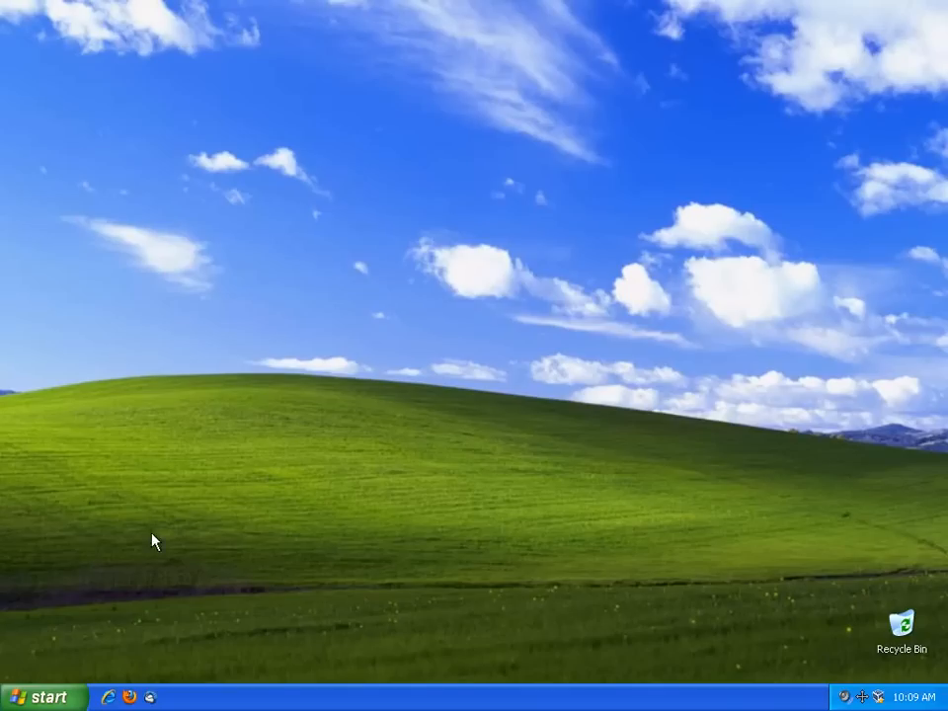
{"action": "left_click", "coordinate": [48, 698]}
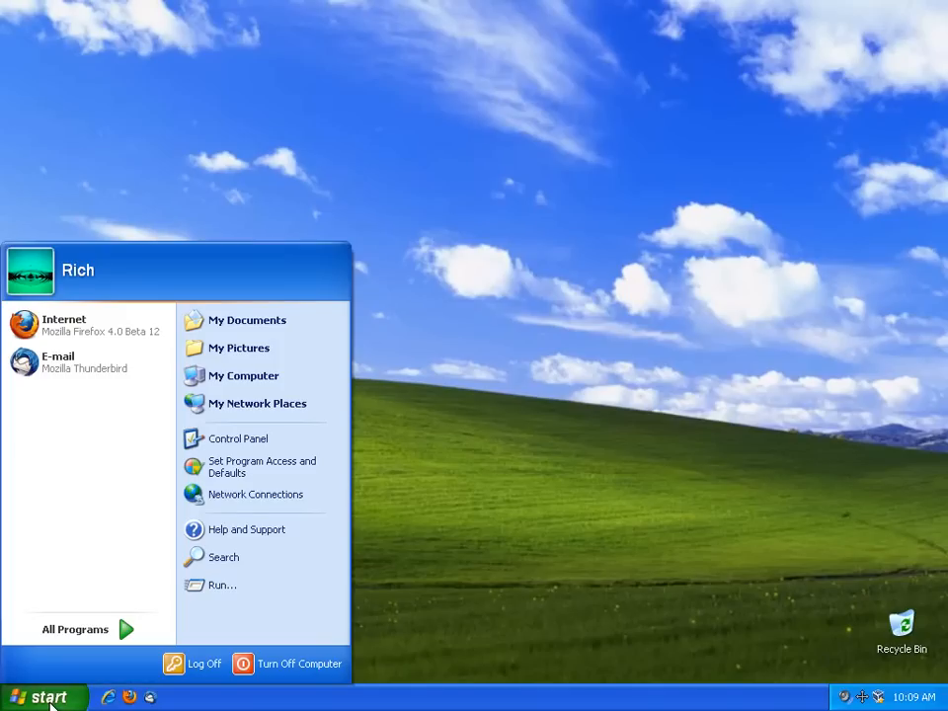
{"action": "mouse_move", "coordinate": [70, 630]}
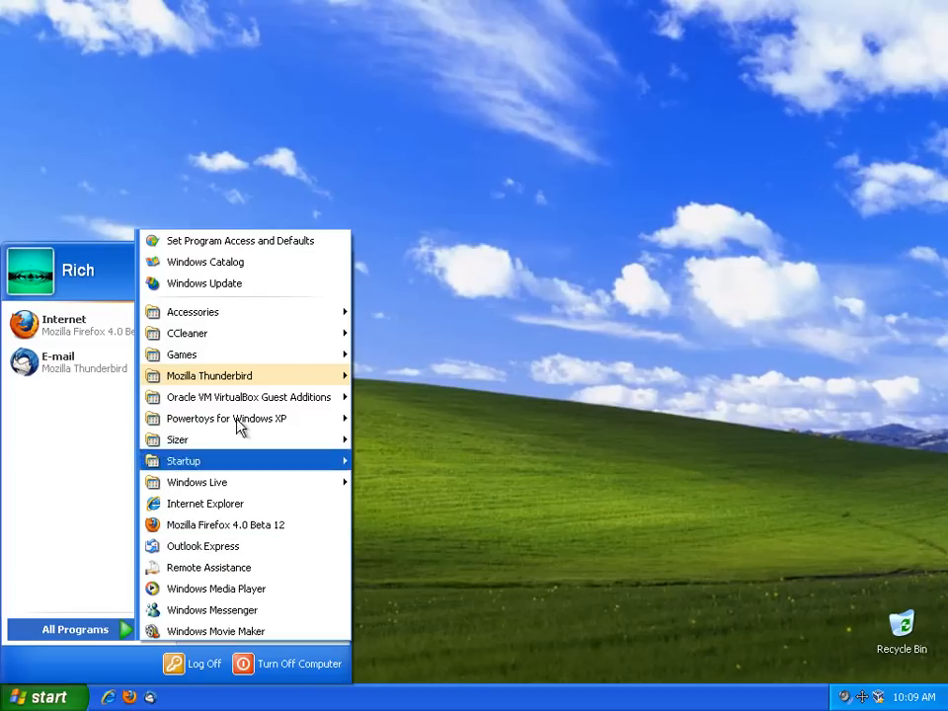
{"action": "mouse_move", "coordinate": [244, 385]}
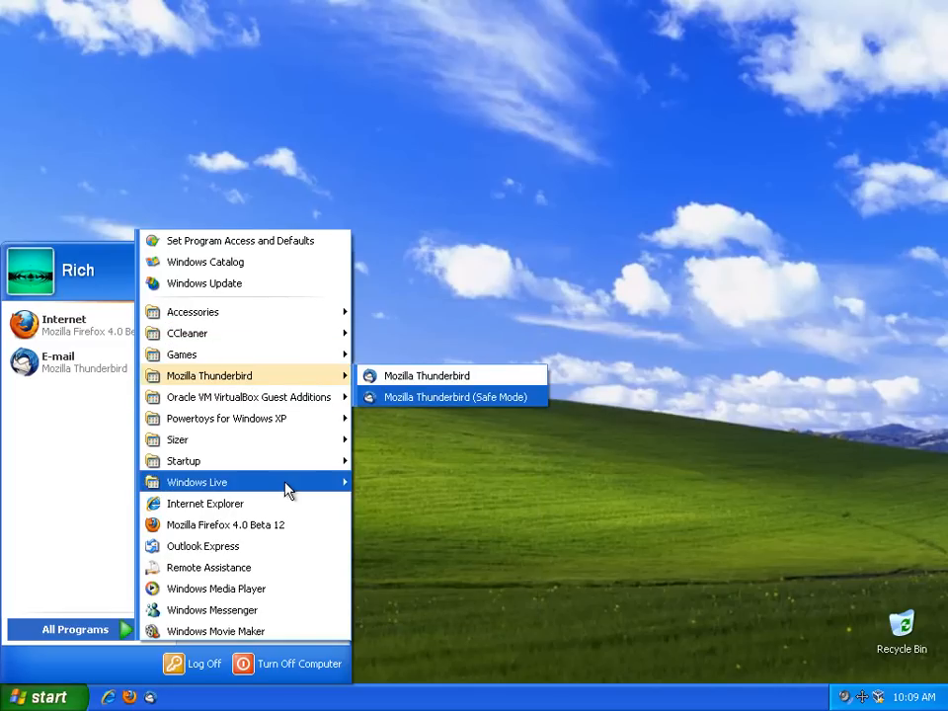
{"action": "mouse_move", "coordinate": [285, 486]}
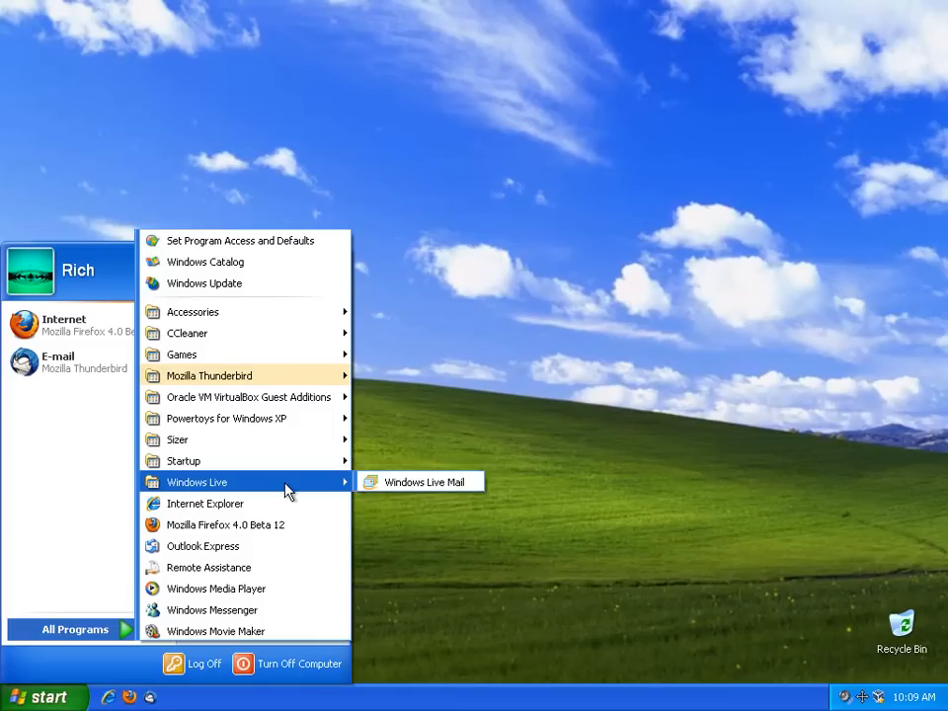
{"action": "left_click", "coordinate": [404, 483]}
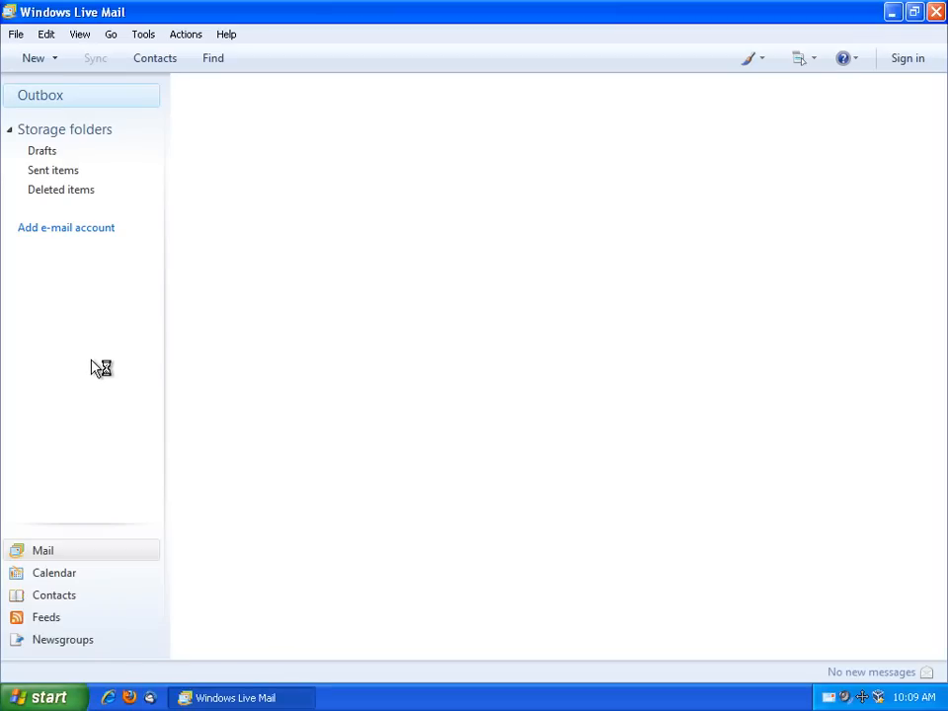
Start a new account with the AIM address, password and display name, choosing manual server configuration
{"action": "left_click", "coordinate": [44, 229]}
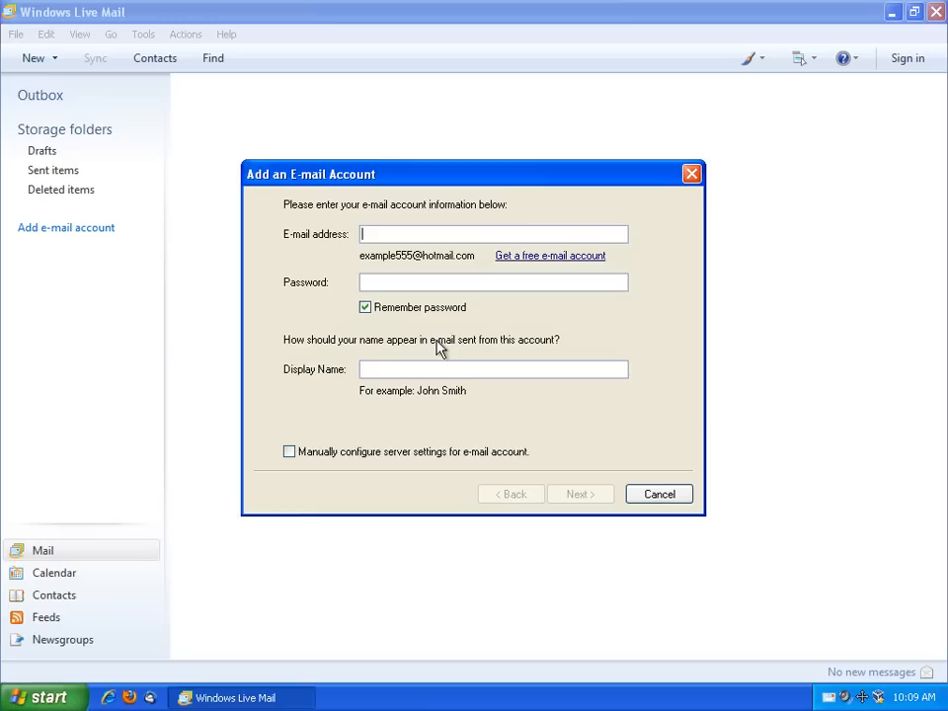
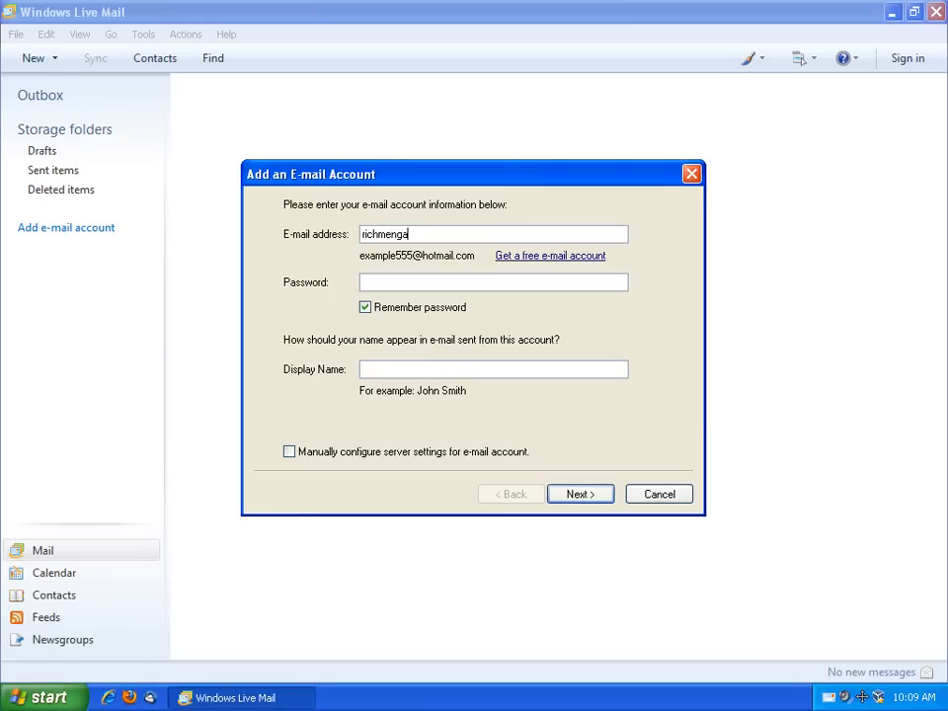
{"action": "key", "text": "Tab"}
{"action": "key", "text": "Tab"}
{"action": "type", "text": "****"}
{"action": "key", "text": "Tab"}
{"action": "key", "text": "Tab"}
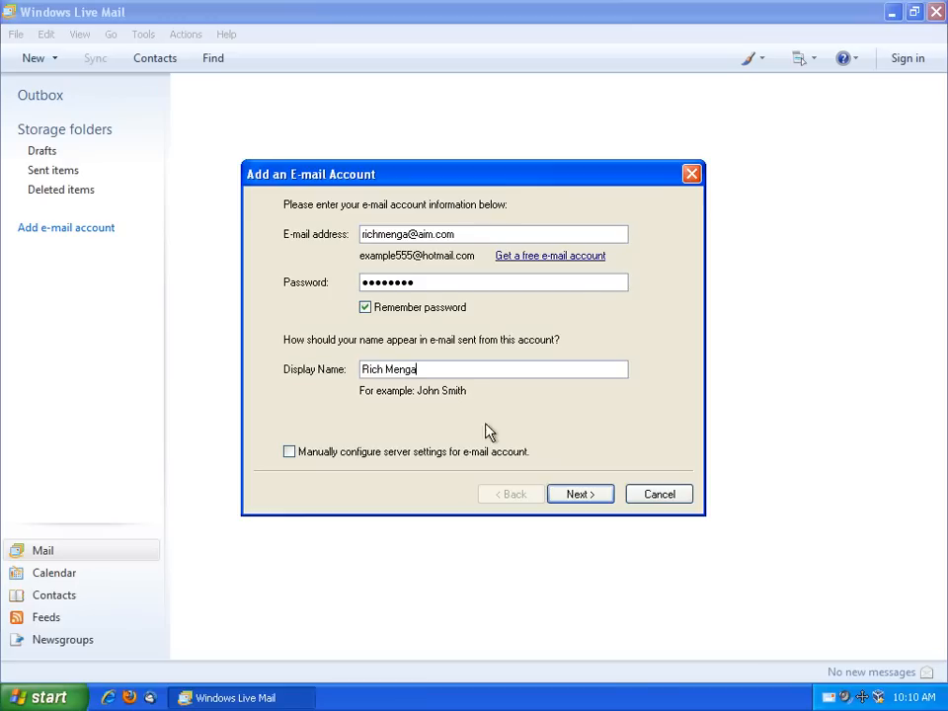
{"action": "left_click", "coordinate": [288, 451]}
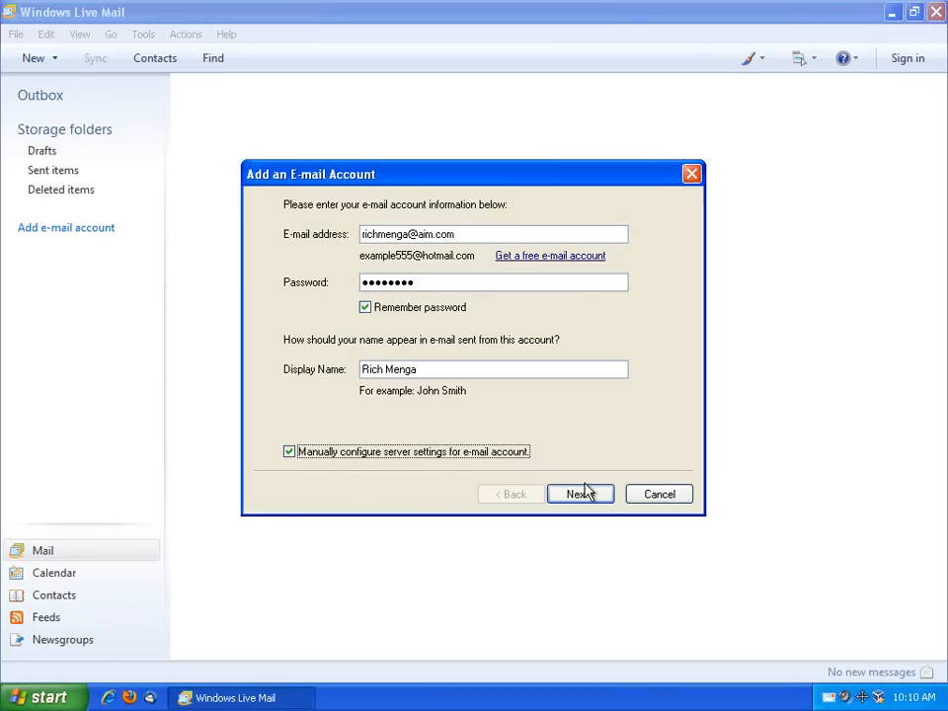
{"action": "left_click", "coordinate": [585, 490]}
Set IMAP incoming server imap.aol.com and outgoing smtp.aol.com with authentication, and finish setup
{"action": "left_click", "coordinate": [469, 253]}
{"action": "left_click", "coordinate": [454, 265]}
{"action": "left_click", "coordinate": [469, 252]}
{"action": "left_click", "coordinate": [453, 279]}
{"action": "left_click", "coordinate": [448, 272]}
{"action": "type", "text": "imap.aol.com"}
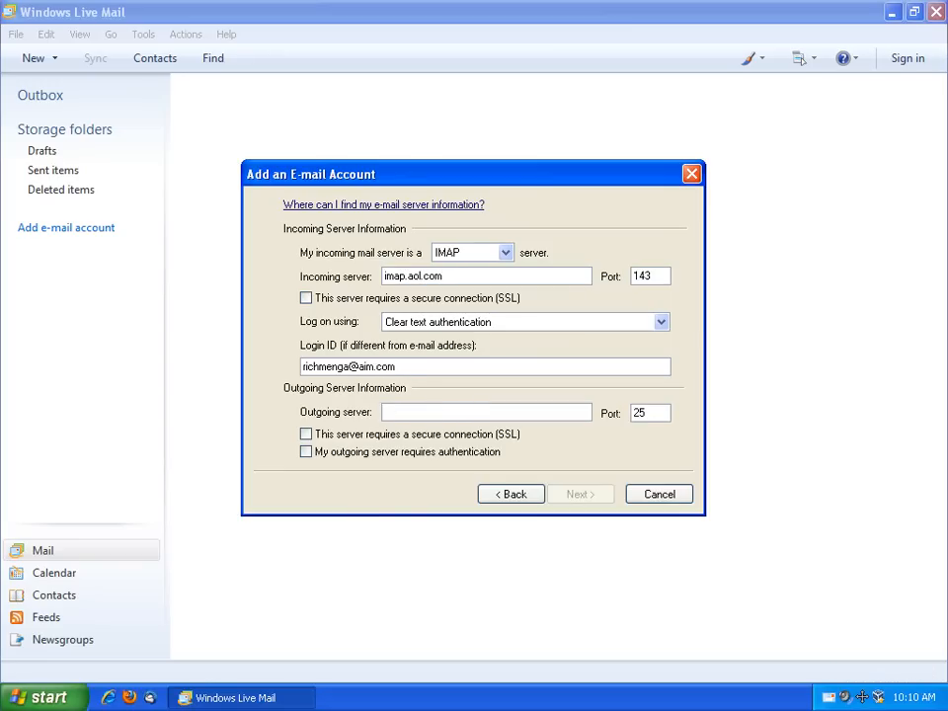
{"action": "type", "text": "smtp.aol.com"}
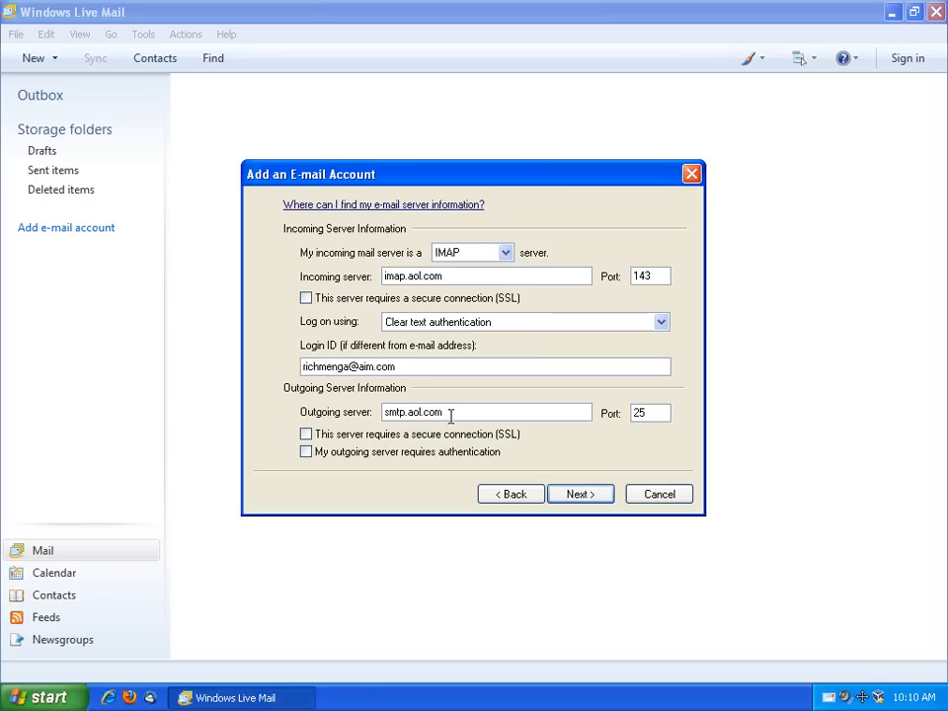
{"action": "left_click", "coordinate": [351, 452]}
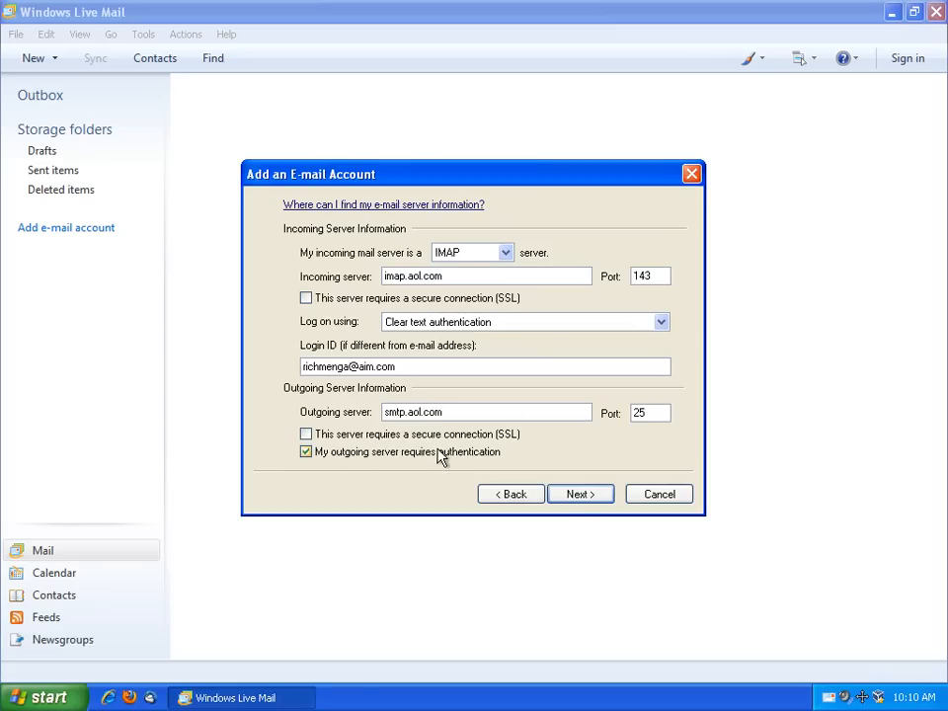
{"action": "left_click", "coordinate": [578, 495]}
{"action": "left_click", "coordinate": [583, 499]}
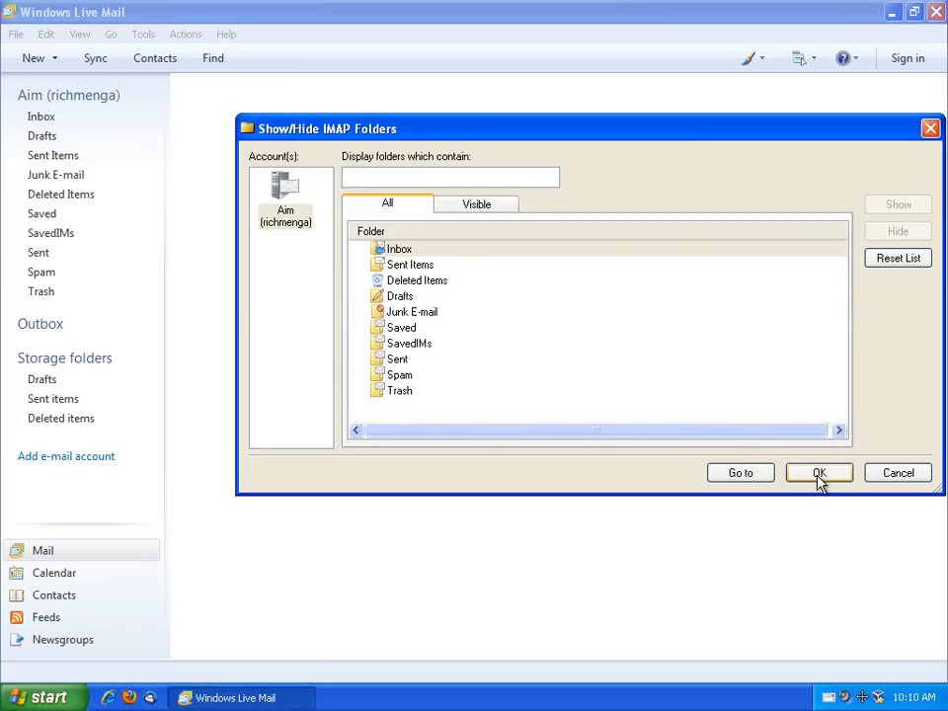
Accept the downloaded IMAP folder list and open the AIM account's properties
{"action": "left_click_drag", "start_coordinate": [594, 131], "coordinate": [527, 133]}
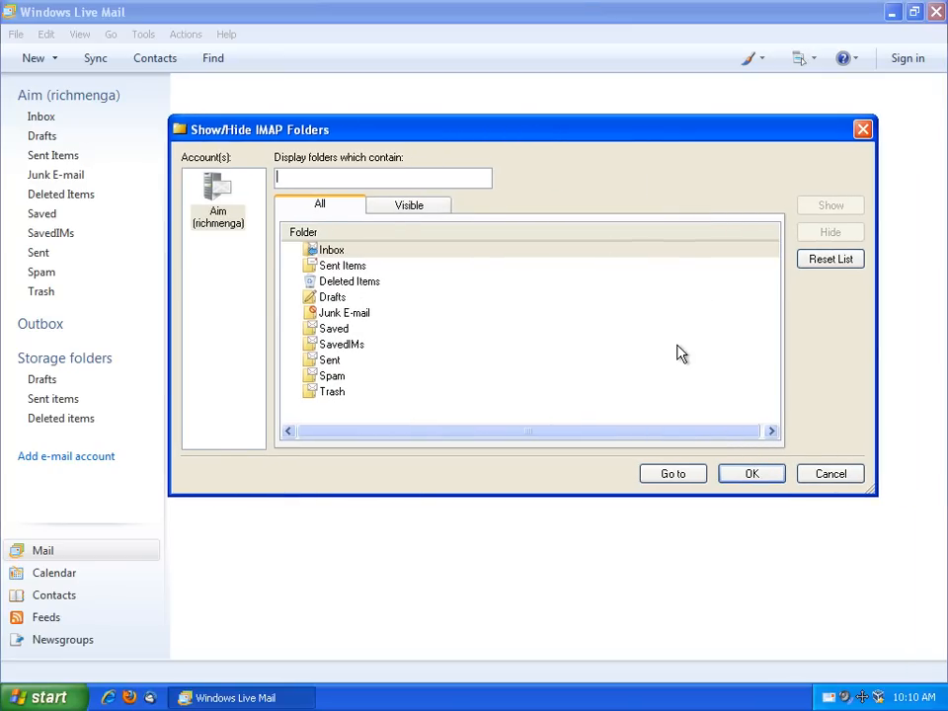
{"action": "left_click", "coordinate": [751, 476]}
{"action": "right_click", "coordinate": [70, 98]}
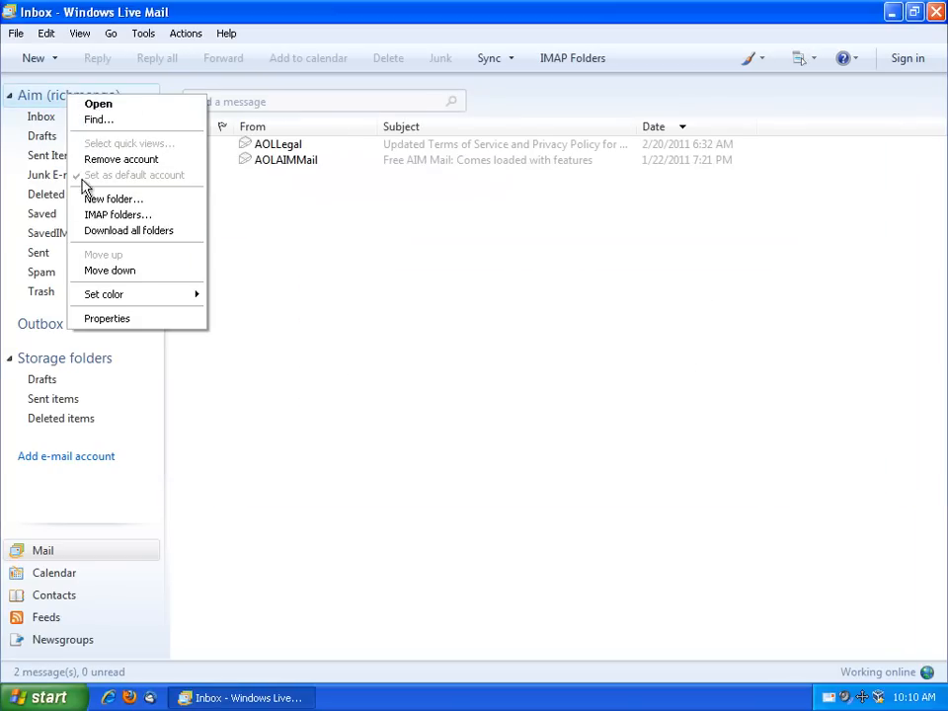
{"action": "left_click", "coordinate": [107, 318]}
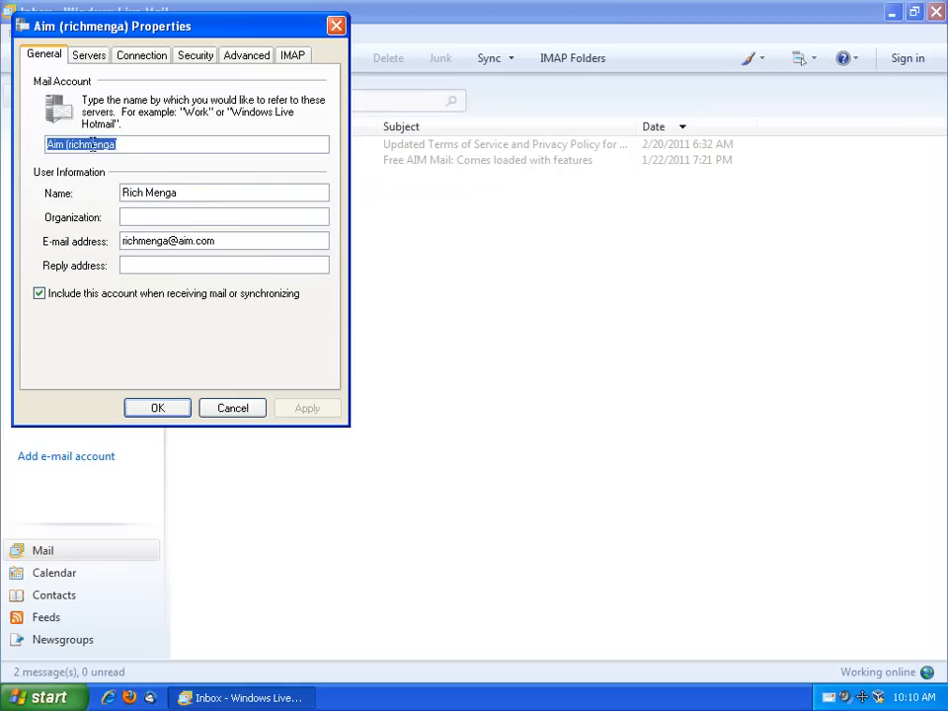
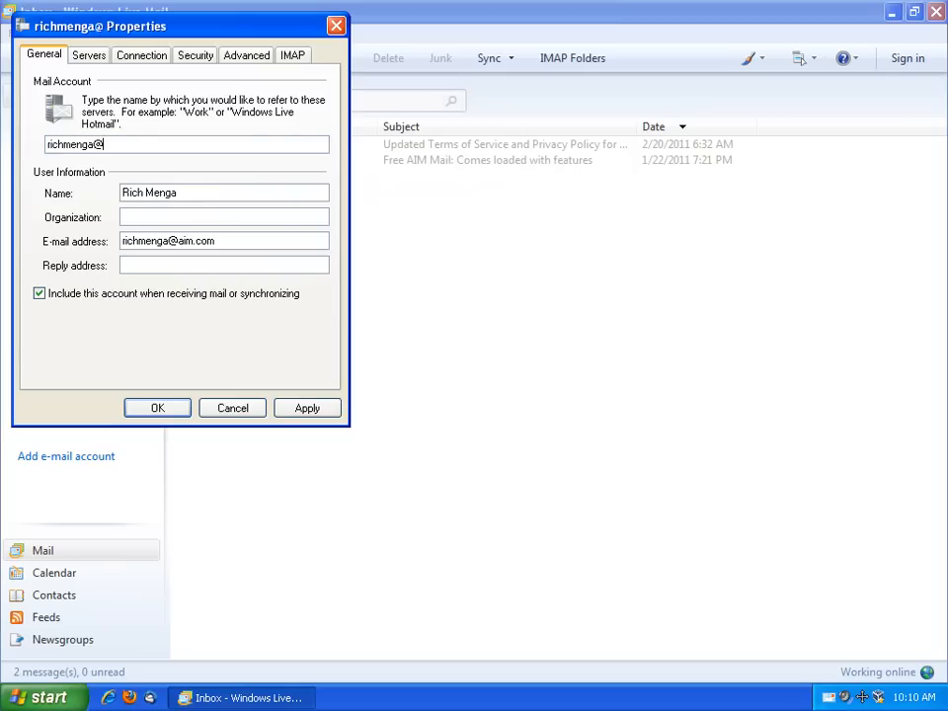
Enter the account's e-mail address, change the SMTP port to 587 and raise the server timeout to 2 minutes
{"action": "left_click", "coordinate": [97, 58]}
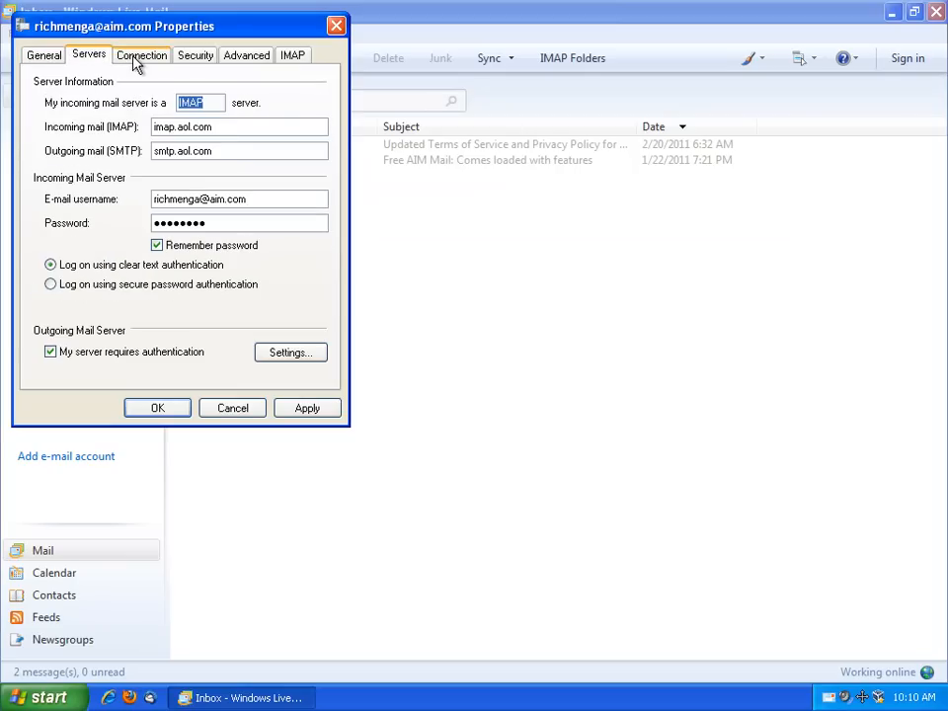
{"action": "left_click", "coordinate": [139, 57]}
{"action": "left_click", "coordinate": [197, 57]}
{"action": "left_click", "coordinate": [239, 58]}
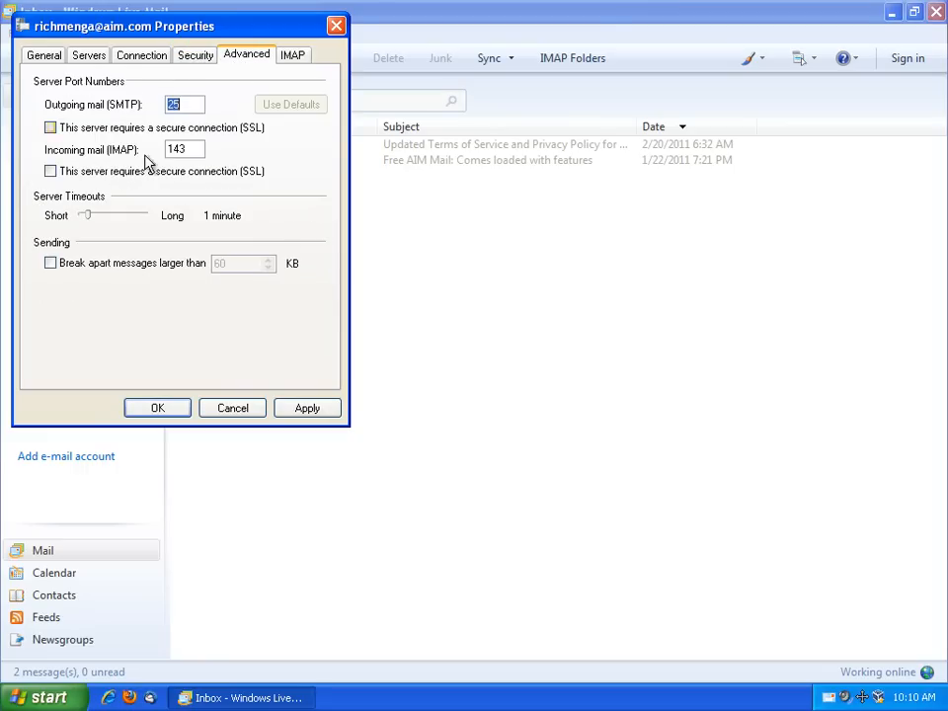
{"action": "left_click_drag", "start_coordinate": [193, 104], "coordinate": [115, 108]}
{"action": "type", "text": "587"}
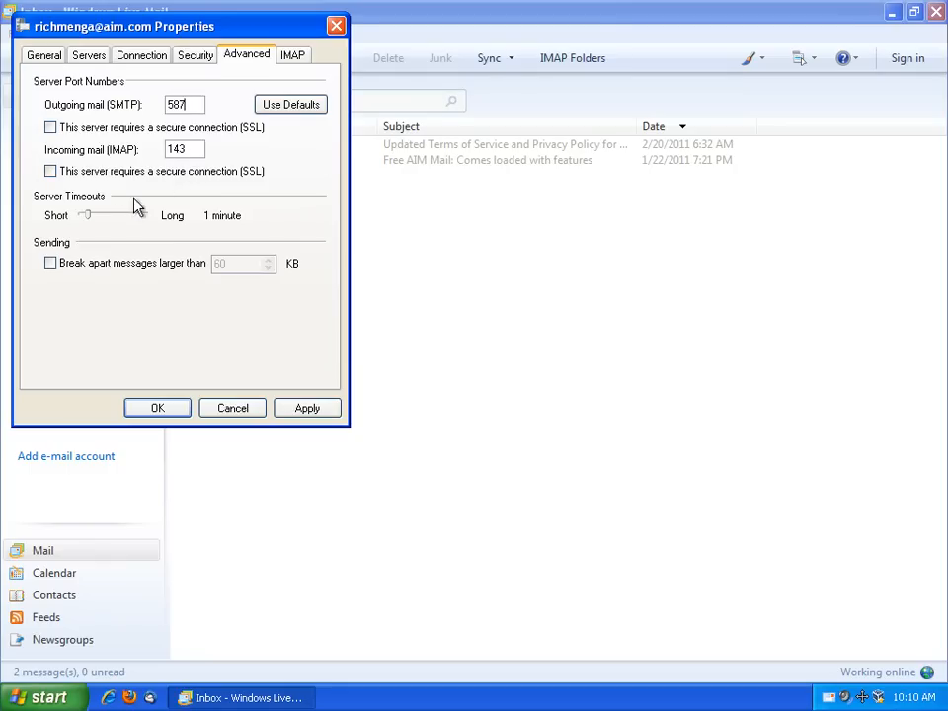
{"action": "left_click_drag", "start_coordinate": [87, 215], "coordinate": [107, 220]}
Set the IMAP special-folder paths to Sent, Trash and Spam and apply them
{"action": "left_click", "coordinate": [292, 57]}
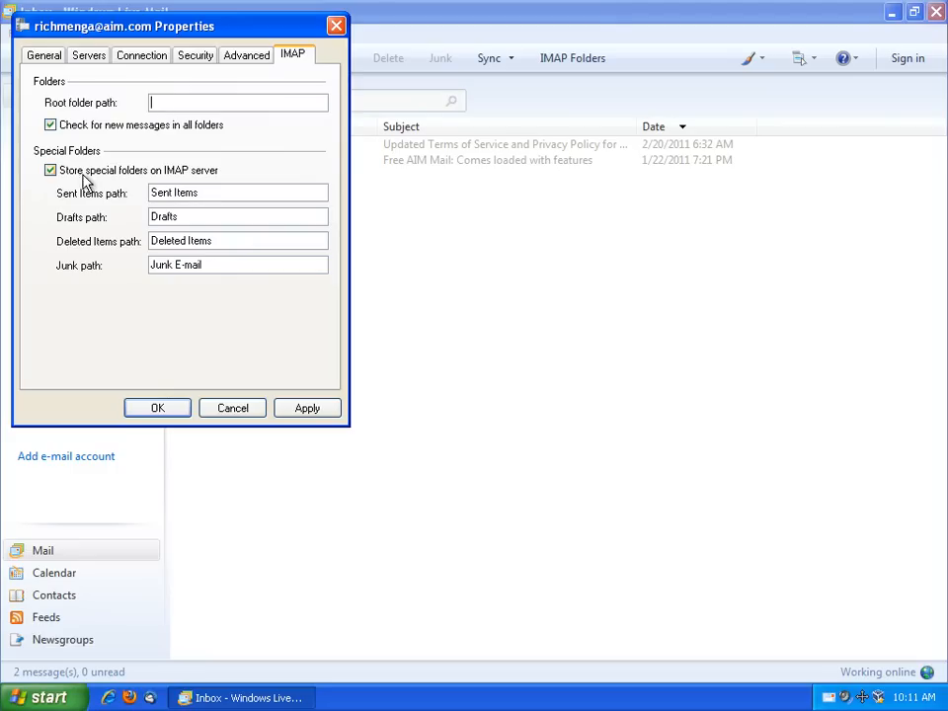
{"action": "left_click_drag", "start_coordinate": [198, 192], "coordinate": [105, 192]}
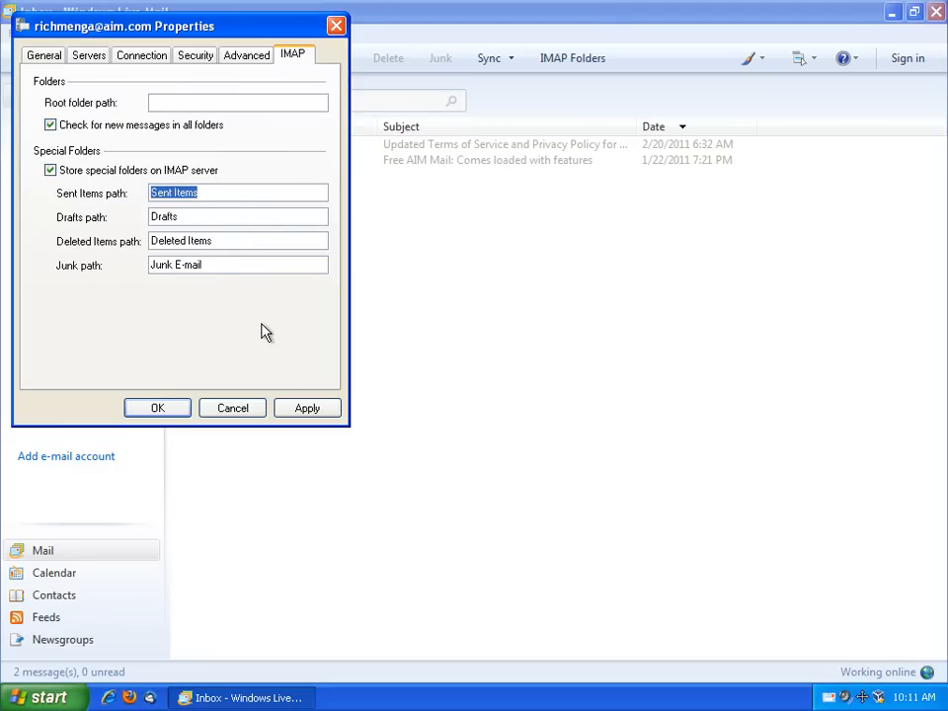
{"action": "type", "text": "Sent"}
{"action": "key", "text": "Tab"}
{"action": "key", "text": "Tab"}
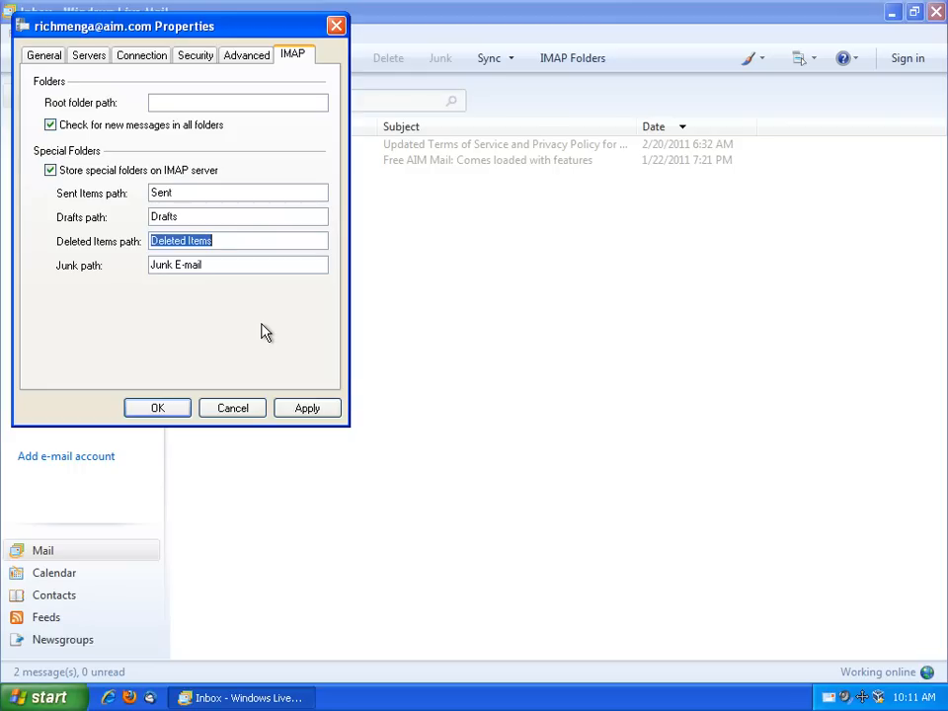
{"action": "left_click_drag", "start_coordinate": [215, 32], "coordinate": [370, 87]}
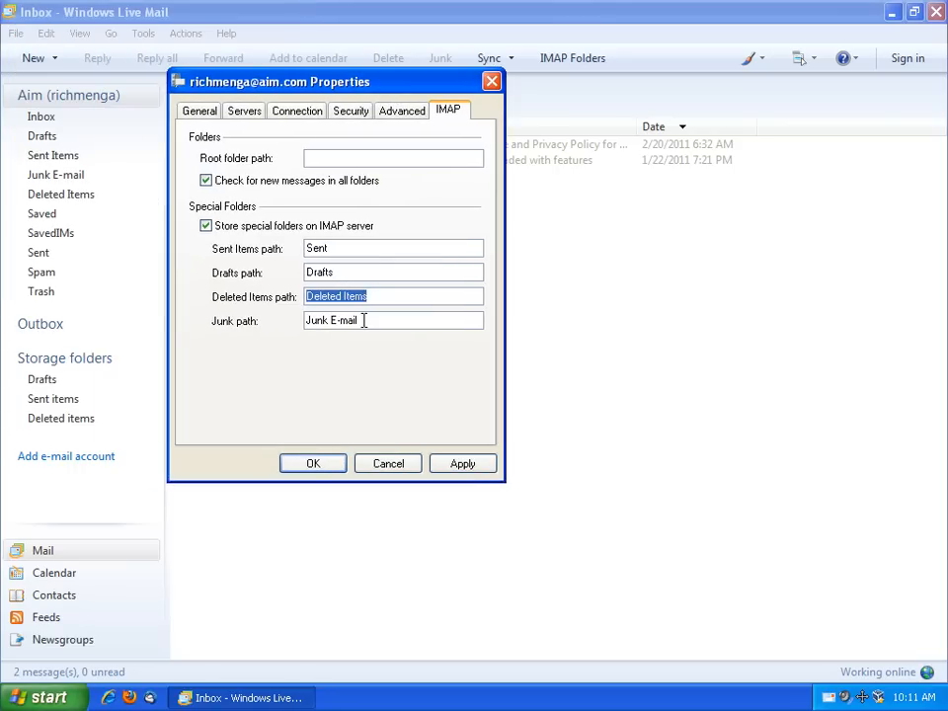
{"action": "type", "text": "Trash"}
{"action": "key", "text": "Tab"}
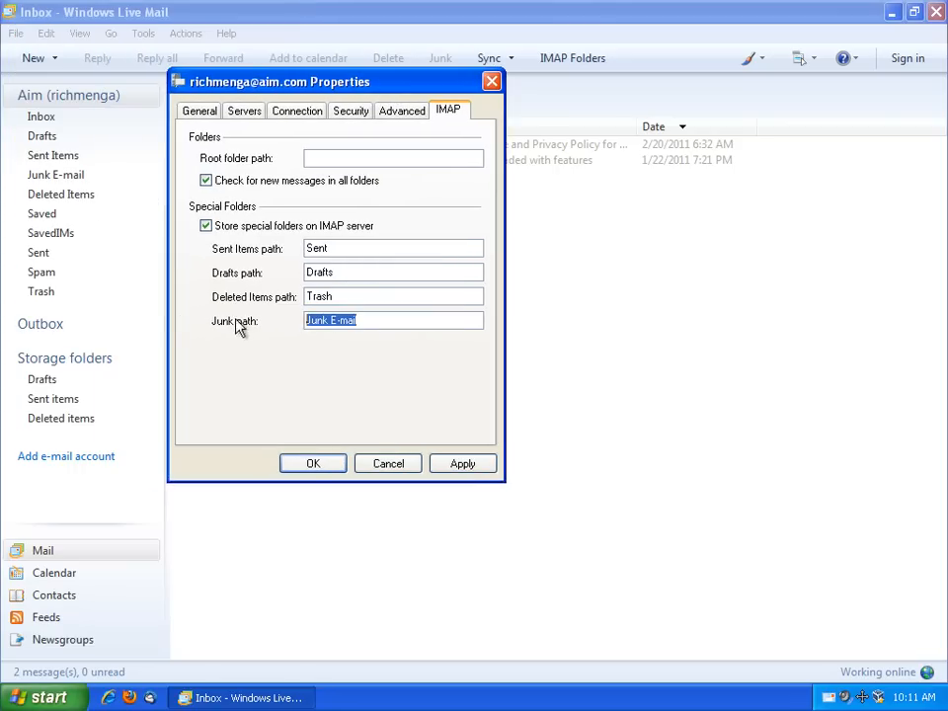
{"action": "type", "text": "Spam"}
{"action": "left_click", "coordinate": [458, 468]}
Save the account settings, refresh the folder list, and delete the Deleted Items folder
{"action": "left_click", "coordinate": [339, 471]}
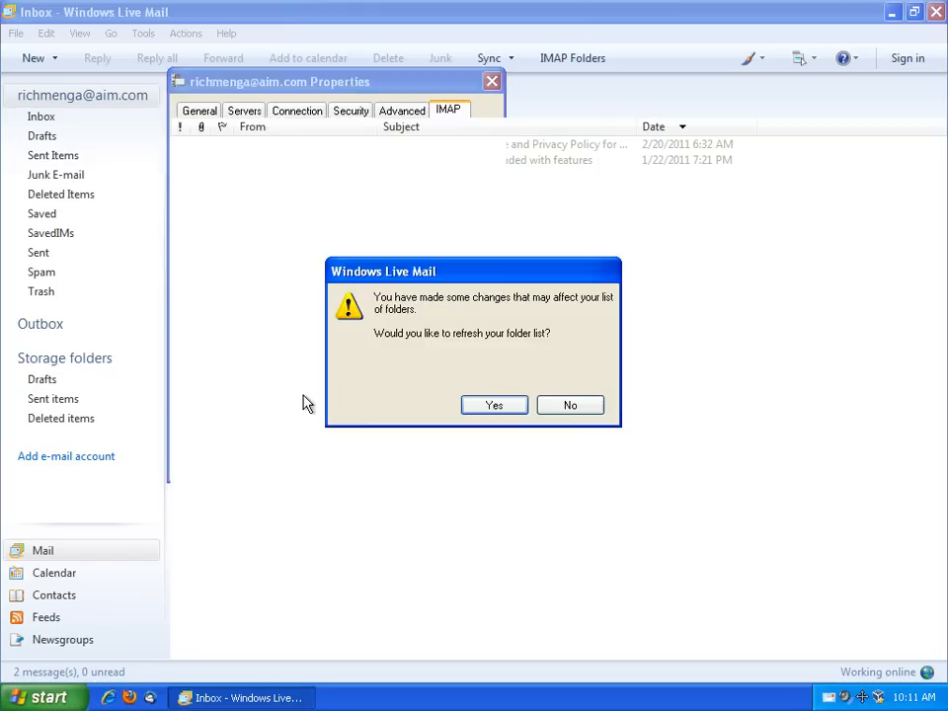
{"action": "left_click", "coordinate": [496, 407]}
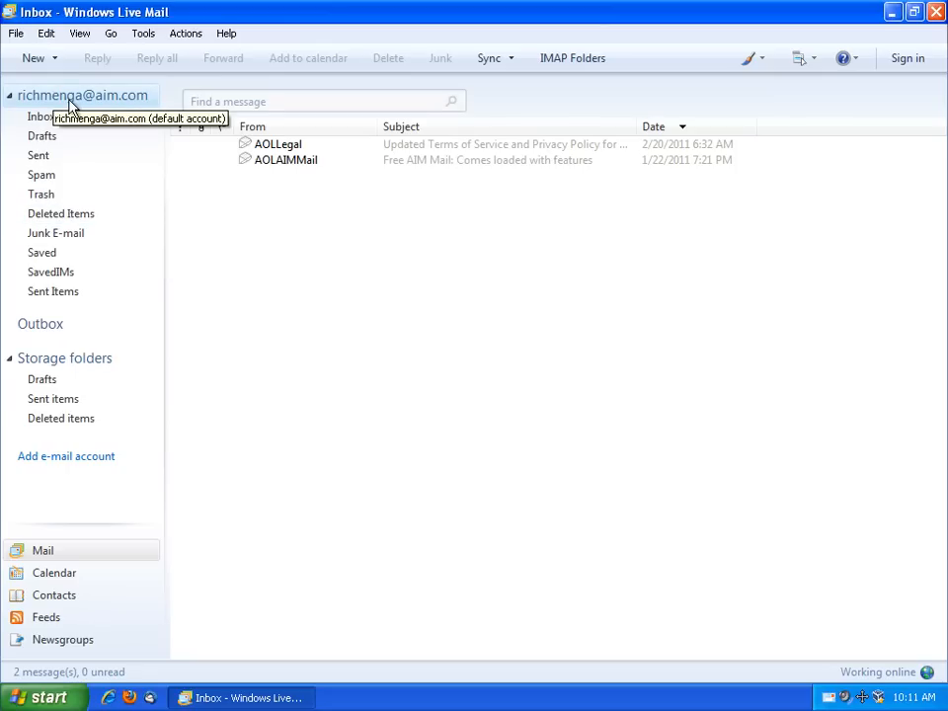
{"action": "right_click", "coordinate": [79, 223]}
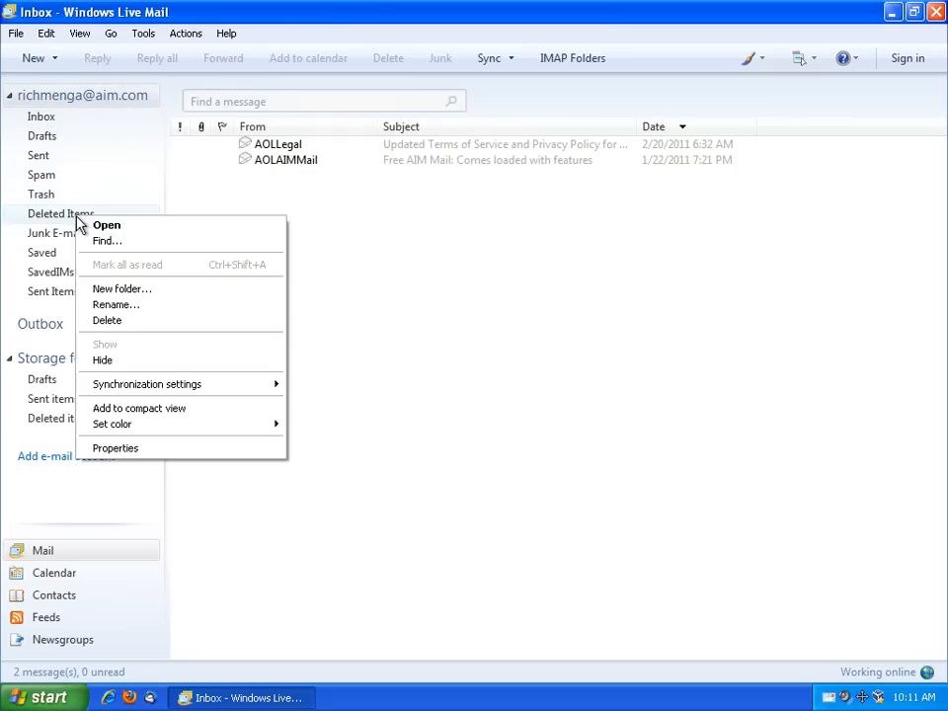
{"action": "left_click", "coordinate": [123, 321]}
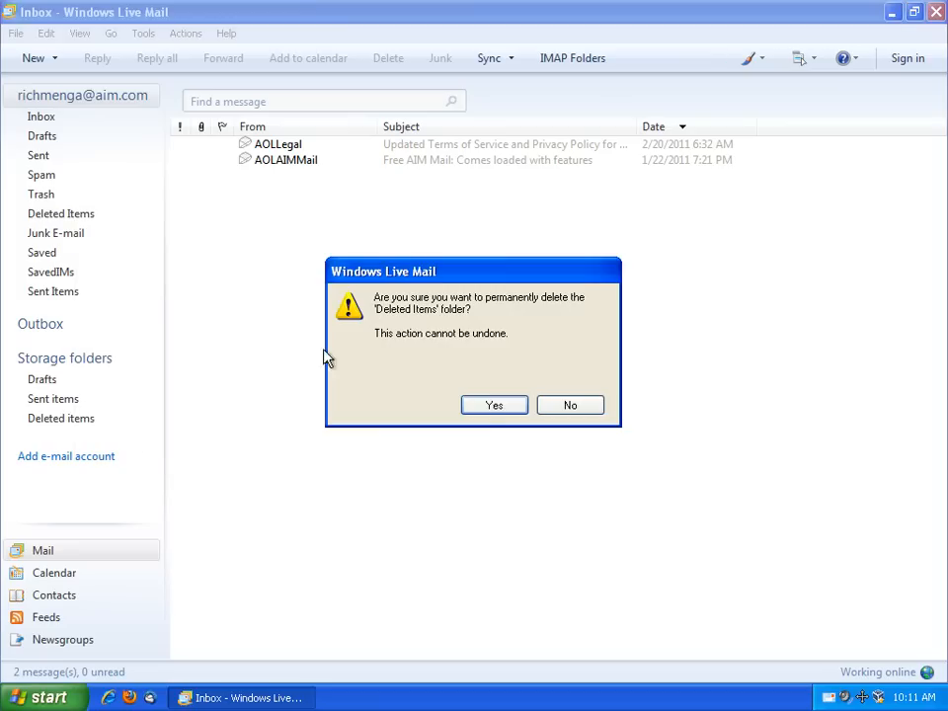
{"action": "left_click", "coordinate": [493, 407]}
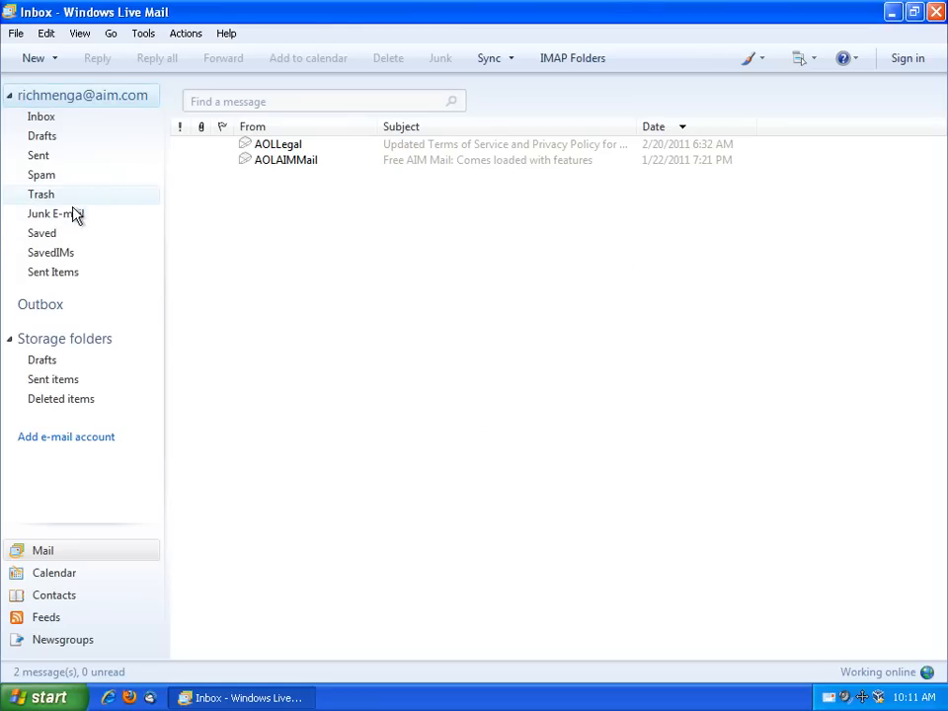
Delete the Junk E-mail and Sent Items folders, then return to the Inbox
{"action": "right_click", "coordinate": [72, 211]}
{"action": "left_click", "coordinate": [116, 320]}
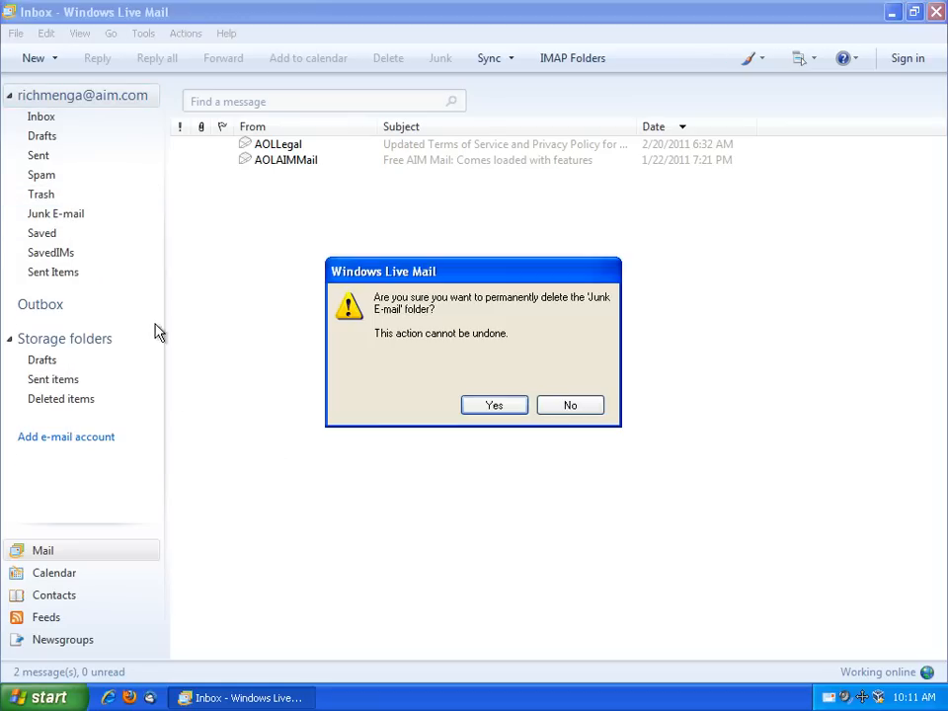
{"action": "left_click", "coordinate": [464, 410]}
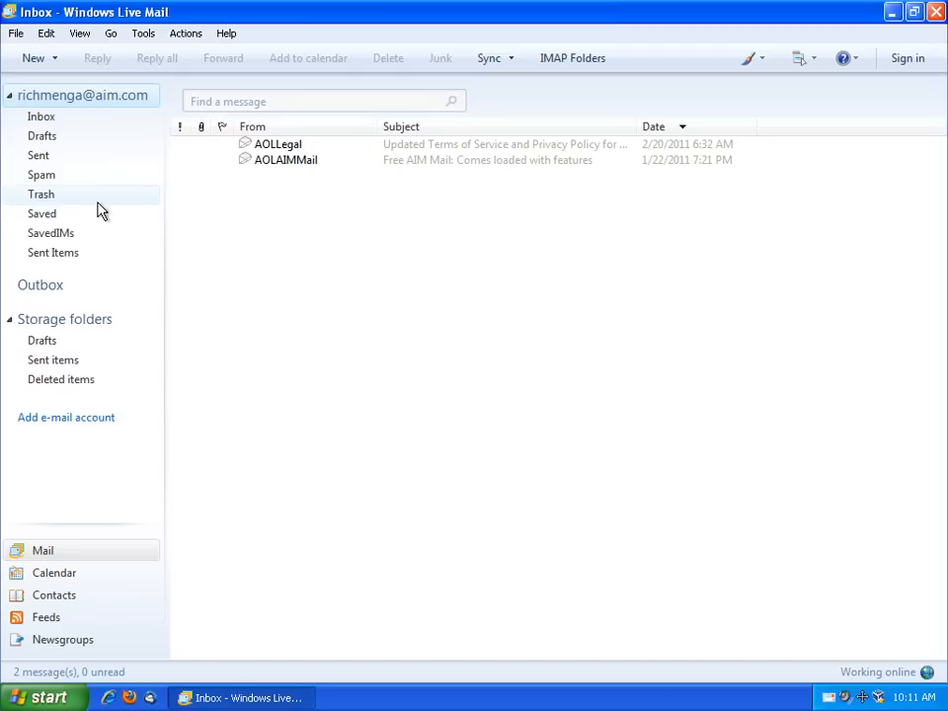
{"action": "right_click", "coordinate": [71, 258]}
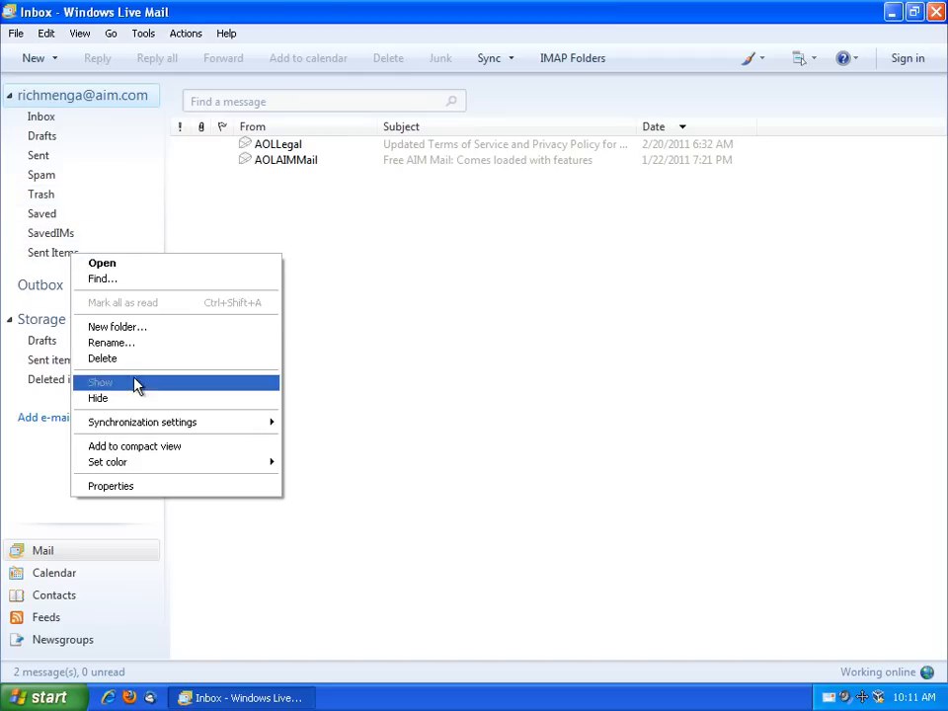
{"action": "left_click", "coordinate": [135, 359]}
{"action": "left_click", "coordinate": [502, 409]}
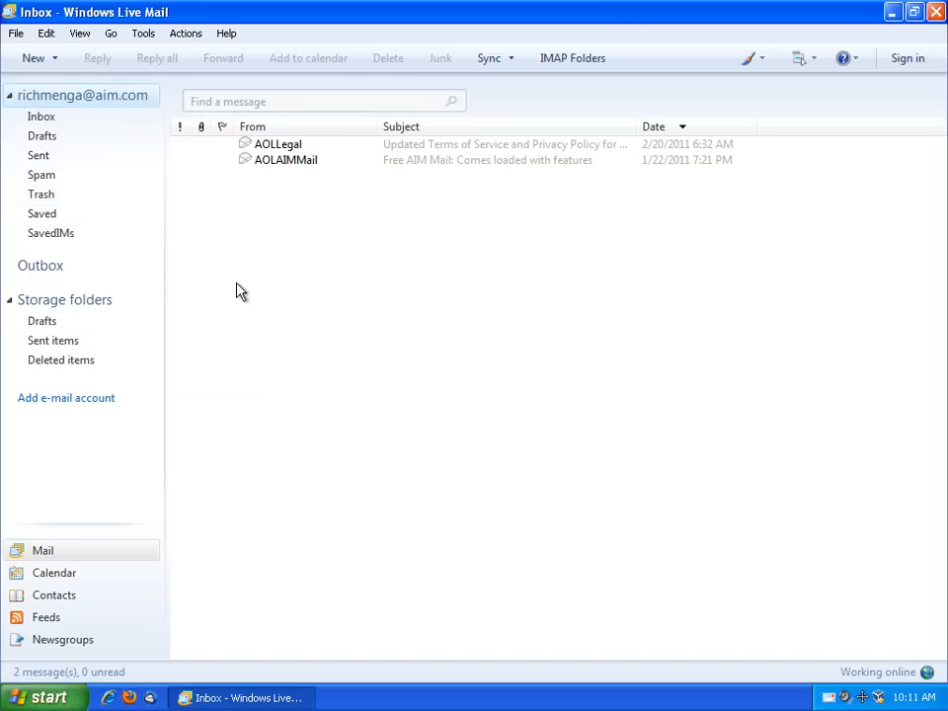
{"action": "left_click", "coordinate": [54, 120]}
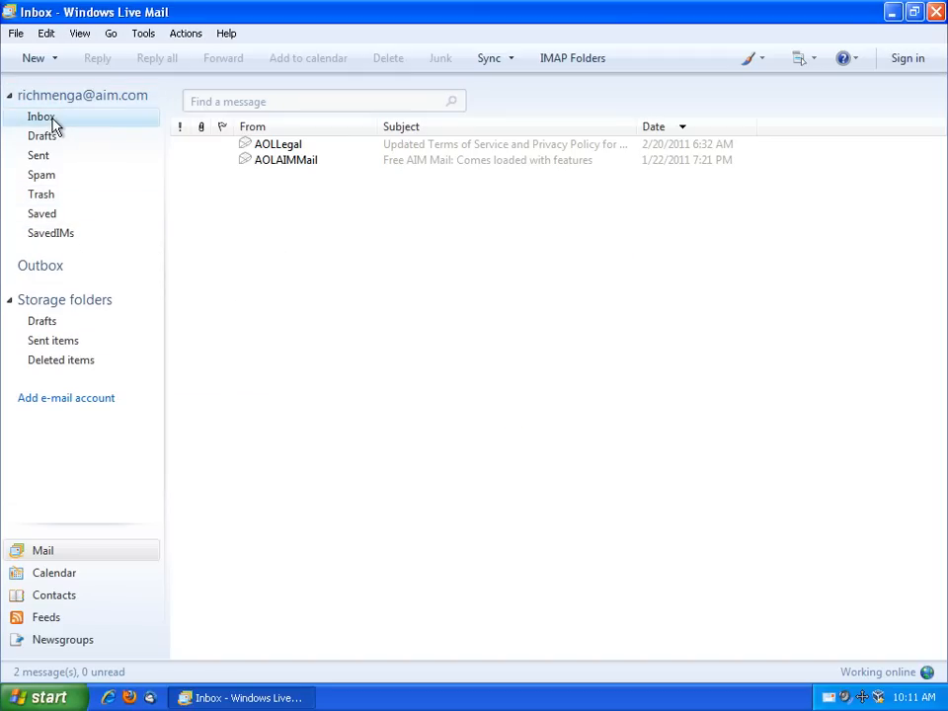
{"action": "left_click", "coordinate": [82, 36]}
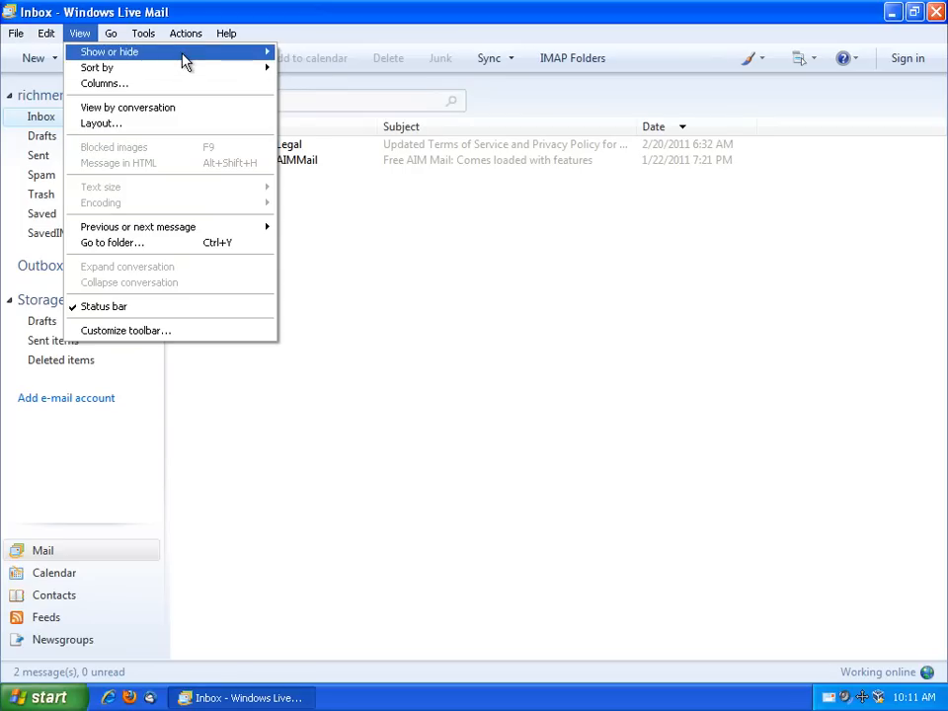
Turn on the reading pane below the message list in the window layout settings
{"action": "mouse_move", "coordinate": [186, 63]}
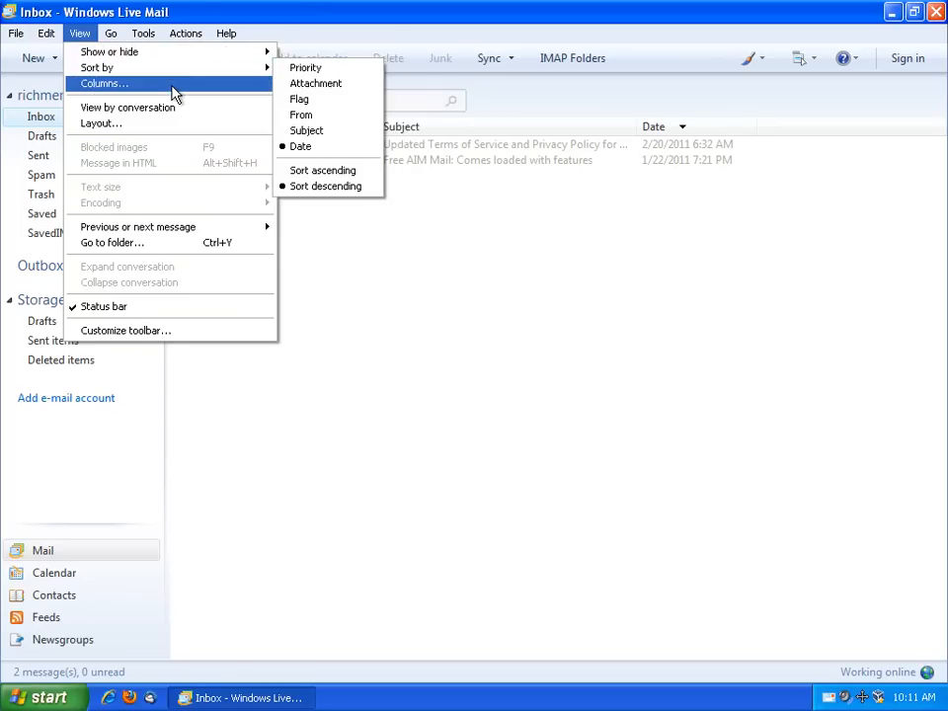
{"action": "left_click", "coordinate": [158, 122]}
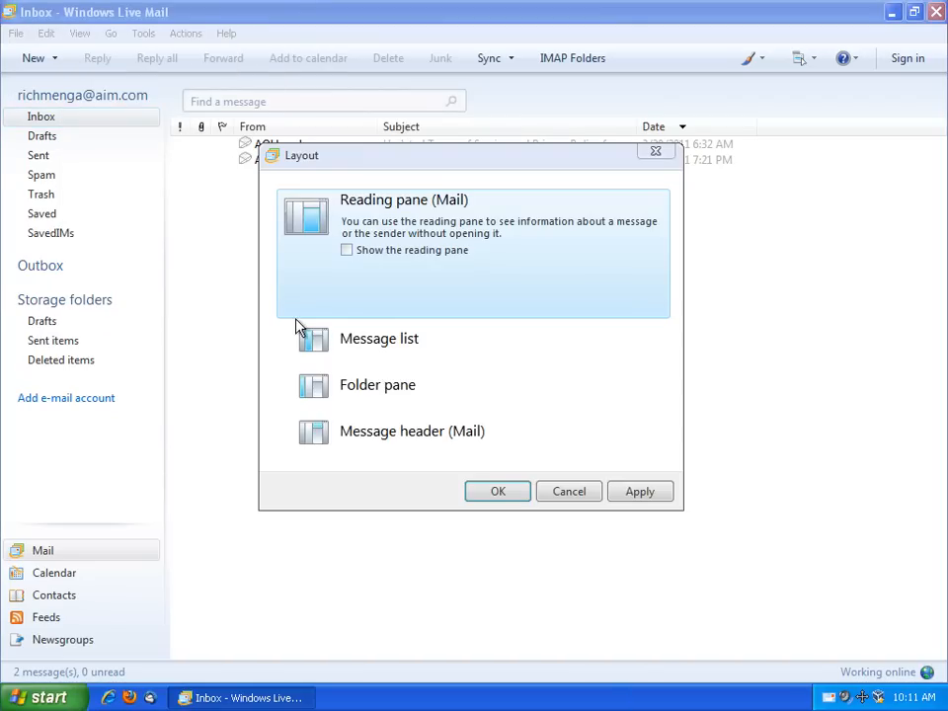
{"action": "left_click", "coordinate": [346, 251]}
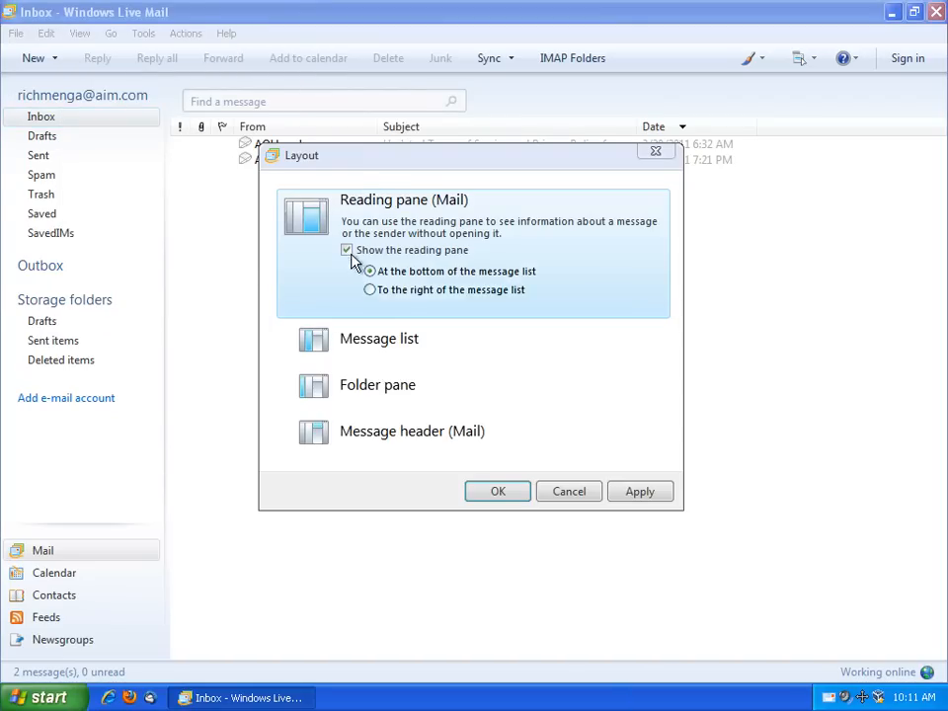
{"action": "left_click", "coordinate": [647, 492]}
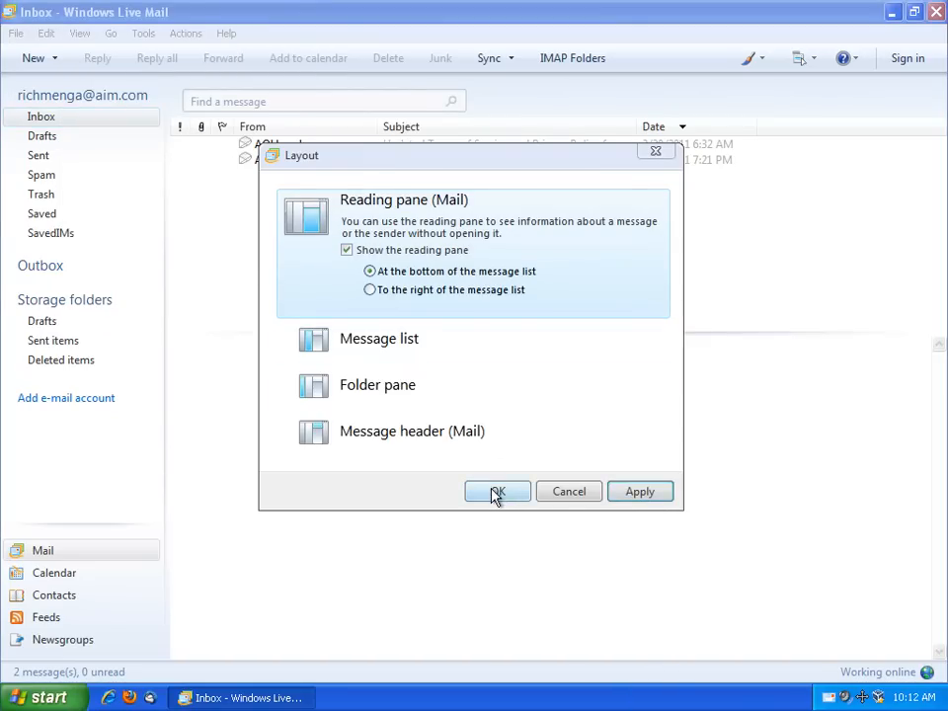
{"action": "left_click", "coordinate": [495, 491]}
Open the 'Free AIM Mail' welcome message in the reading pane, skipping the language pack
{"action": "left_click", "coordinate": [291, 153]}
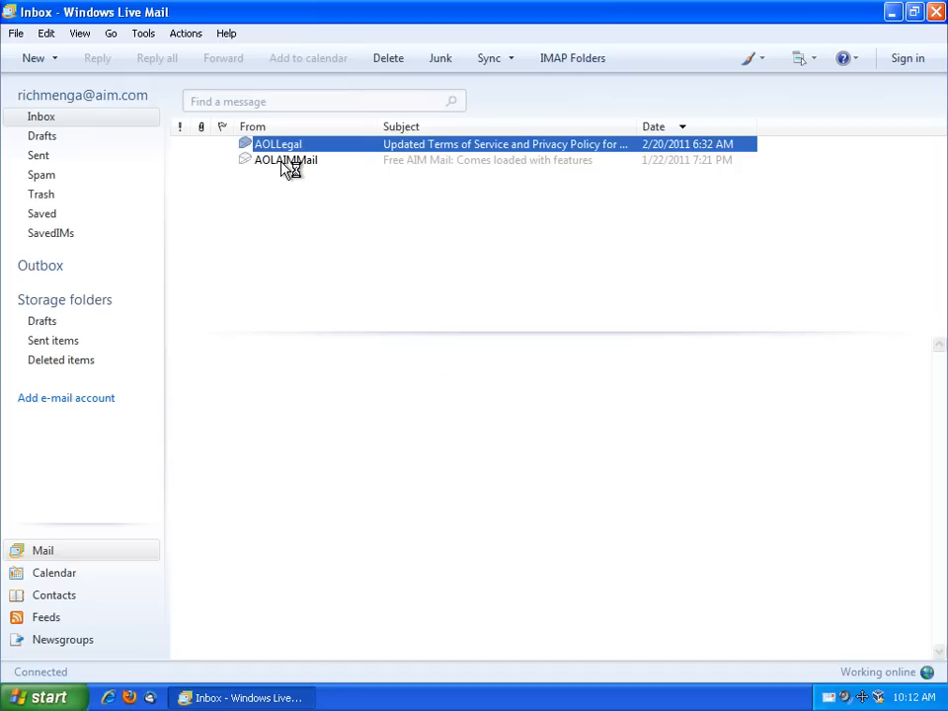
{"action": "left_click", "coordinate": [283, 161]}
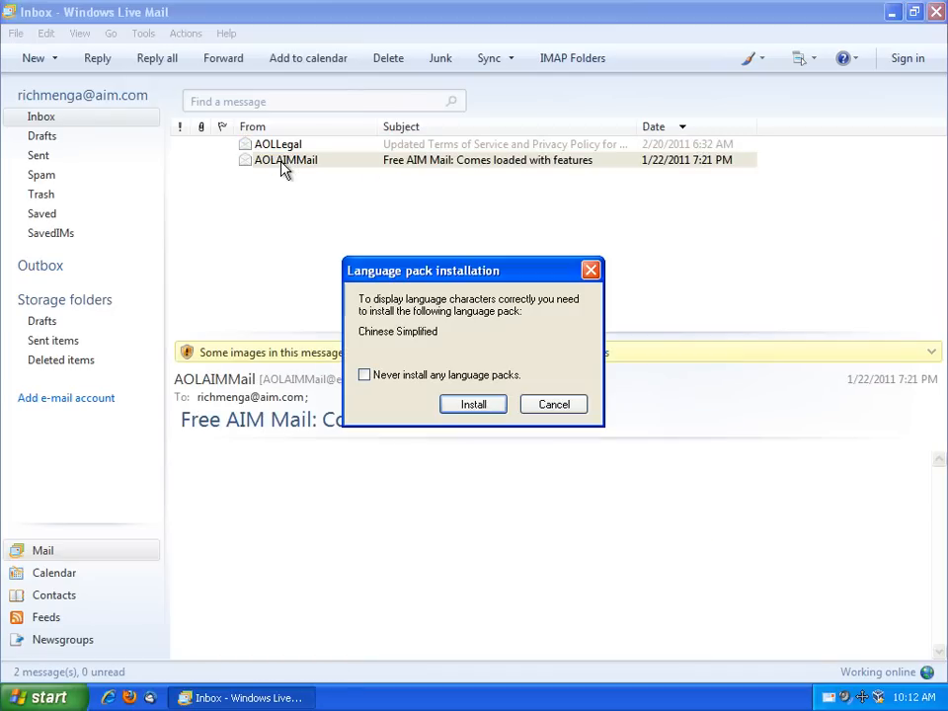
{"action": "left_click", "coordinate": [560, 409]}
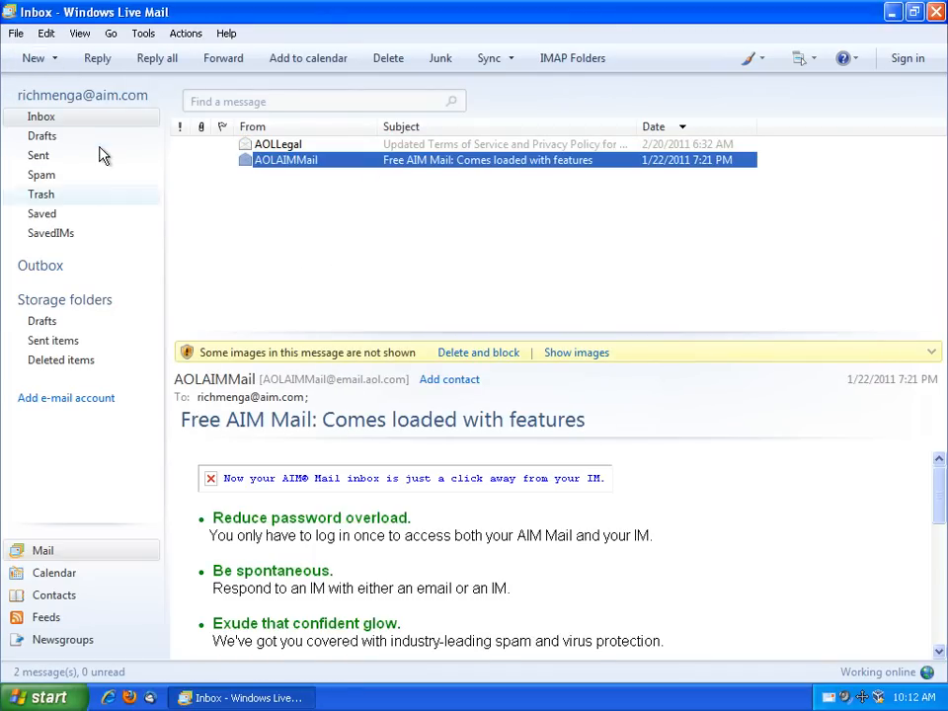
Send a self-addressed message with subject and body 'test to me from windows live mail'
{"action": "left_click", "coordinate": [32, 59]}
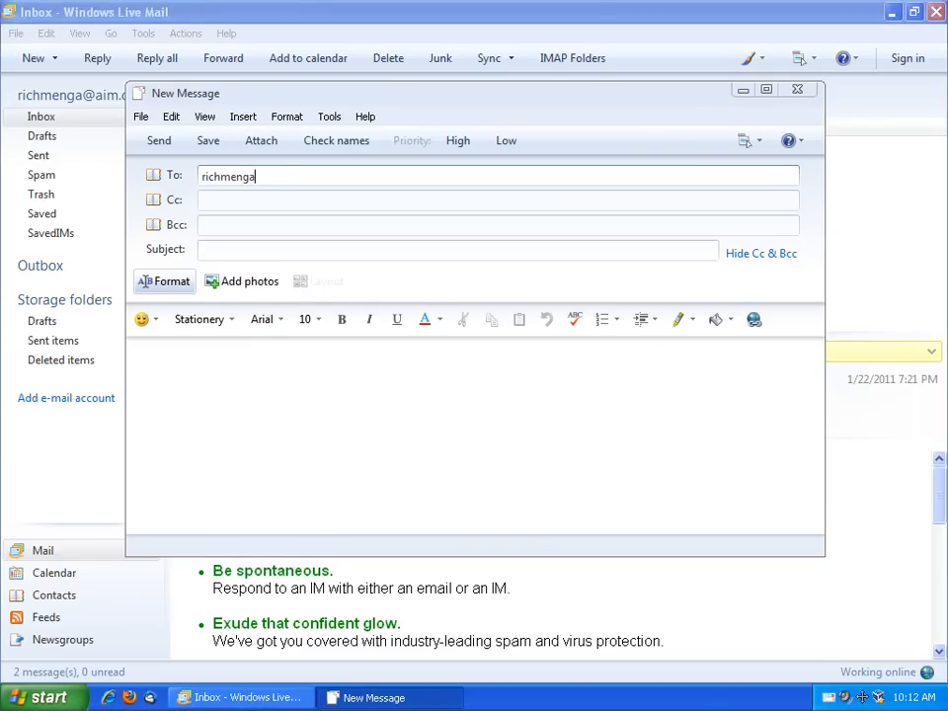
{"action": "key", "text": "Tab"}
{"action": "key", "text": "Tab"}
{"action": "key", "text": "Tab"}
{"action": "type", "text": "test to me from wi"}
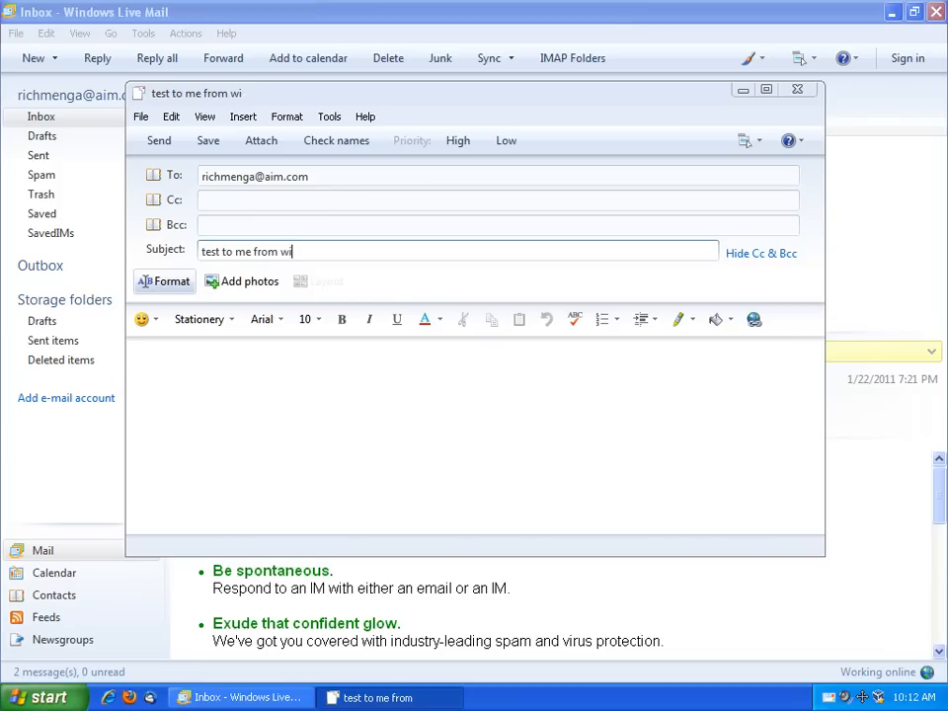
{"action": "type", "text": "ndows live mail"}
{"action": "left_click", "coordinate": [371, 382]}
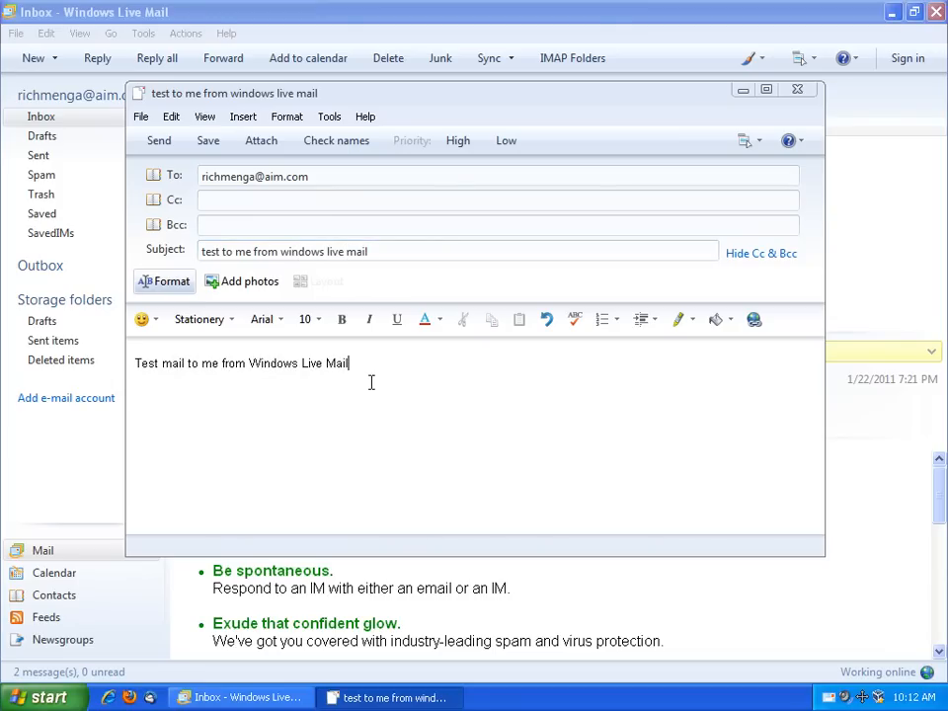
{"action": "key", "text": "ctrl+Return"}
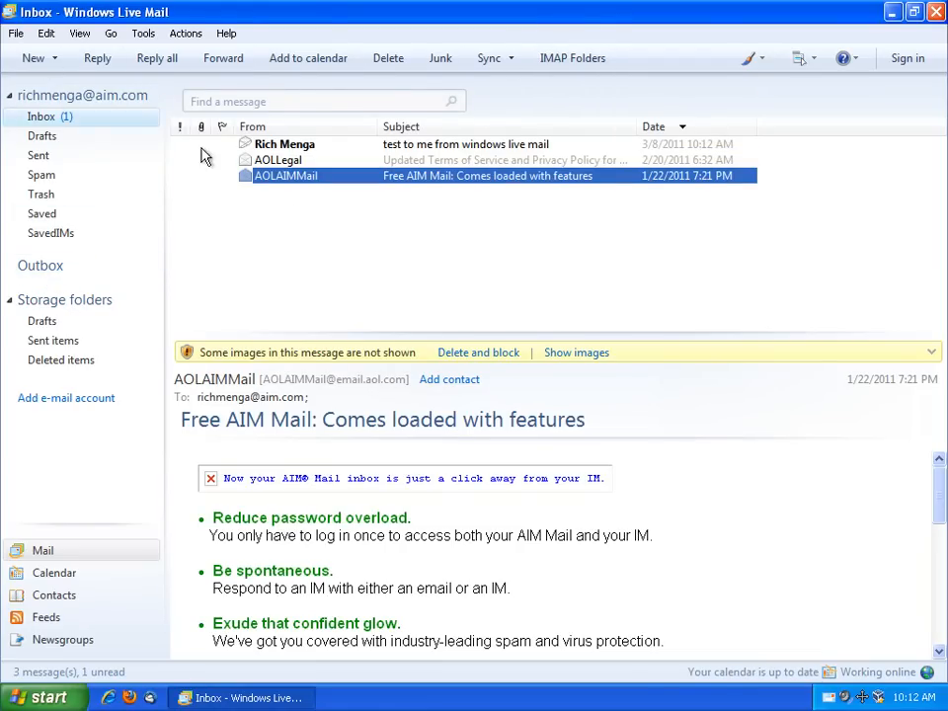
Read the received test message and check the server and local Sent folders
{"action": "left_click", "coordinate": [271, 146]}
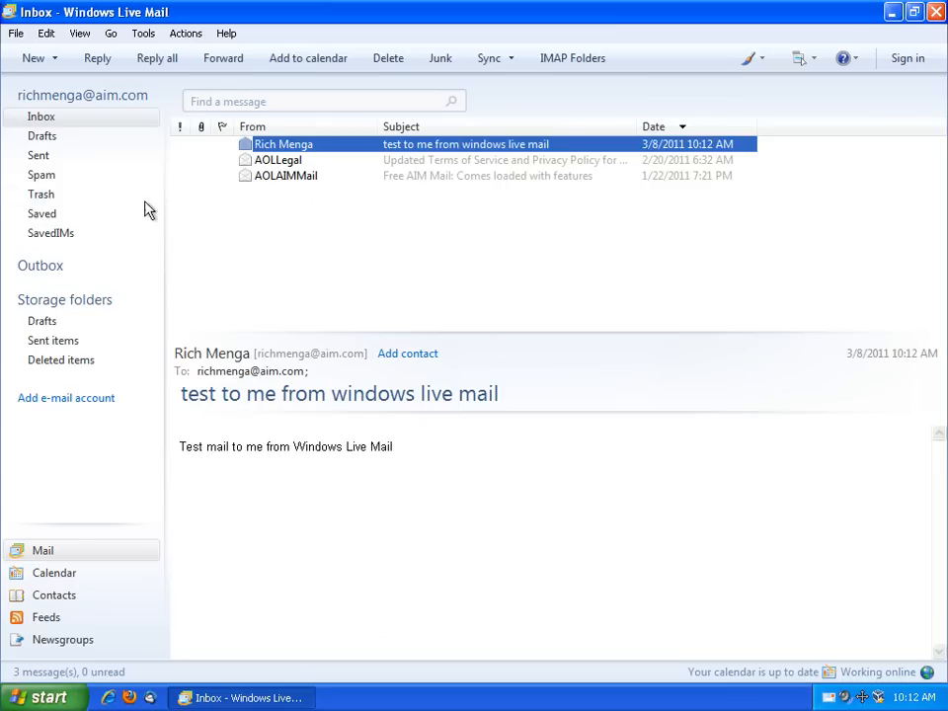
{"action": "left_click", "coordinate": [39, 156]}
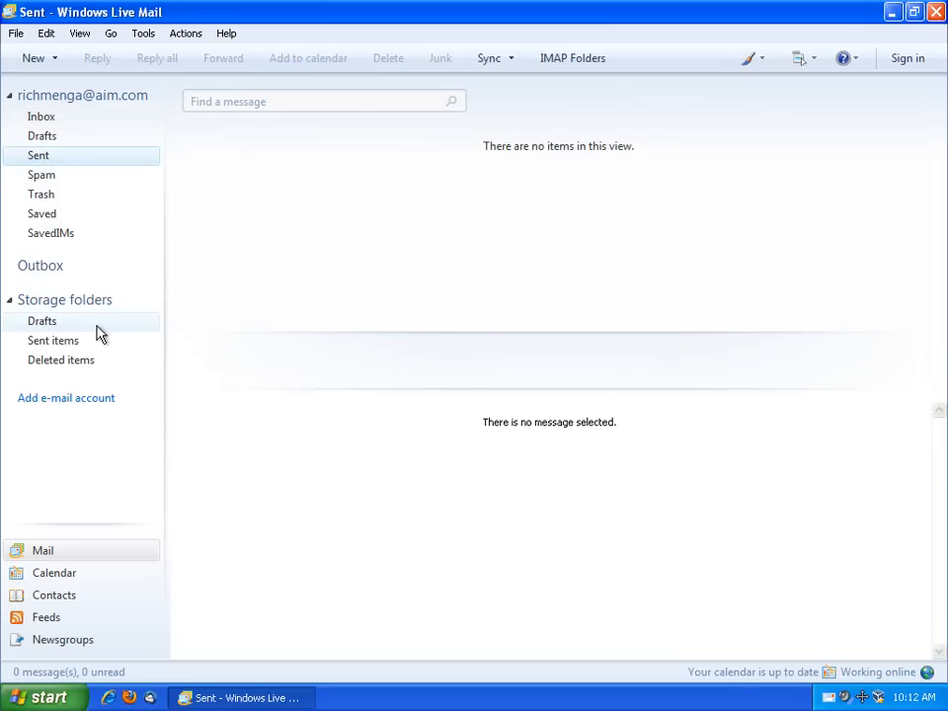
{"action": "left_click", "coordinate": [71, 344]}
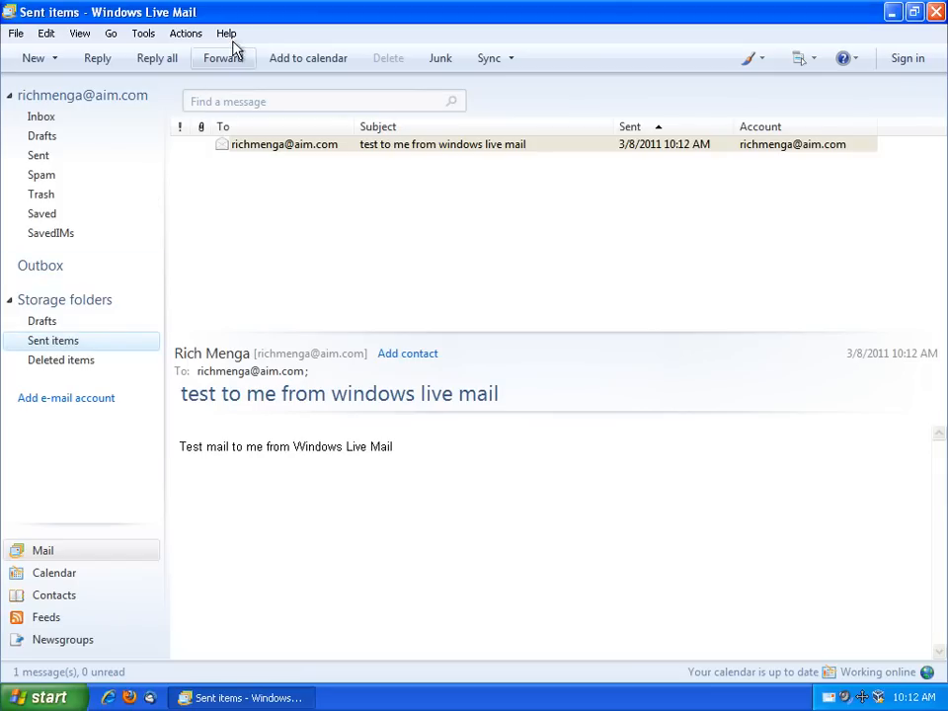
Review the AIM account's IMAP folder paths in its properties, then close the accounts list
{"action": "left_click", "coordinate": [143, 32]}
{"action": "left_click", "coordinate": [158, 170]}
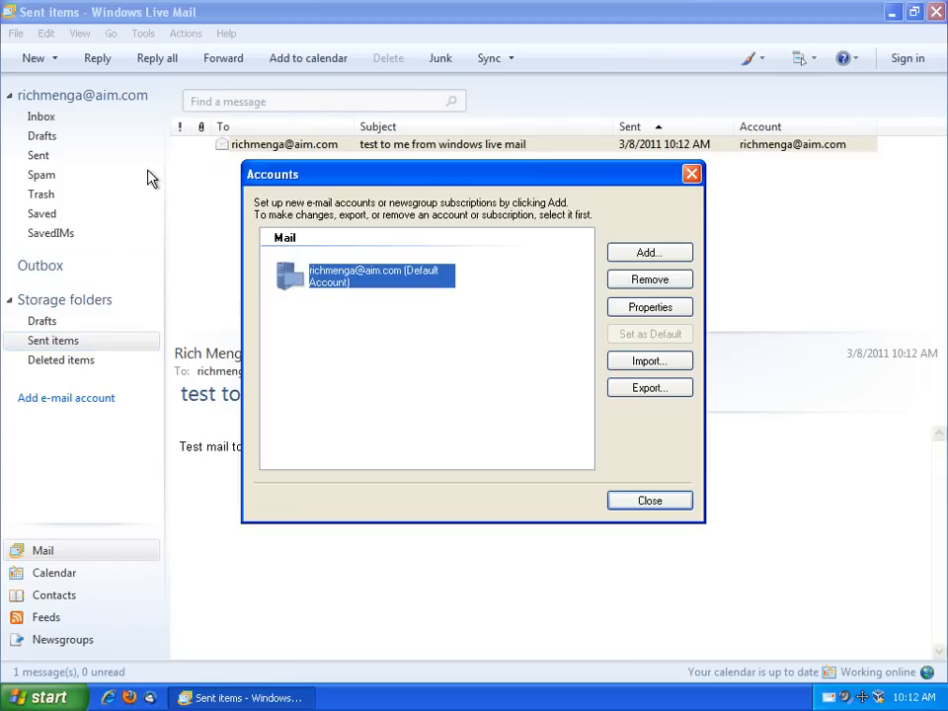
{"action": "left_click", "coordinate": [652, 309]}
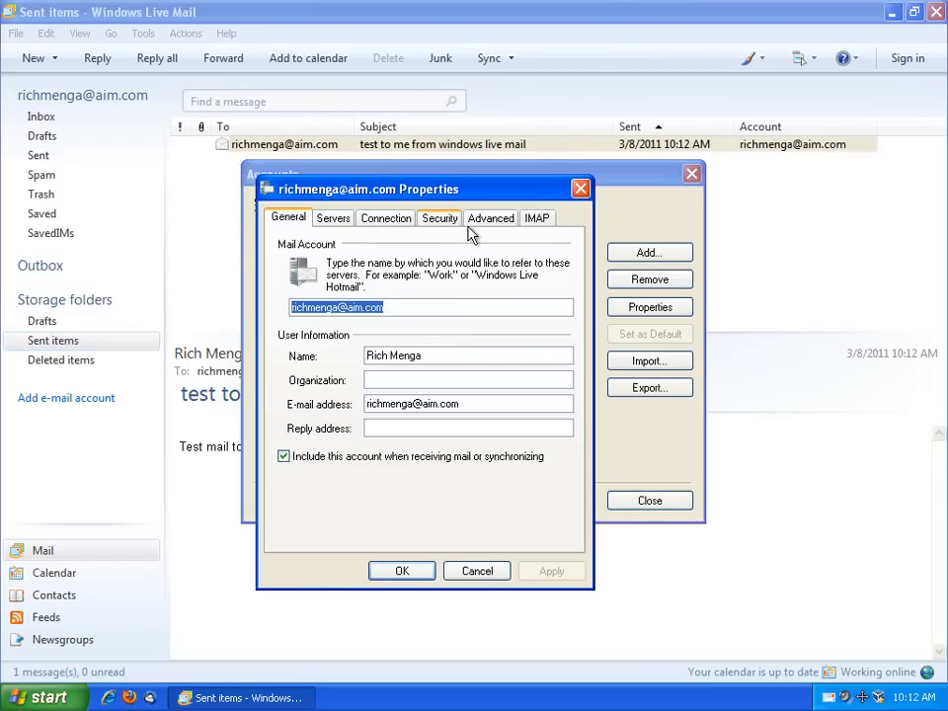
{"action": "left_click", "coordinate": [535, 219]}
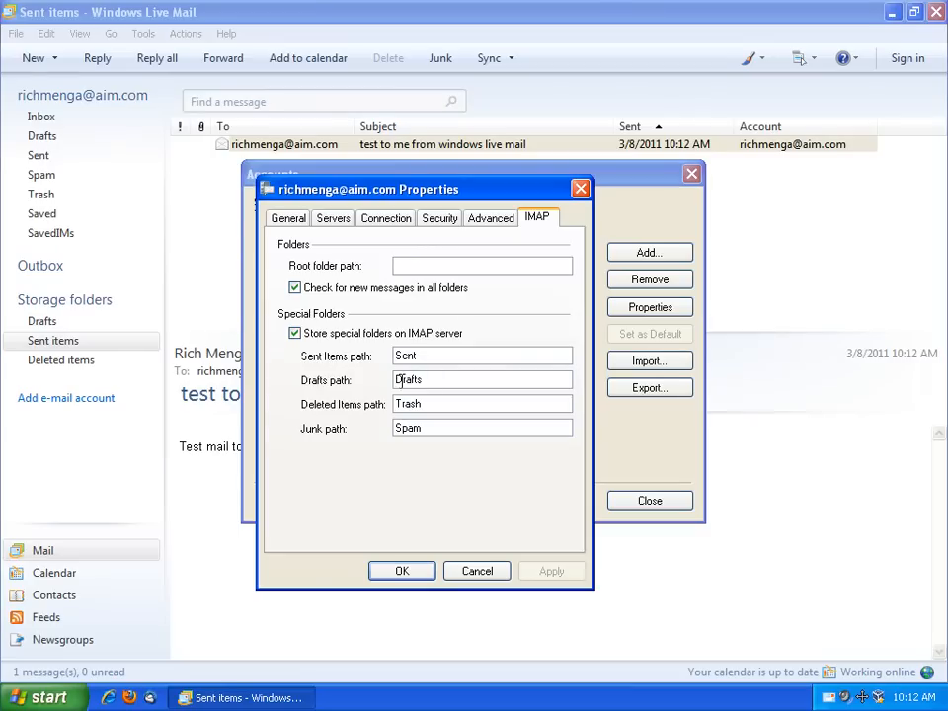
{"action": "left_click", "coordinate": [399, 572]}
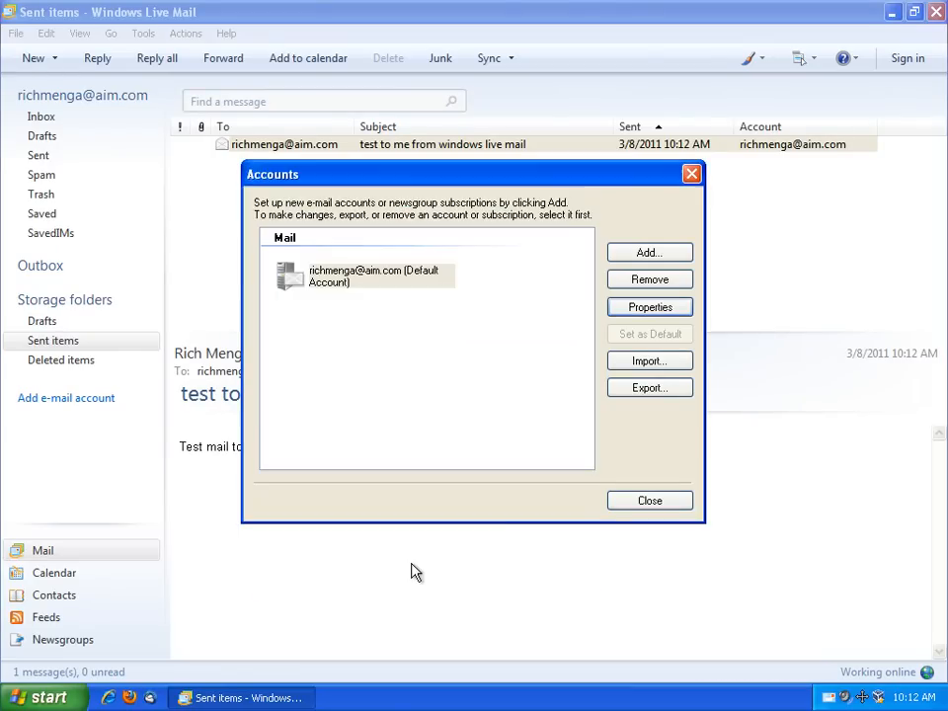
{"action": "left_click", "coordinate": [649, 501]}
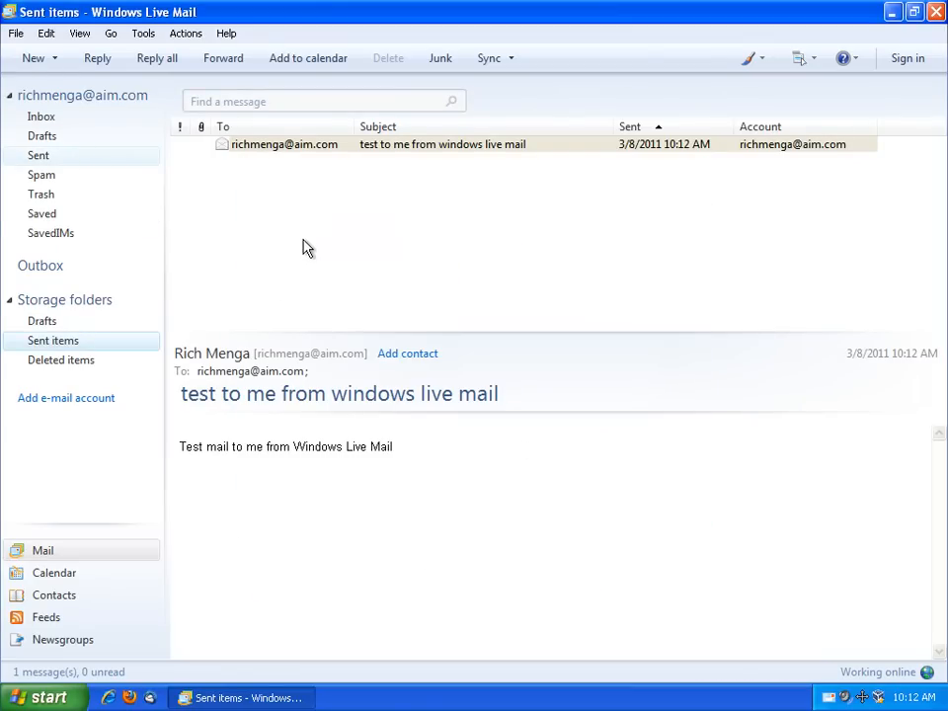
View the sent test message in the Sent folder and close Windows Live Mail
{"action": "left_click", "coordinate": [80, 160]}
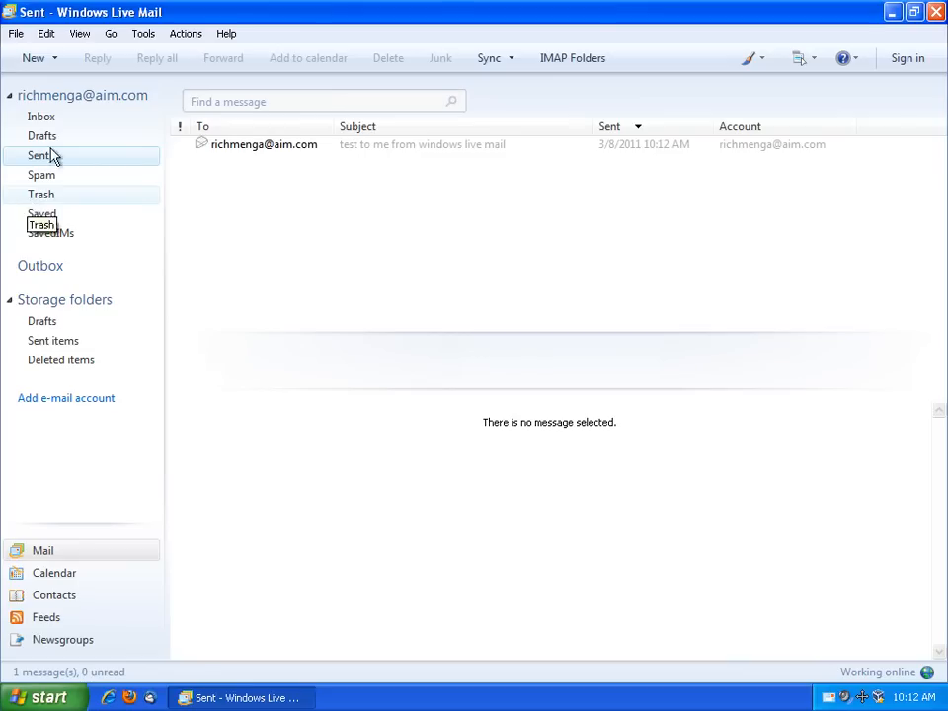
{"action": "left_click", "coordinate": [227, 146]}
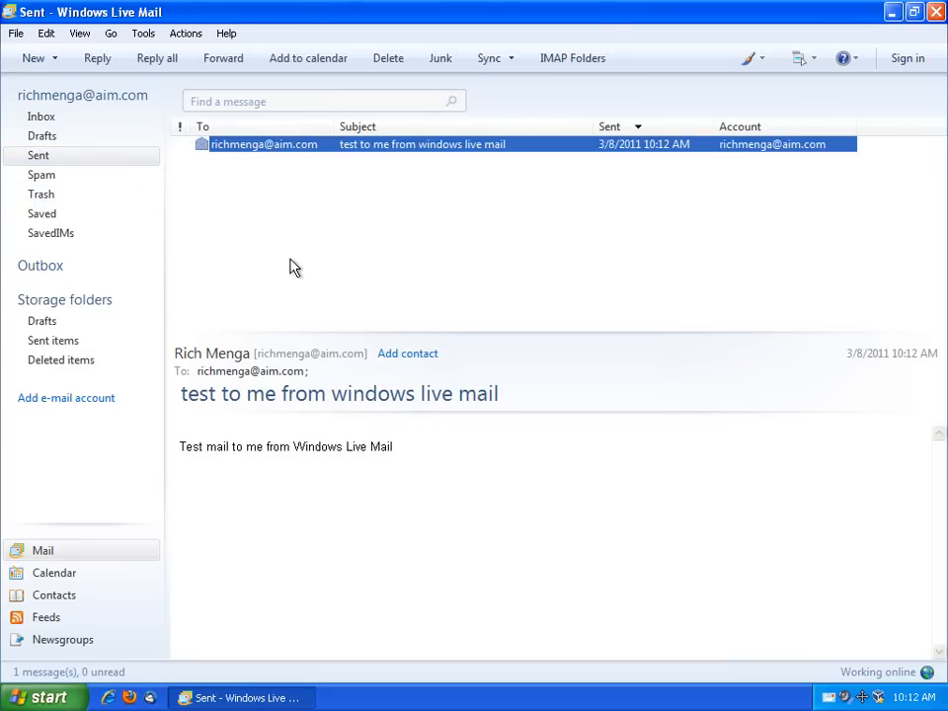
{"action": "left_click", "coordinate": [936, 12]}
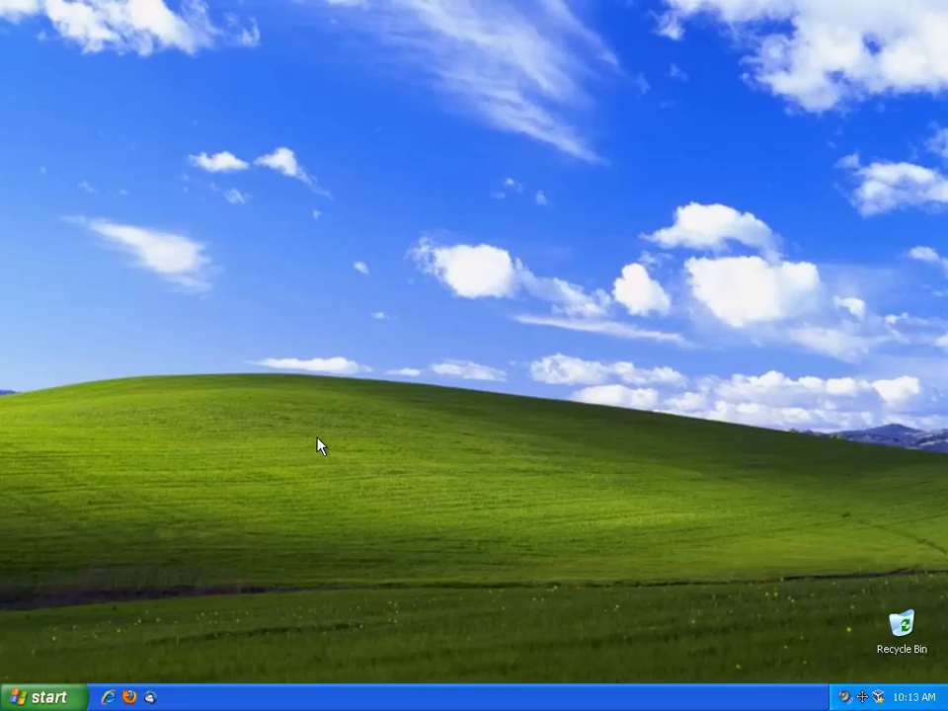
Relaunch Windows Live Mail from Start > All Programs
{"action": "left_click", "coordinate": [47, 698]}
{"action": "left_click", "coordinate": [78, 632]}
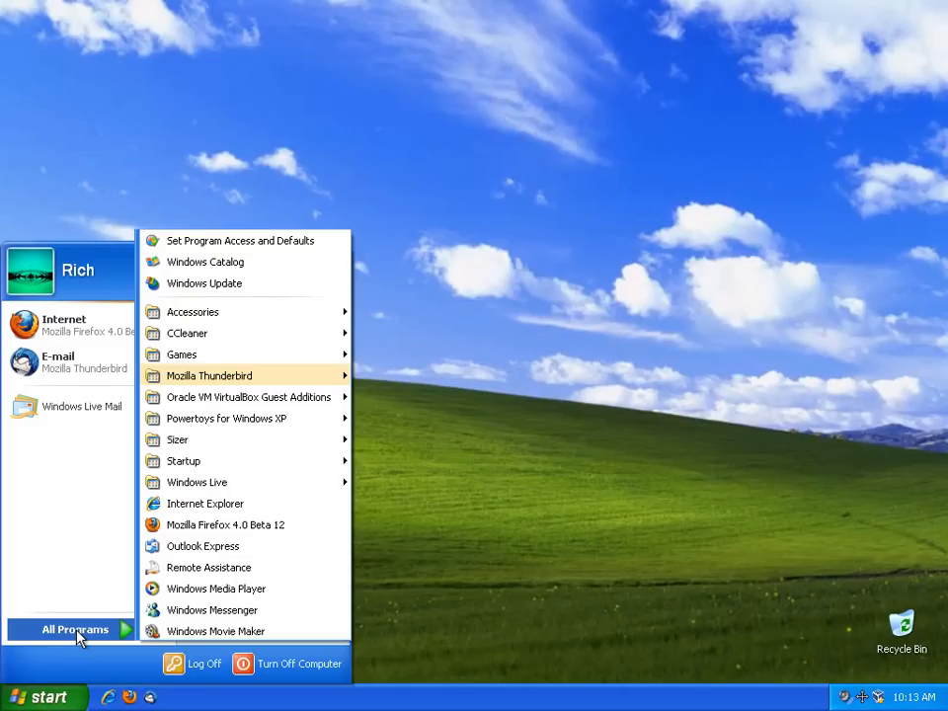
{"action": "left_click", "coordinate": [80, 407]}
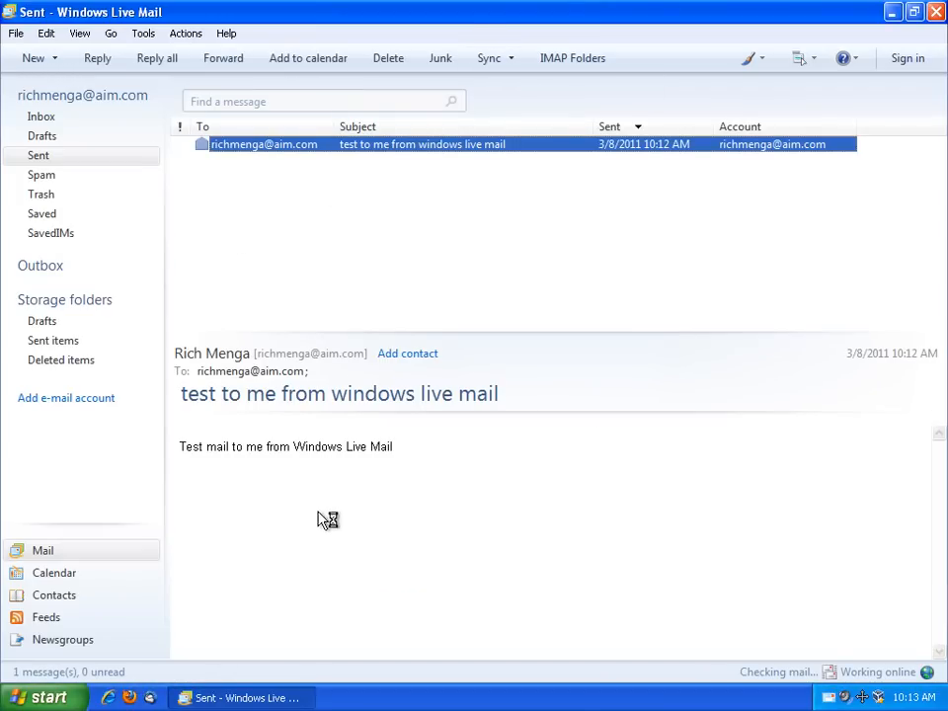
Send a message to the account's own address with subject and body 'test from windows live mail 2'
{"action": "left_click", "coordinate": [33, 58]}
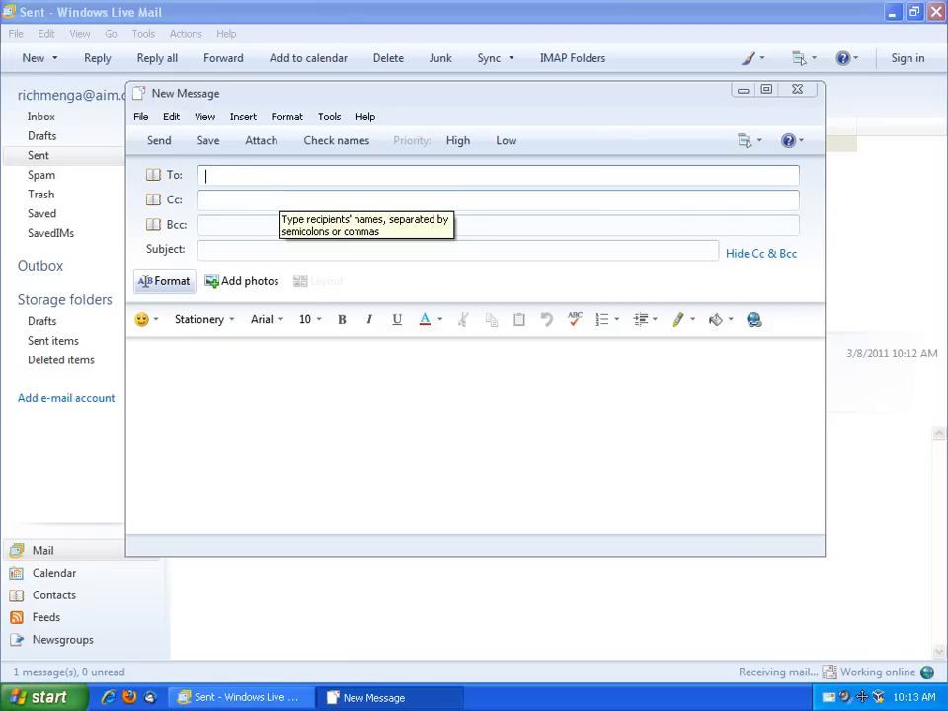
{"action": "key", "text": "Tab"}
{"action": "key", "text": "Tab"}
{"action": "key", "text": "Tab"}
{"action": "type", "text": "test"}
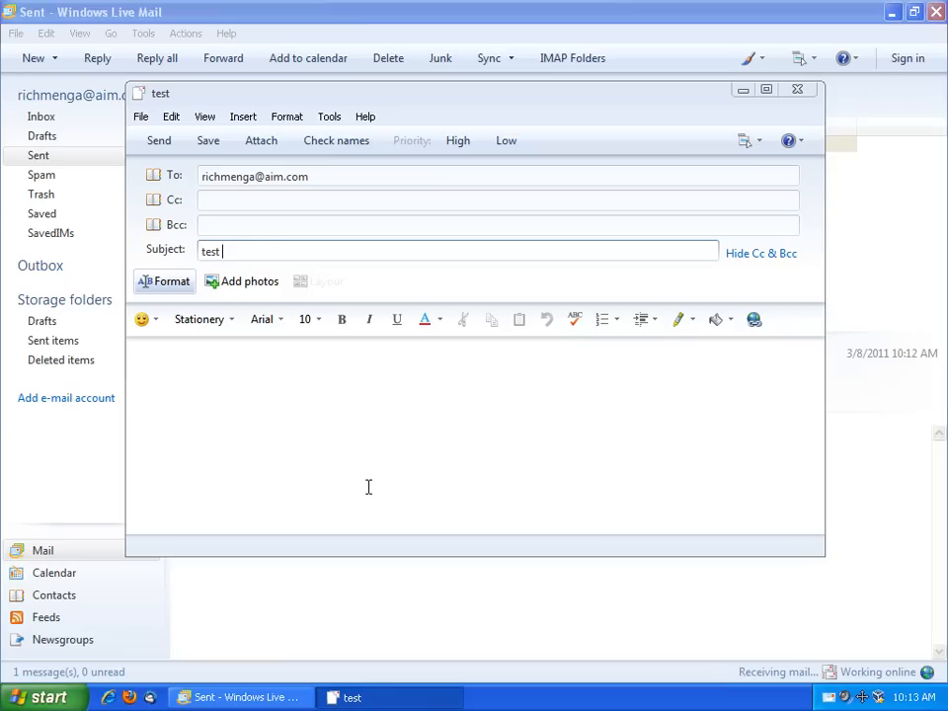
{"action": "type", "text": " from windows live mail "}
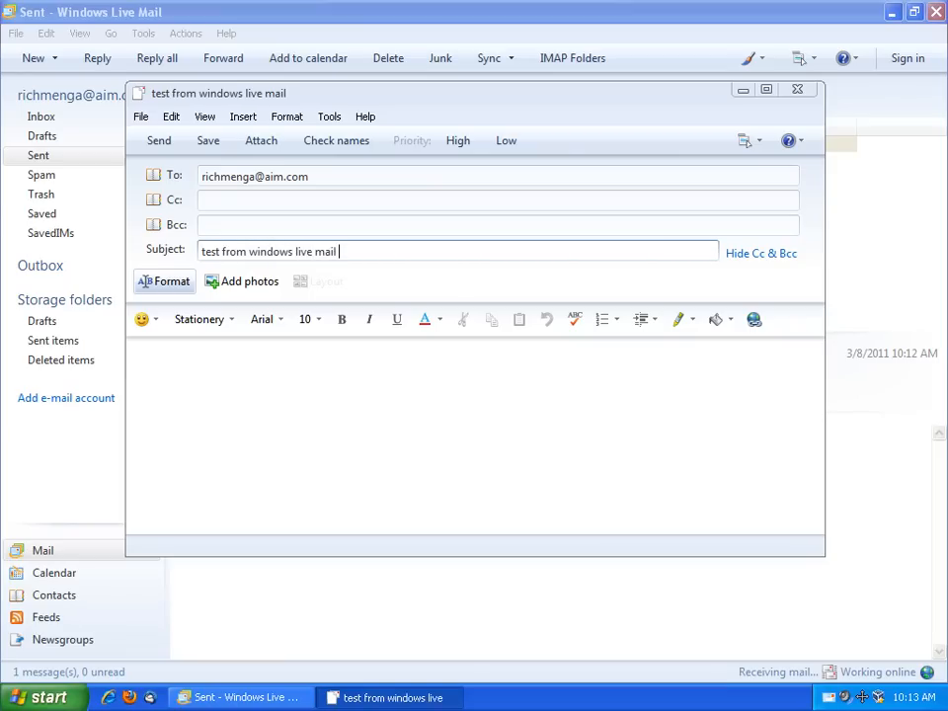
{"action": "type", "text": "2"}
{"action": "key", "text": "ctrl+a"}
{"action": "key", "text": "ctrl+c"}
{"action": "left_click", "coordinate": [390, 504]}
{"action": "key", "text": "ctrl+v"}
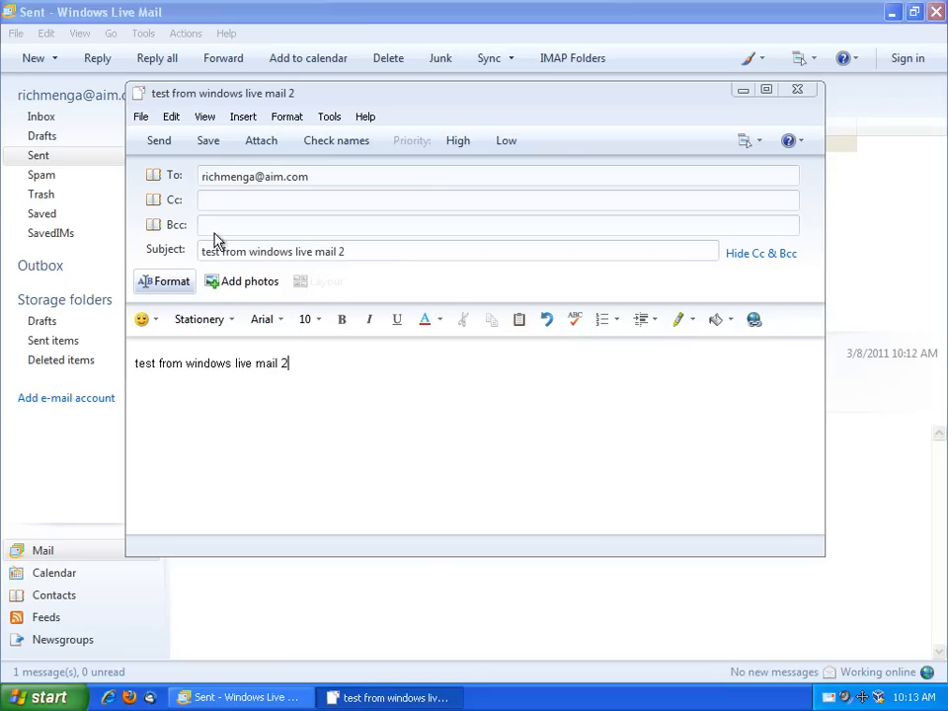
{"action": "left_click", "coordinate": [162, 141]}
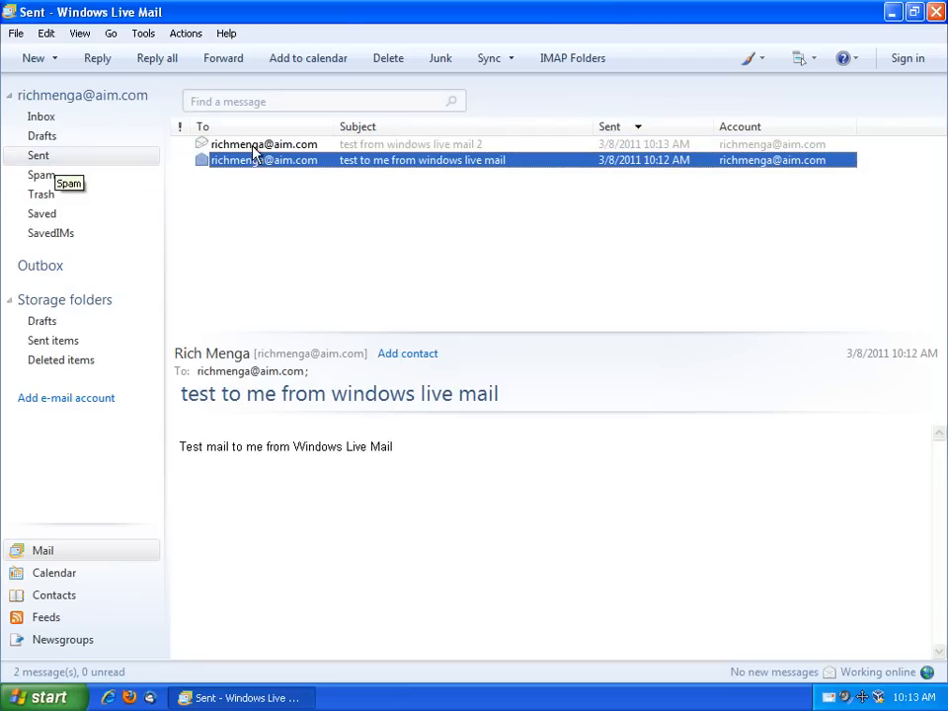
View the sent second test message, then open it in the Inbox once it arrives
{"action": "left_click", "coordinate": [286, 145]}
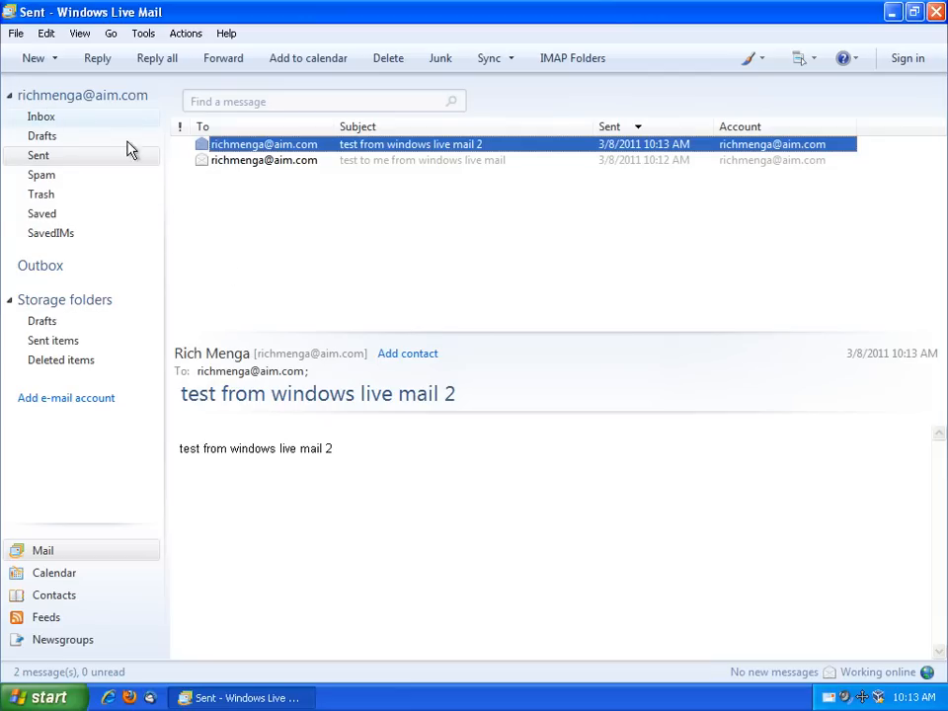
{"action": "left_click", "coordinate": [84, 121]}
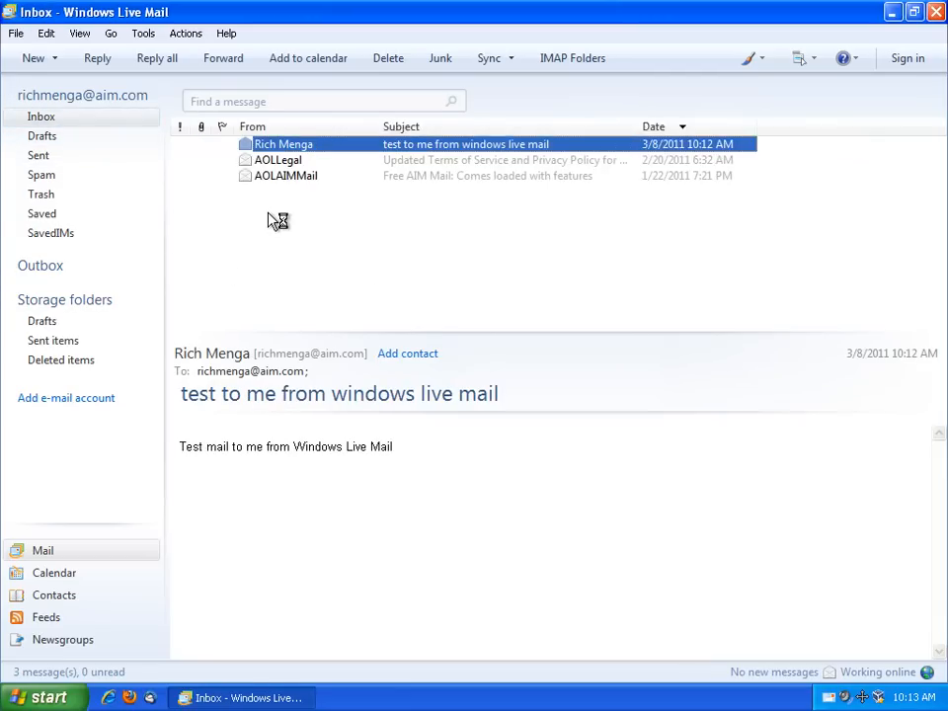
{"action": "left_click", "coordinate": [283, 147]}
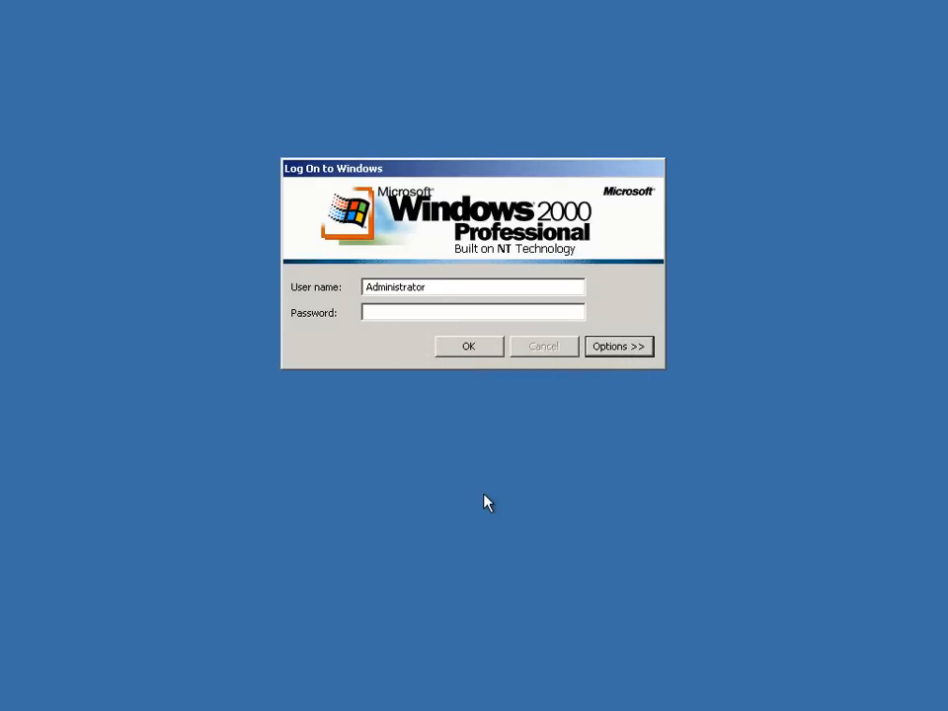
Enter the Administrator account password and log on to Windows 2000
{"action": "left_click", "coordinate": [393, 316]}
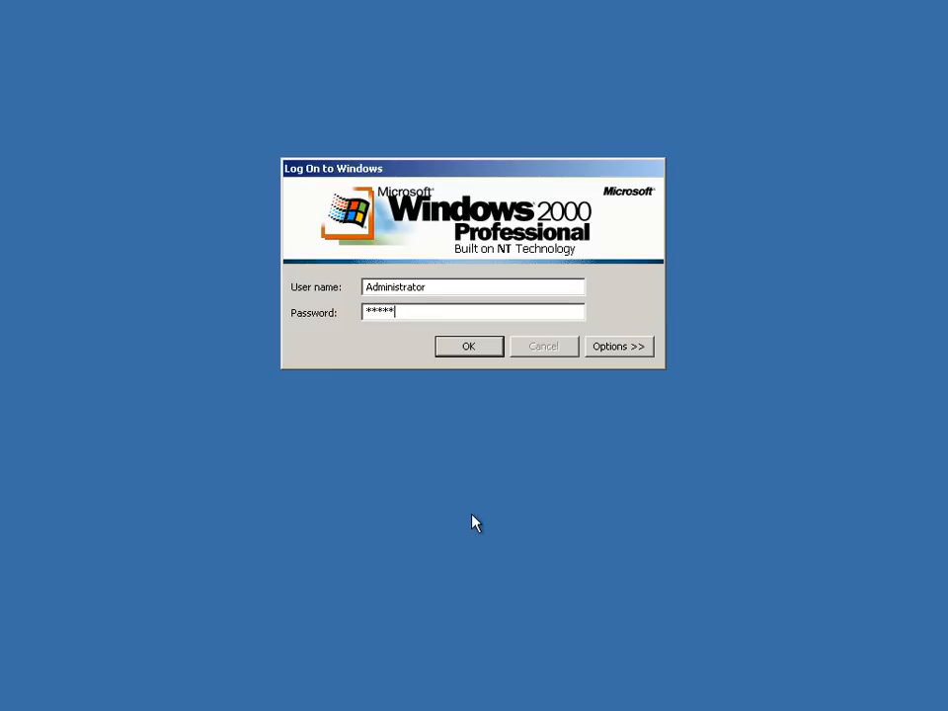
{"action": "key", "text": "Return"}
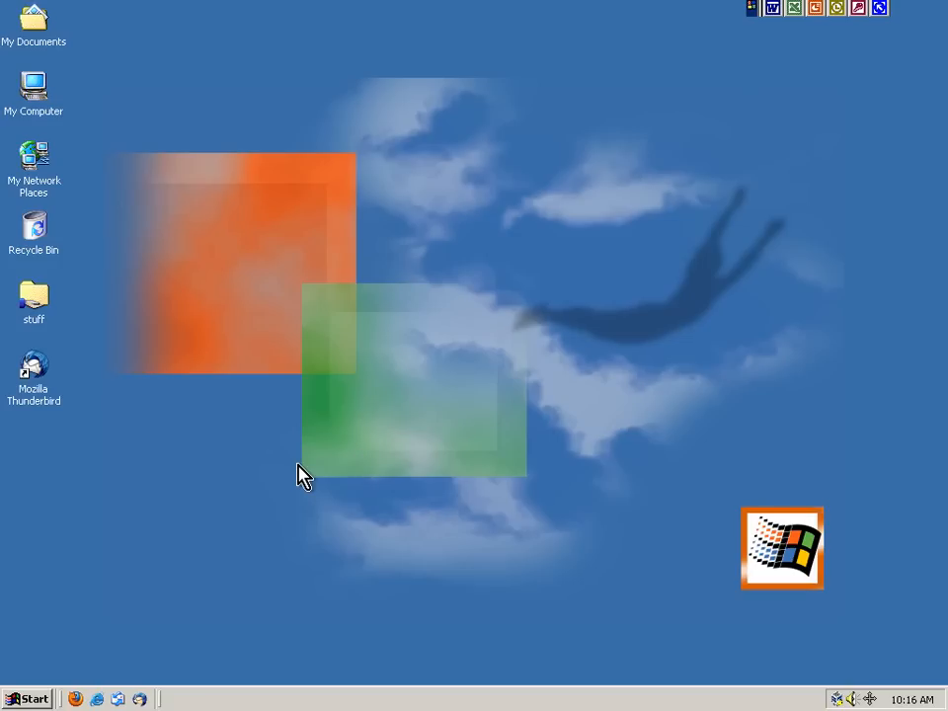
Launch Mozilla Thunderbird from the Start menu's Programs list
{"action": "left_click", "coordinate": [10, 698]}
{"action": "mouse_move", "coordinate": [124, 457]}
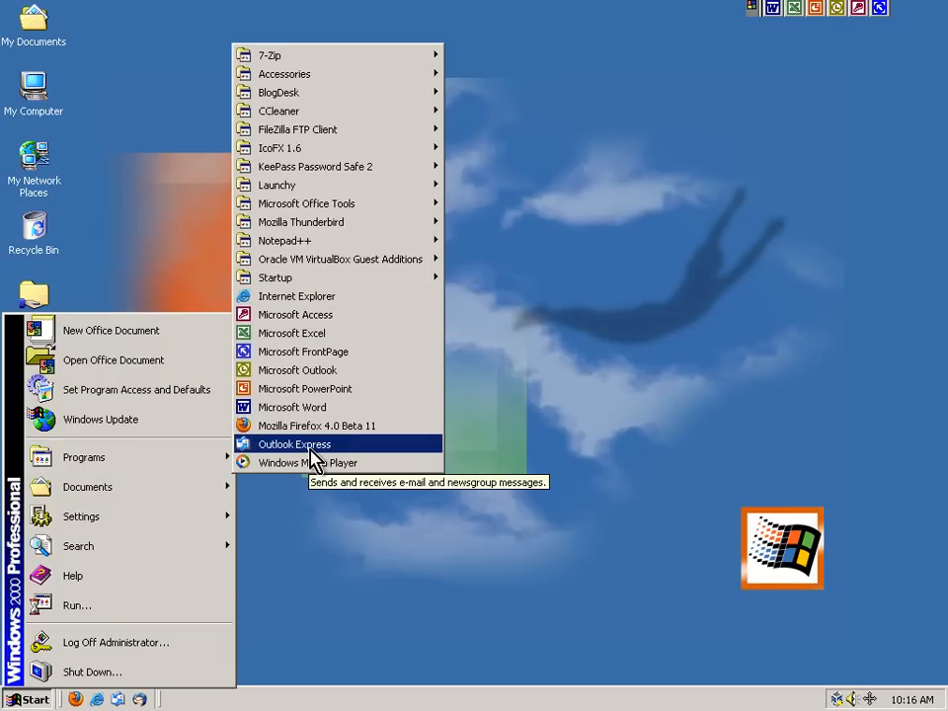
{"action": "left_click", "coordinate": [657, 173]}
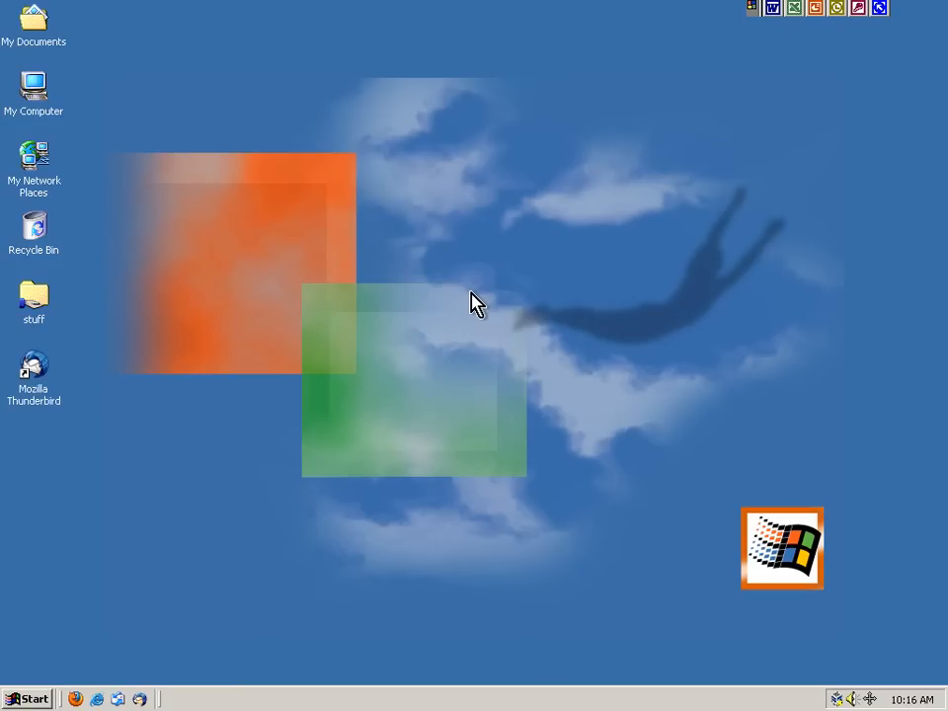
{"action": "left_click", "coordinate": [29, 698]}
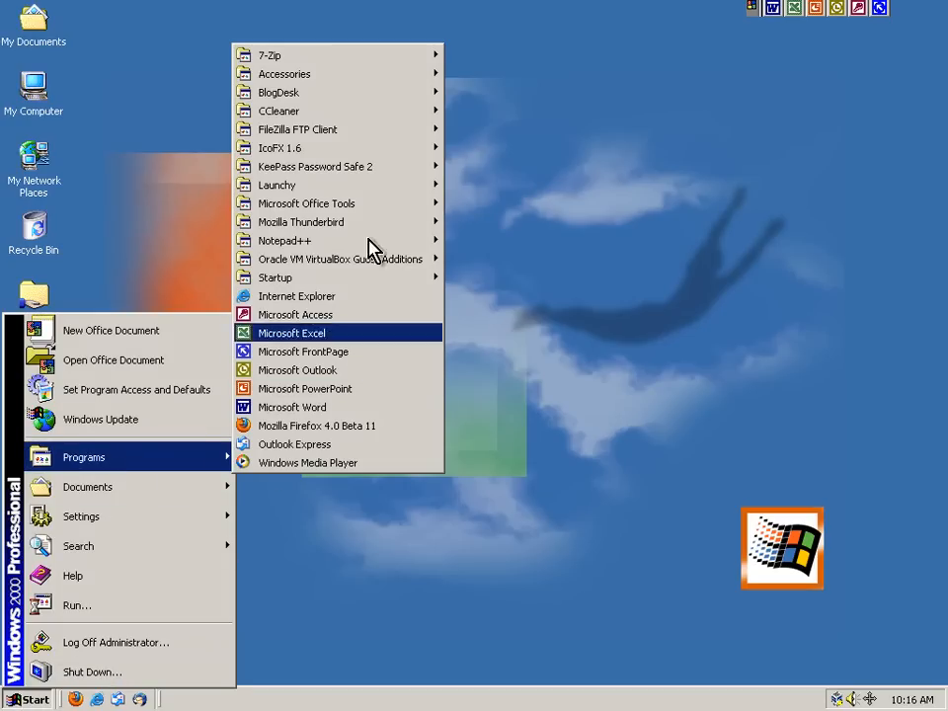
{"action": "mouse_move", "coordinate": [387, 228]}
{"action": "left_click", "coordinate": [512, 240]}
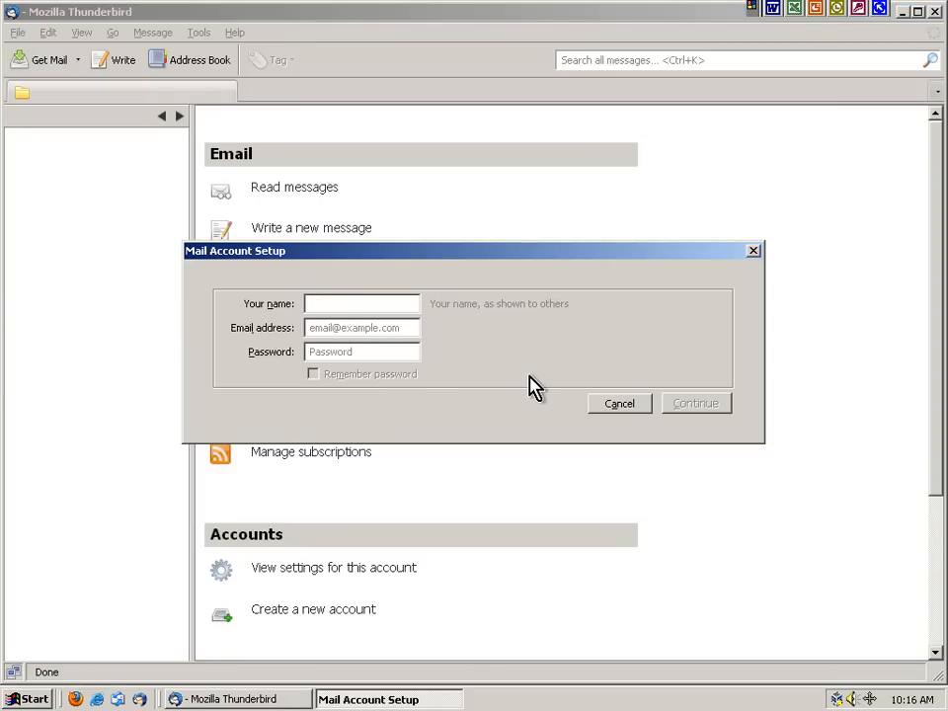
Enter the AIM e-mail address and password, detect the AOL IMAP servers, and choose manual setup
{"action": "key", "text": "Tab"}
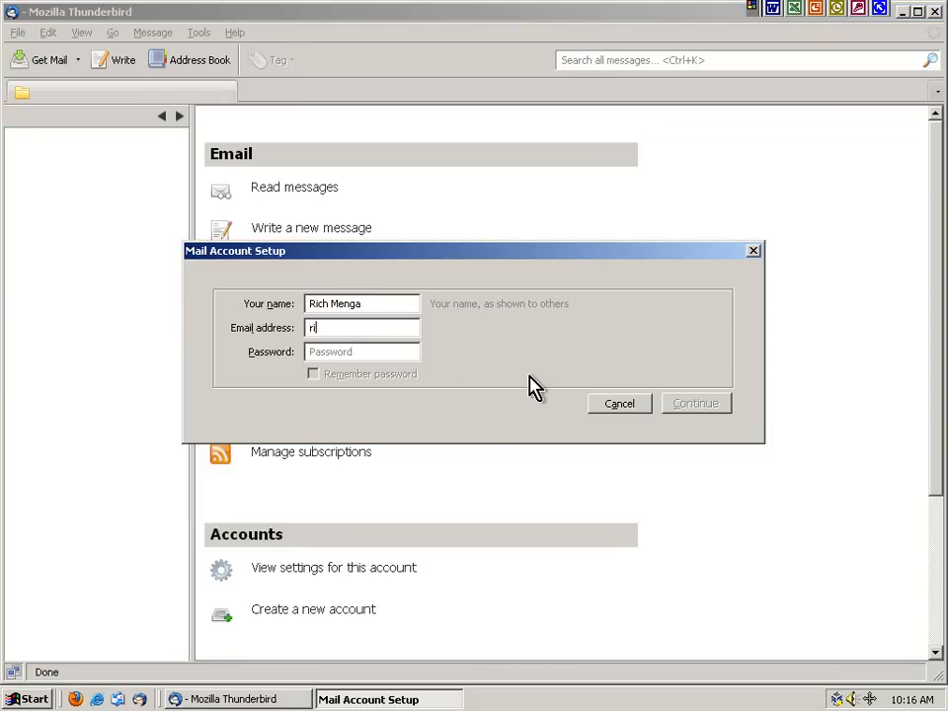
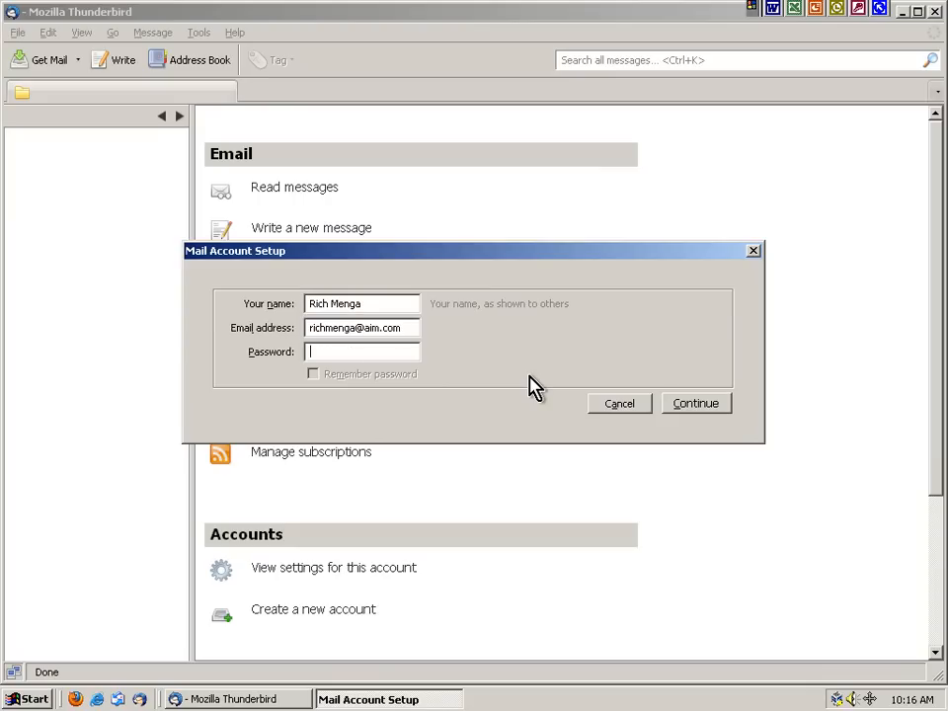
{"action": "key", "text": "Tab"}
{"action": "type", "text": "***"}
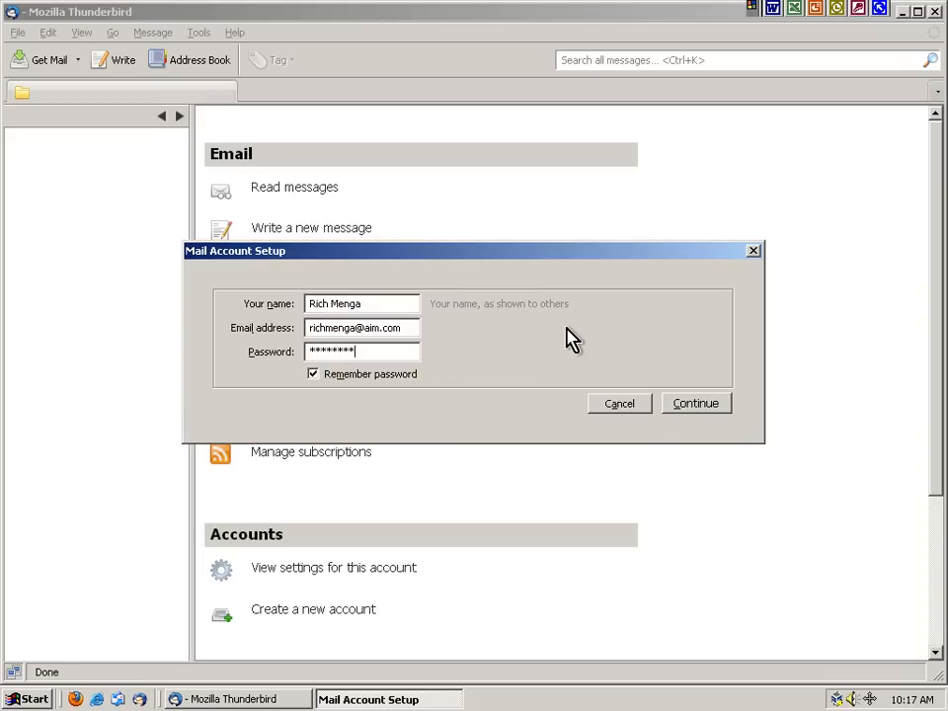
{"action": "left_click", "coordinate": [703, 404]}
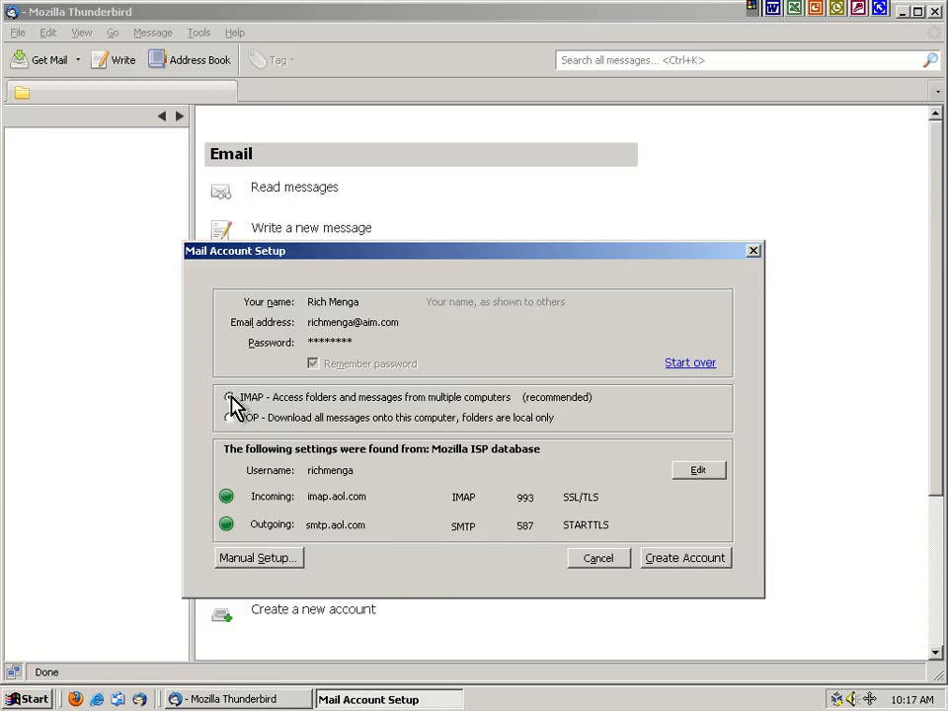
{"action": "left_click", "coordinate": [262, 559]}
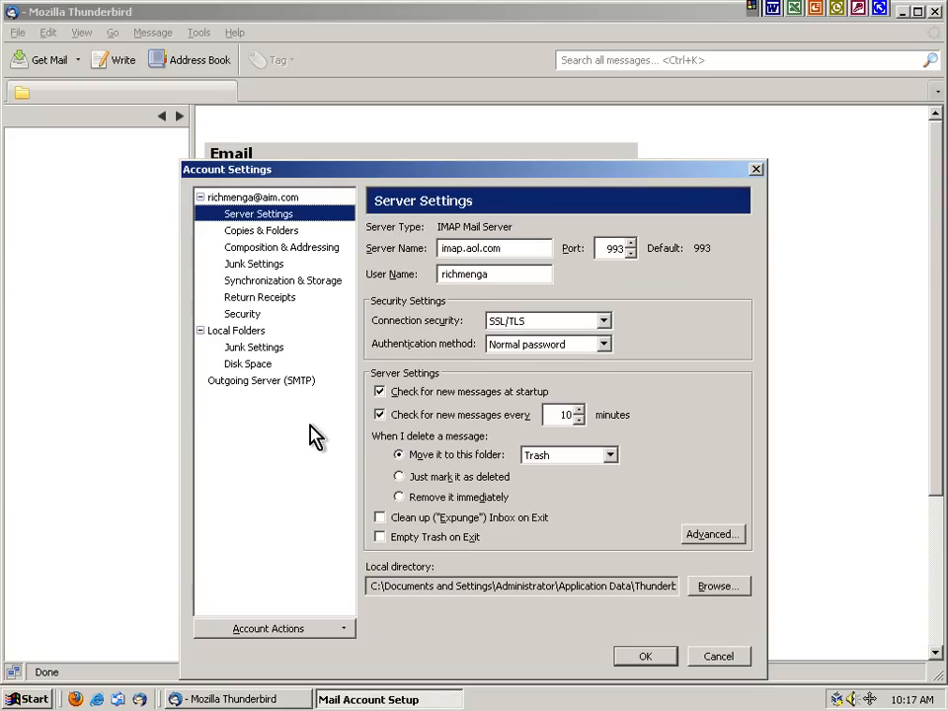
Review the account identity and server pages, keeping AOL Mail as the outgoing server
{"action": "left_click", "coordinate": [259, 198]}
{"action": "left_click", "coordinate": [485, 232]}
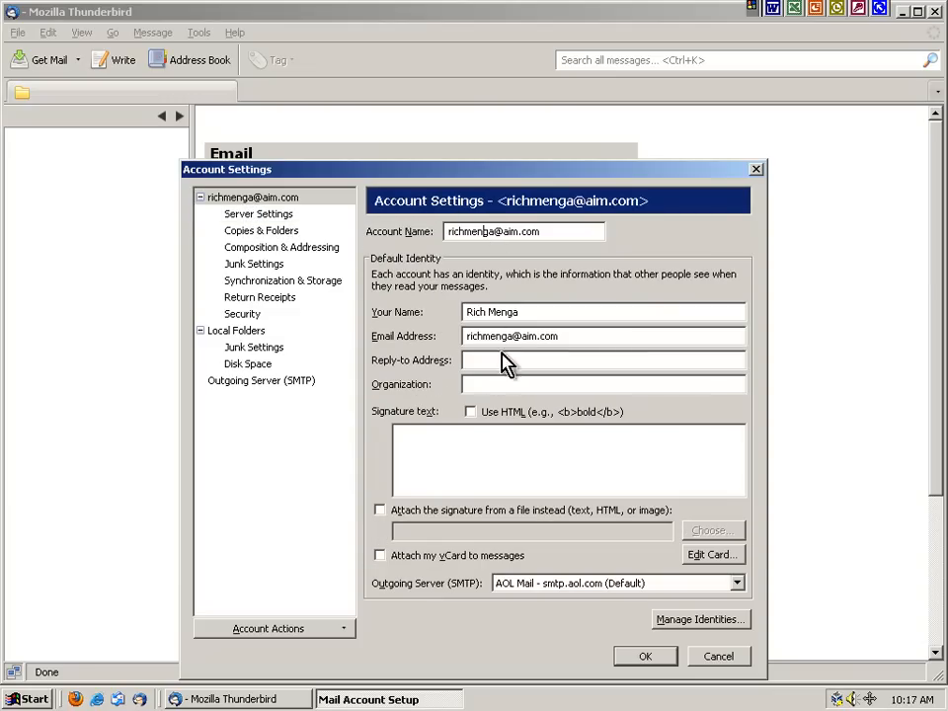
{"action": "left_click", "coordinate": [259, 214]}
{"action": "left_click", "coordinate": [255, 197]}
{"action": "left_click", "coordinate": [581, 588]}
{"action": "left_click", "coordinate": [582, 589]}
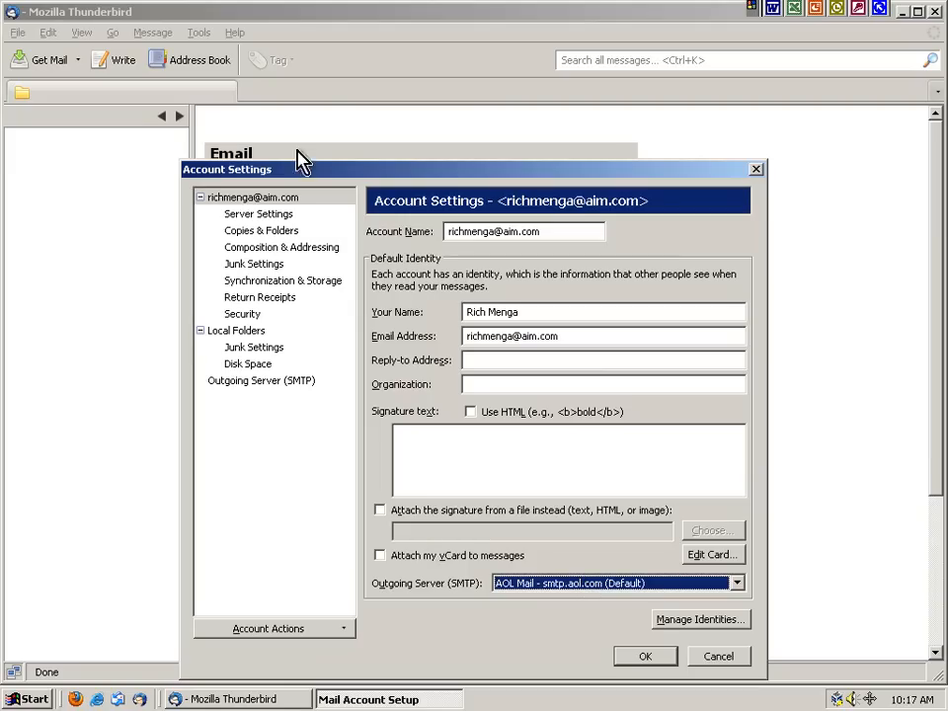
{"action": "left_click", "coordinate": [253, 214]}
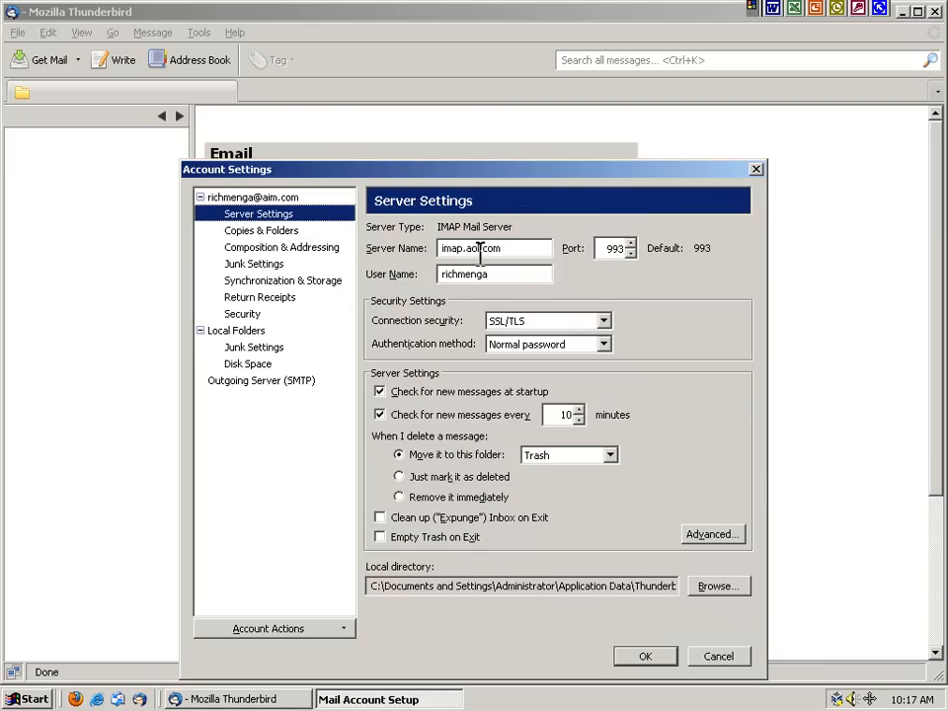
Set incoming connection security to None on port 143 and expunge the Inbox on exit
{"action": "left_click", "coordinate": [529, 321]}
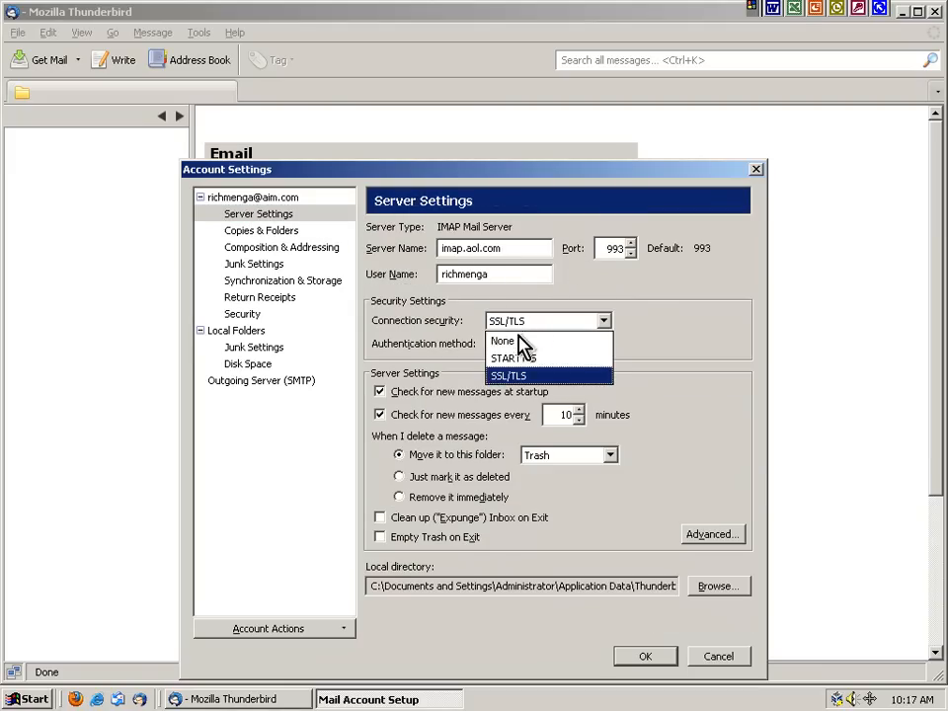
{"action": "left_click", "coordinate": [516, 337]}
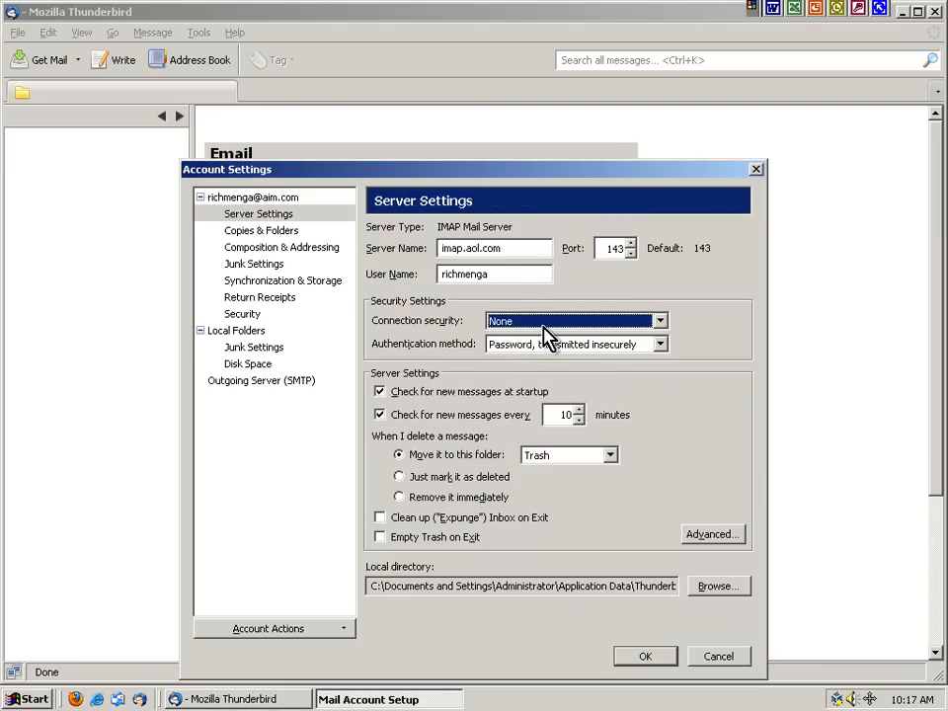
{"action": "left_click", "coordinate": [606, 249]}
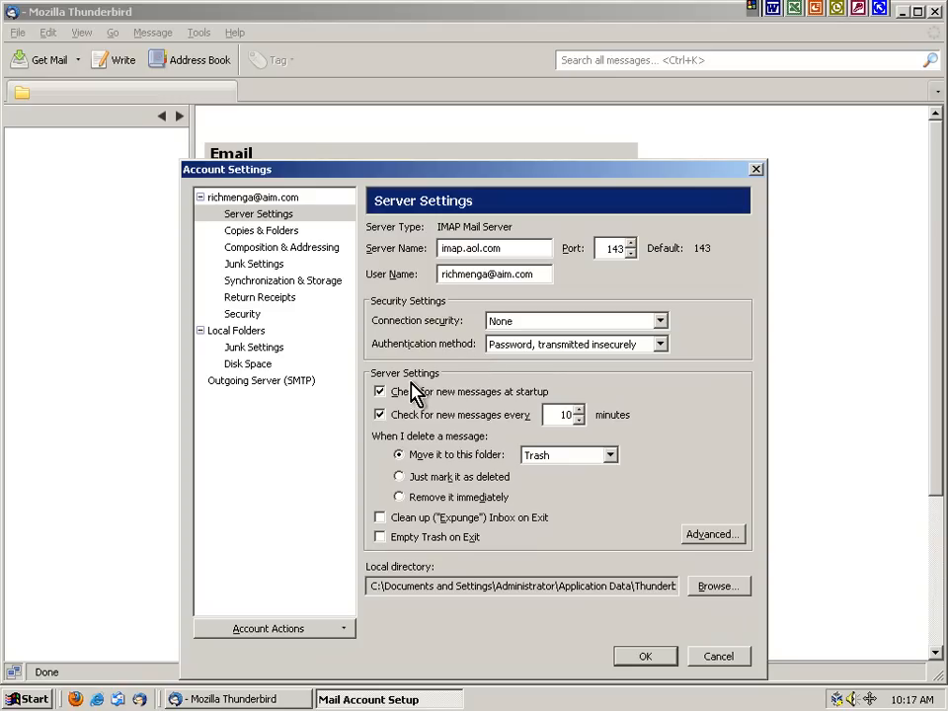
{"action": "left_click", "coordinate": [405, 519]}
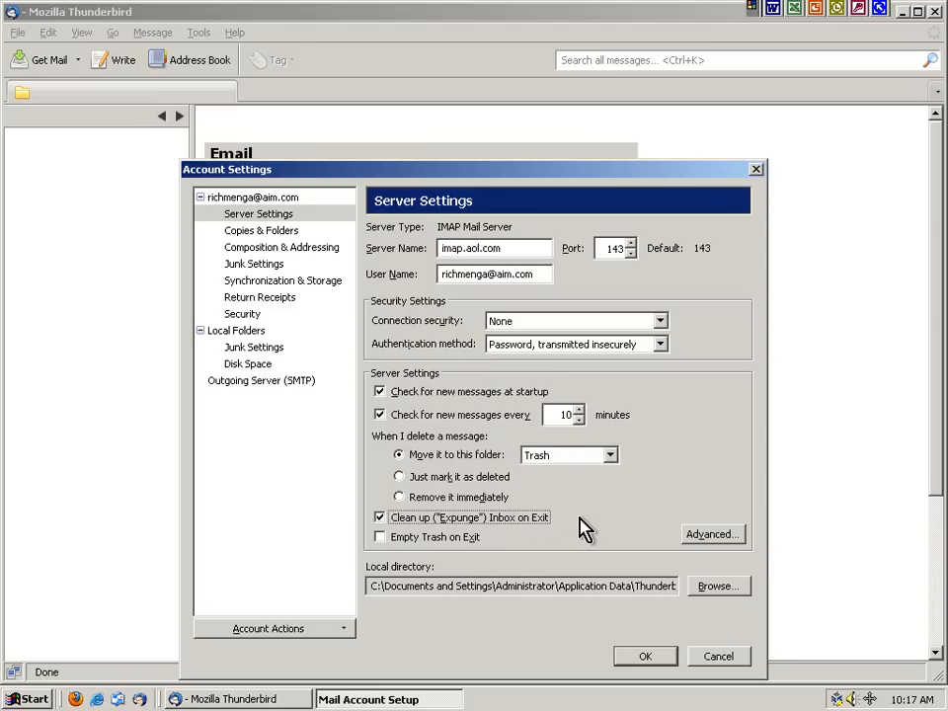
{"action": "left_click", "coordinate": [269, 232]}
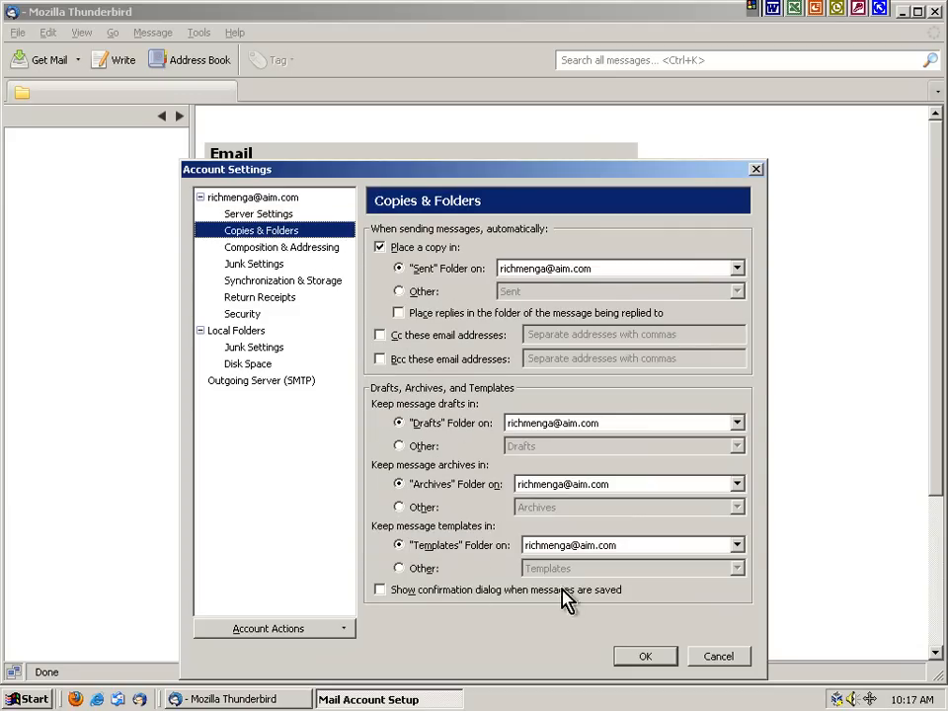
Start replies above the quote and turn off adaptive junk filtering and address-book exemption
{"action": "left_click", "coordinate": [281, 248]}
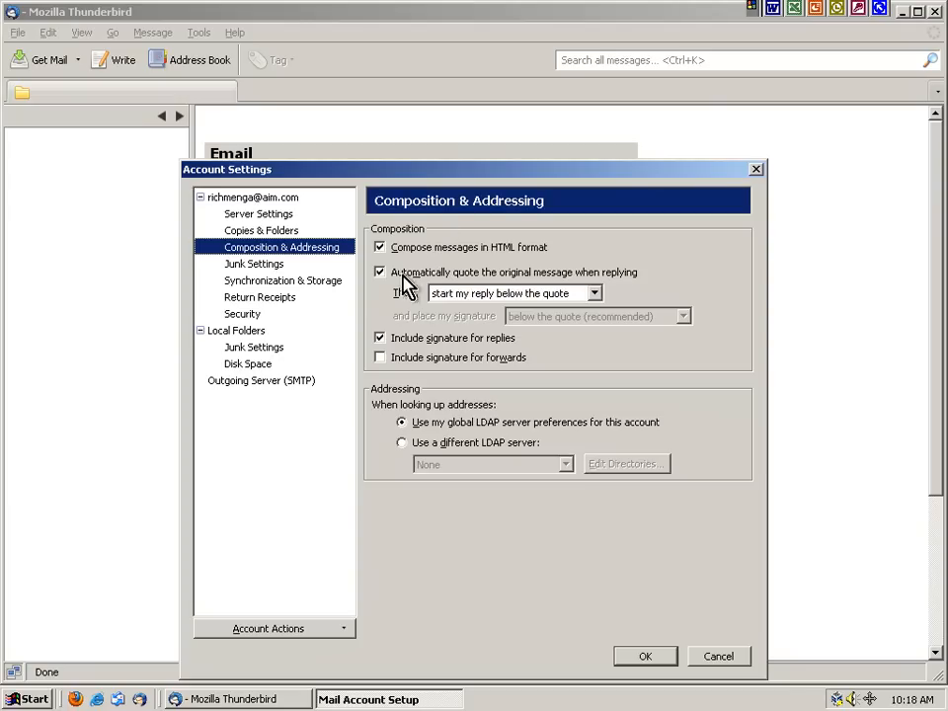
{"action": "left_click", "coordinate": [475, 296]}
{"action": "left_click", "coordinate": [475, 312]}
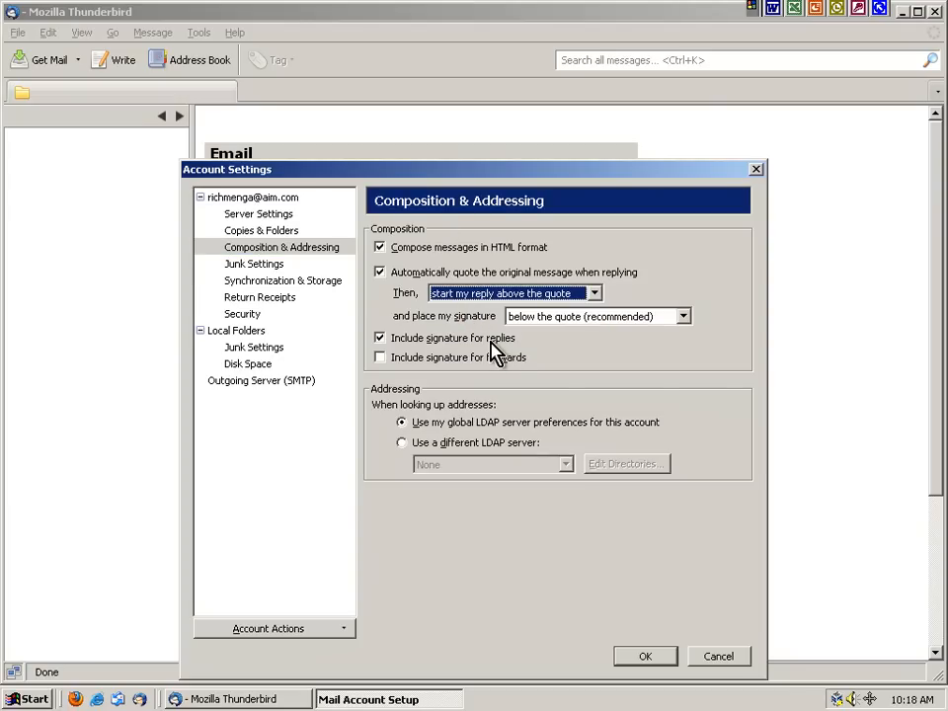
{"action": "left_click", "coordinate": [249, 265]}
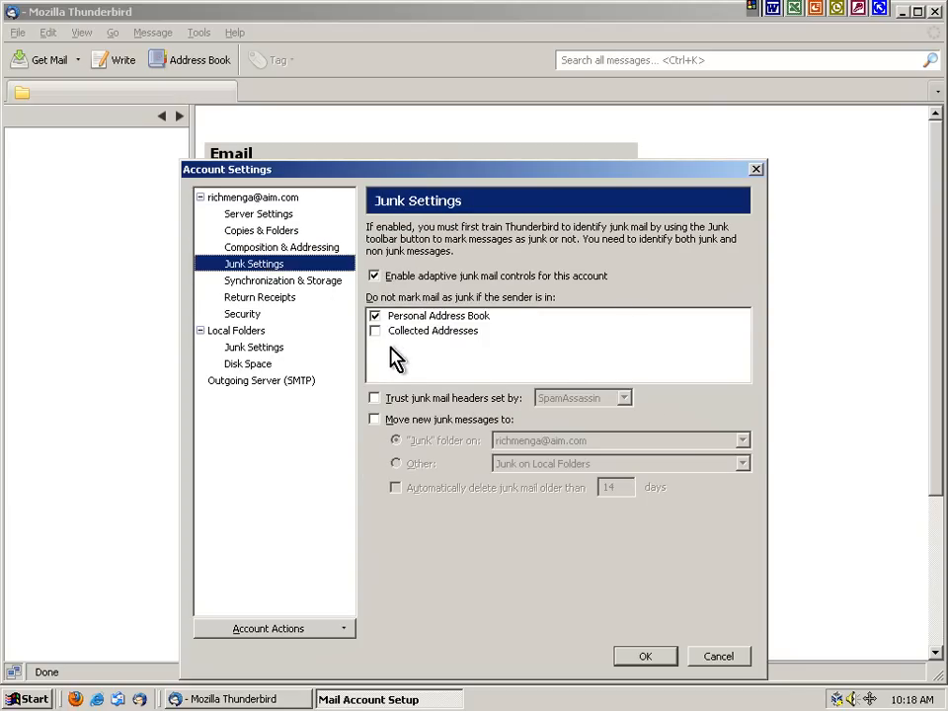
{"action": "left_click", "coordinate": [374, 275]}
{"action": "left_click", "coordinate": [374, 316]}
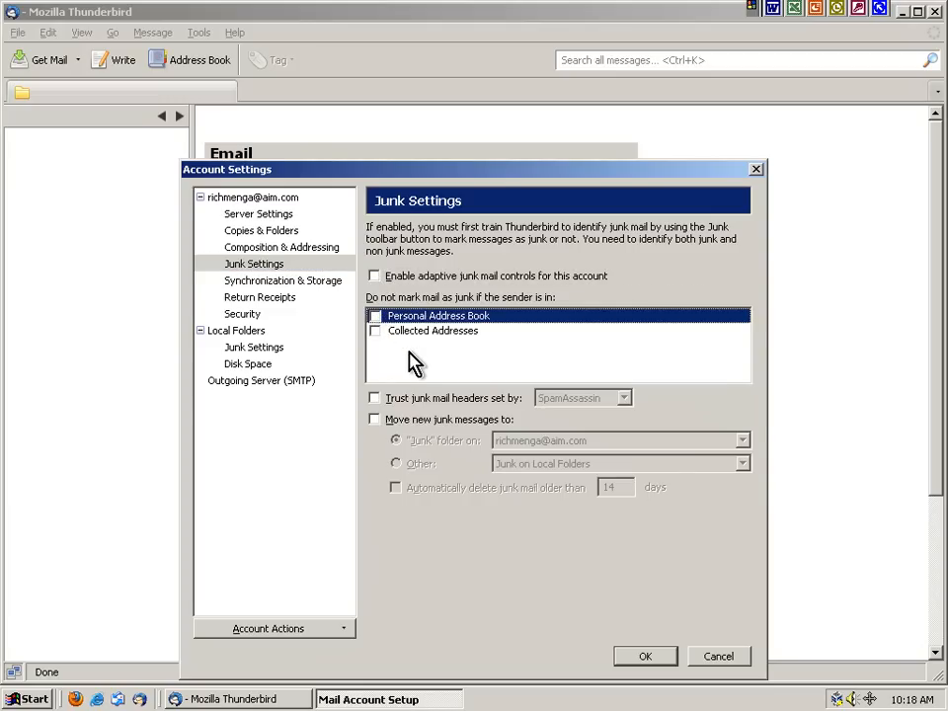
Stop keeping this account's messages on the computer, leaving offline folders unchanged
{"action": "left_click", "coordinate": [283, 289]}
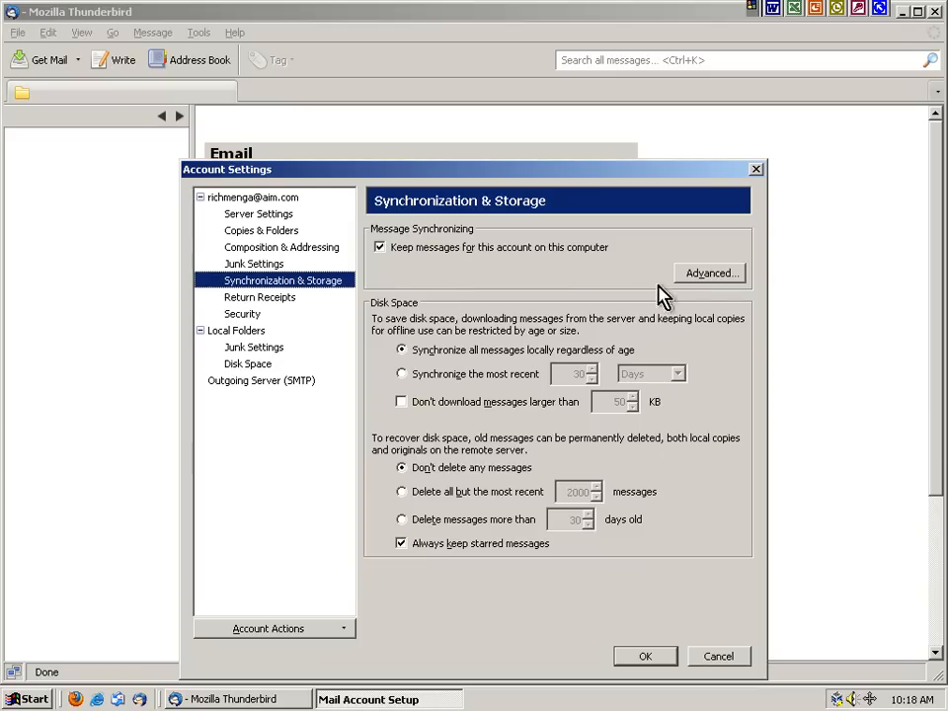
{"action": "left_click", "coordinate": [703, 274]}
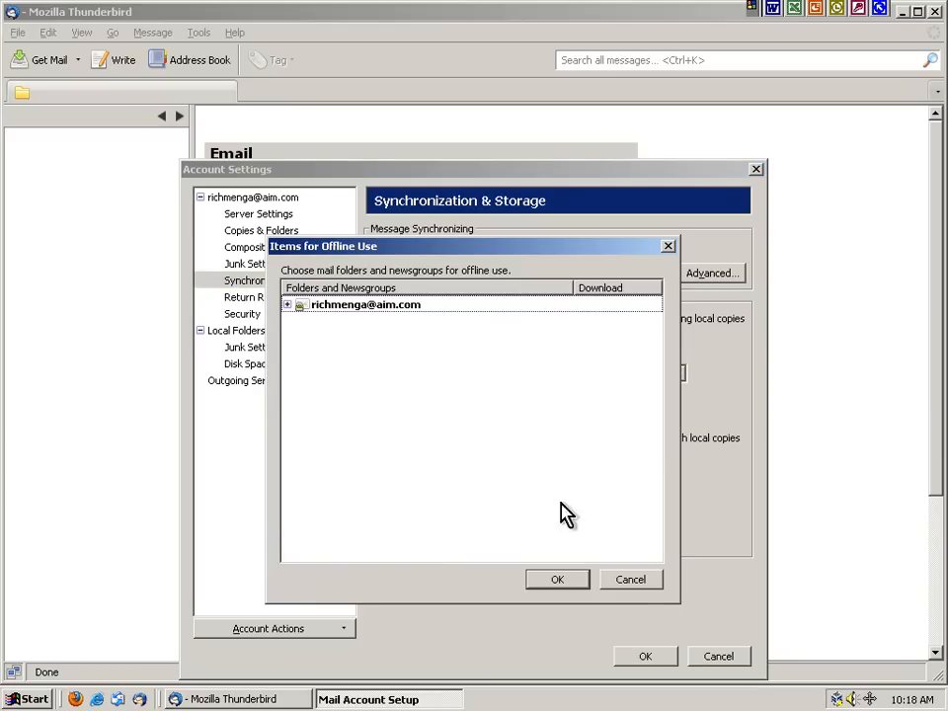
{"action": "left_click", "coordinate": [629, 578]}
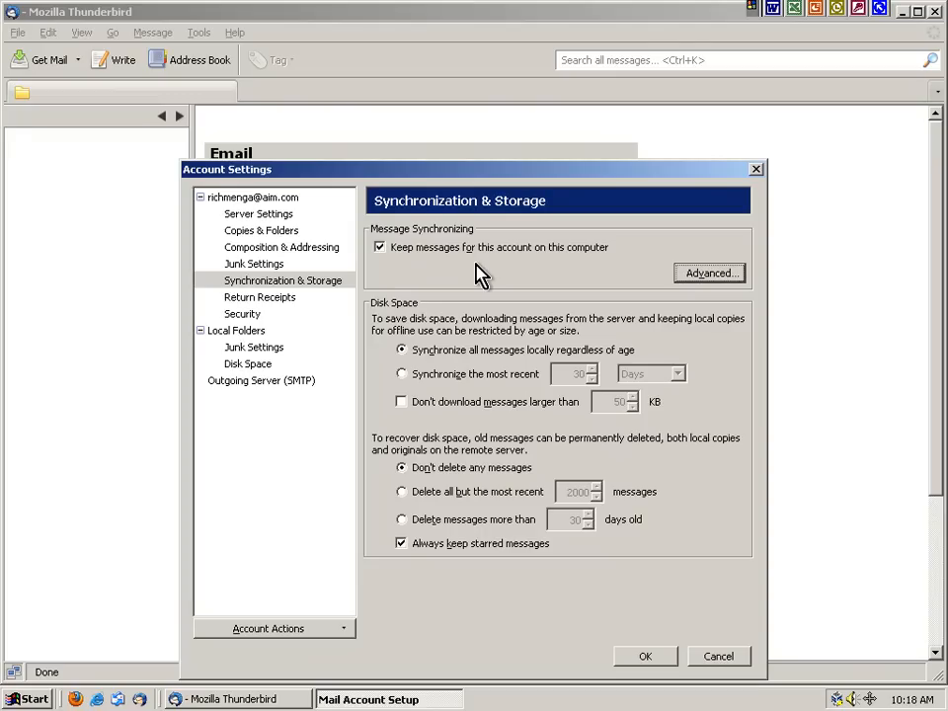
{"action": "left_click", "coordinate": [452, 251]}
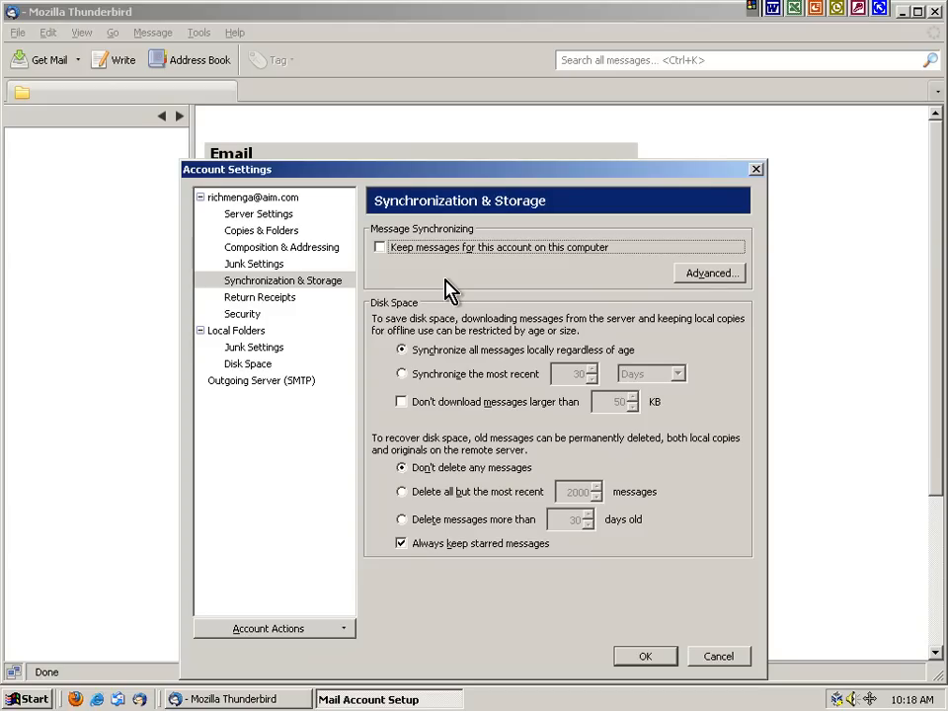
Always request return receipts, never send them, and save the account settings
{"action": "left_click", "coordinate": [264, 297]}
{"action": "left_click", "coordinate": [414, 268]}
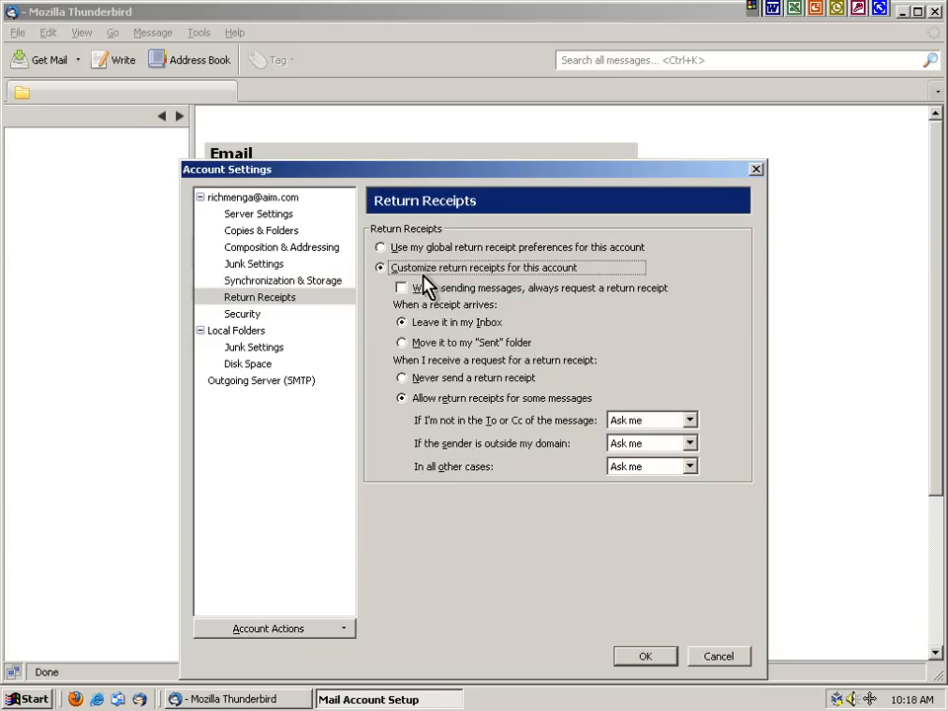
{"action": "left_click", "coordinate": [413, 288]}
{"action": "left_click", "coordinate": [435, 379]}
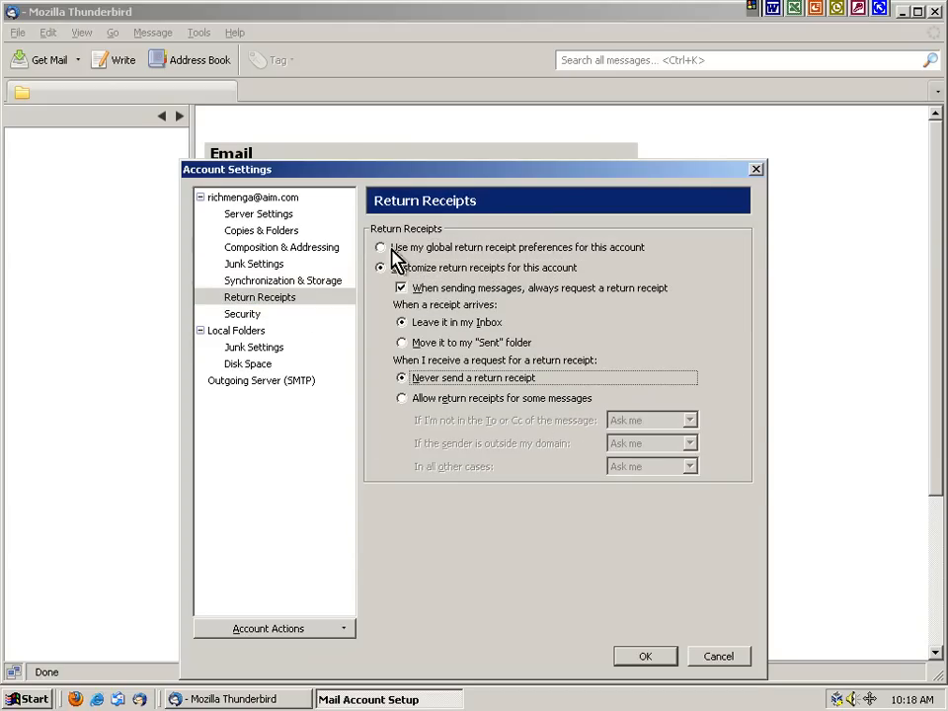
{"action": "left_click", "coordinate": [231, 314]}
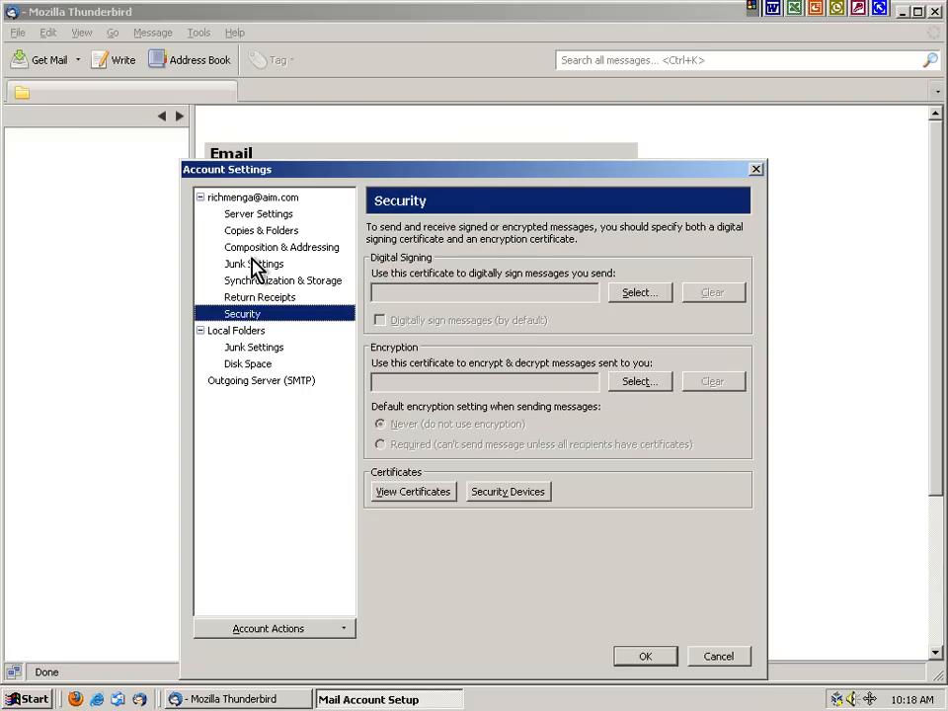
{"action": "left_click", "coordinate": [253, 198]}
{"action": "left_click", "coordinate": [559, 235]}
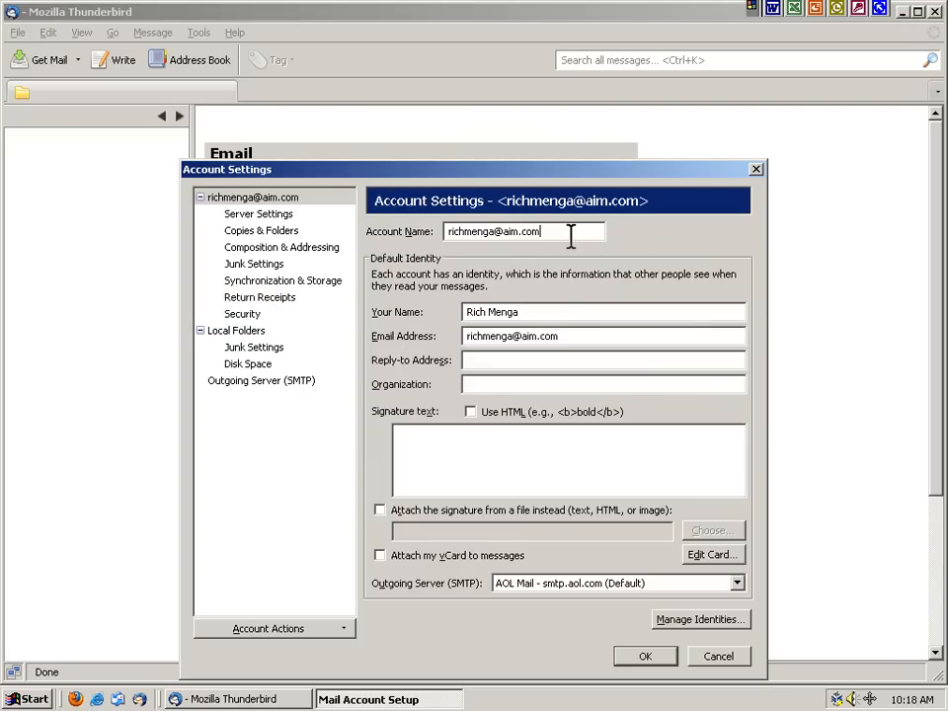
{"action": "left_click", "coordinate": [646, 659]}
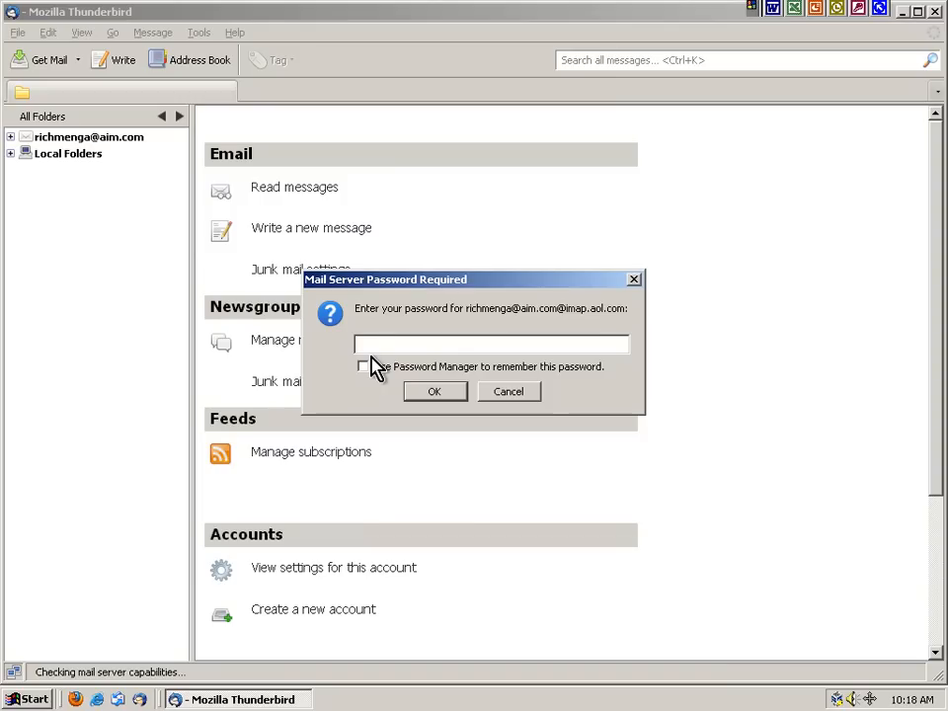
Save the server password, list the IMAP folders, and read the newest message in the date-sorted Inbox
{"action": "left_click", "coordinate": [375, 367]}
{"action": "left_click", "coordinate": [434, 391]}
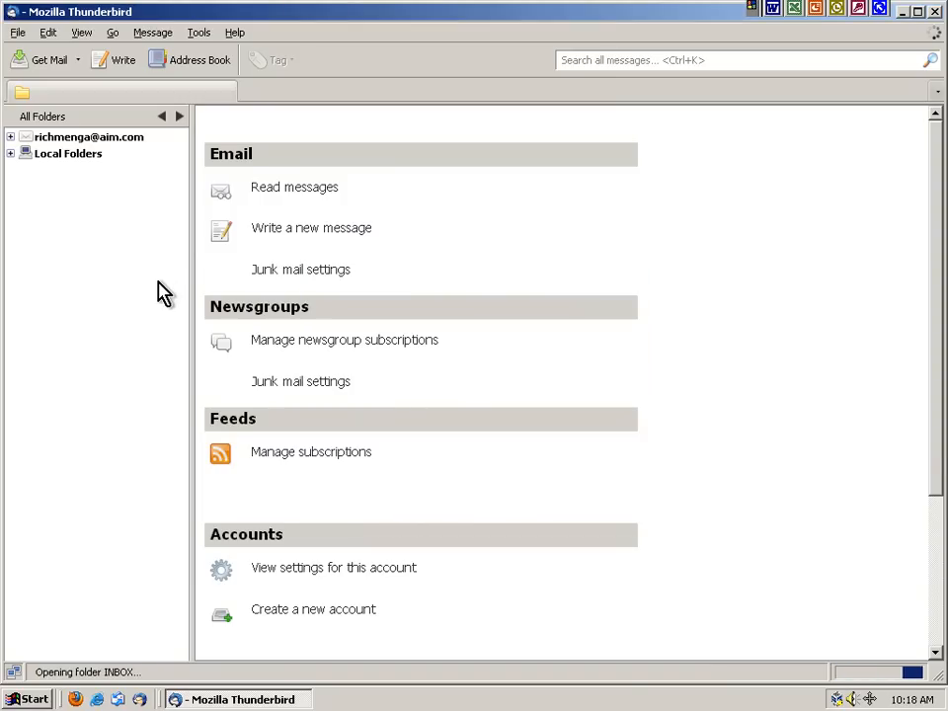
{"action": "left_click", "coordinate": [9, 137]}
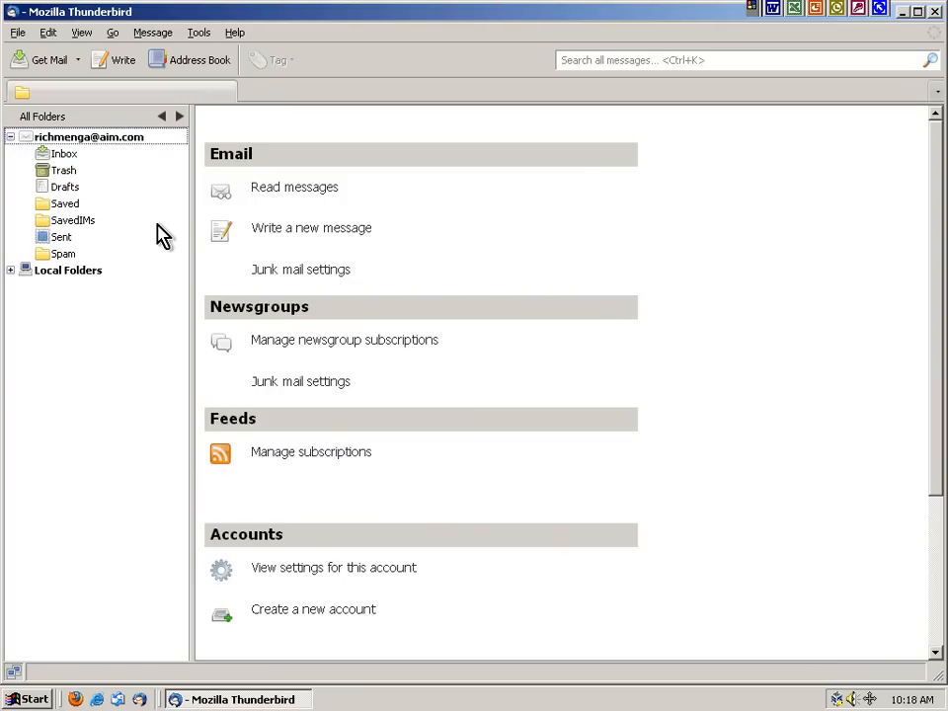
{"action": "left_click", "coordinate": [57, 155]}
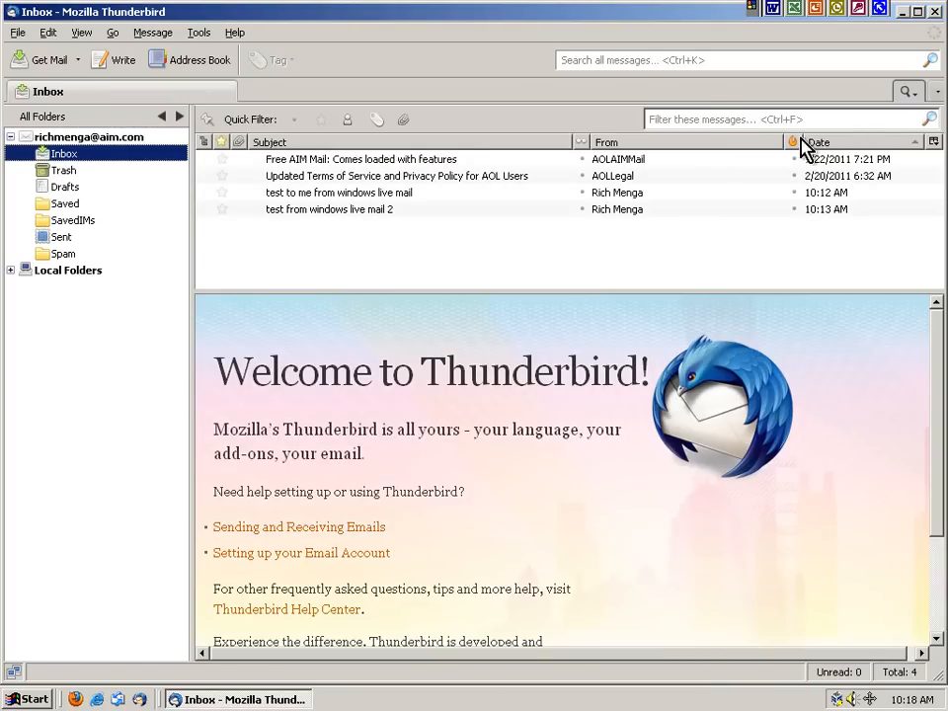
{"action": "left_click", "coordinate": [861, 141]}
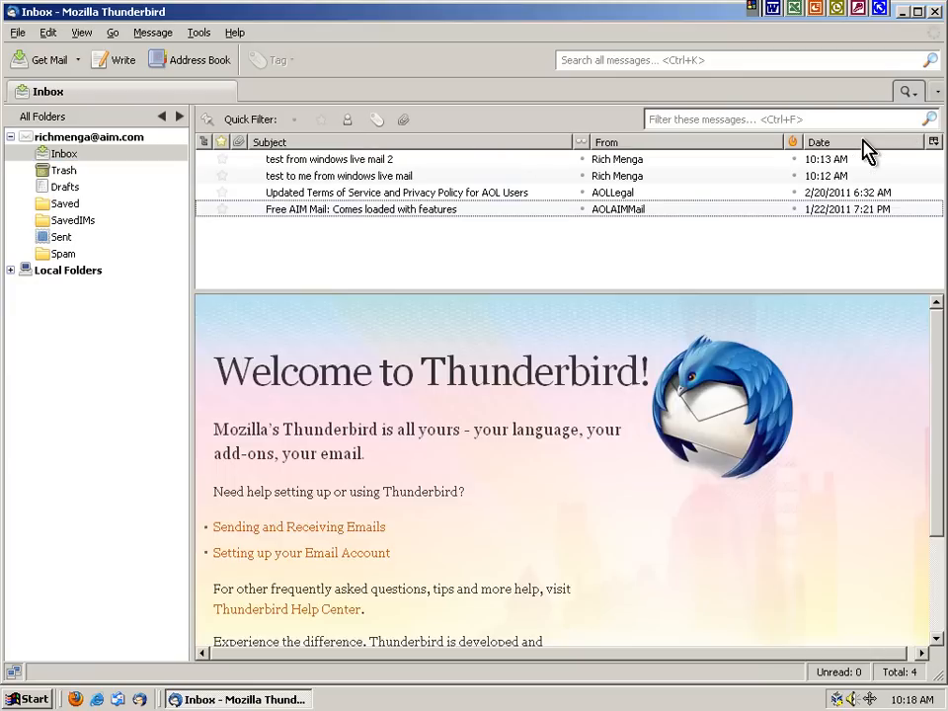
{"action": "left_click", "coordinate": [360, 163]}
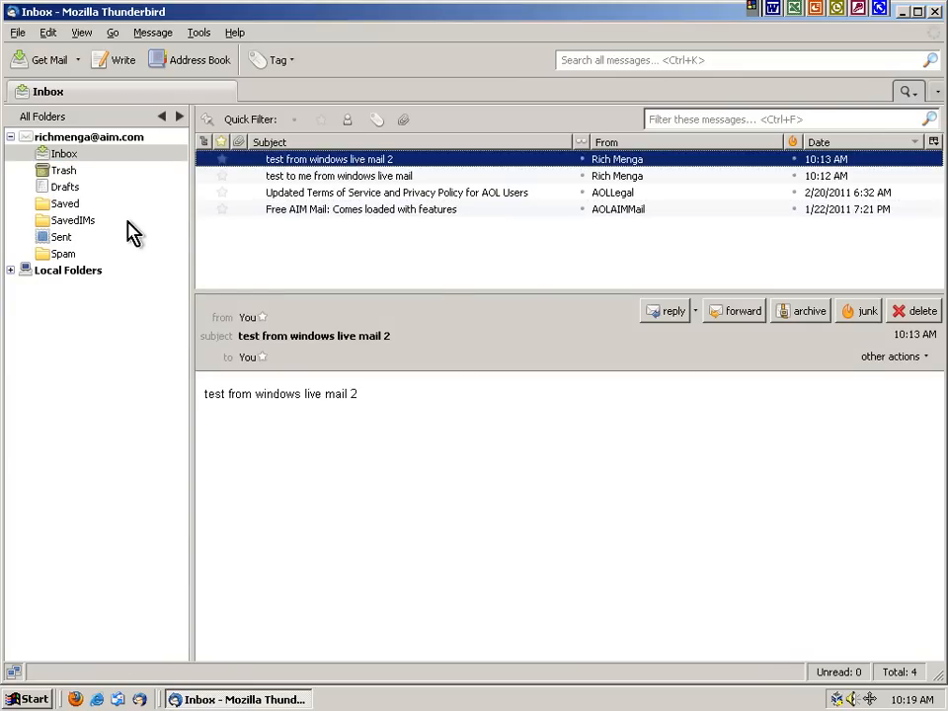
Open the AIM account's settings and review its server and composition pages
{"action": "right_click", "coordinate": [72, 138]}
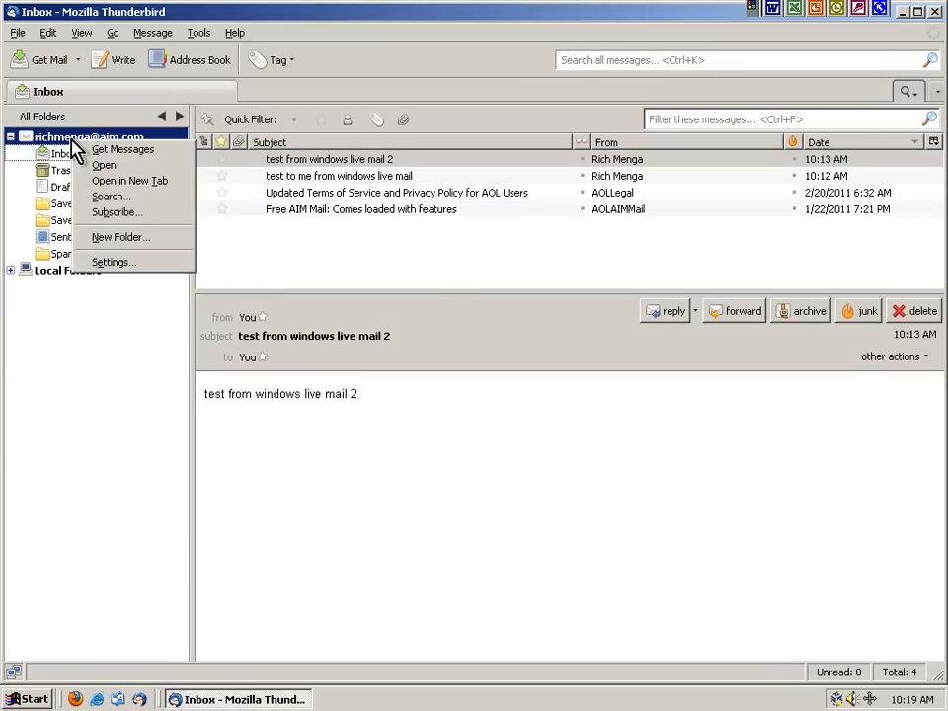
{"action": "left_click", "coordinate": [115, 263]}
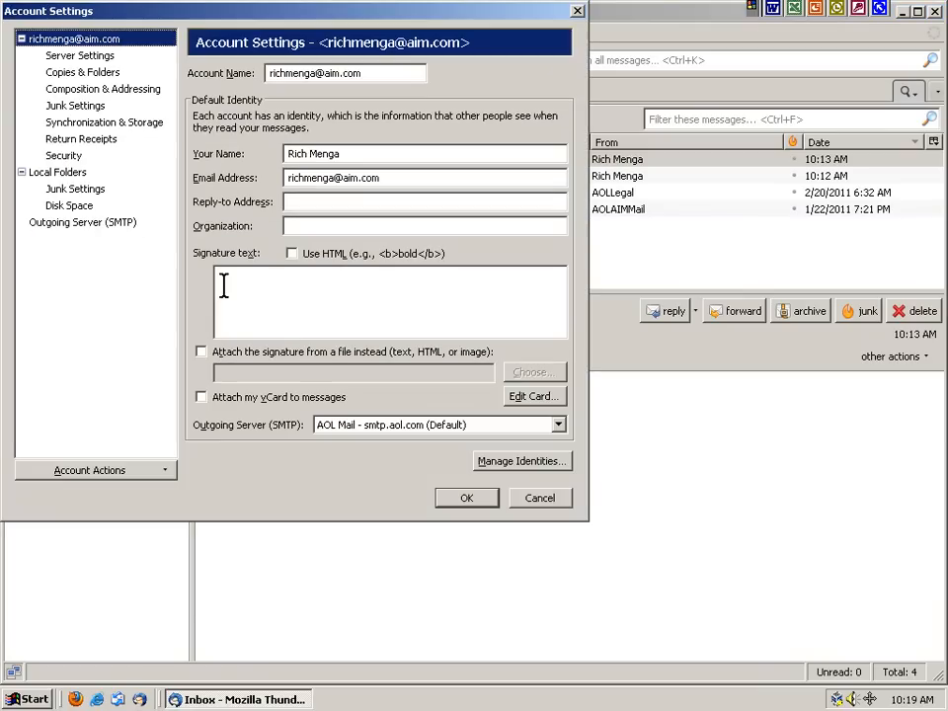
{"action": "left_click_drag", "start_coordinate": [296, 11], "coordinate": [458, 86]}
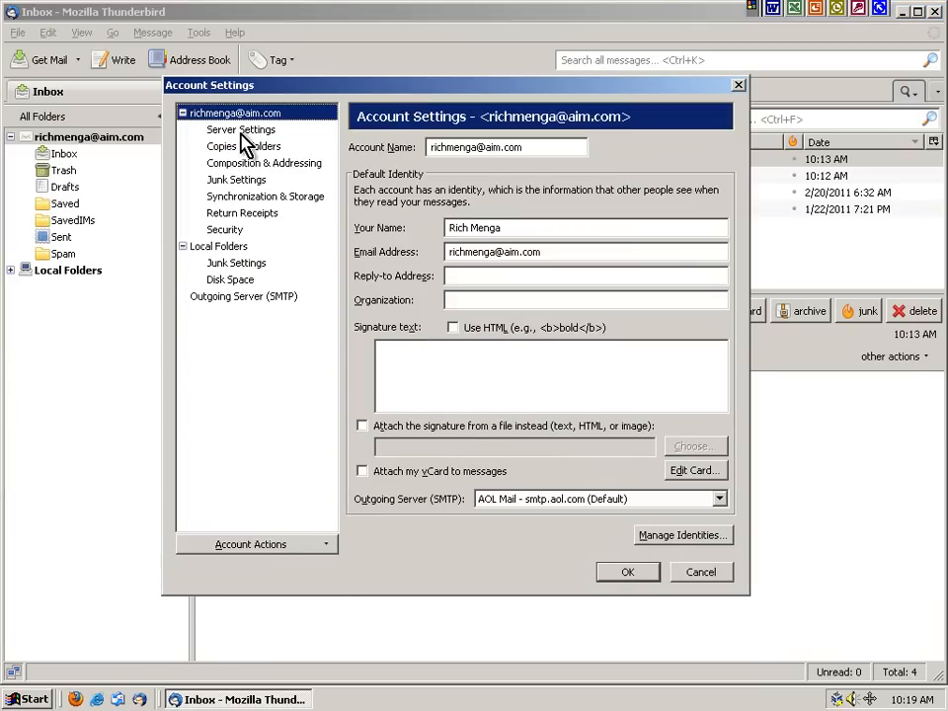
{"action": "left_click", "coordinate": [243, 131]}
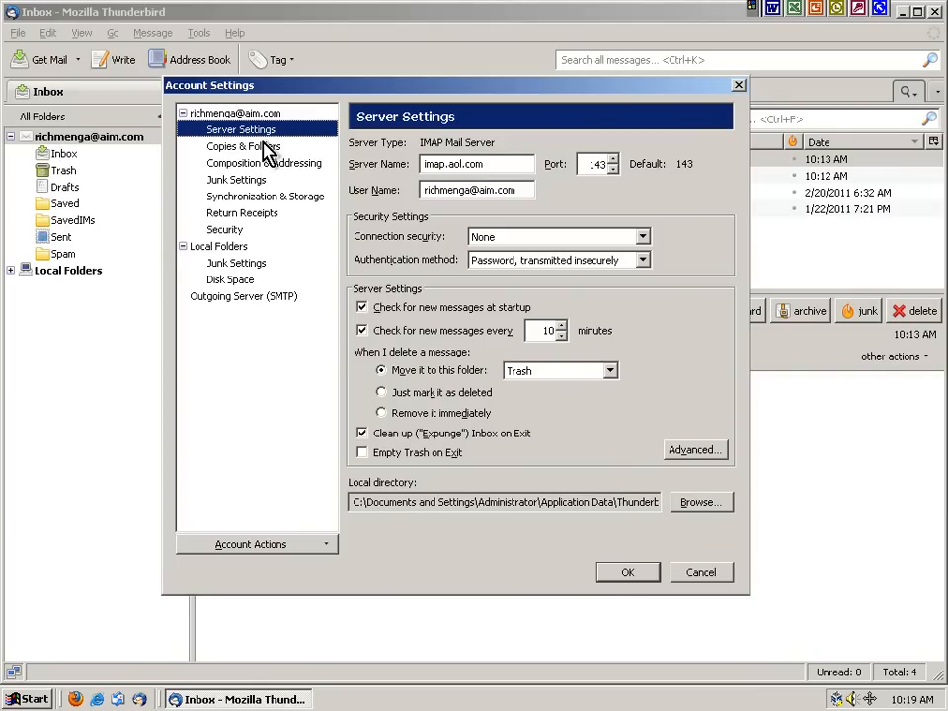
{"action": "left_click", "coordinate": [242, 166]}
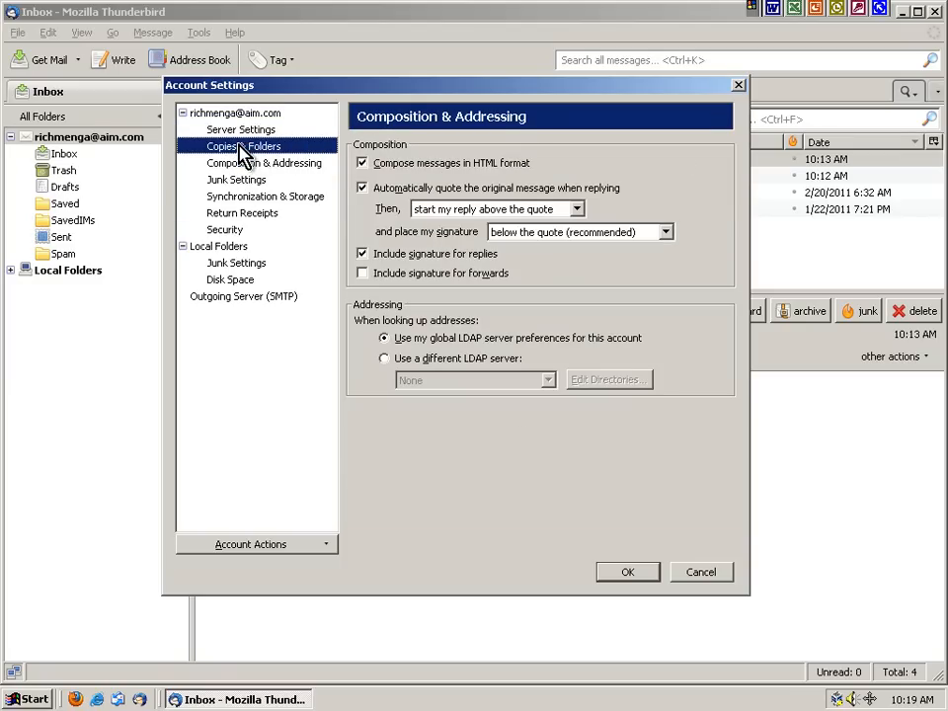
Send archived messages to the Saved folder and save the account settings
{"action": "left_click", "coordinate": [245, 148]}
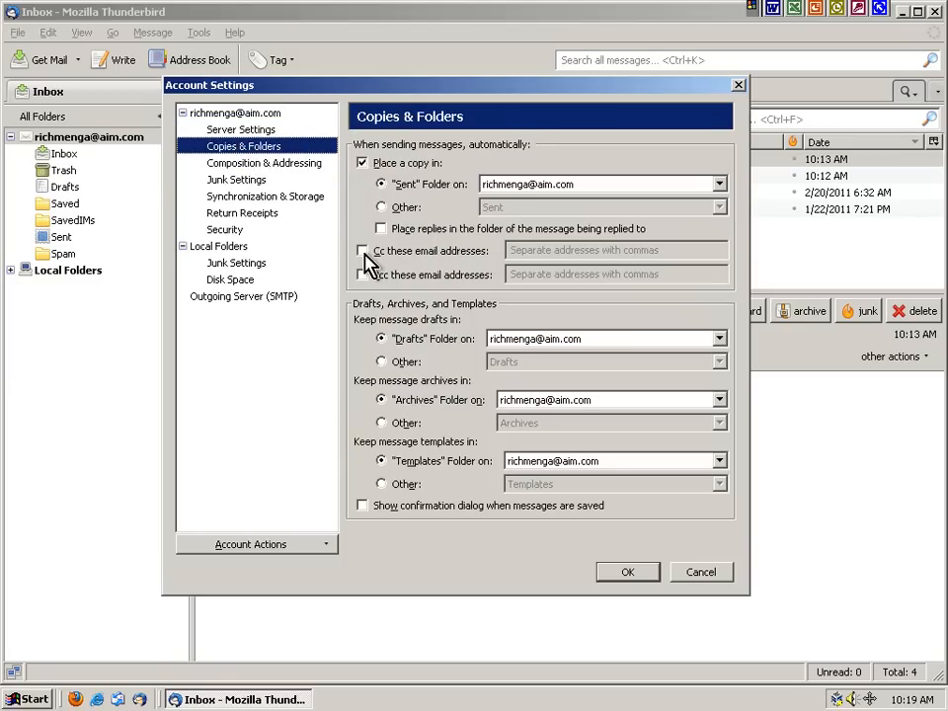
{"action": "left_click", "coordinate": [397, 423]}
{"action": "left_click", "coordinate": [546, 429]}
{"action": "mouse_move", "coordinate": [567, 443]}
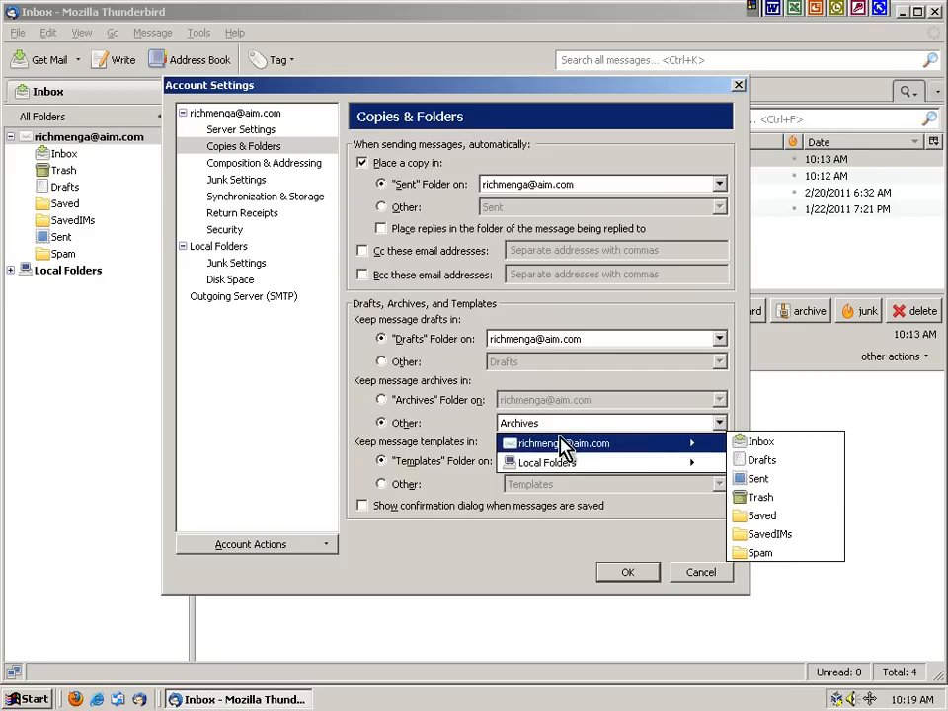
{"action": "left_click", "coordinate": [769, 517]}
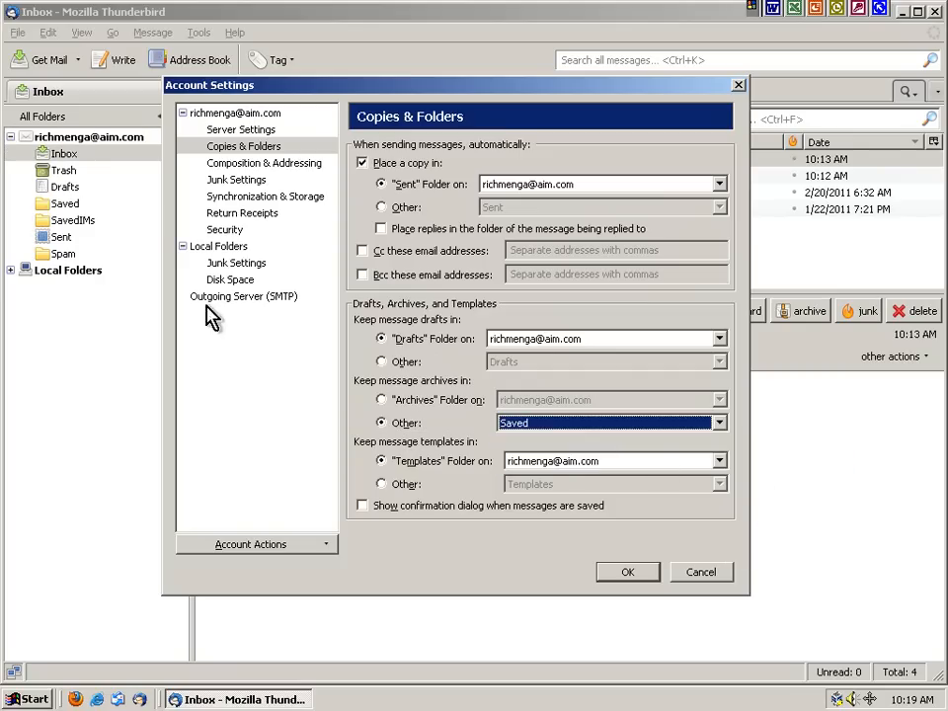
{"action": "left_click", "coordinate": [614, 570]}
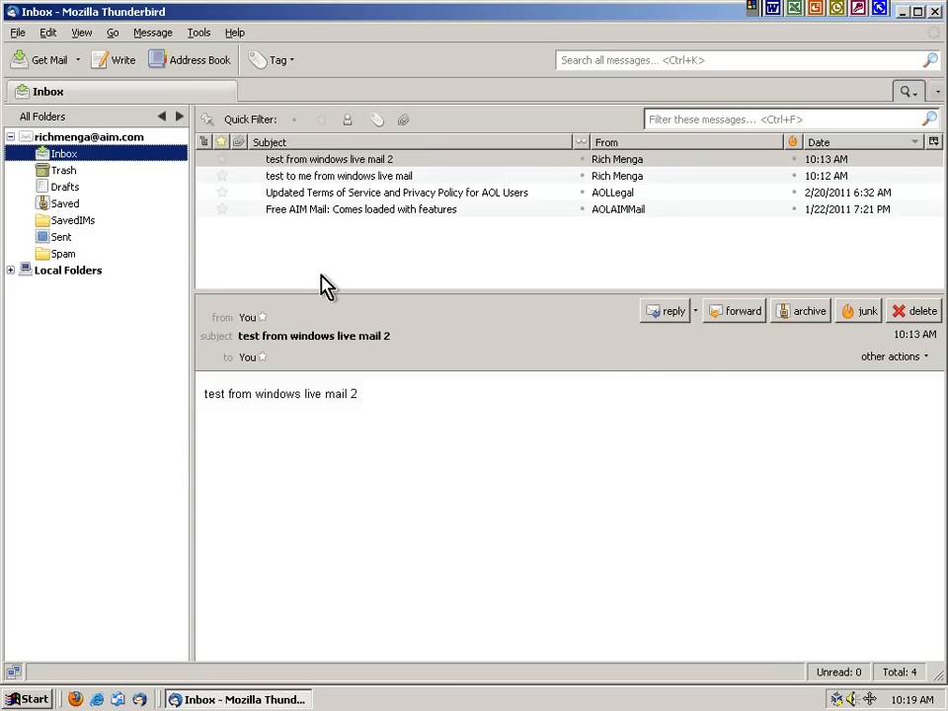
{"action": "left_click", "coordinate": [114, 59]}
Send a message to your own AIM address with subject and body 'test mail from tb3 in windows 2000'
{"action": "key", "text": "Tab"}
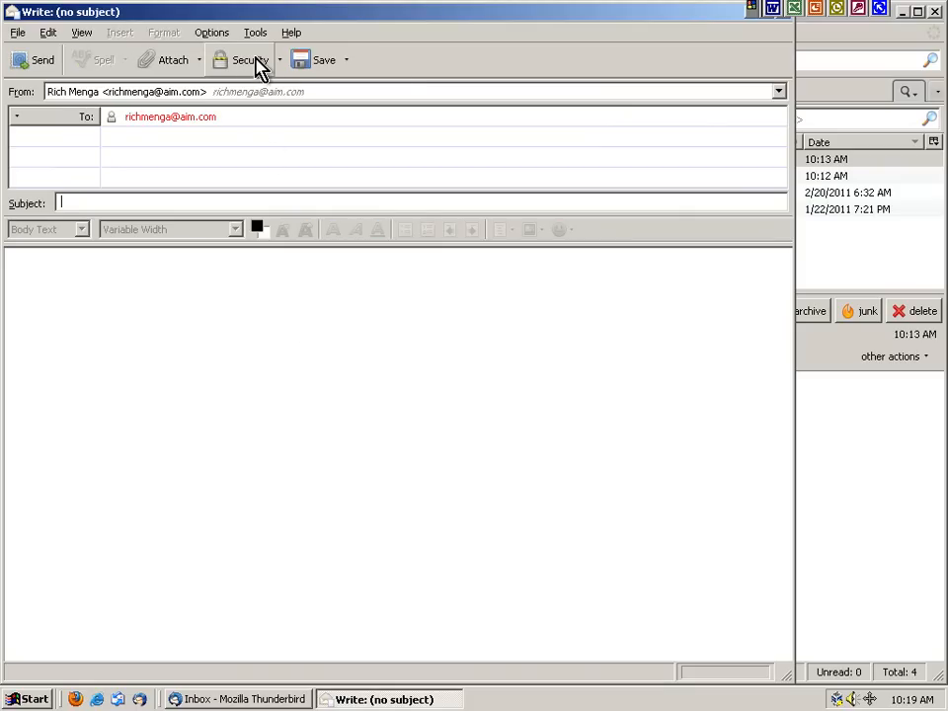
{"action": "type", "text": "test "}
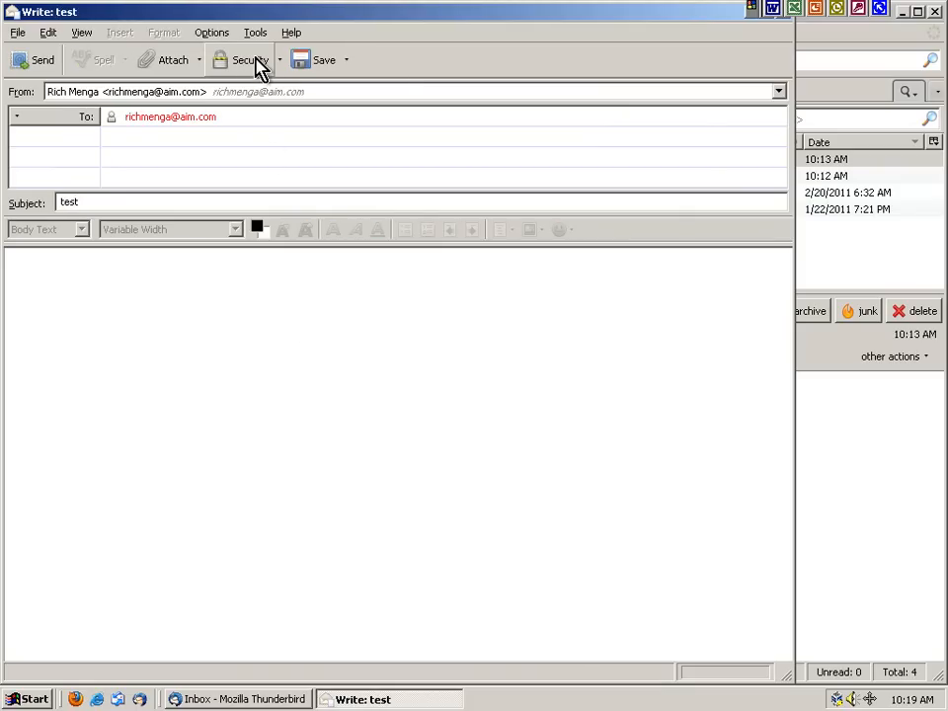
{"action": "type", "text": "mail from "}
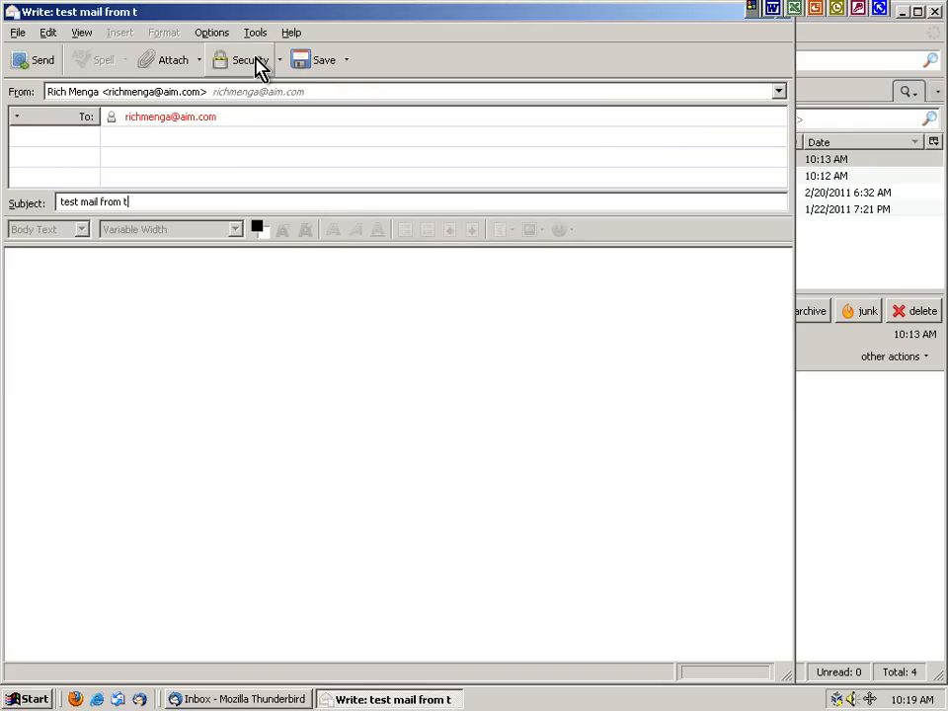
{"action": "type", "text": "tb3 in window"}
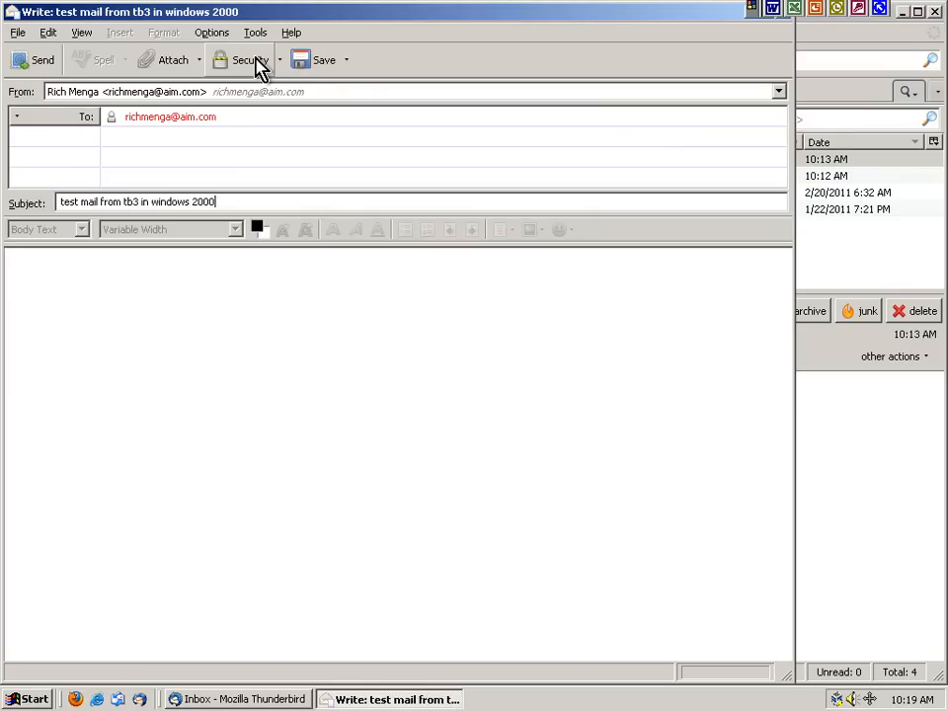
{"action": "type", "text": "s 2000"}
{"action": "key", "text": "ctrl+a"}
{"action": "key", "text": "ctrl+c"}
{"action": "left_click", "coordinate": [222, 353]}
{"action": "key", "text": "ctrl+v"}
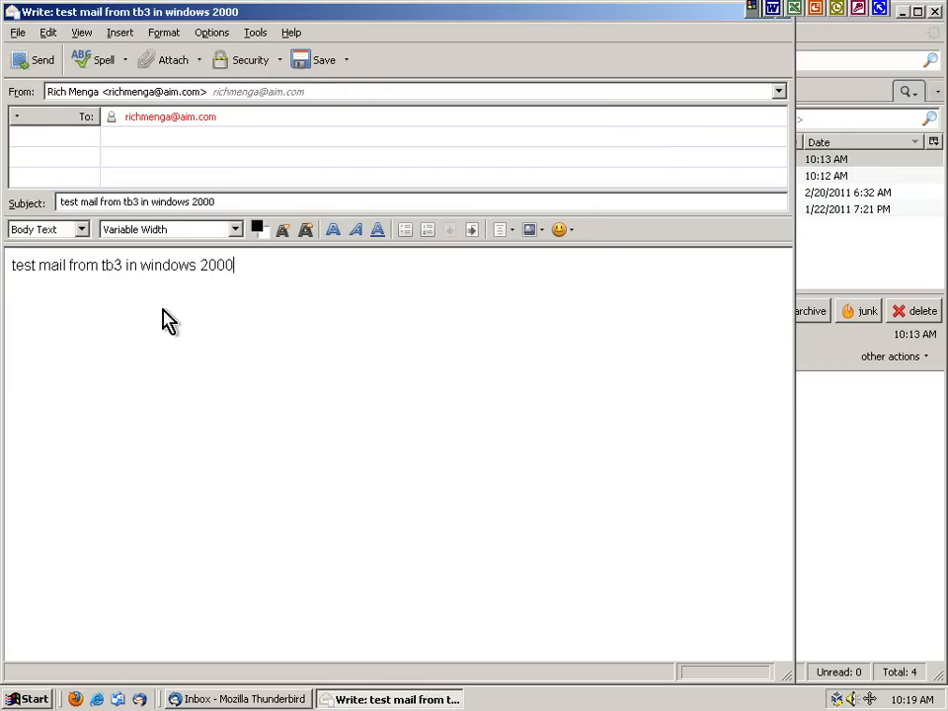
{"action": "left_click", "coordinate": [41, 63]}
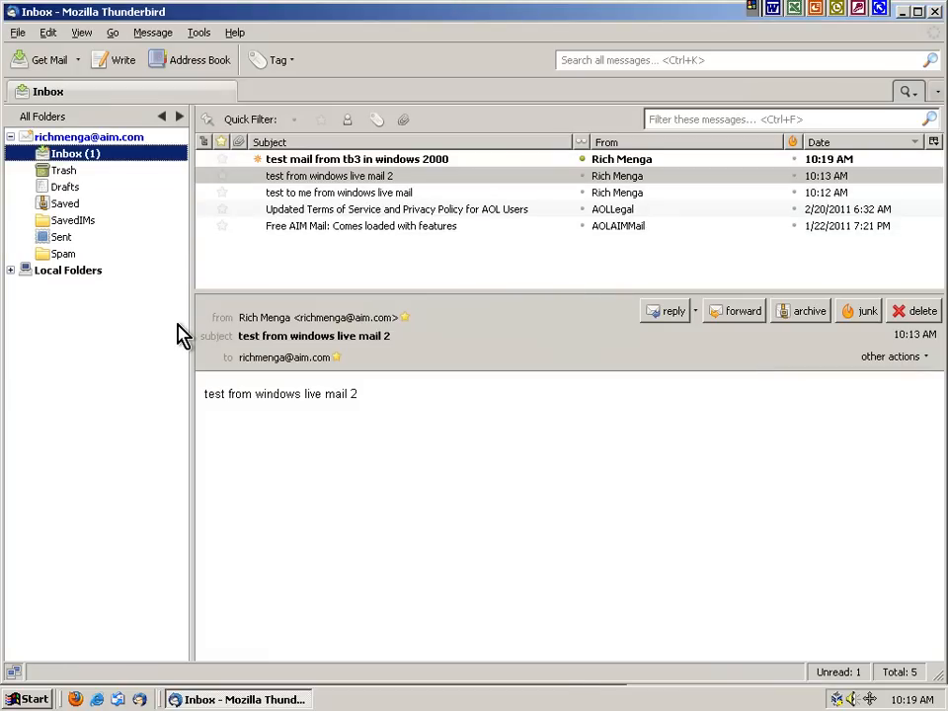
Open the arrived tb3 message, find it in the date-sorted Sent folder, and return to the Inbox
{"action": "left_click", "coordinate": [326, 159]}
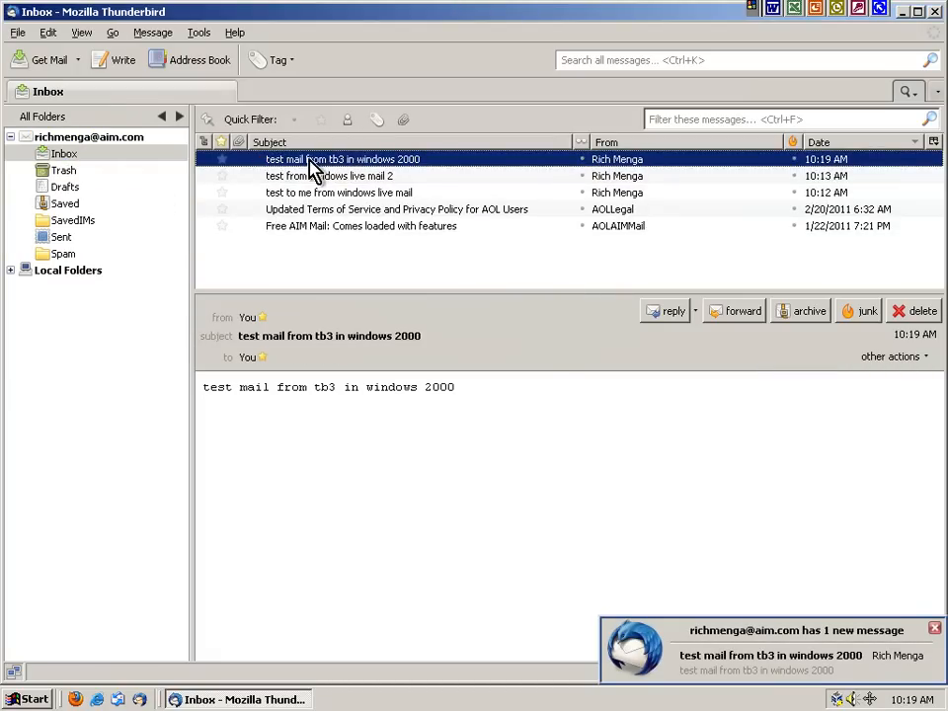
{"action": "left_click", "coordinate": [59, 237]}
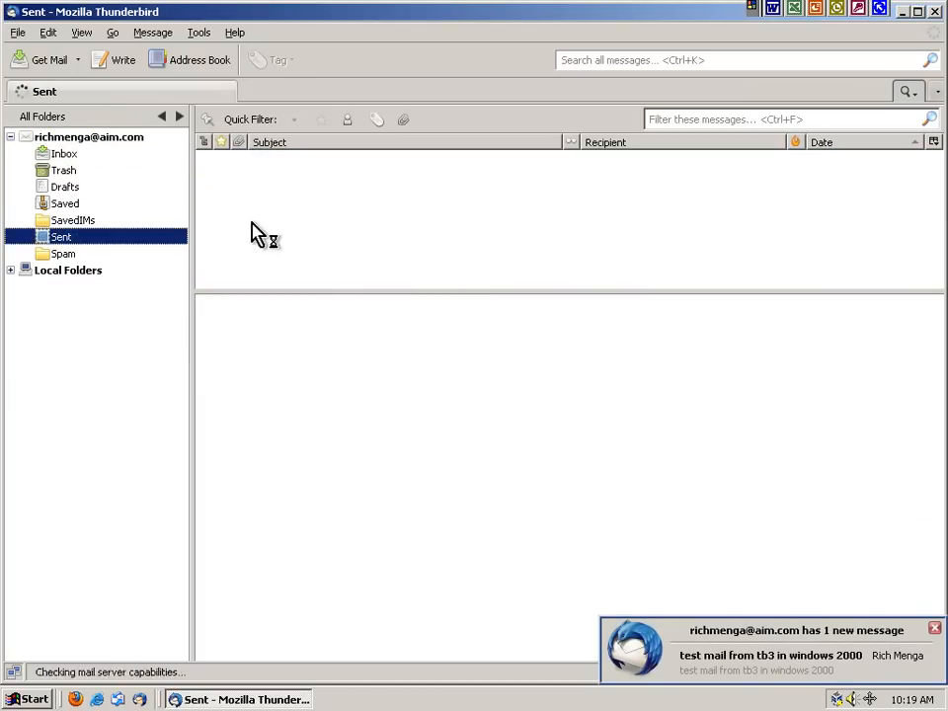
{"action": "left_click", "coordinate": [321, 160]}
{"action": "left_click", "coordinate": [312, 194]}
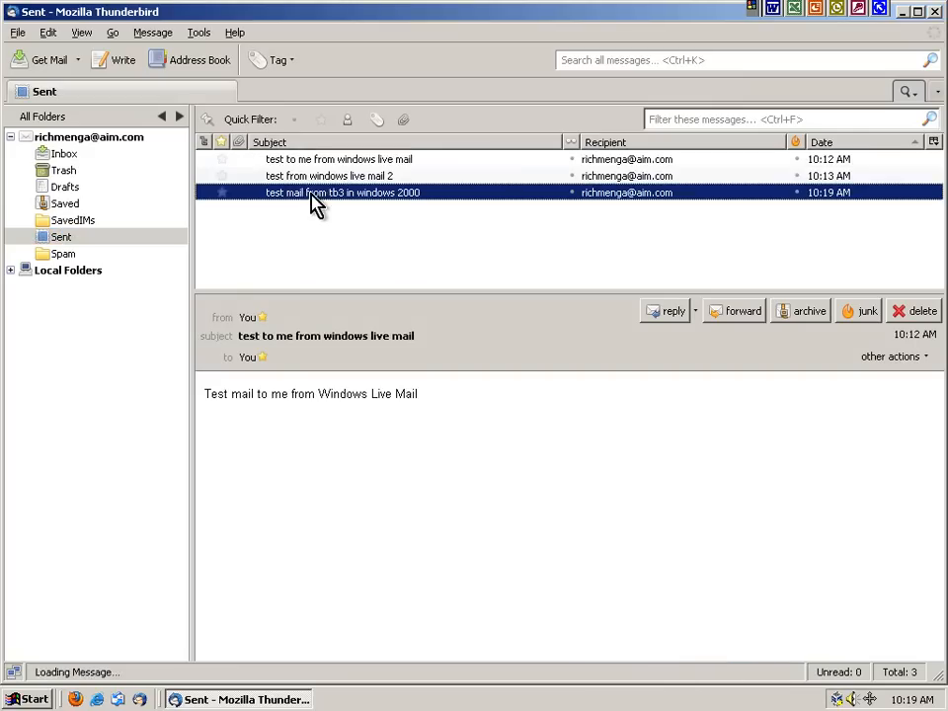
{"action": "left_click", "coordinate": [851, 144]}
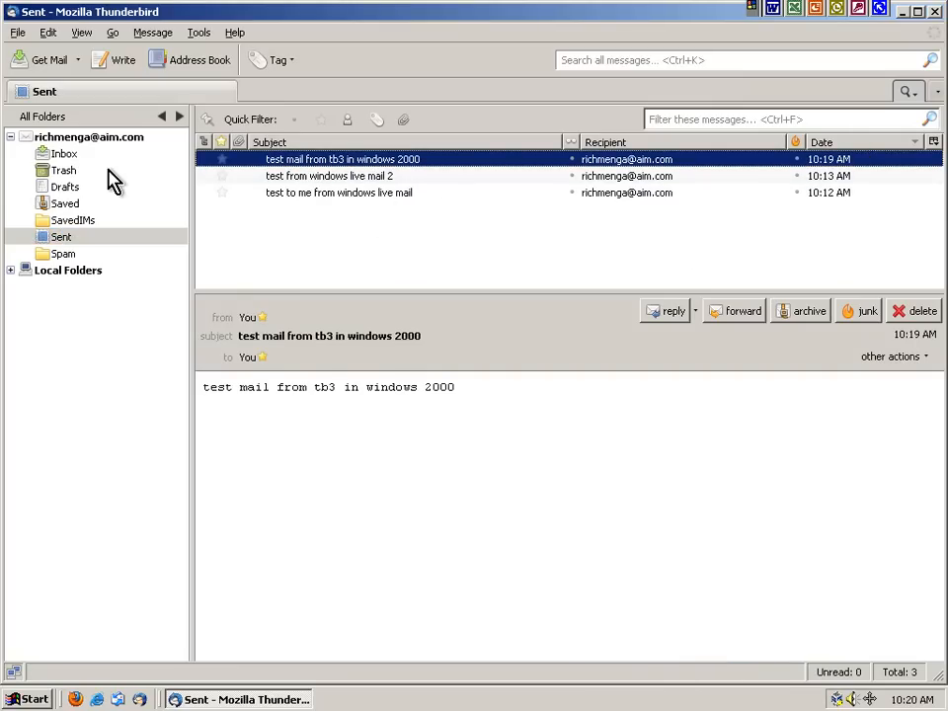
{"action": "left_click", "coordinate": [54, 155]}
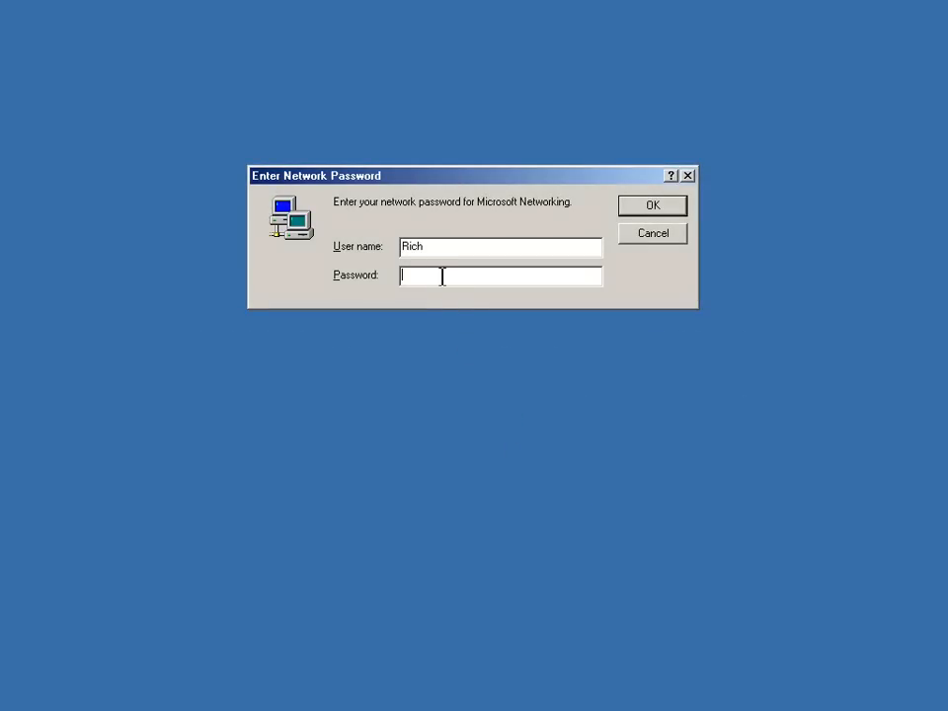
Submit the Windows ME network password to log on
{"action": "key", "text": "Return"}
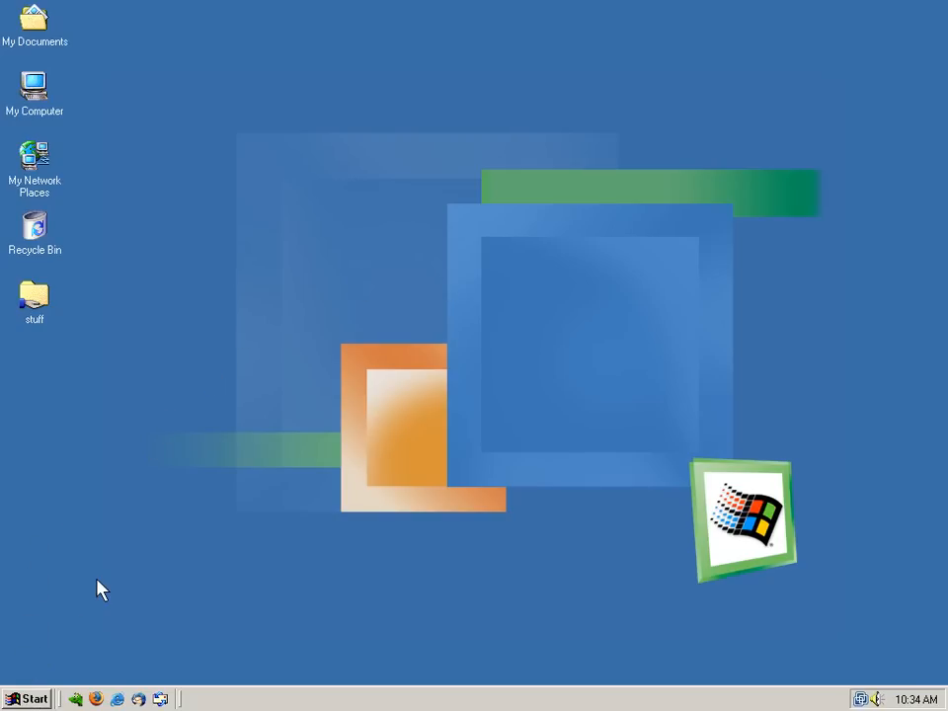
Launch Mozilla Thunderbird from the Start menu and choose Don't import anything in the Import Wizard
{"action": "left_click", "coordinate": [30, 699]}
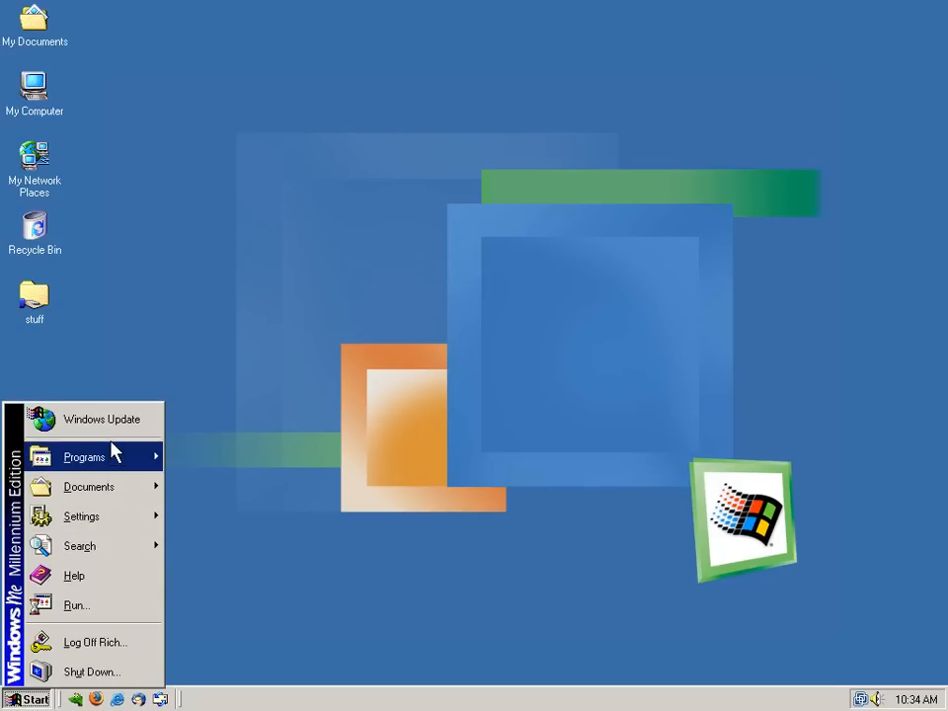
{"action": "mouse_move", "coordinate": [113, 459]}
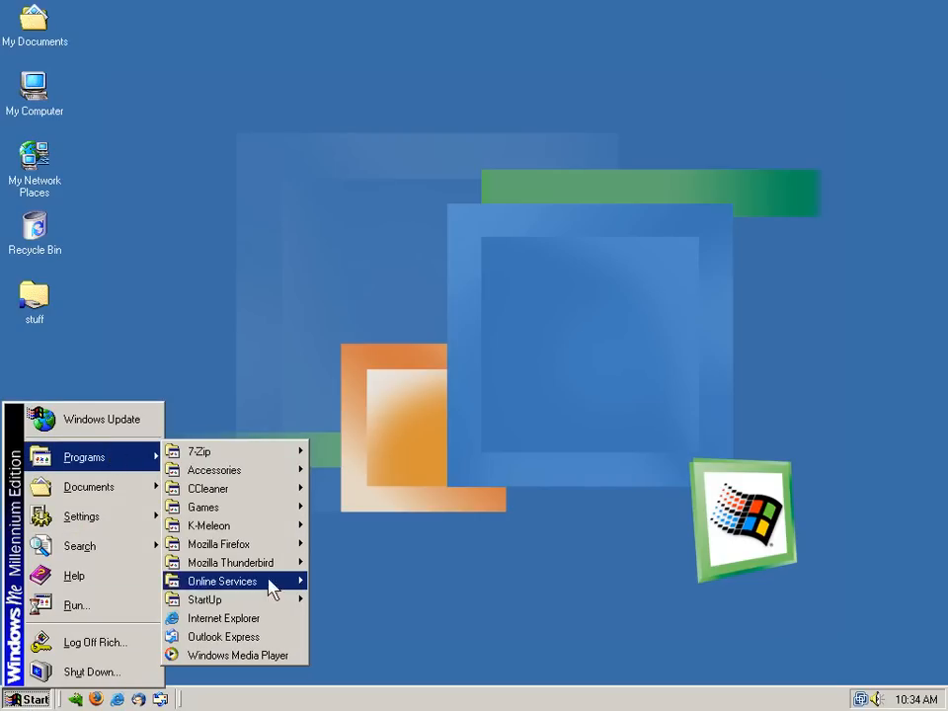
{"action": "mouse_move", "coordinate": [294, 569]}
{"action": "left_click", "coordinate": [353, 581]}
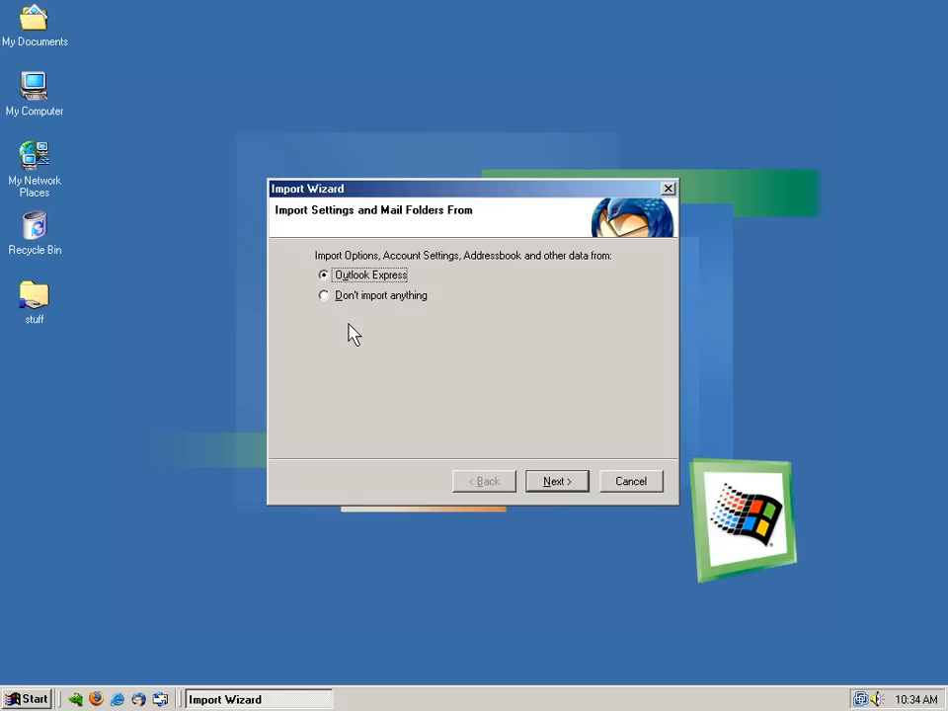
{"action": "left_click", "coordinate": [346, 299]}
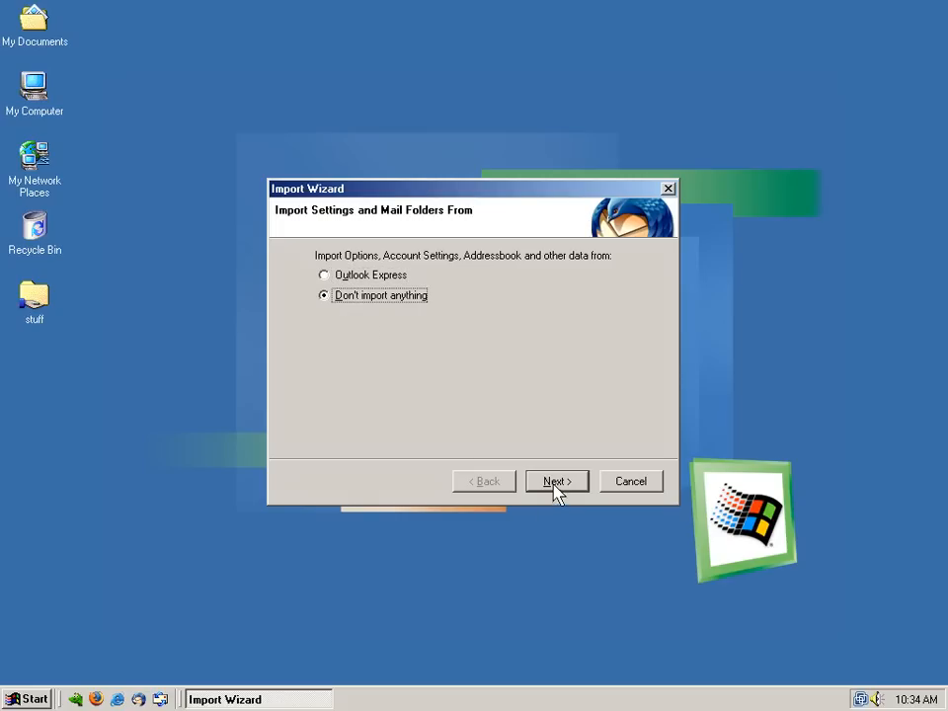
{"action": "left_click", "coordinate": [556, 482]}
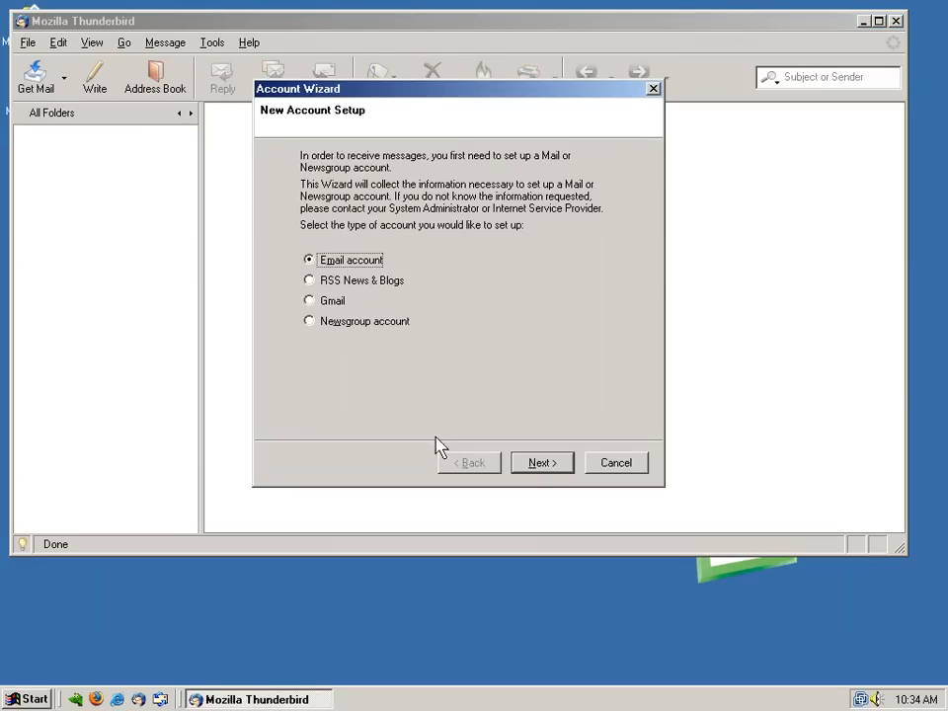
Start a new email account, entering the user's full name and AIM e-mail address
{"action": "left_click", "coordinate": [541, 464]}
{"action": "key", "text": "Tab"}
{"action": "type", "text": "rich@"}
{"action": "key", "text": "BackSpace"}
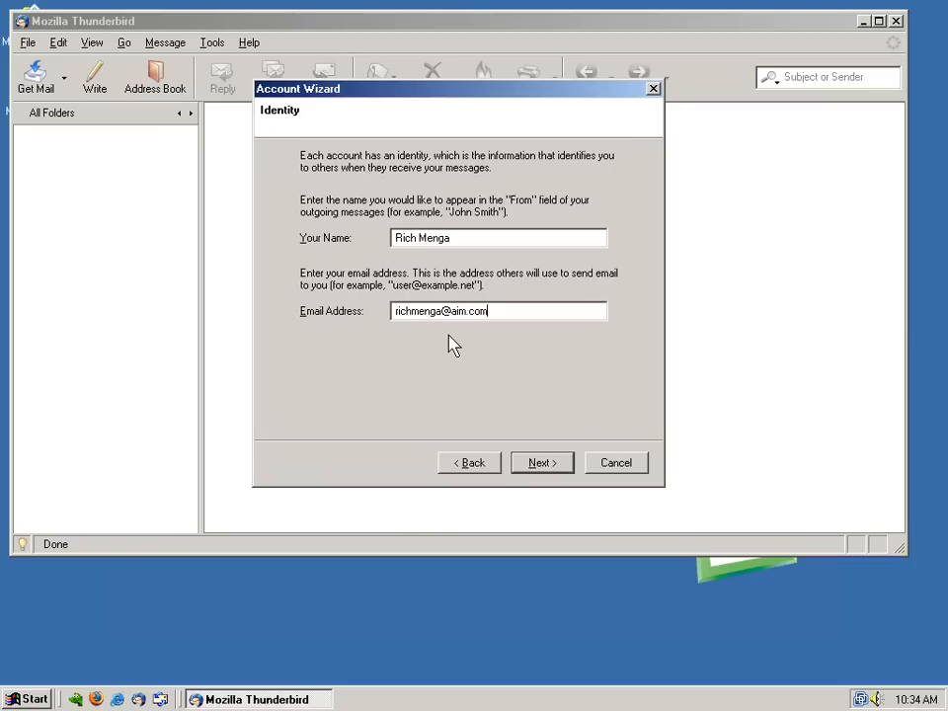
{"action": "left_click", "coordinate": [528, 461]}
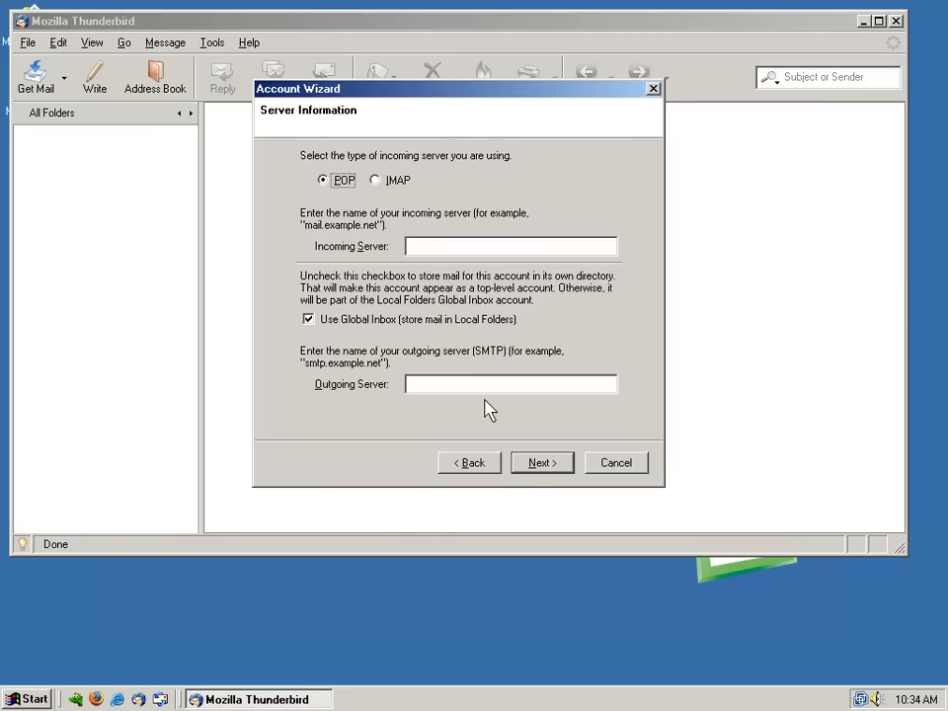
Choose IMAP for imap.aol.com, correct the smtp.aol.com user name, and finish the wizard
{"action": "left_click", "coordinate": [375, 179]}
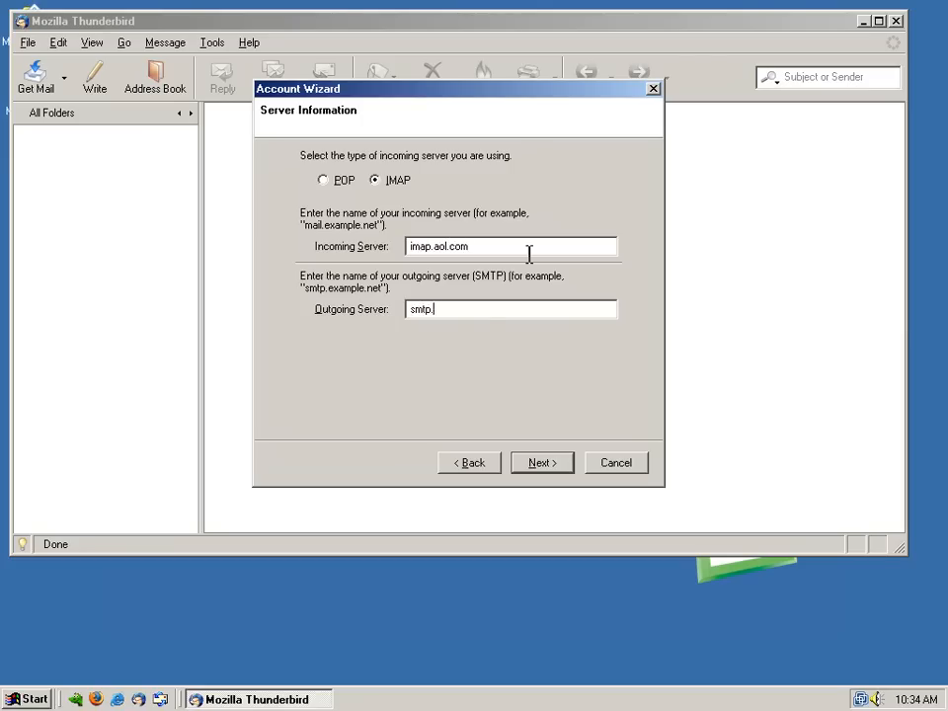
{"action": "left_click", "coordinate": [542, 463]}
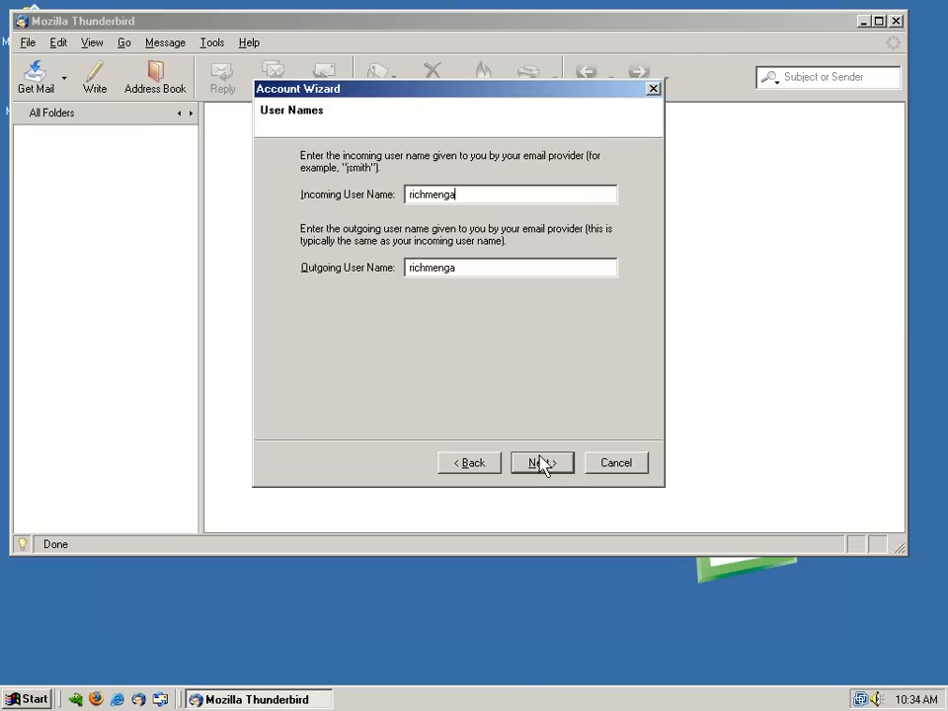
{"action": "key", "text": "Tab"}
{"action": "key", "text": "End"}
{"action": "type", "text": "@"}
{"action": "left_click", "coordinate": [542, 464]}
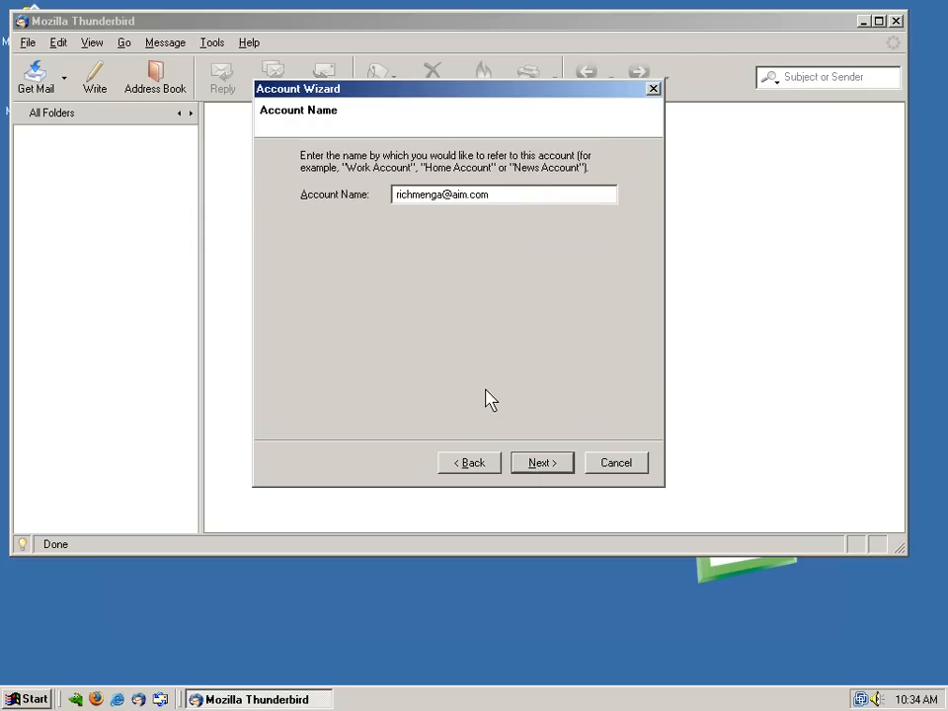
{"action": "left_click", "coordinate": [542, 463]}
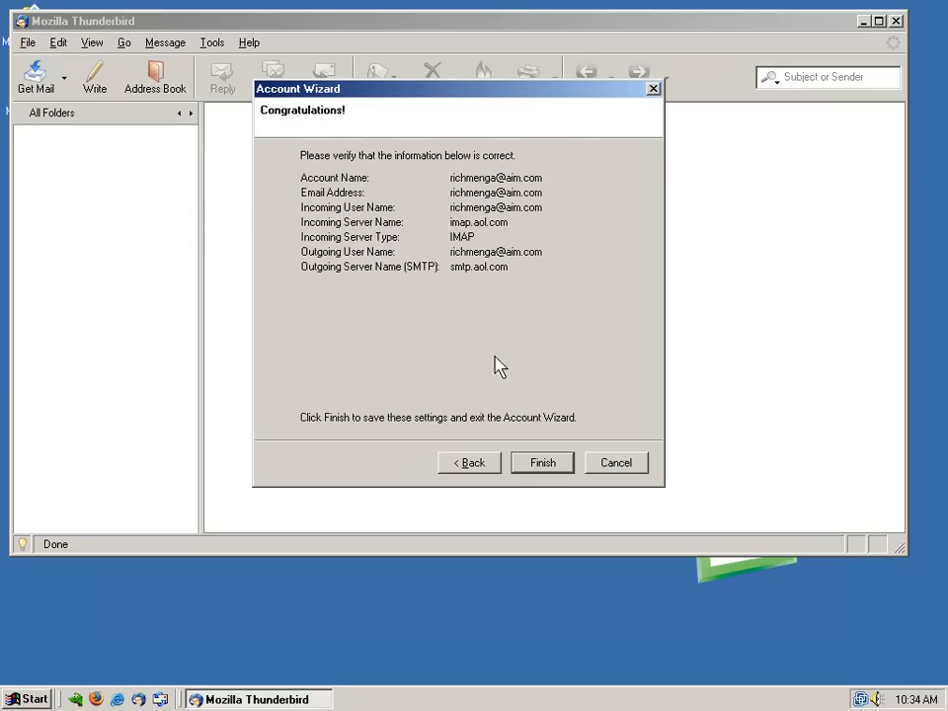
{"action": "left_click", "coordinate": [541, 462]}
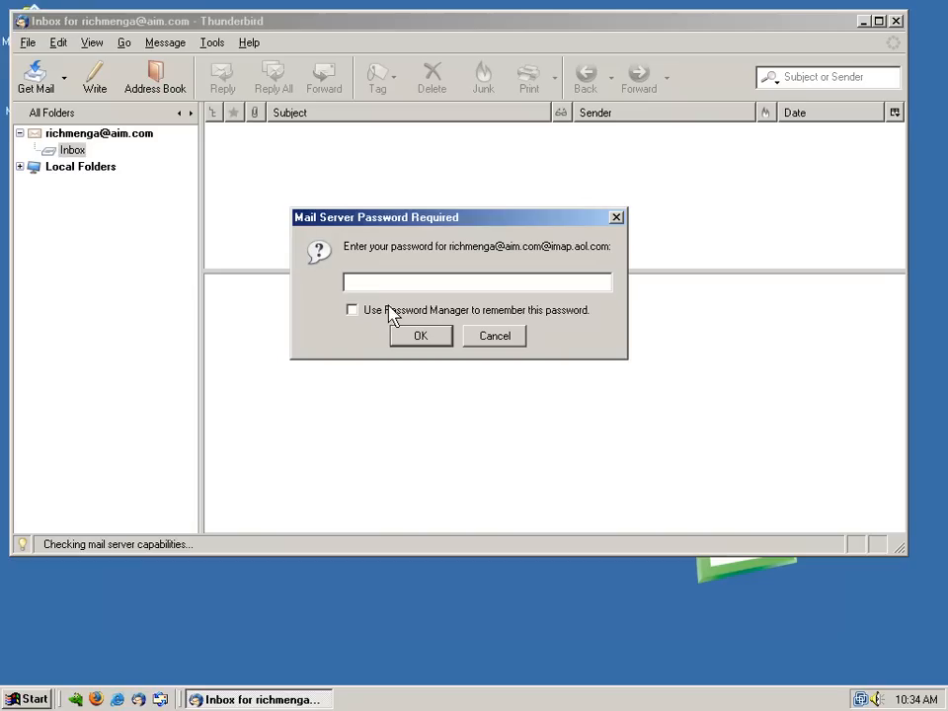
Skip the password prompt and set the account to expunge its Inbox on exit
{"action": "left_click", "coordinate": [495, 336]}
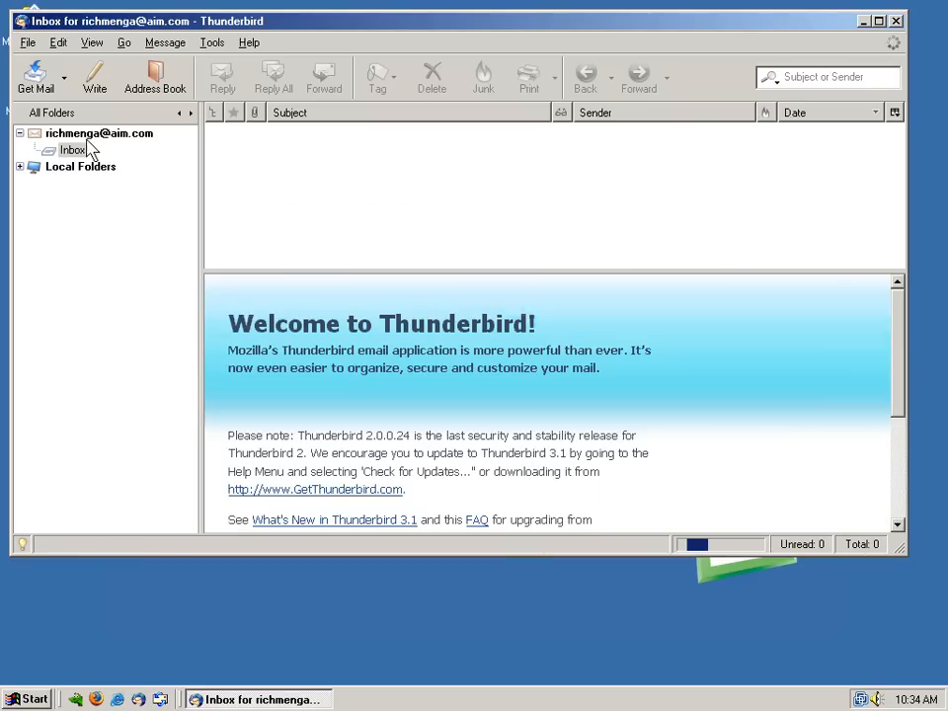
{"action": "right_click", "coordinate": [89, 144]}
{"action": "left_click", "coordinate": [120, 226]}
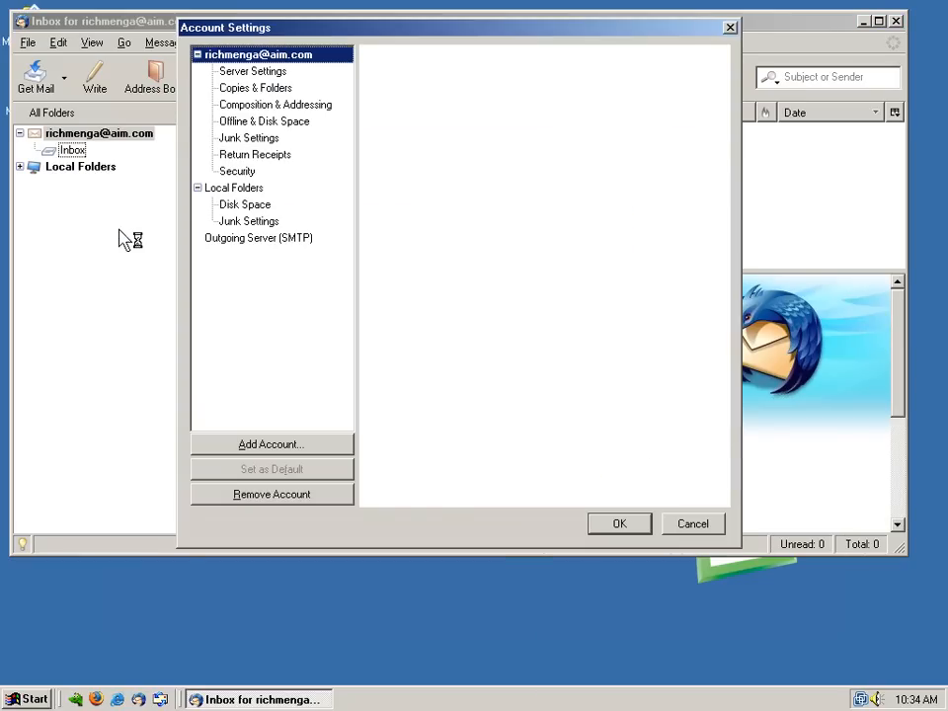
{"action": "left_click", "coordinate": [254, 73]}
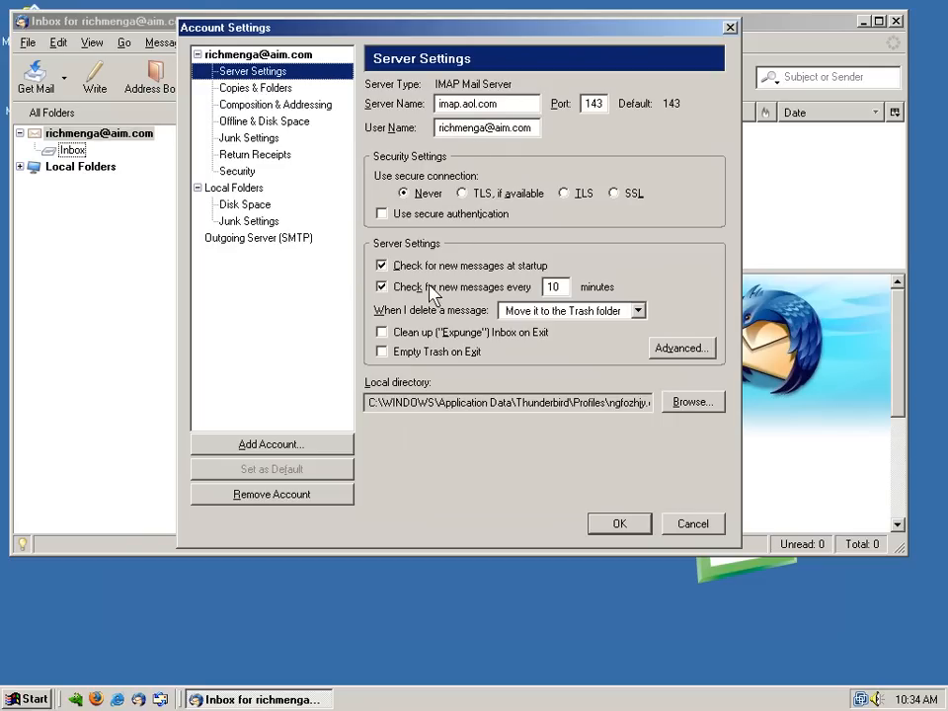
{"action": "left_click", "coordinate": [412, 334]}
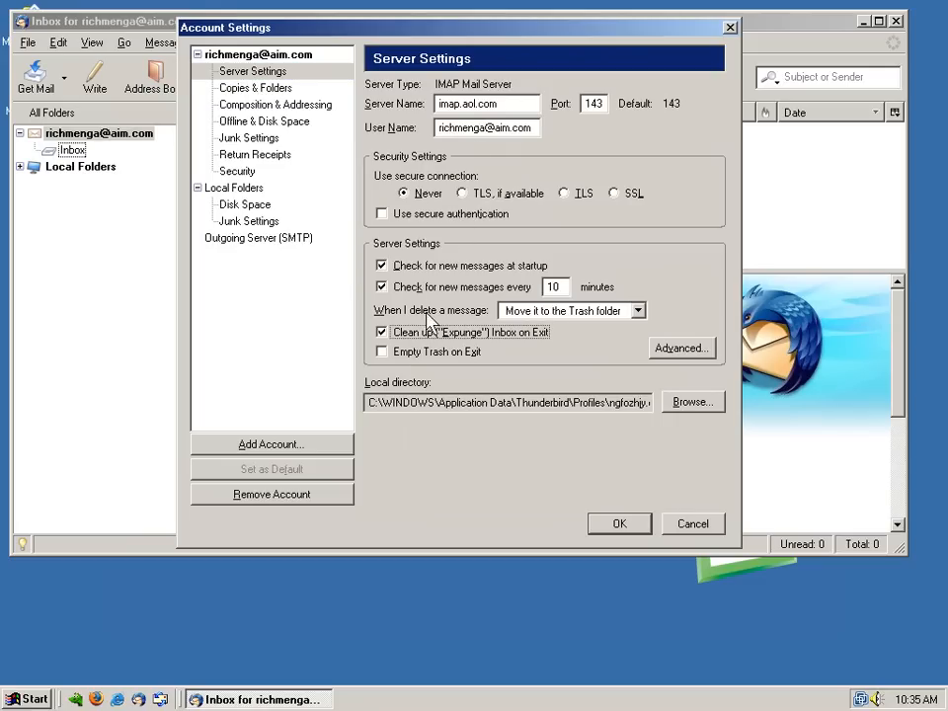
{"action": "left_click", "coordinate": [250, 90]}
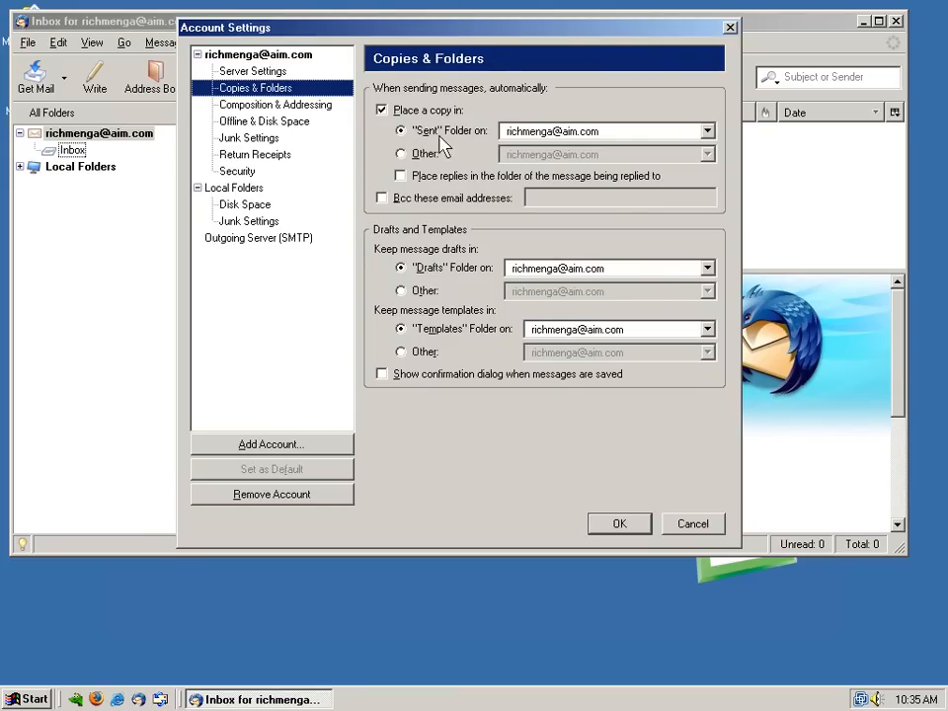
Start replies above the quote and turn off adaptive junk controls and address-book exemption
{"action": "left_click", "coordinate": [262, 104]}
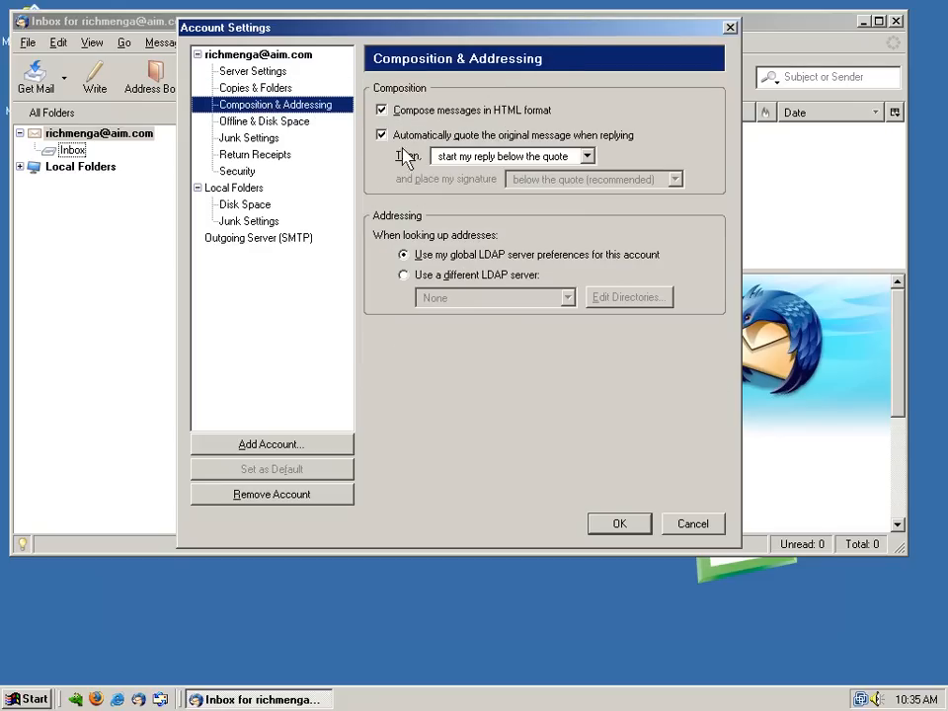
{"action": "left_click", "coordinate": [474, 158]}
{"action": "left_click", "coordinate": [481, 174]}
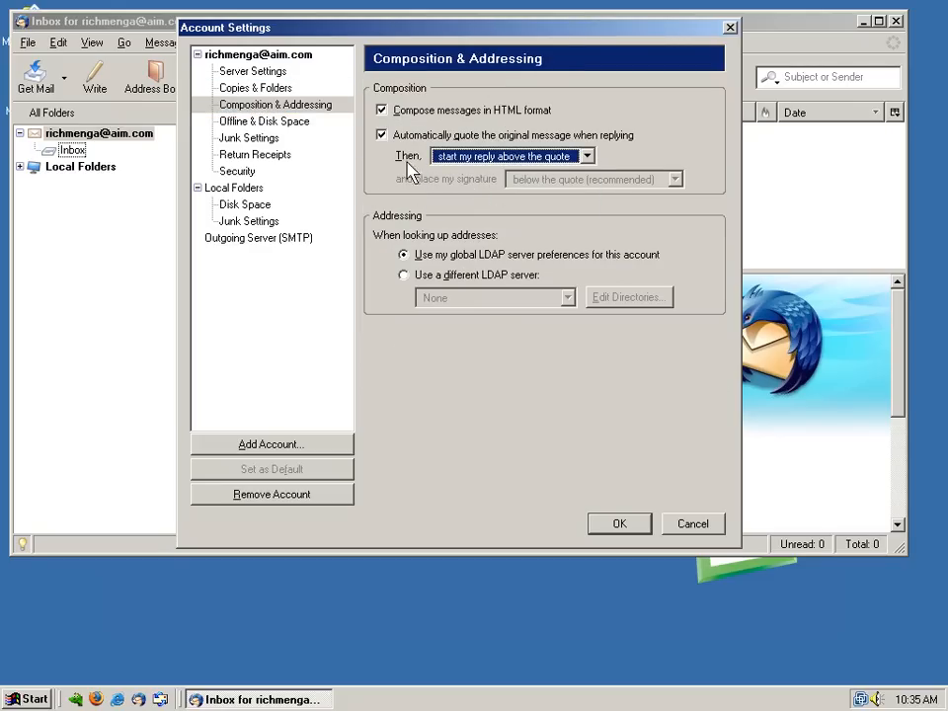
{"action": "left_click", "coordinate": [259, 121]}
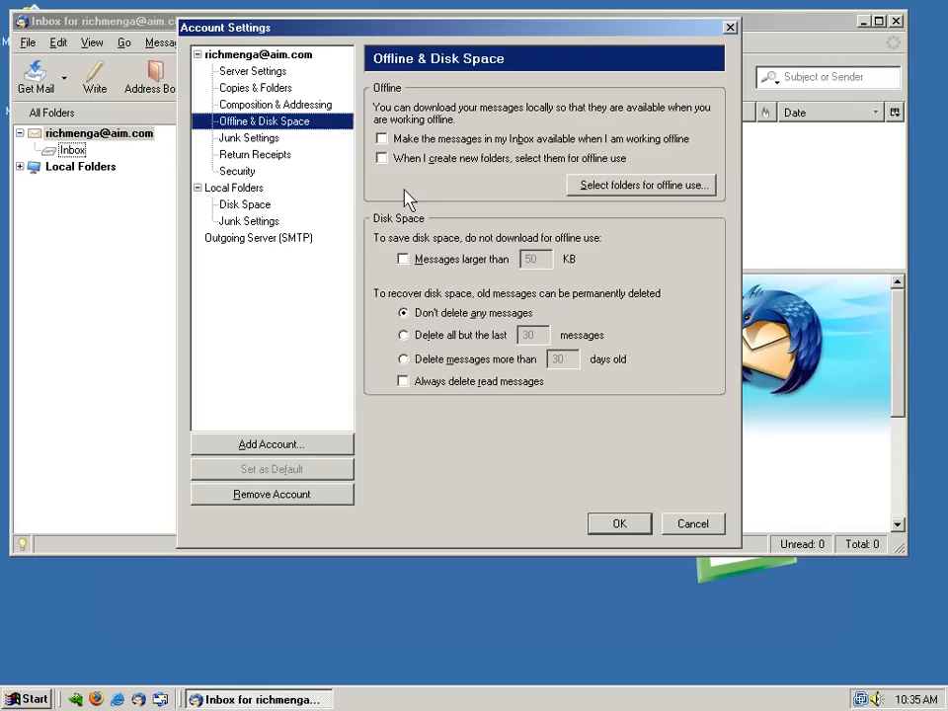
{"action": "left_click", "coordinate": [221, 138]}
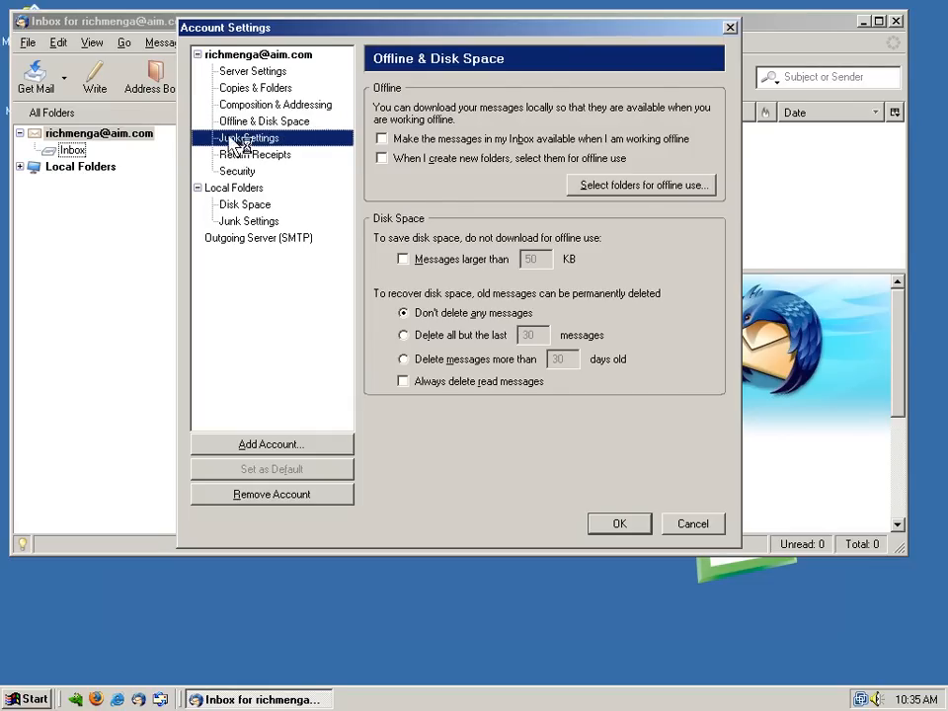
{"action": "left_click", "coordinate": [437, 134]}
{"action": "left_click", "coordinate": [438, 159]}
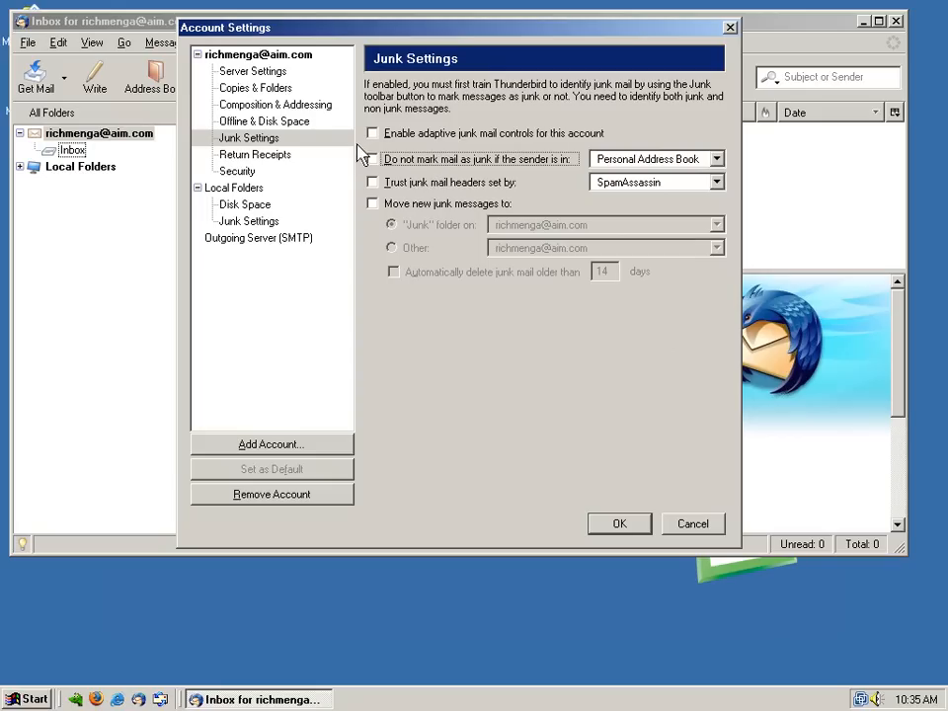
Customize return receipts to always request and never send, then save the account settings
{"action": "left_click", "coordinate": [266, 155]}
{"action": "left_click", "coordinate": [419, 133]}
{"action": "left_click", "coordinate": [429, 153]}
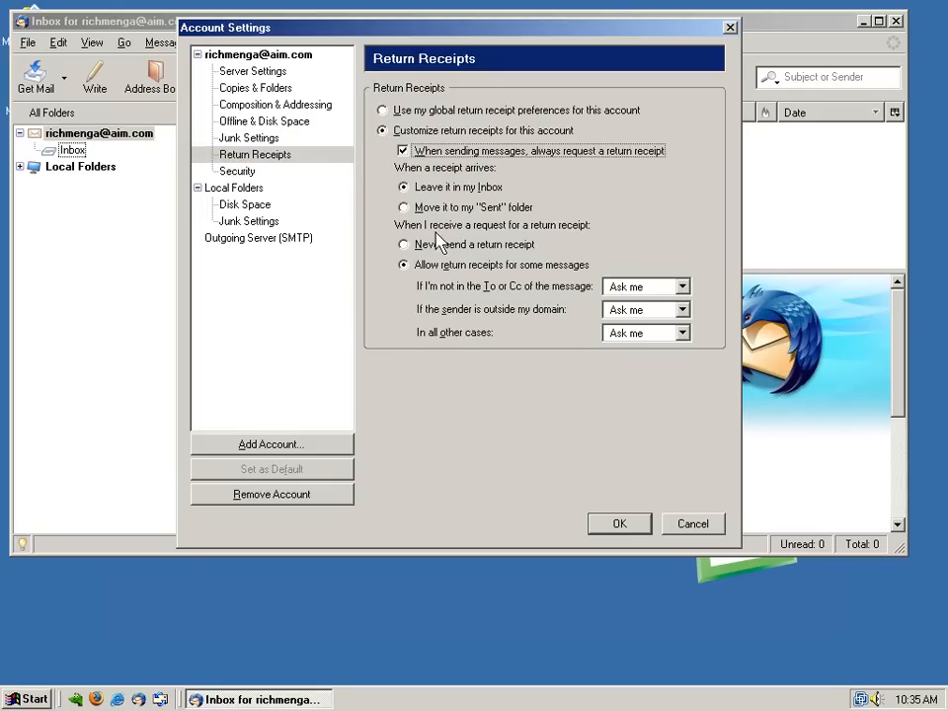
{"action": "left_click", "coordinate": [415, 243]}
{"action": "left_click", "coordinate": [246, 171]}
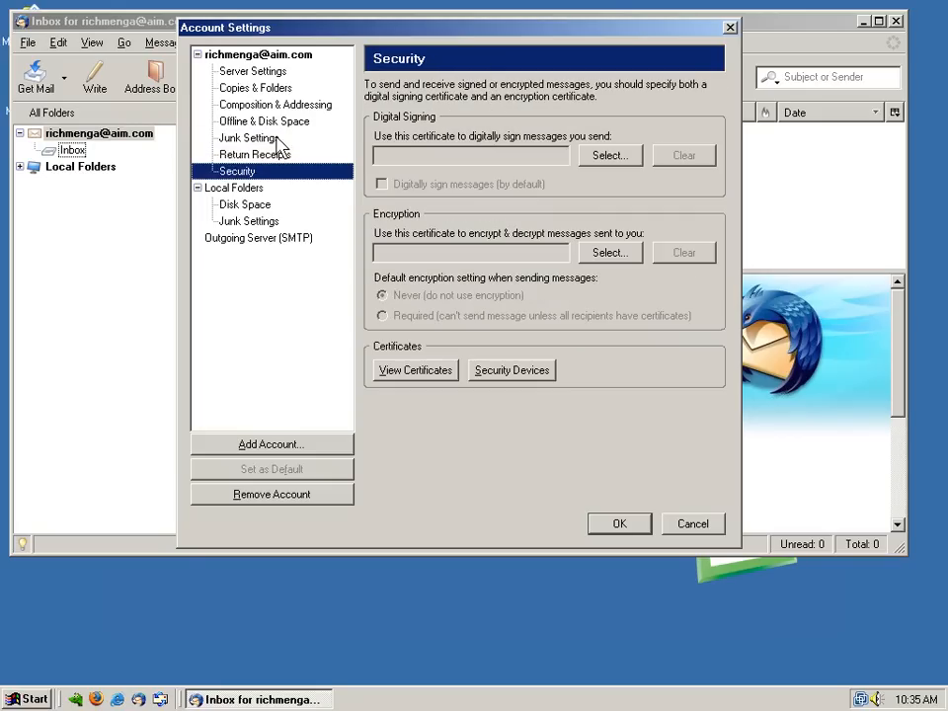
{"action": "left_click", "coordinate": [249, 55]}
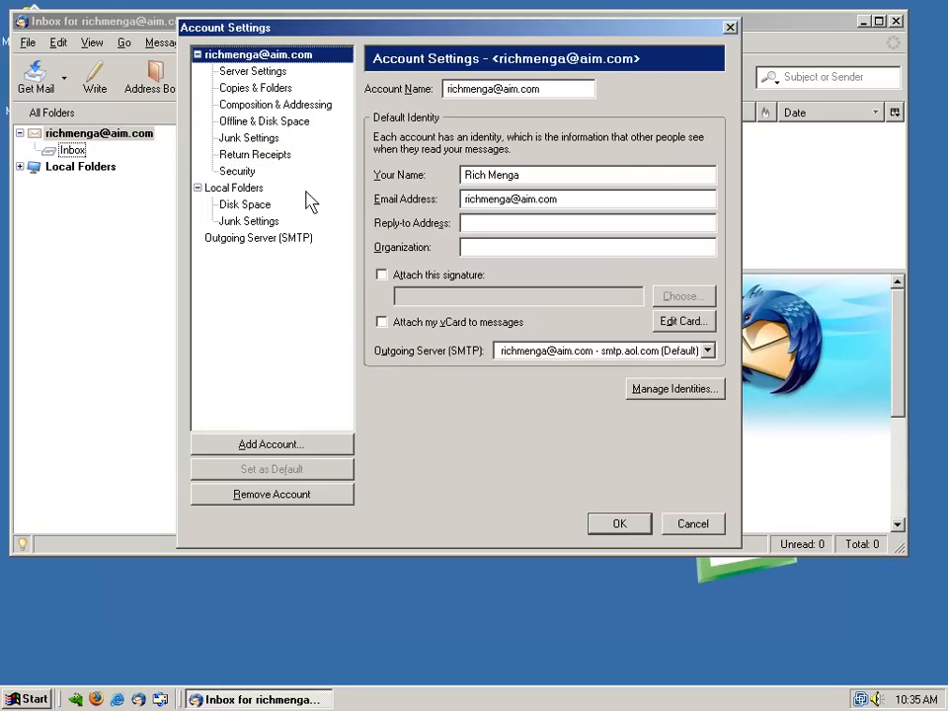
{"action": "left_click", "coordinate": [616, 524]}
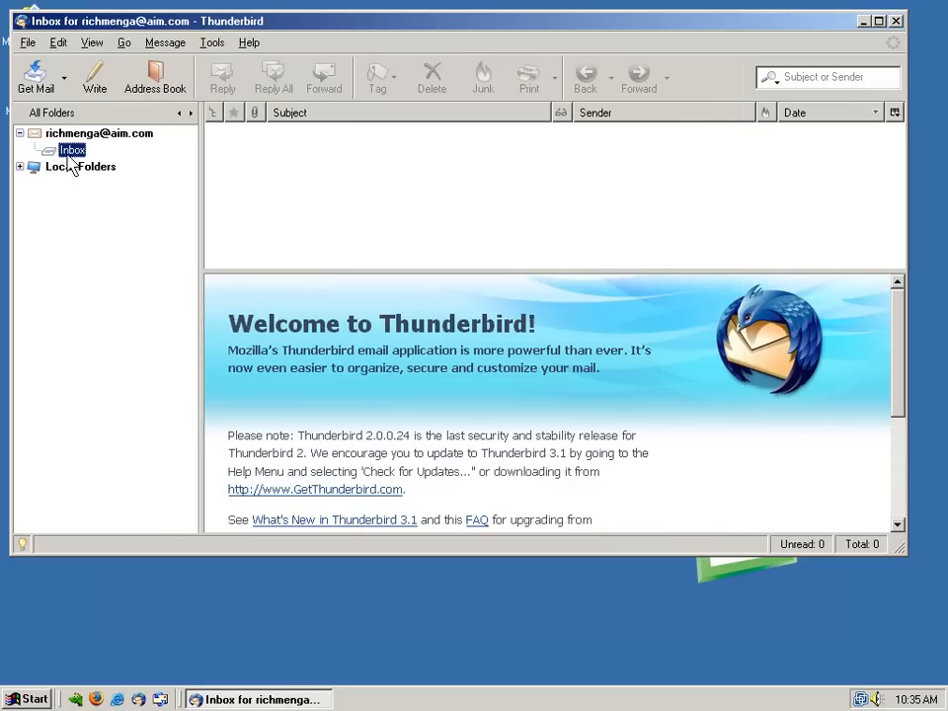
Open the Inbox and sign in to the IMAP server, saving the password in Password Manager
{"action": "left_click", "coordinate": [71, 134]}
{"action": "left_click", "coordinate": [72, 150]}
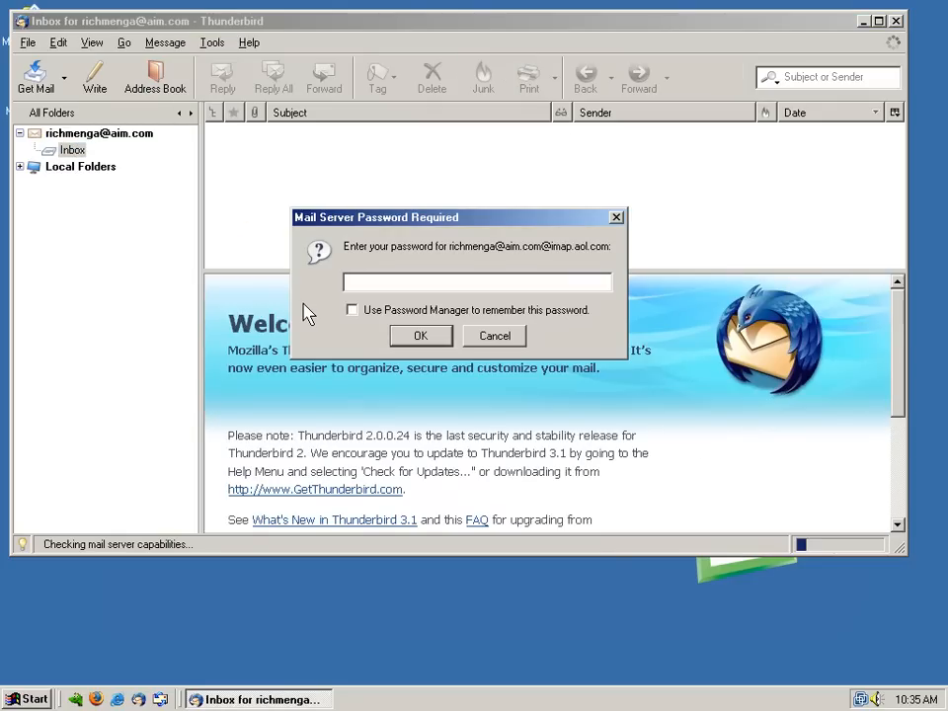
{"action": "type", "text": "********"}
{"action": "left_click", "coordinate": [352, 310]}
{"action": "left_click", "coordinate": [420, 336]}
{"action": "left_click", "coordinate": [453, 357]}
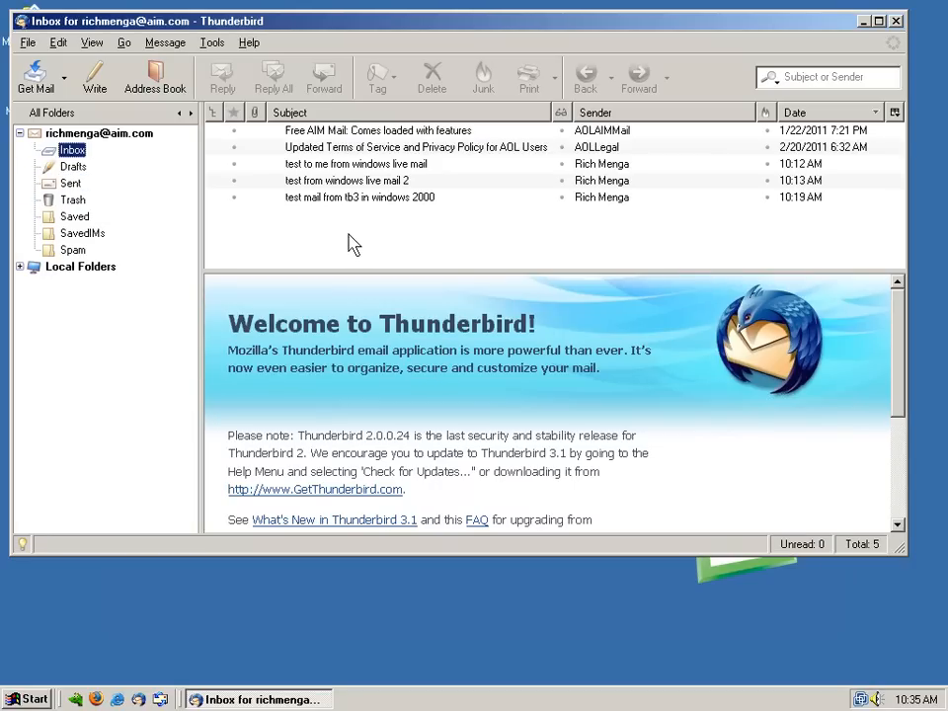
Sort the Inbox and Sent folders by date, newest first, and return to the Inbox
{"action": "left_click", "coordinate": [790, 113]}
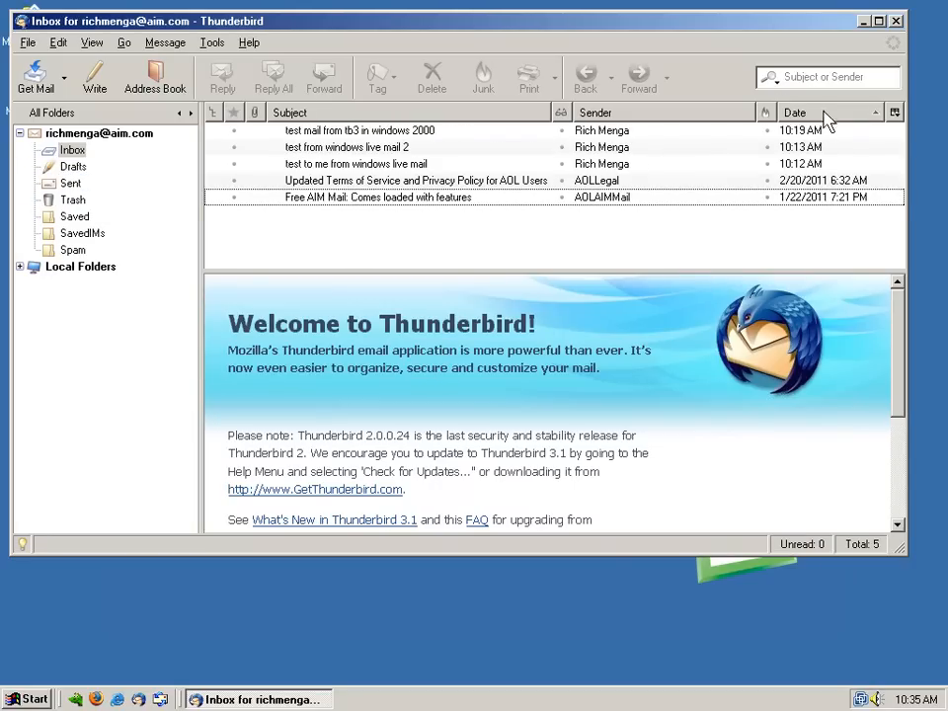
{"action": "left_click", "coordinate": [149, 182]}
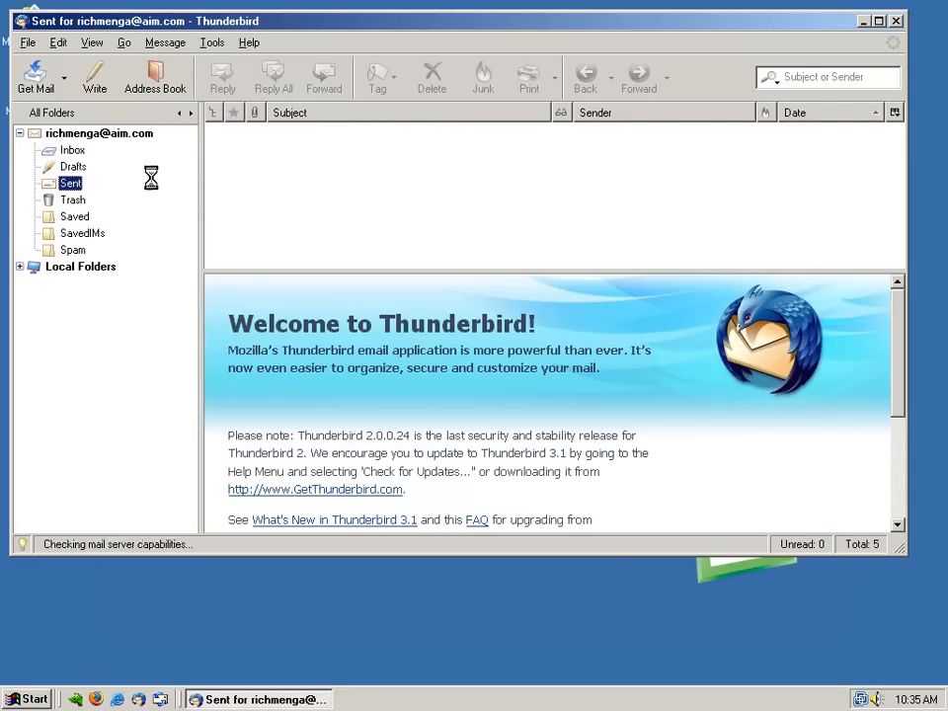
{"action": "left_click", "coordinate": [815, 112]}
{"action": "left_click", "coordinate": [125, 151]}
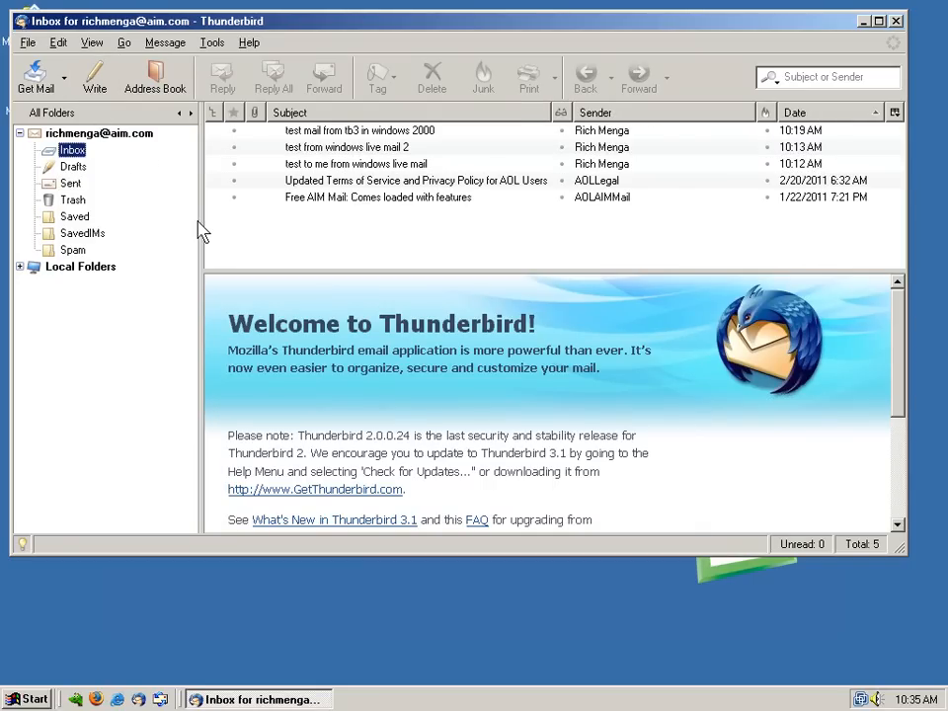
Address a new message to the account's own AIM address with subject 'test mail from TB2 in WinME'
{"action": "left_click_drag", "start_coordinate": [210, 20], "coordinate": [333, 111]}
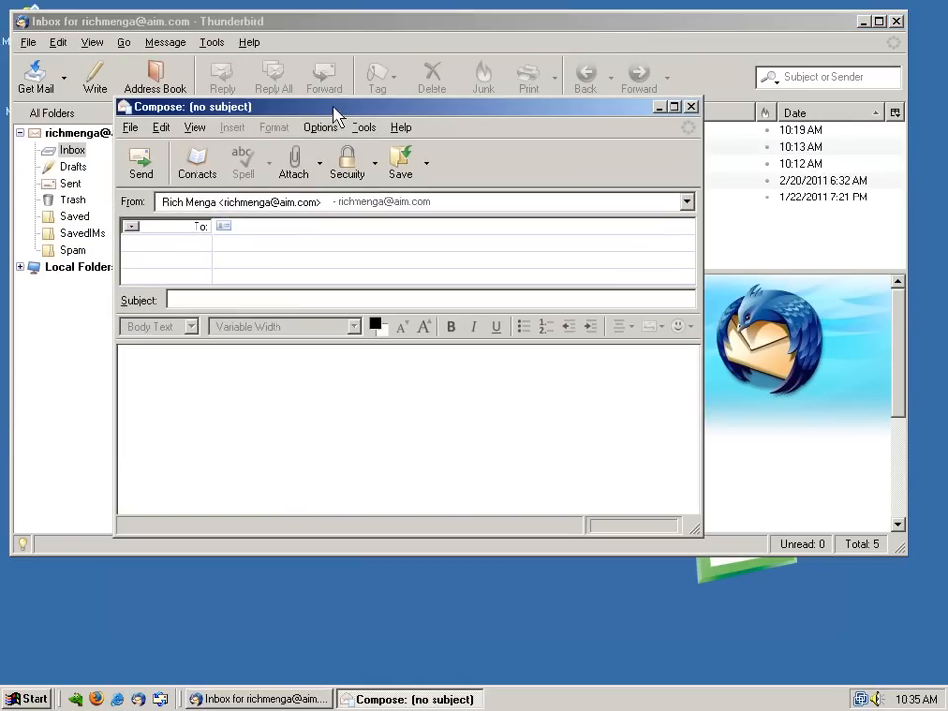
{"action": "key", "text": "Tab"}
{"action": "type", "text": "rich"}
{"action": "key", "text": "BackSpace"}
{"action": "key", "text": "BackSpace"}
{"action": "key", "text": "BackSpace"}
{"action": "key", "text": "BackSpace"}
{"action": "type", "text": "test "}
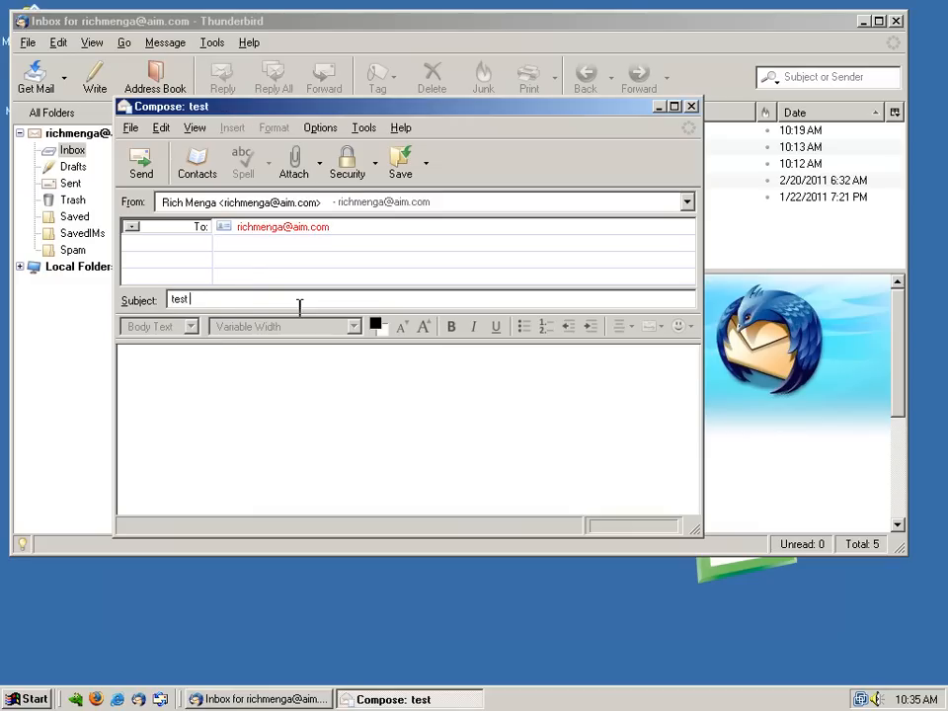
{"action": "type", "text": "mail from TB2 "}
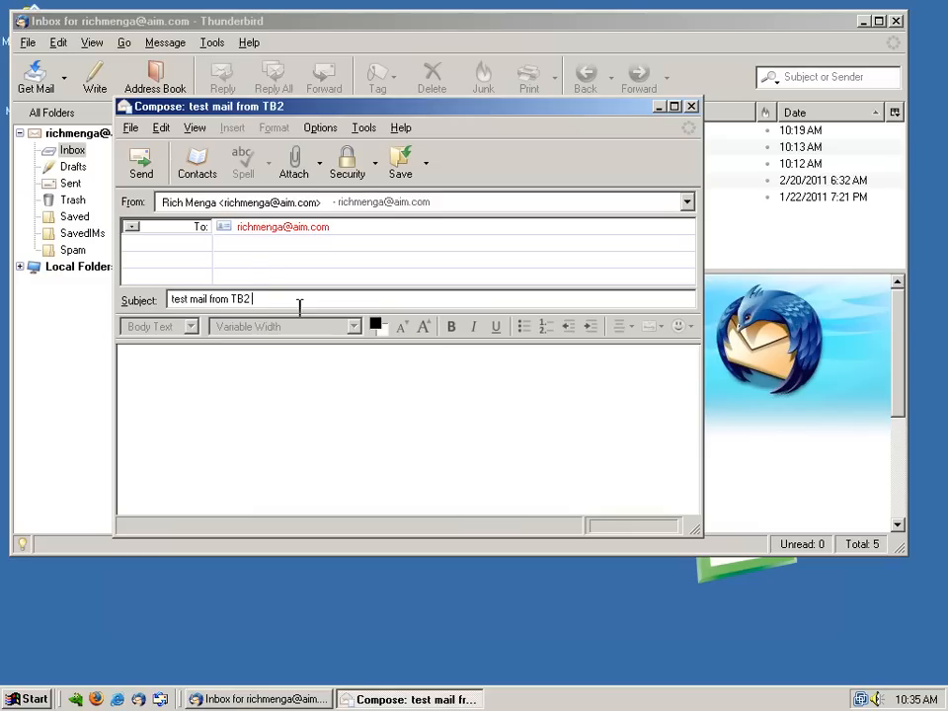
{"action": "type", "text": "in WinME"}
Copy the subject into the message body, send it, and enter the SMTP password
{"action": "key", "text": "ctrl+a"}
{"action": "key", "text": "ctrl+c"}
{"action": "left_click", "coordinate": [292, 436]}
{"action": "key", "text": "ctrl+v"}
{"action": "left_click", "coordinate": [146, 178]}
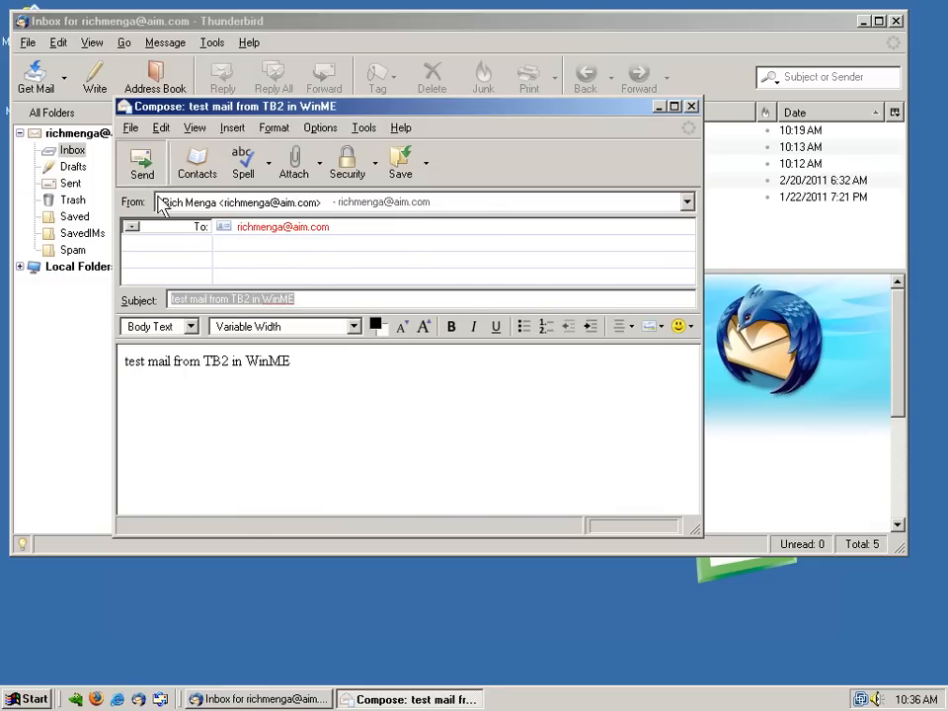
{"action": "type", "text": "***"}
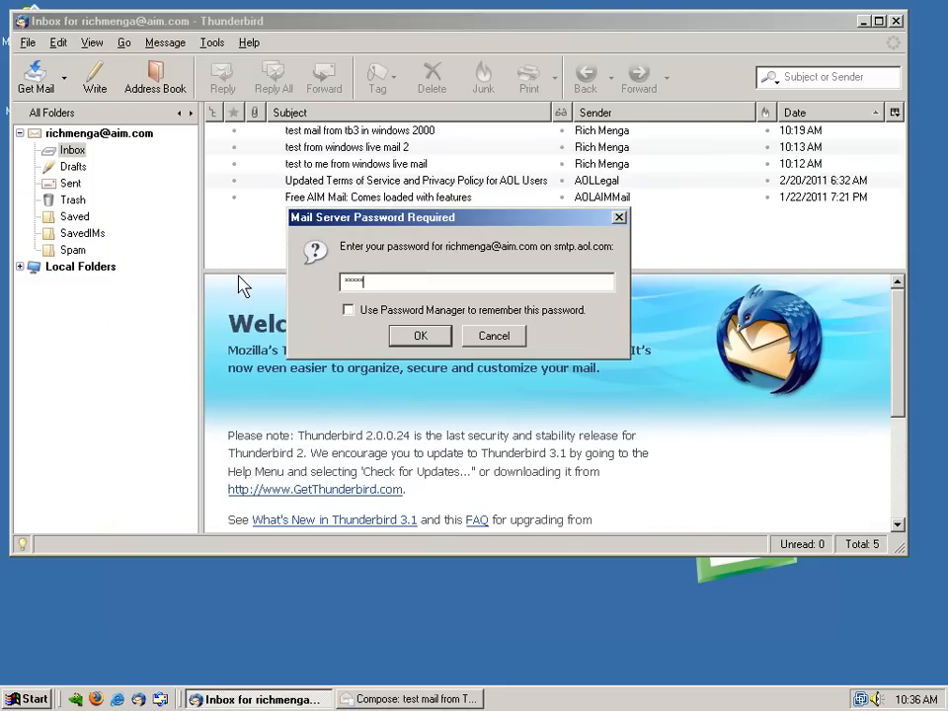
{"action": "type", "text": "****"}
Remember the smtp.aol.com password in Password Manager and confirm it
{"action": "left_click", "coordinate": [380, 312]}
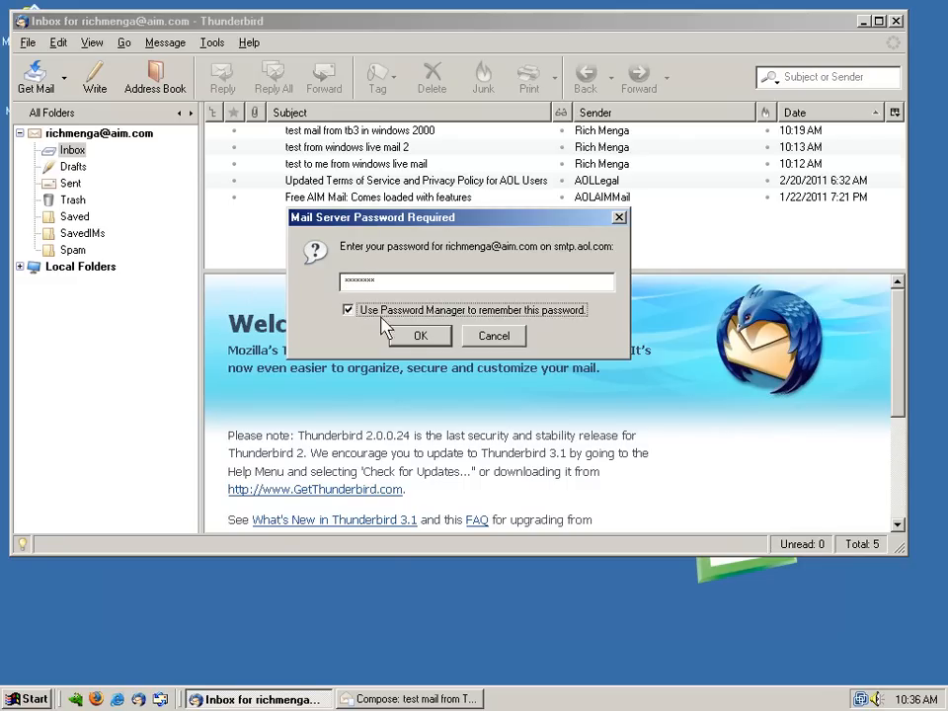
{"action": "key", "text": "Return"}
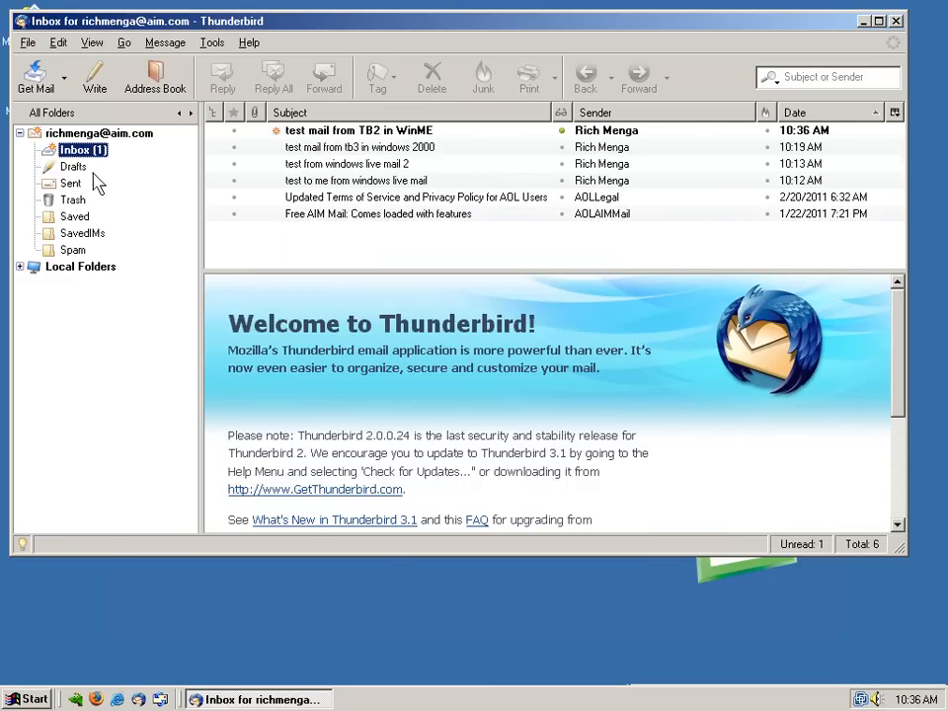
Open the arrived test message in the Inbox, then its sent copy in the Sent folder
{"action": "left_click", "coordinate": [308, 130]}
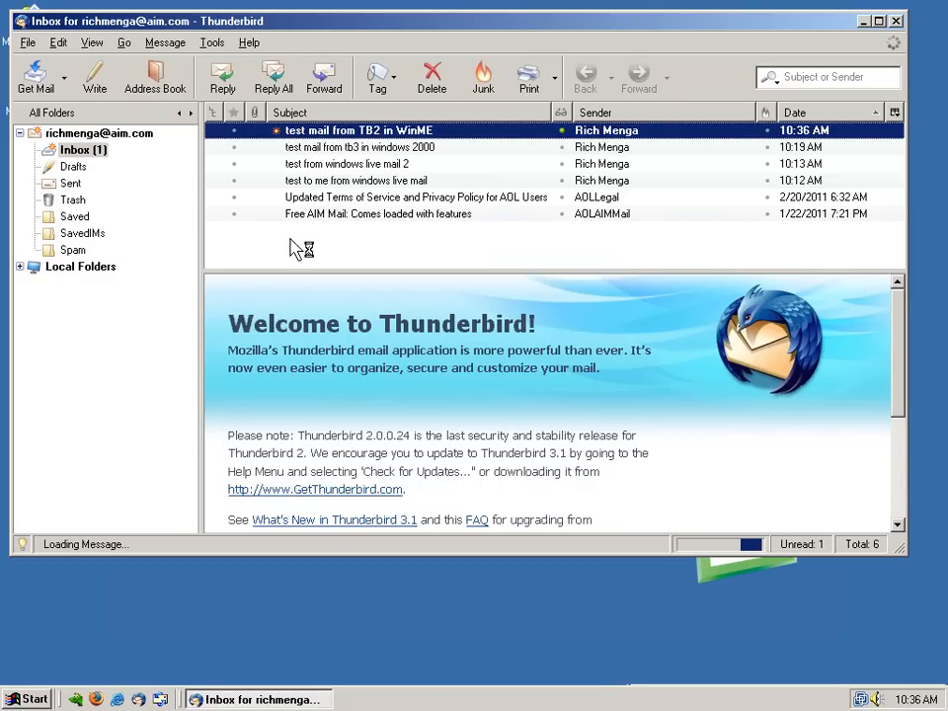
{"action": "left_click_drag", "start_coordinate": [364, 28], "coordinate": [376, 55]}
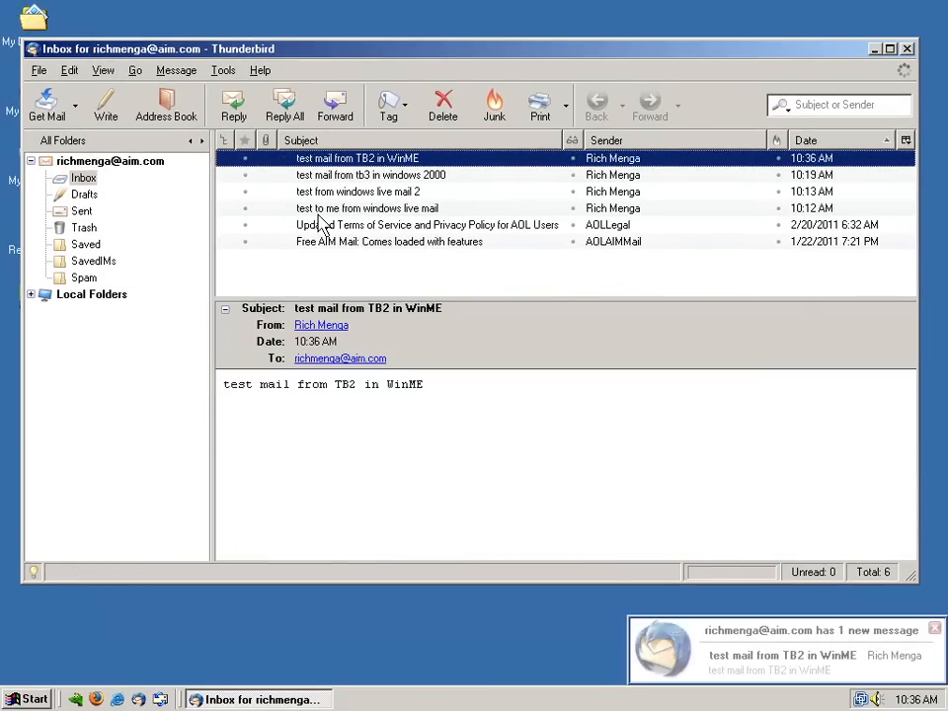
{"action": "left_click", "coordinate": [77, 212]}
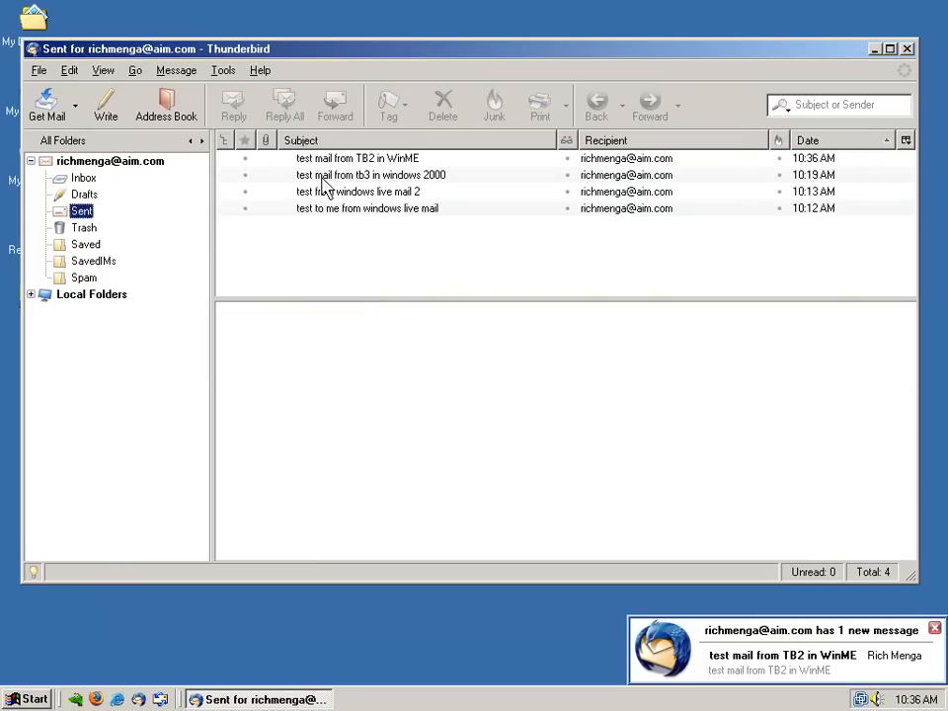
{"action": "left_click", "coordinate": [351, 161]}
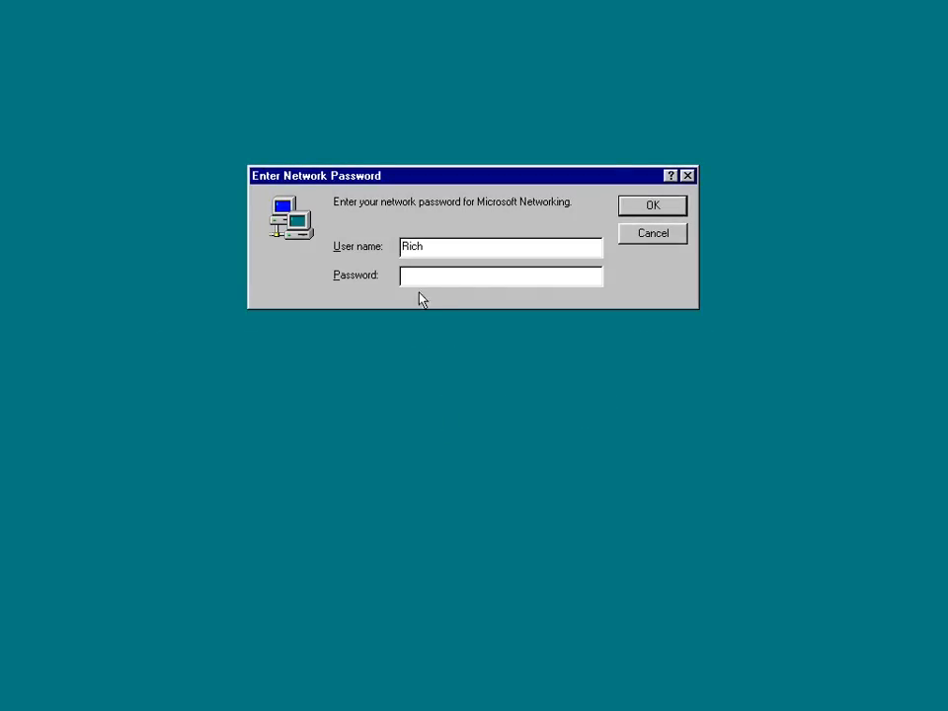
Enter the Windows 98 network password and submit the logon
{"action": "left_click", "coordinate": [420, 278]}
{"action": "type", "text": "*****"}
{"action": "key", "text": "Return"}
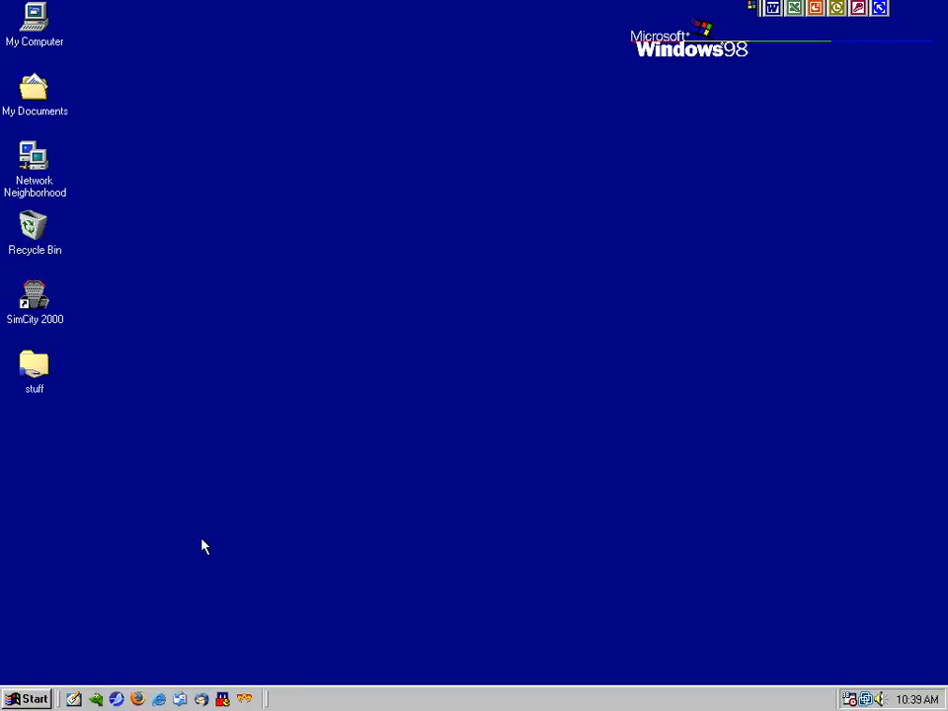
Launch Outlook Express from the Start menu and open its Inbox
{"action": "left_click", "coordinate": [29, 698]}
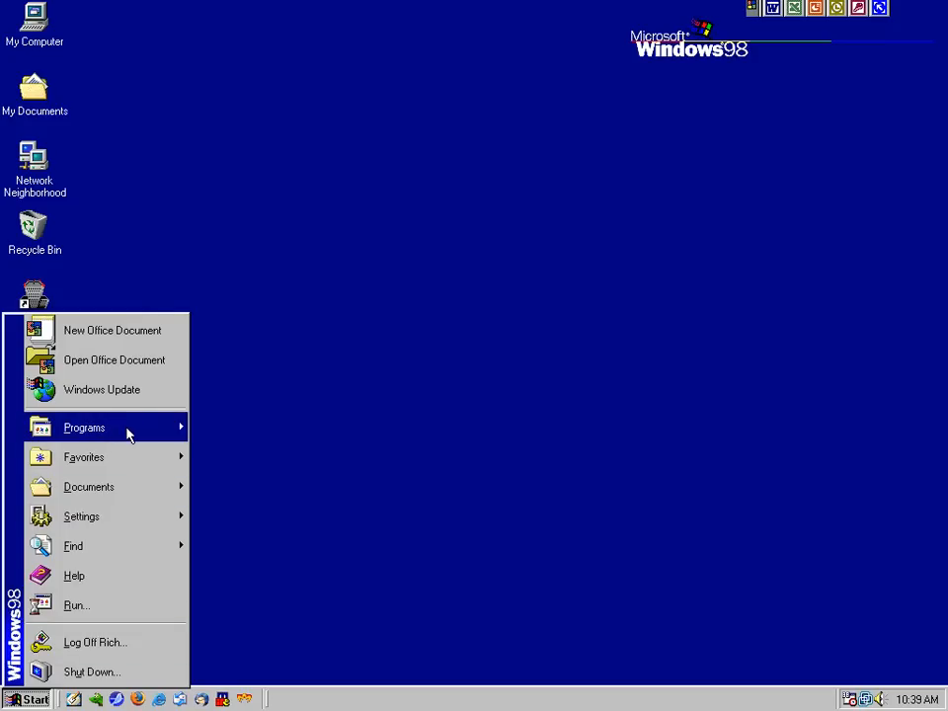
{"action": "mouse_move", "coordinate": [133, 432]}
{"action": "left_click", "coordinate": [274, 400]}
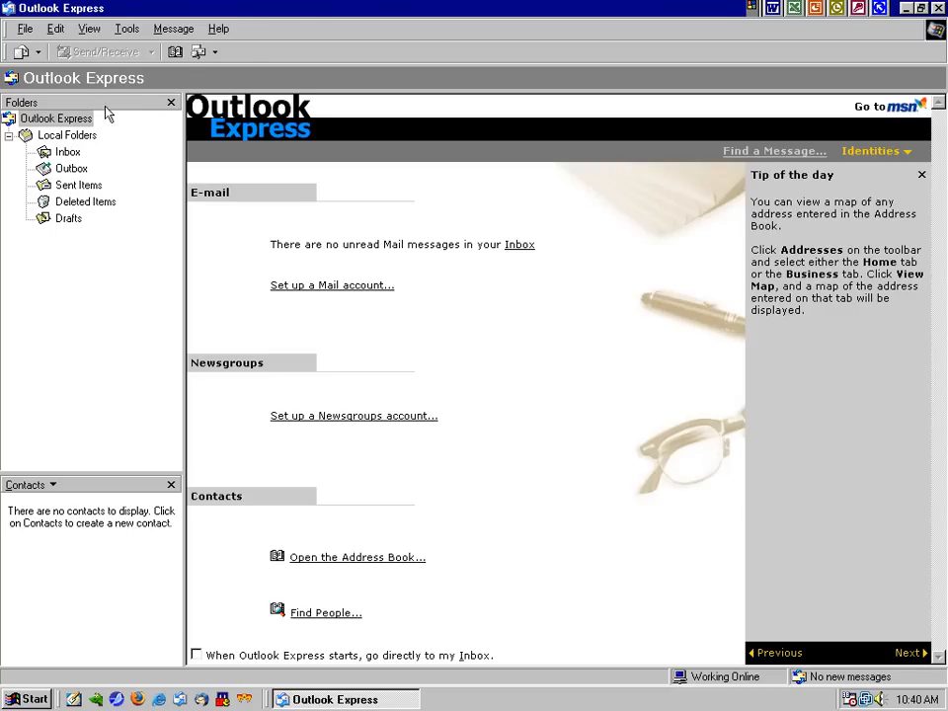
{"action": "left_click", "coordinate": [65, 152]}
Start adding a new mail account via Tools > Accounts > Add > Mail
{"action": "left_click", "coordinate": [127, 29]}
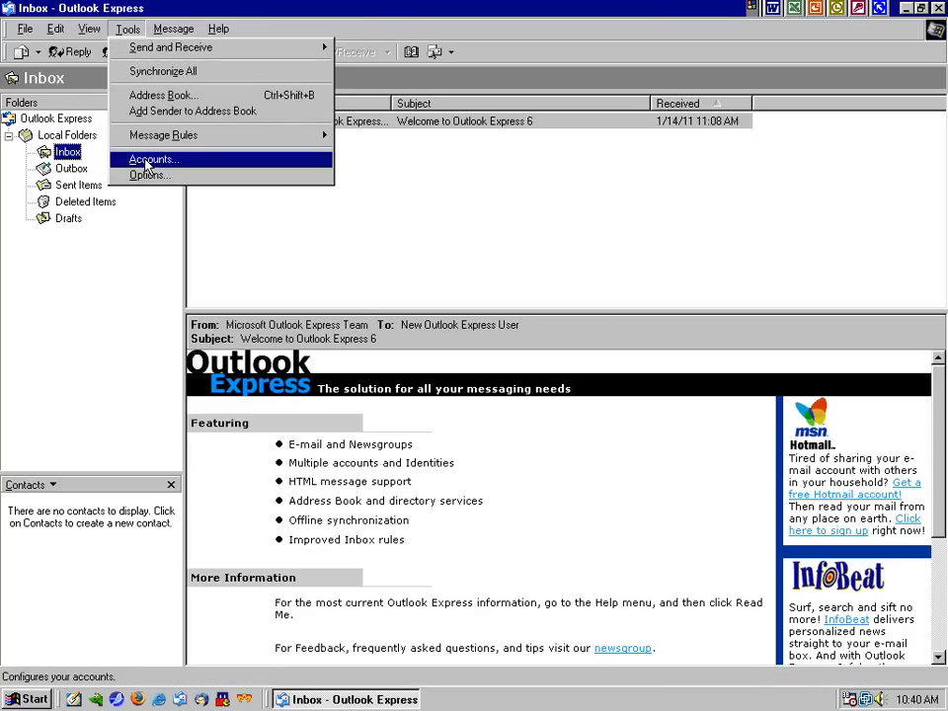
{"action": "left_click", "coordinate": [145, 160]}
{"action": "left_click", "coordinate": [644, 239]}
{"action": "left_click", "coordinate": [722, 239]}
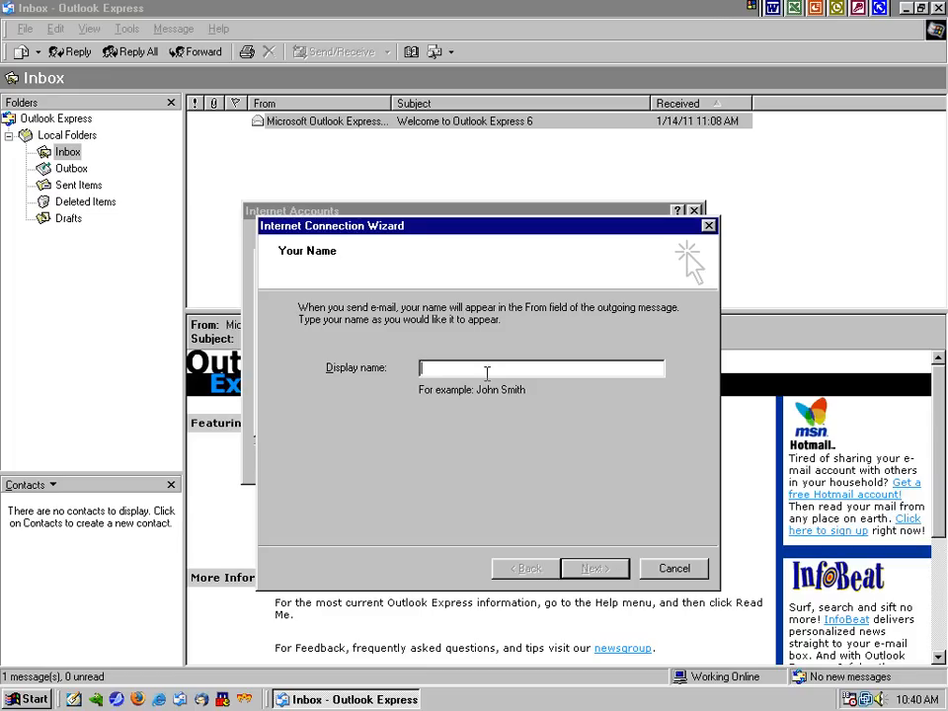
Enter the display name and the AIM e-mail address in the account wizard
{"action": "key", "text": "Return"}
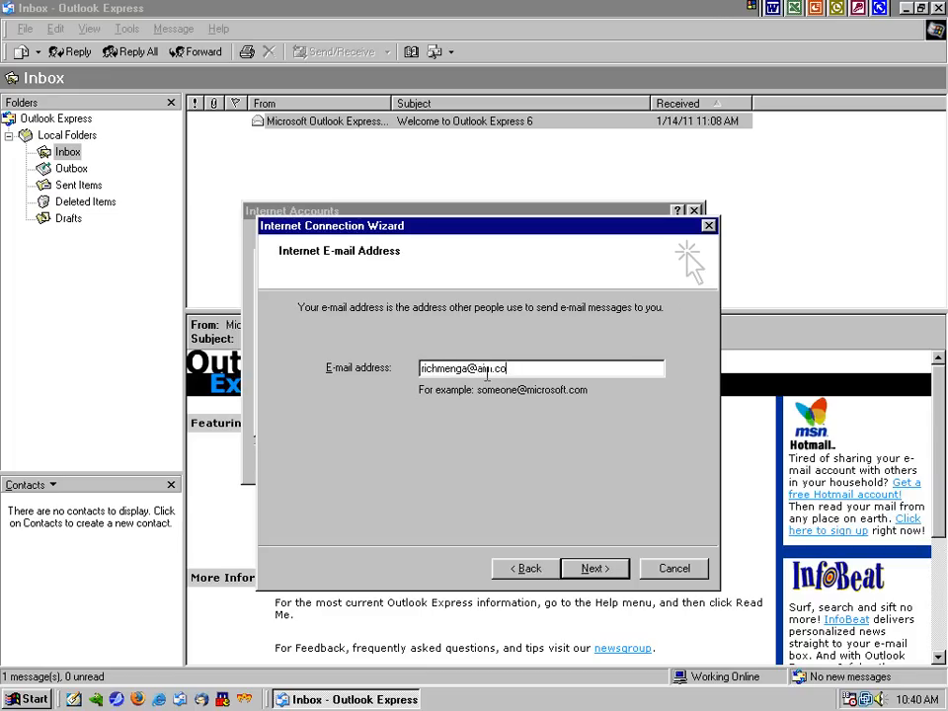
{"action": "key", "text": "Return"}
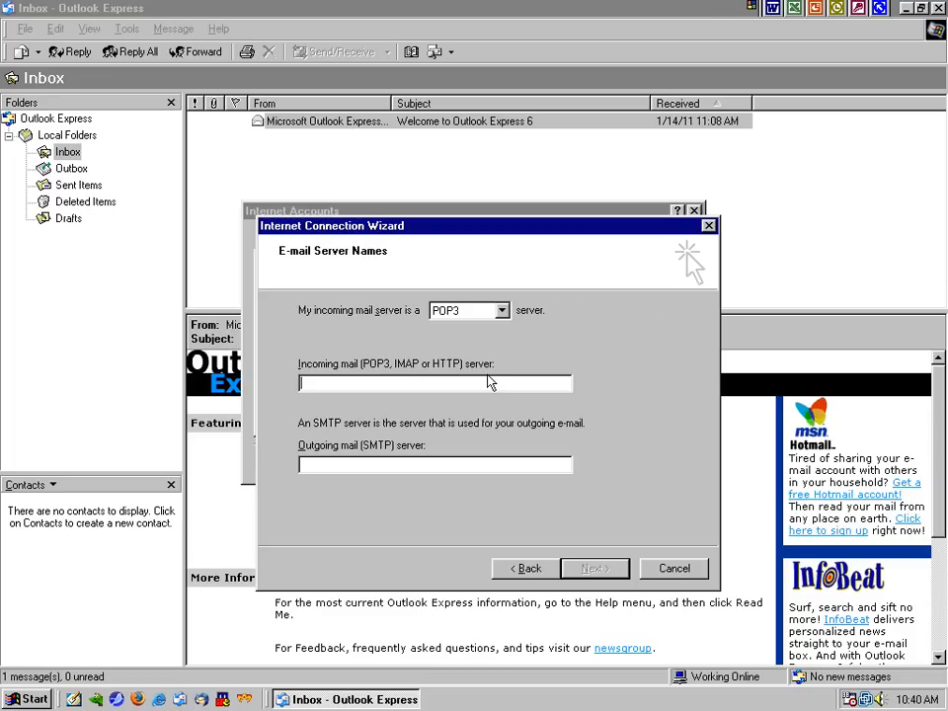
Choose IMAP with incoming server mail.aol.com and outgoing server smtp.aol.com
{"action": "left_click", "coordinate": [493, 309]}
{"action": "left_click", "coordinate": [466, 340]}
{"action": "left_click", "coordinate": [450, 385]}
{"action": "type", "text": "mail.aol.com"}
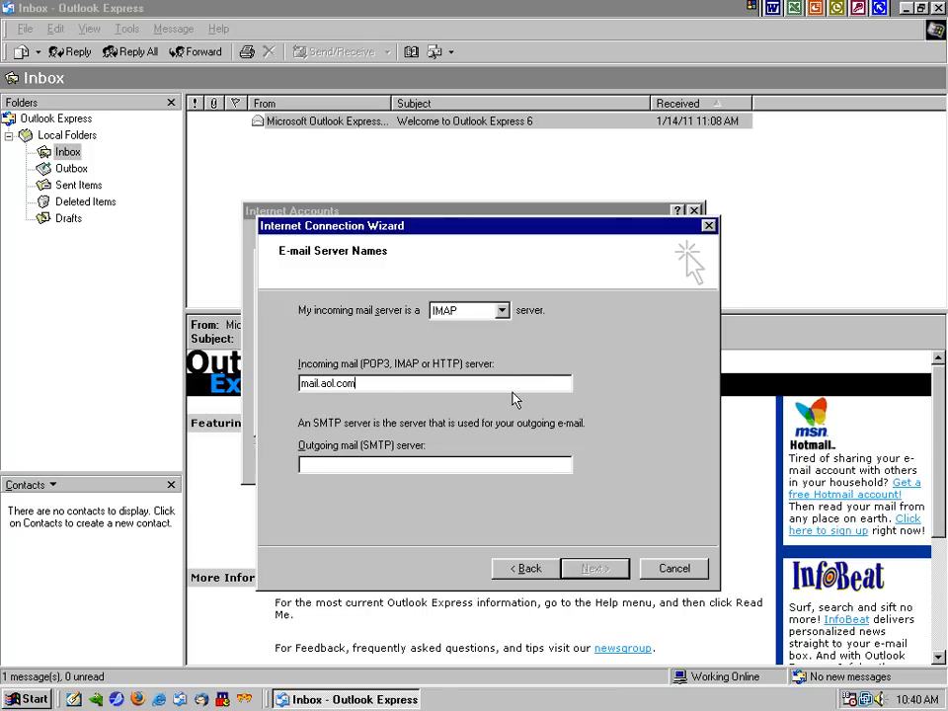
{"action": "type", "text": "smtp.aol.com"}
{"action": "left_click", "coordinate": [584, 568]}
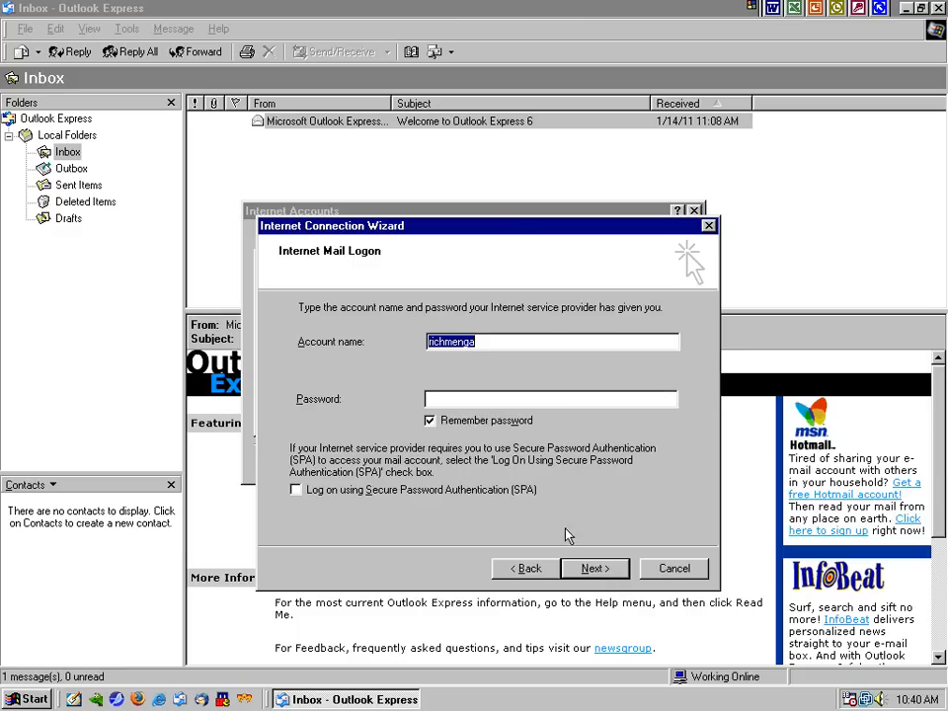
{"action": "left_click", "coordinate": [489, 346]}
{"action": "type", "text": "@aim.com"}
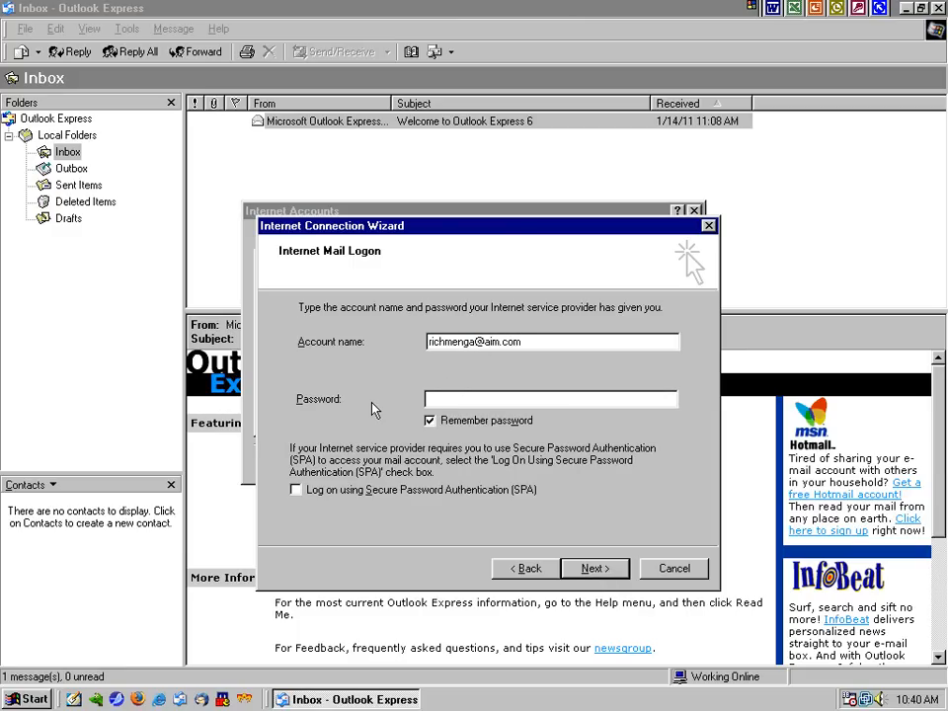
{"action": "key", "text": "Tab"}
{"action": "type", "text": "********"}
{"action": "left_click", "coordinate": [592, 568]}
Finish the wizard and rename the mail.aol.com account to the full AIM address
{"action": "key", "text": "Return"}
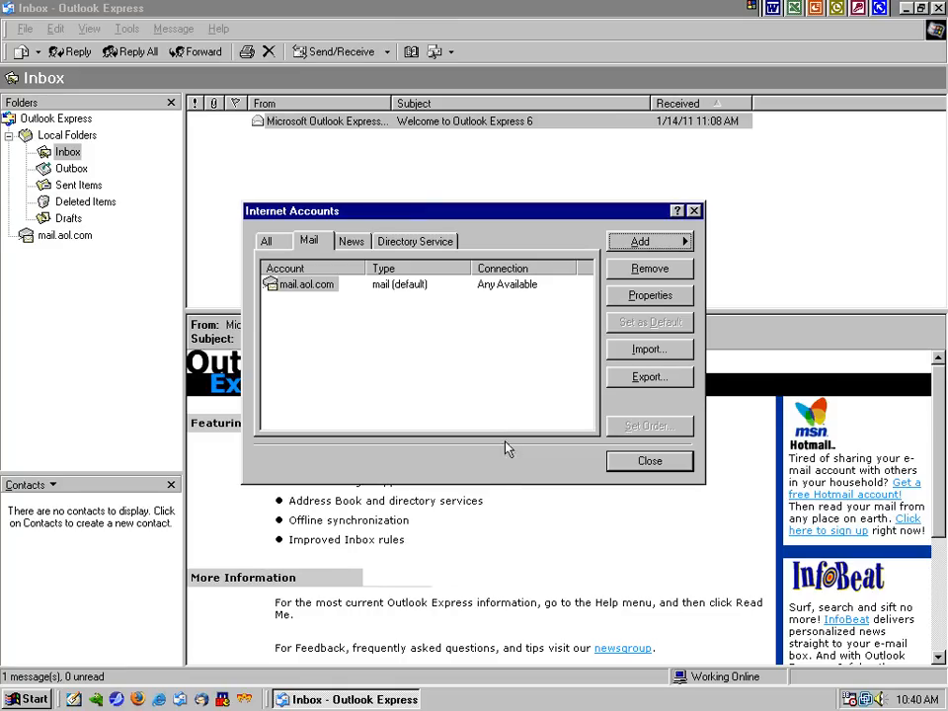
{"action": "left_click", "coordinate": [316, 289]}
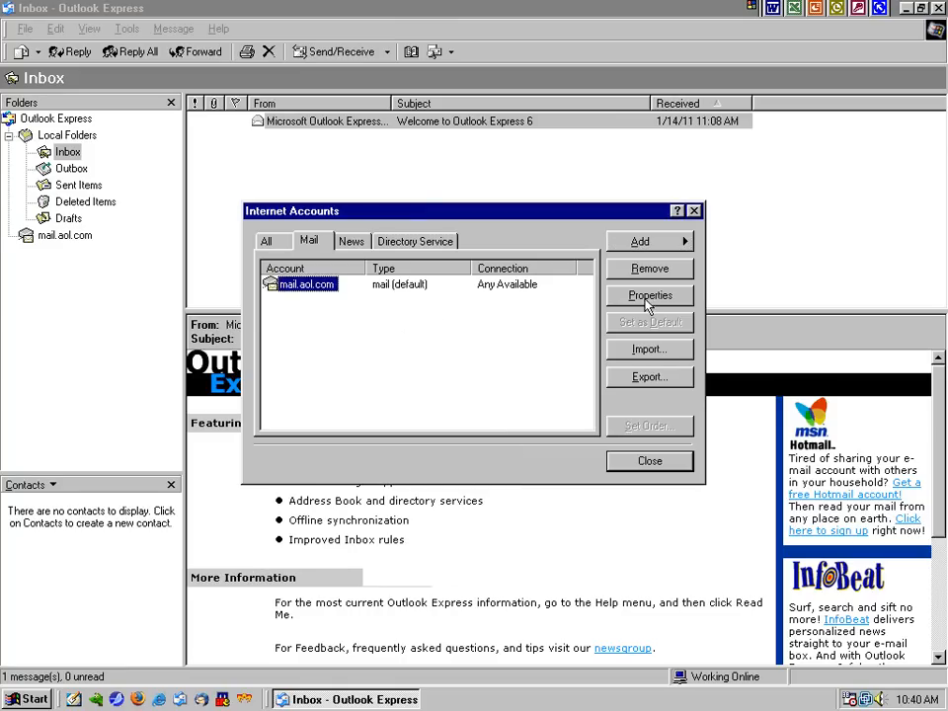
{"action": "left_click", "coordinate": [615, 295]}
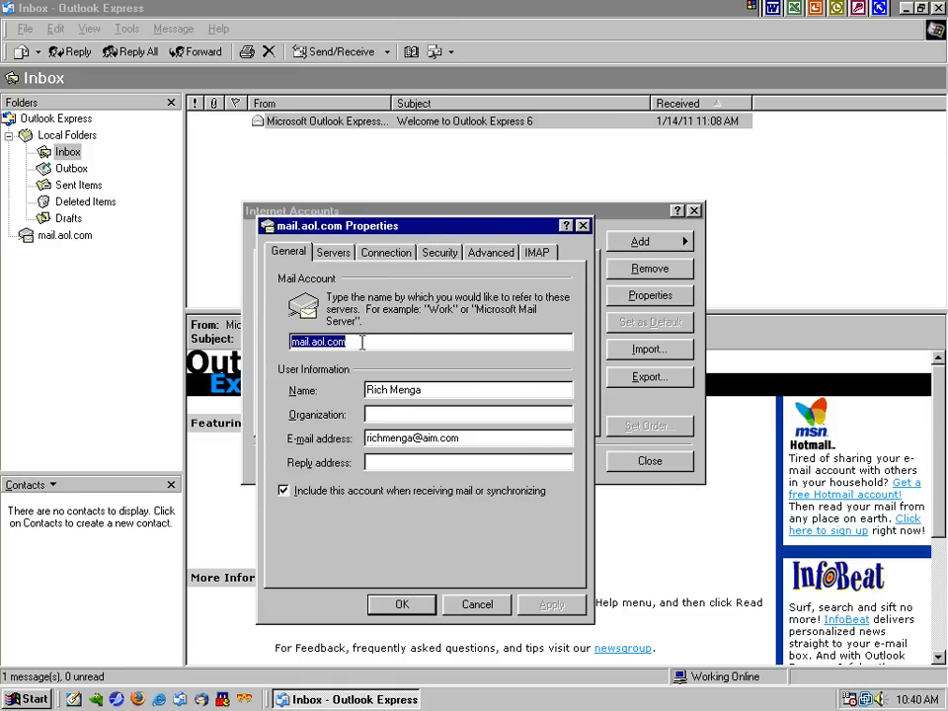
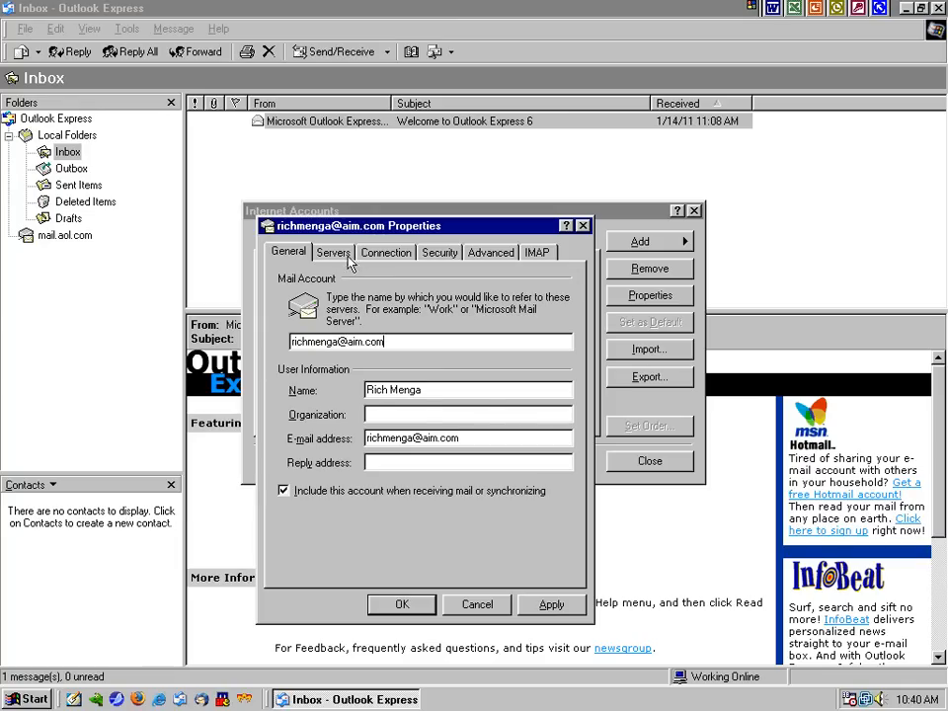
Make the outgoing server require authentication, logging on with the AIM address and password
{"action": "left_click", "coordinate": [334, 253]}
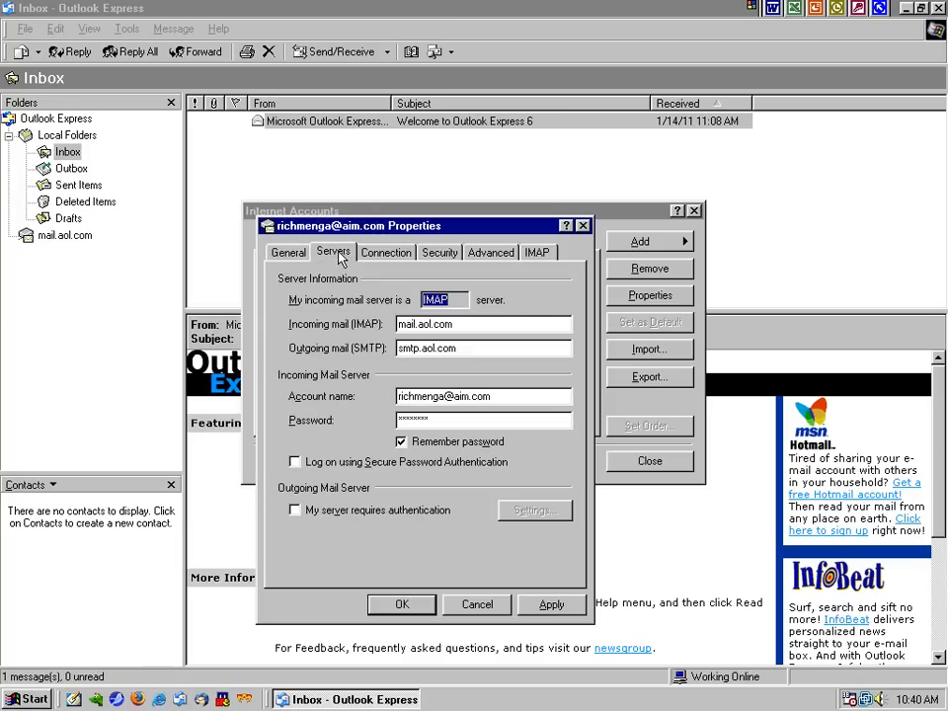
{"action": "left_click", "coordinate": [337, 510]}
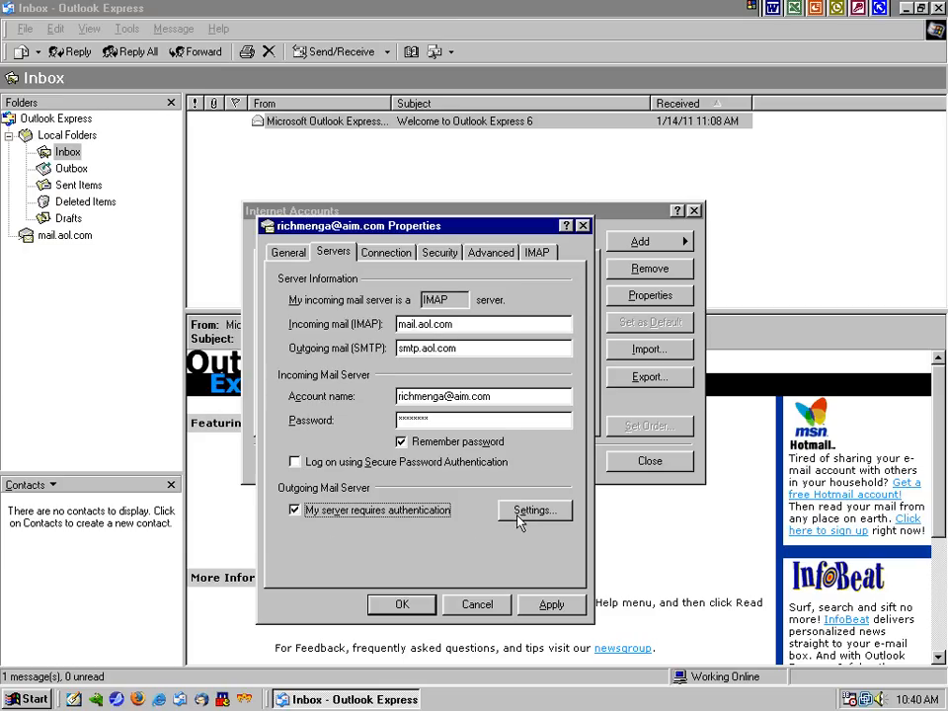
{"action": "left_click", "coordinate": [520, 511]}
{"action": "left_click", "coordinate": [291, 313]}
{"action": "key", "text": "Tab"}
{"action": "type", "text": "********"}
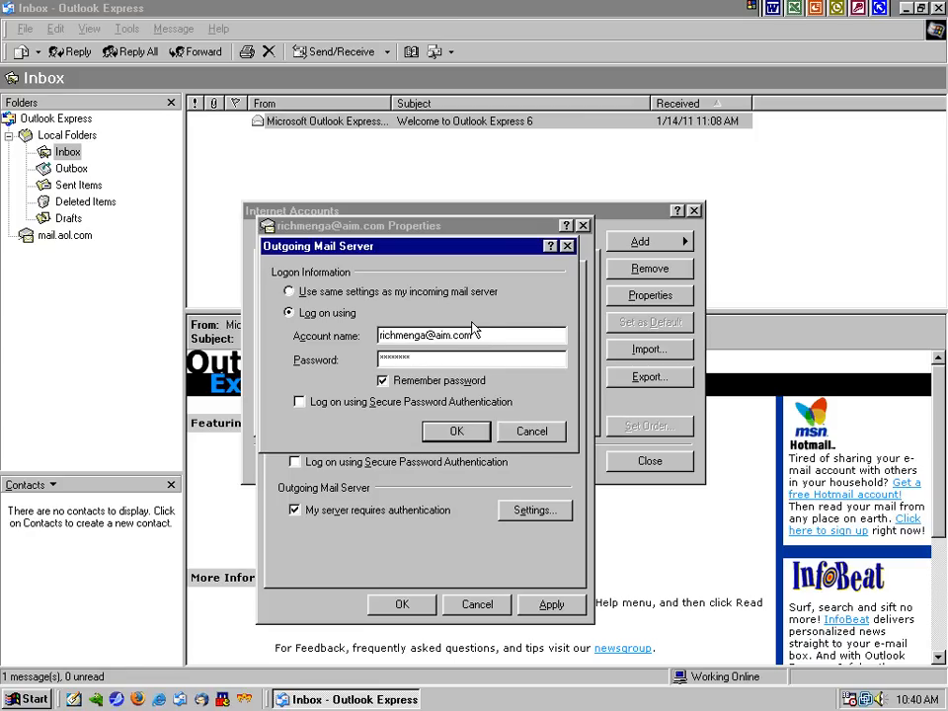
{"action": "left_click", "coordinate": [452, 432]}
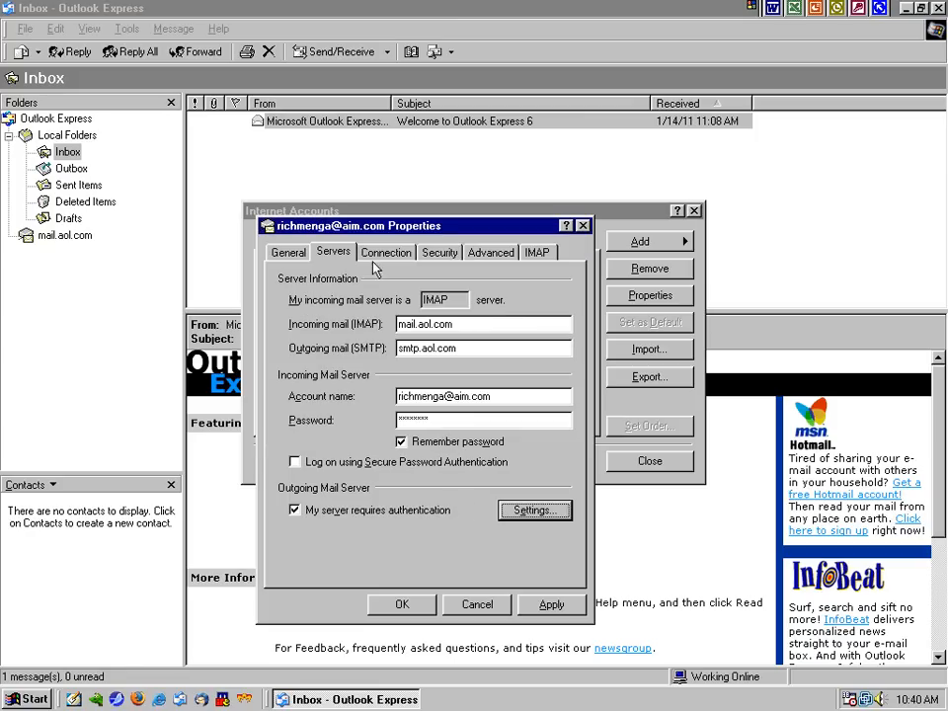
Change the outgoing SMTP port from 25 to 587 and set the server timeout to 2 minutes
{"action": "left_click", "coordinate": [385, 255]}
{"action": "left_click", "coordinate": [439, 253]}
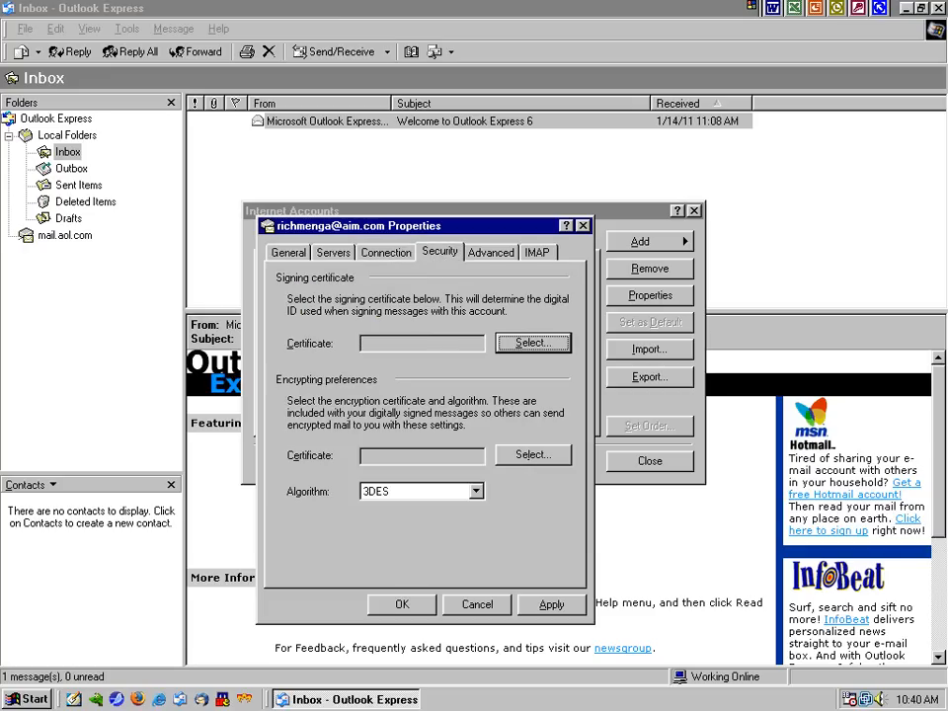
{"action": "left_click", "coordinate": [490, 253]}
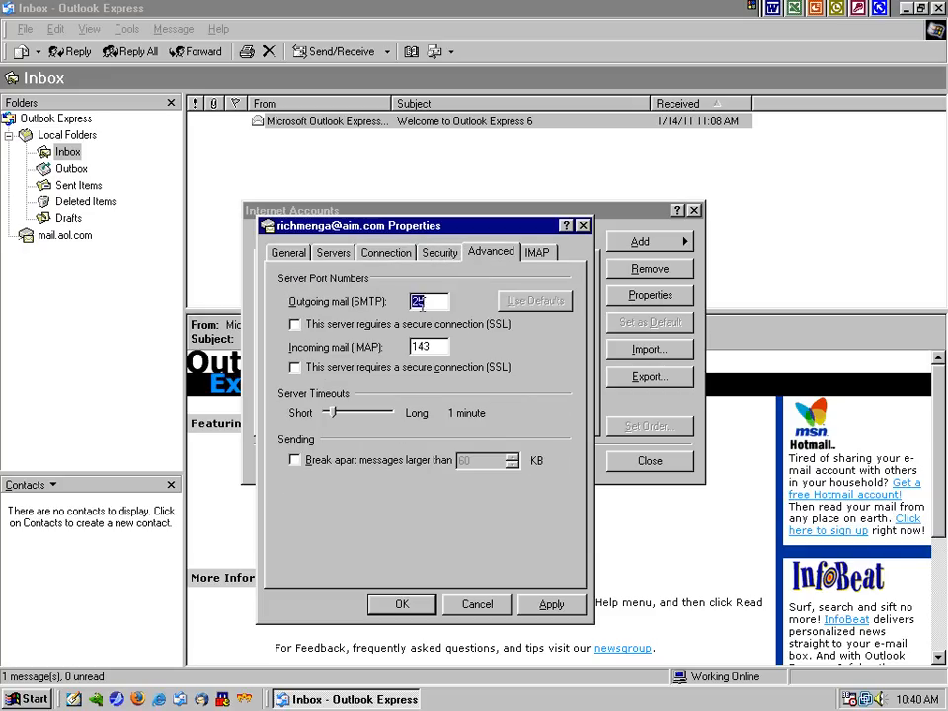
{"action": "left_click", "coordinate": [308, 372]}
{"action": "double_click", "coordinate": [420, 301]}
{"action": "type", "text": "587"}
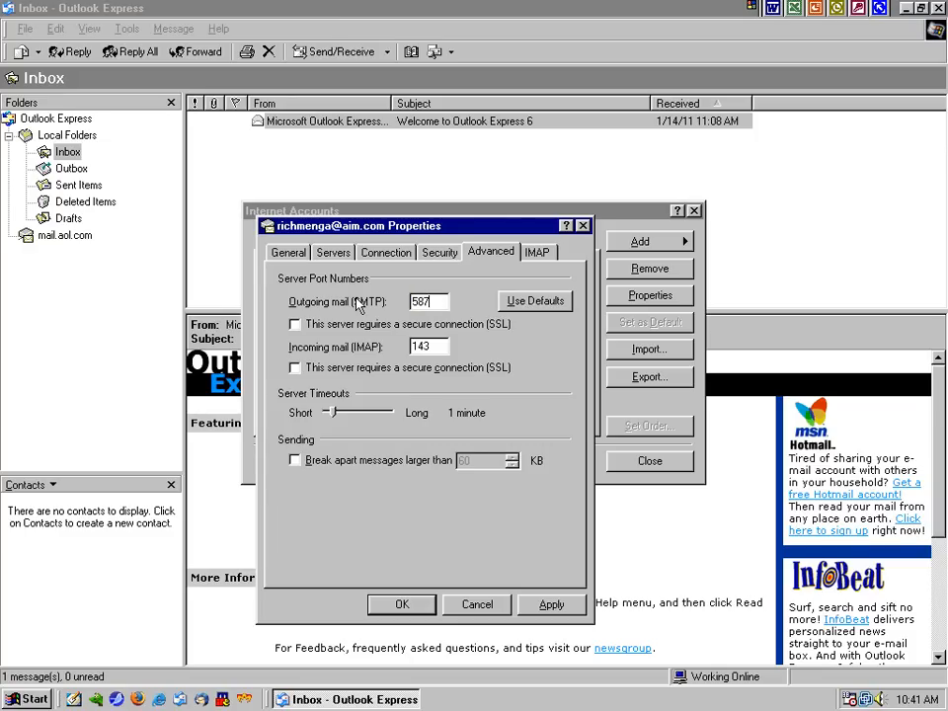
{"action": "left_click_drag", "start_coordinate": [334, 415], "coordinate": [350, 419]}
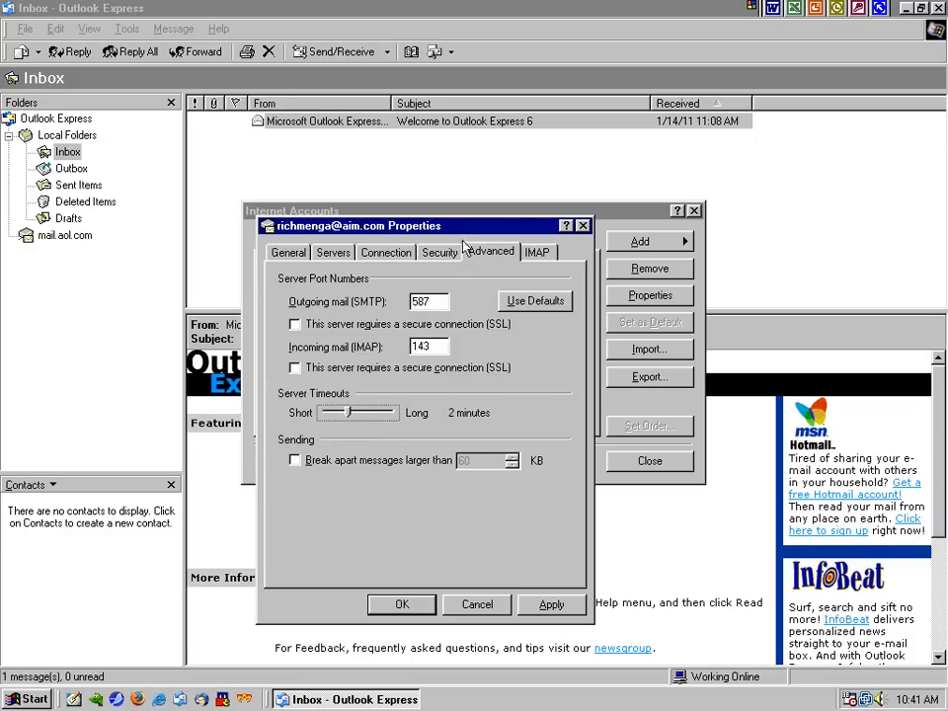
Set the IMAP Sent Items path to Sent and apply the changes
{"action": "left_click", "coordinate": [536, 252]}
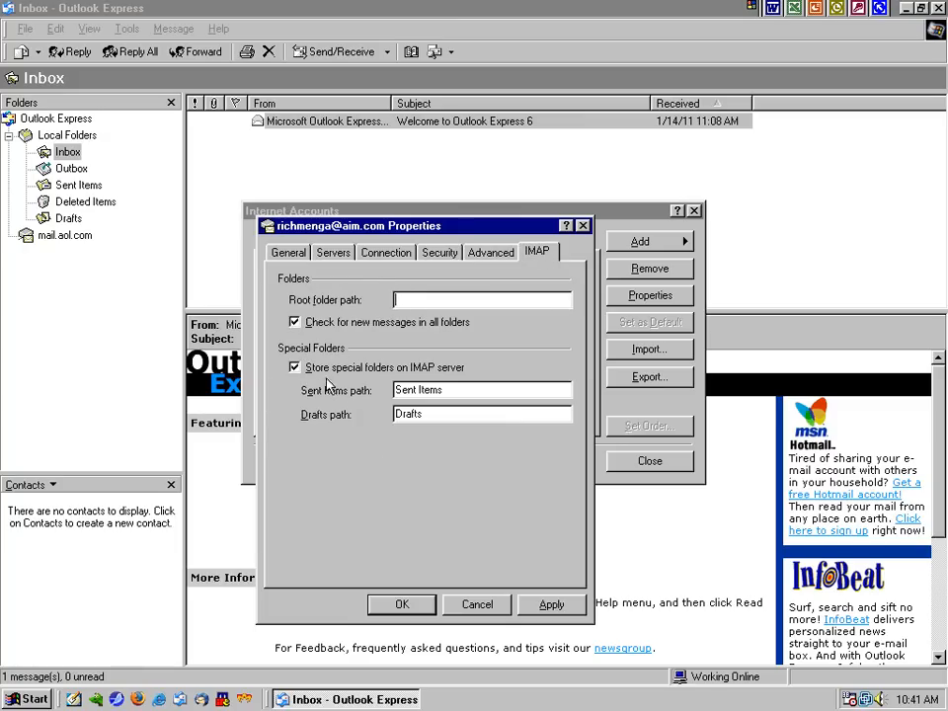
{"action": "left_click_drag", "start_coordinate": [459, 389], "coordinate": [375, 437]}
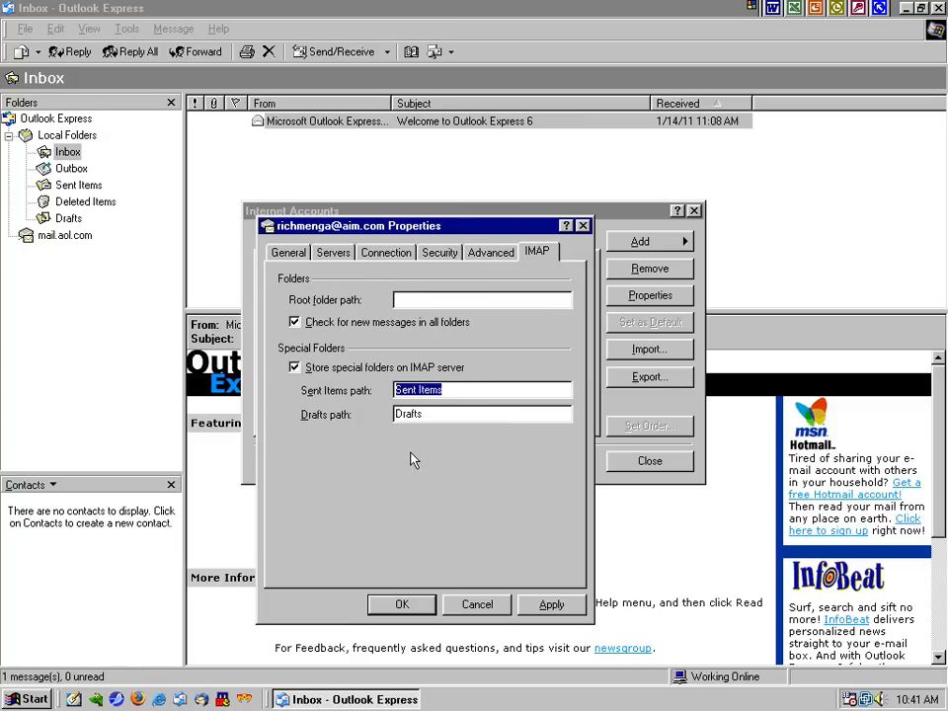
{"action": "type", "text": "Sent"}
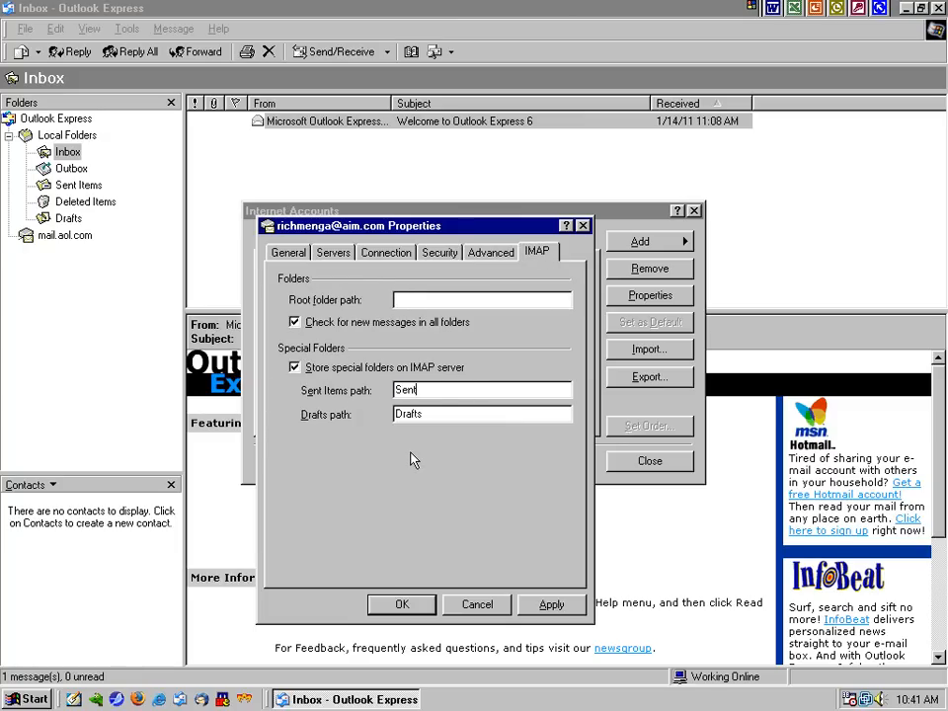
{"action": "left_click", "coordinate": [553, 606]}
Close the account settings, accept the folder download, then cancel it and close the IMAP folder list
{"action": "left_click", "coordinate": [403, 606]}
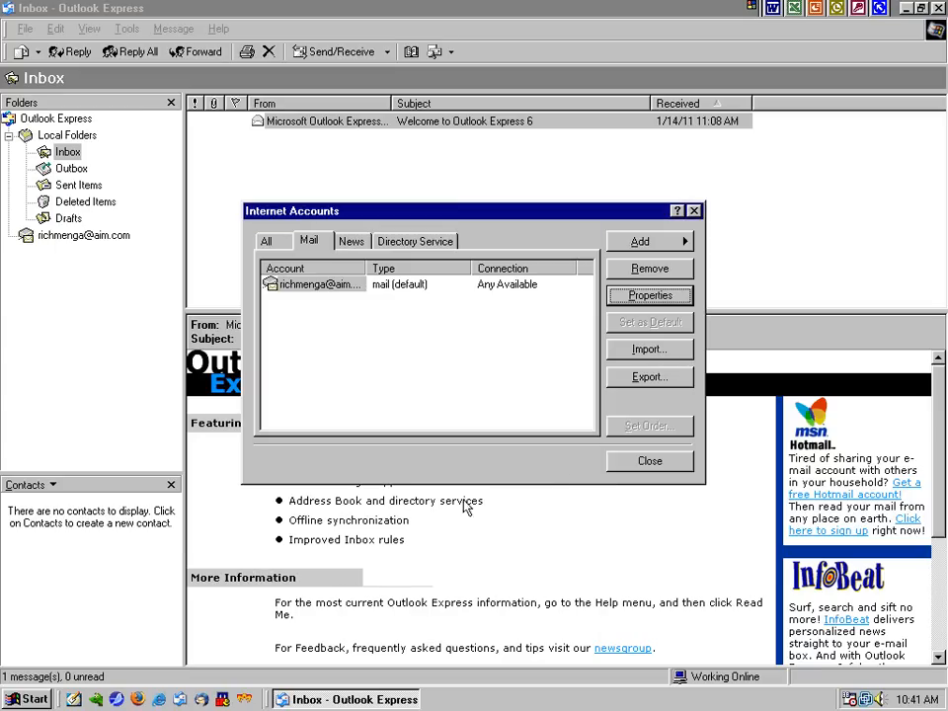
{"action": "left_click", "coordinate": [644, 462]}
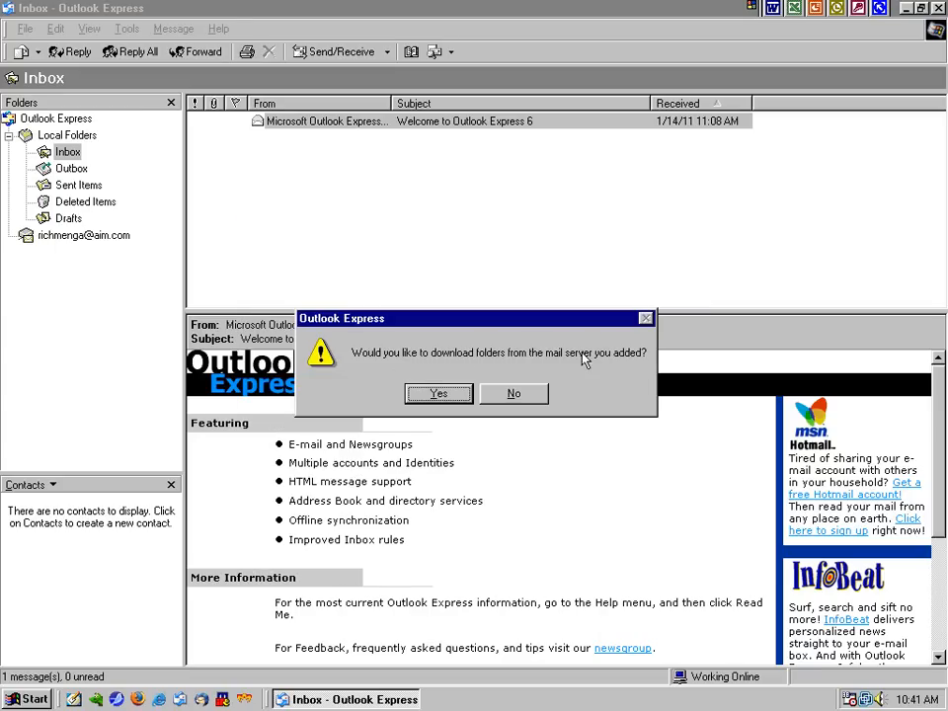
{"action": "left_click", "coordinate": [439, 394]}
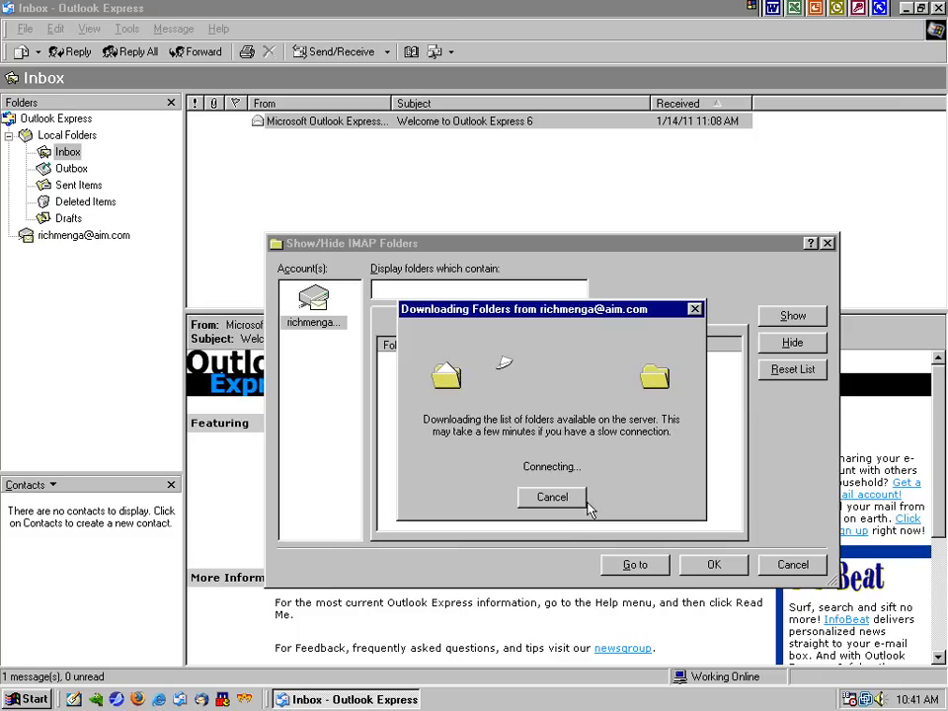
{"action": "left_click", "coordinate": [533, 501]}
{"action": "left_click", "coordinate": [791, 565]}
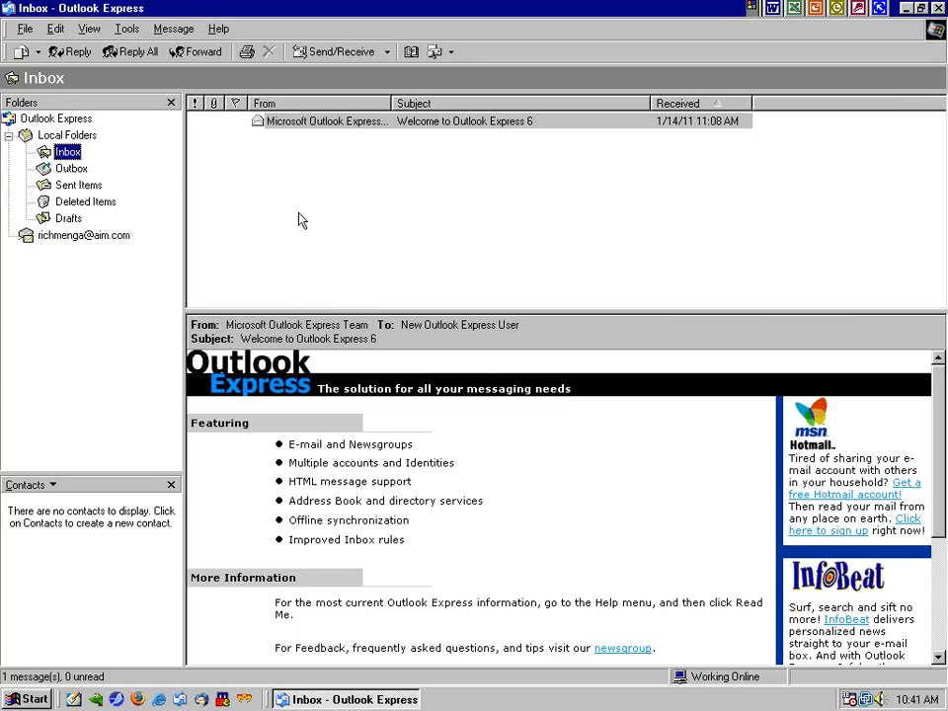
Reopen the AIM account's properties to review the 587 port and IMAP settings, then close them
{"action": "left_click", "coordinate": [128, 29]}
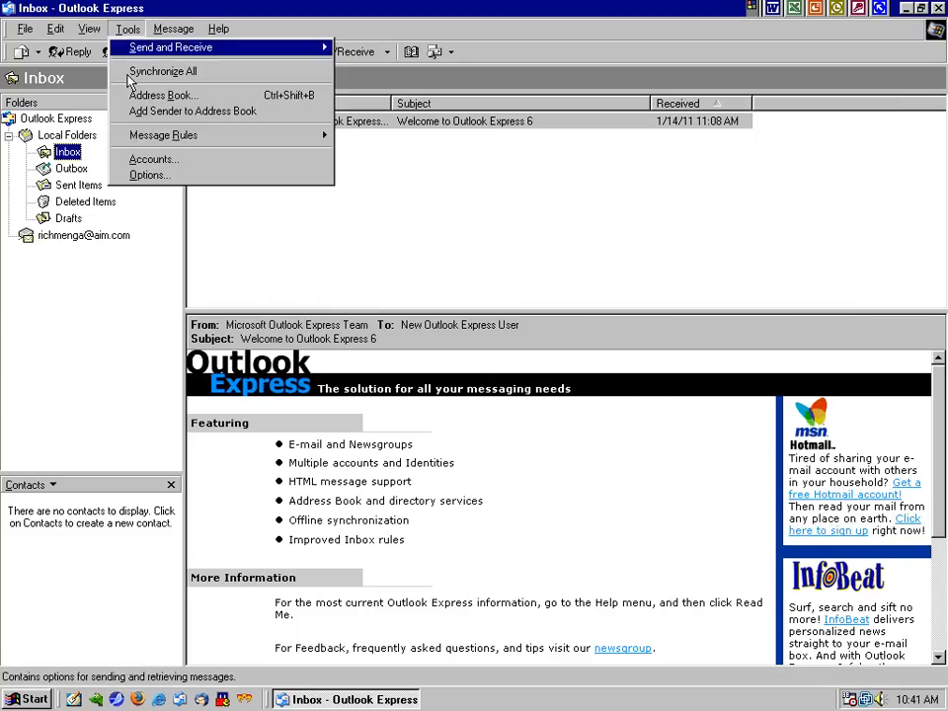
{"action": "left_click", "coordinate": [145, 165]}
{"action": "left_click", "coordinate": [650, 295]}
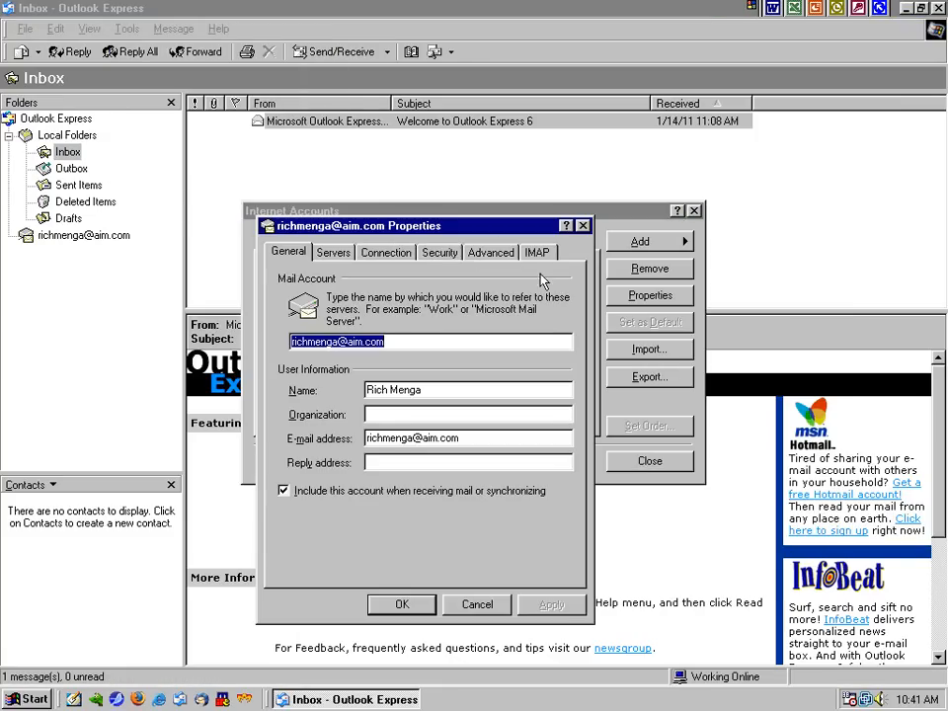
{"action": "left_click", "coordinate": [491, 254]}
{"action": "left_click", "coordinate": [536, 253]}
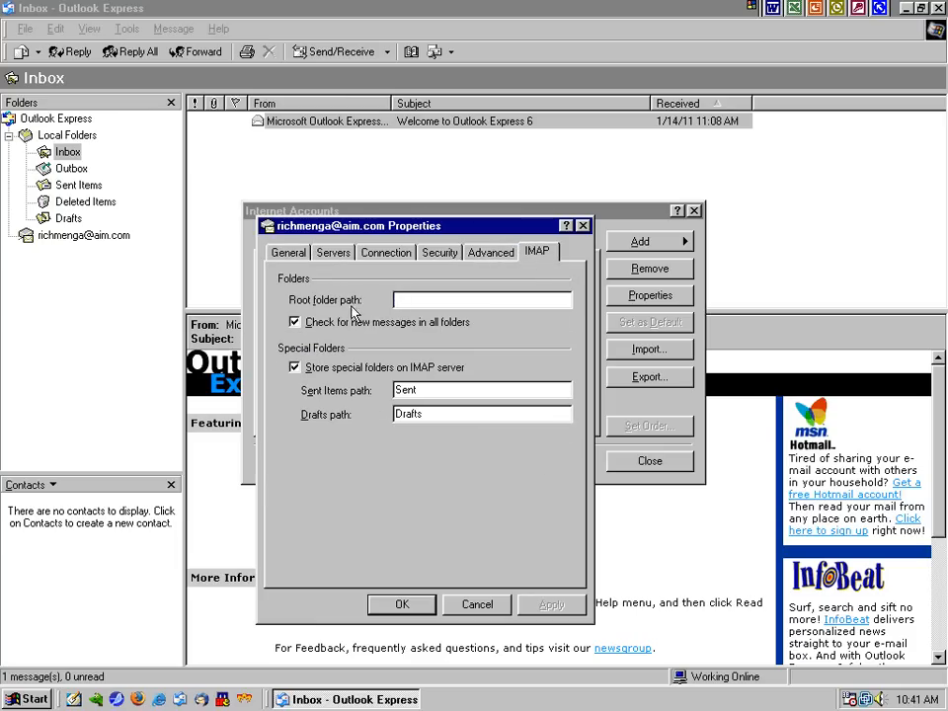
{"action": "left_click", "coordinate": [486, 252]}
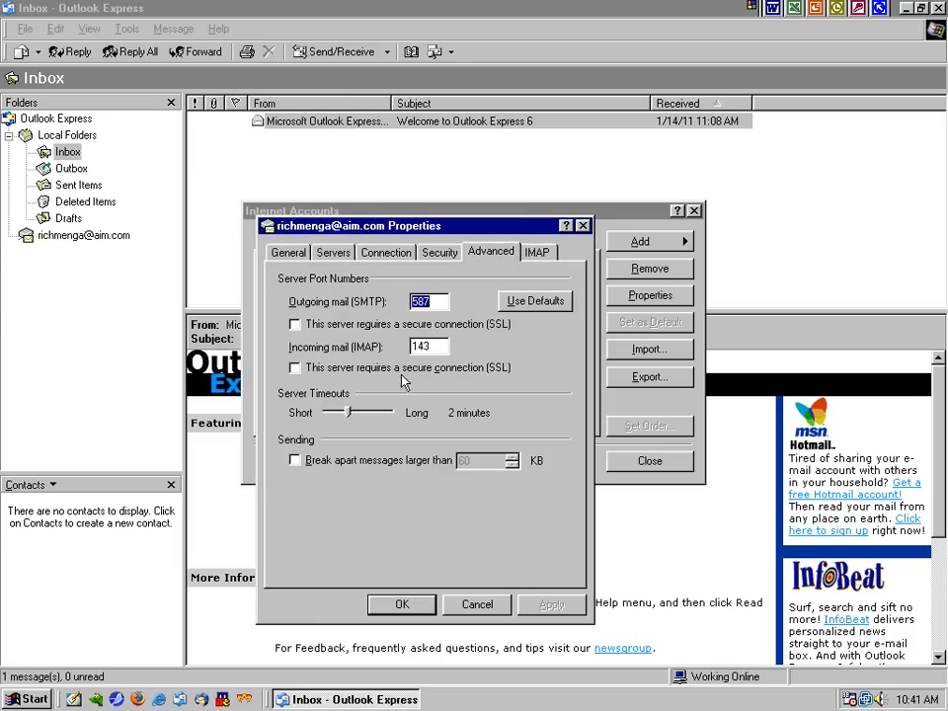
{"action": "left_click", "coordinate": [399, 602]}
{"action": "left_click", "coordinate": [616, 461]}
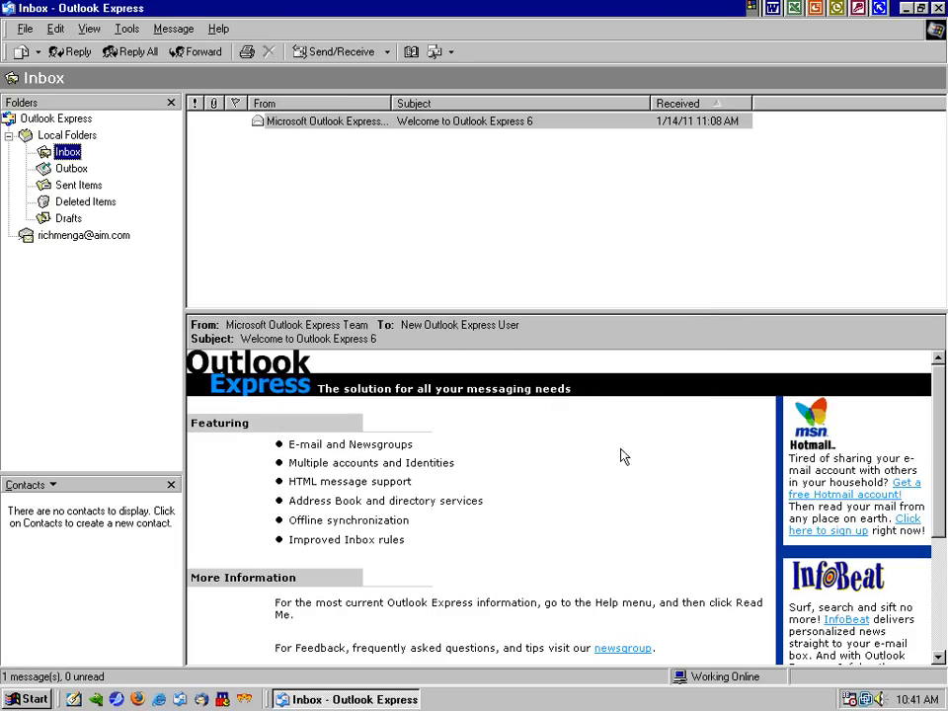
Change the incoming IMAP server to imap.aol.com, save, and accept refreshing the folder list
{"action": "left_click", "coordinate": [71, 237]}
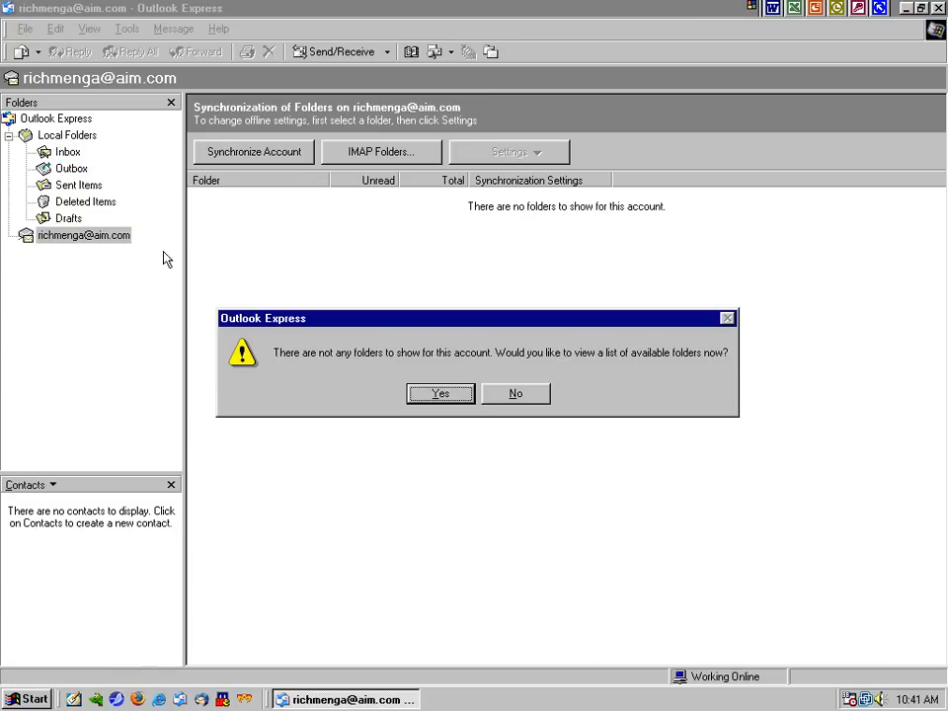
{"action": "left_click", "coordinate": [441, 394]}
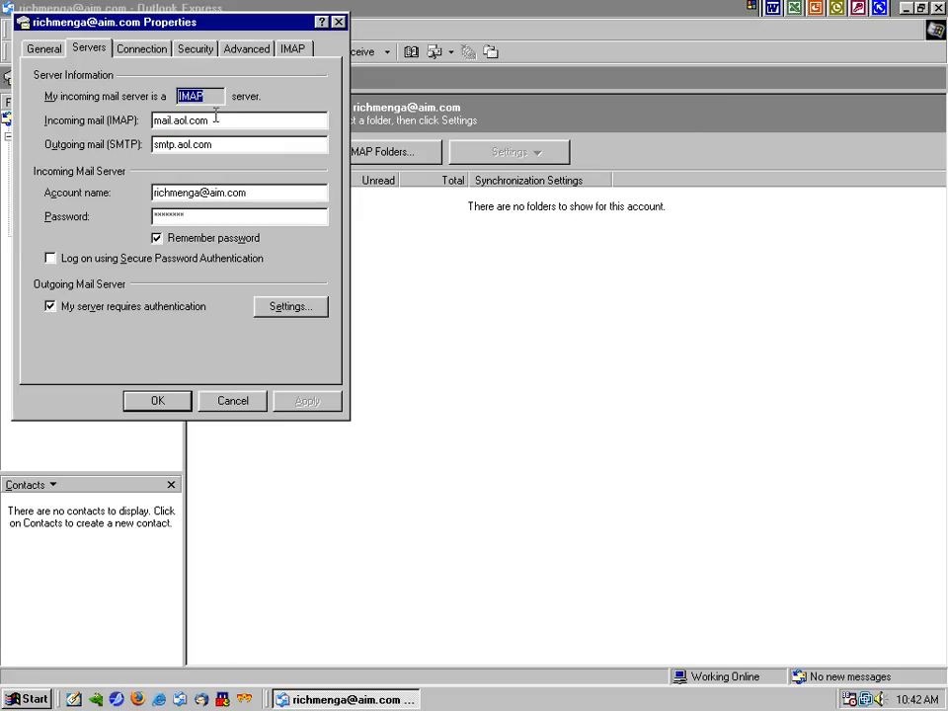
{"action": "left_click_drag", "start_coordinate": [272, 118], "coordinate": [94, 124]}
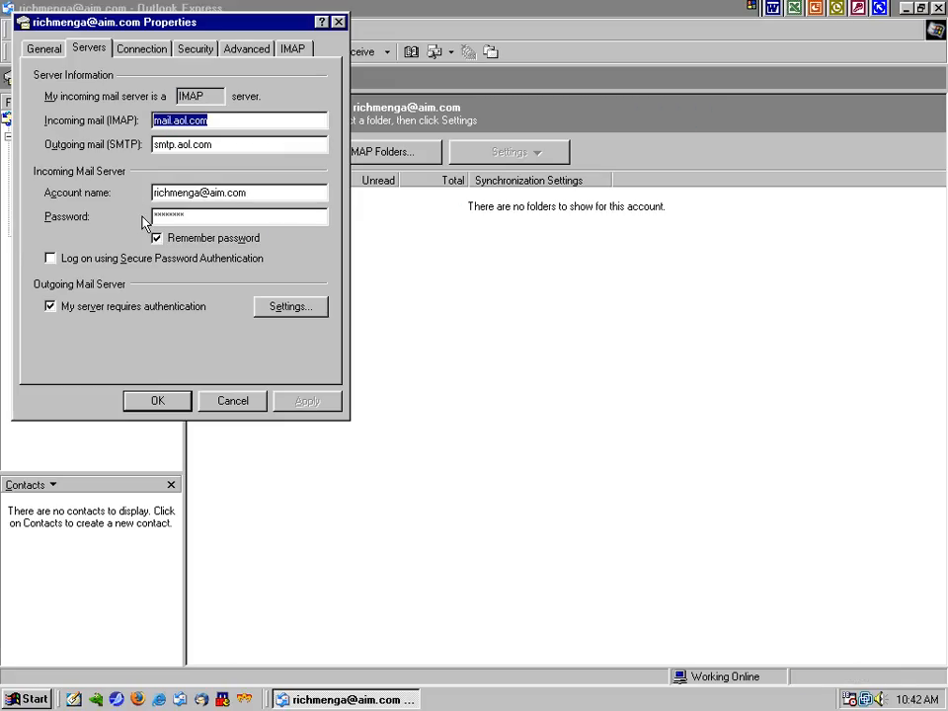
{"action": "type", "text": "imap.aol.com"}
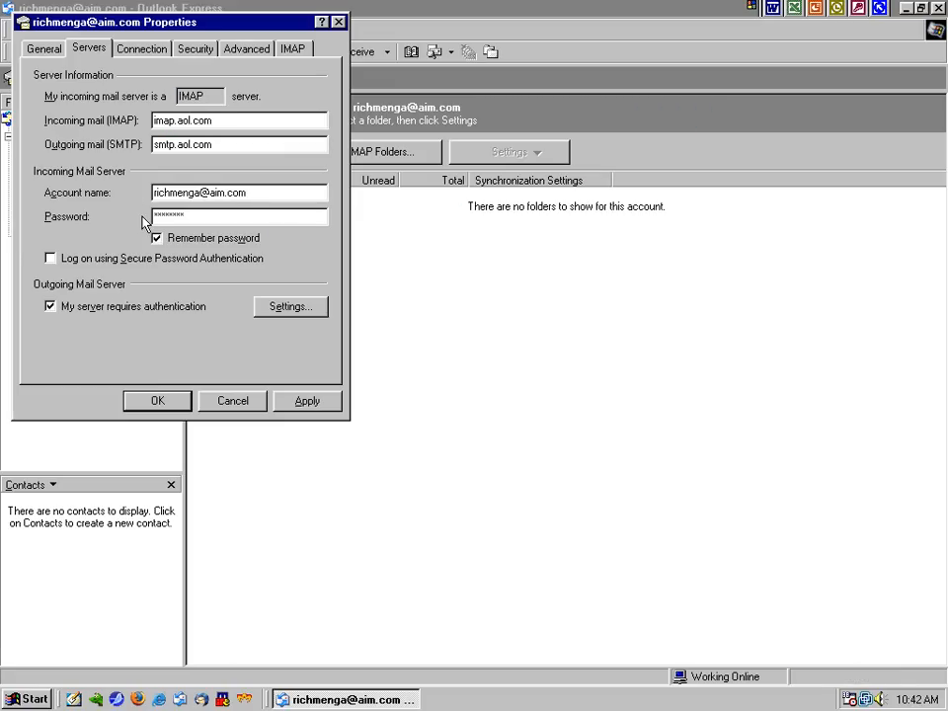
{"action": "left_click", "coordinate": [227, 143]}
{"action": "left_click", "coordinate": [312, 402]}
{"action": "left_click", "coordinate": [186, 405]}
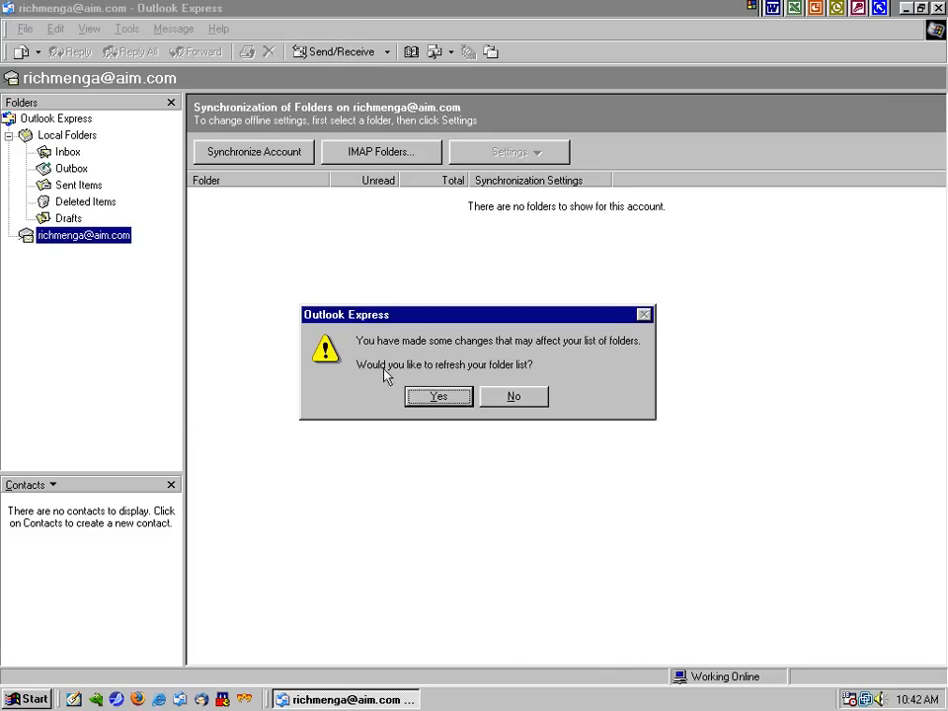
{"action": "left_click", "coordinate": [432, 395]}
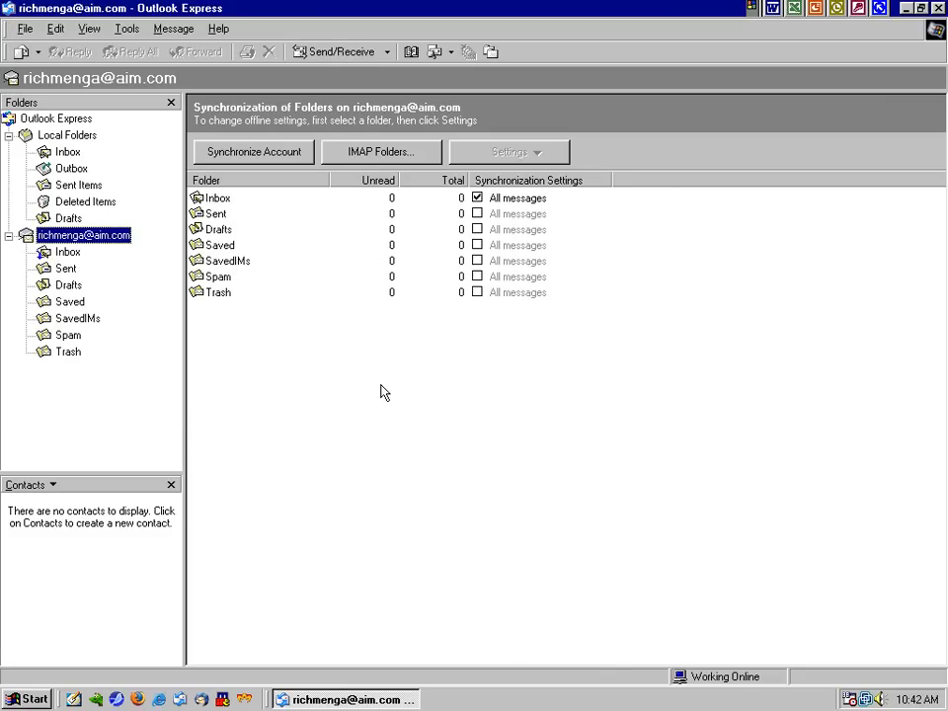
Open the AIM account's Inbox, glance at Sent, and return to the Inbox
{"action": "left_click", "coordinate": [9, 135]}
{"action": "left_click", "coordinate": [65, 169]}
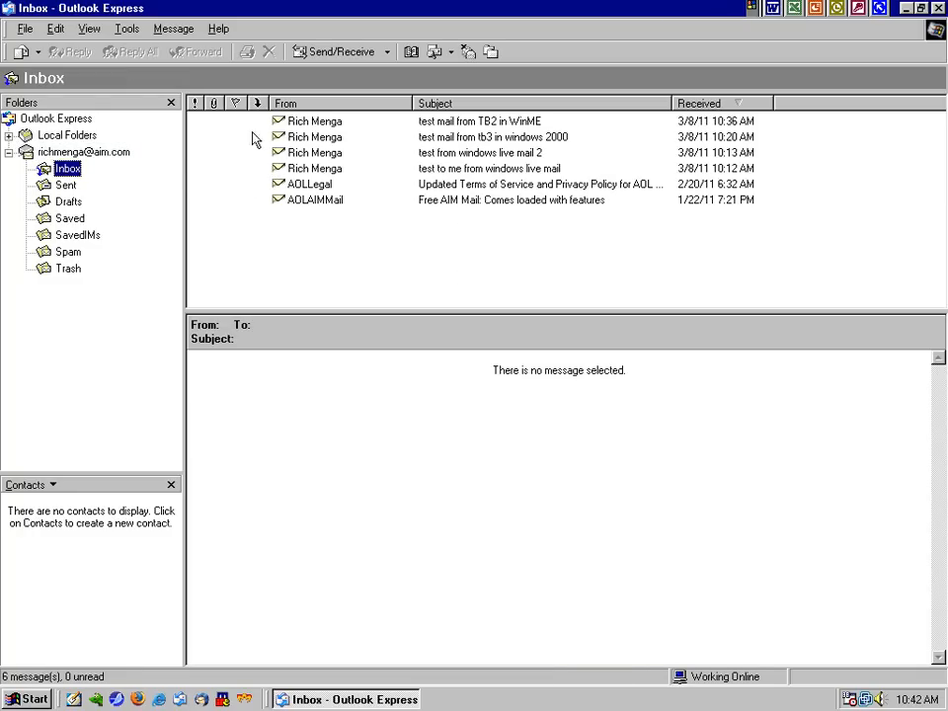
{"action": "left_click", "coordinate": [61, 185]}
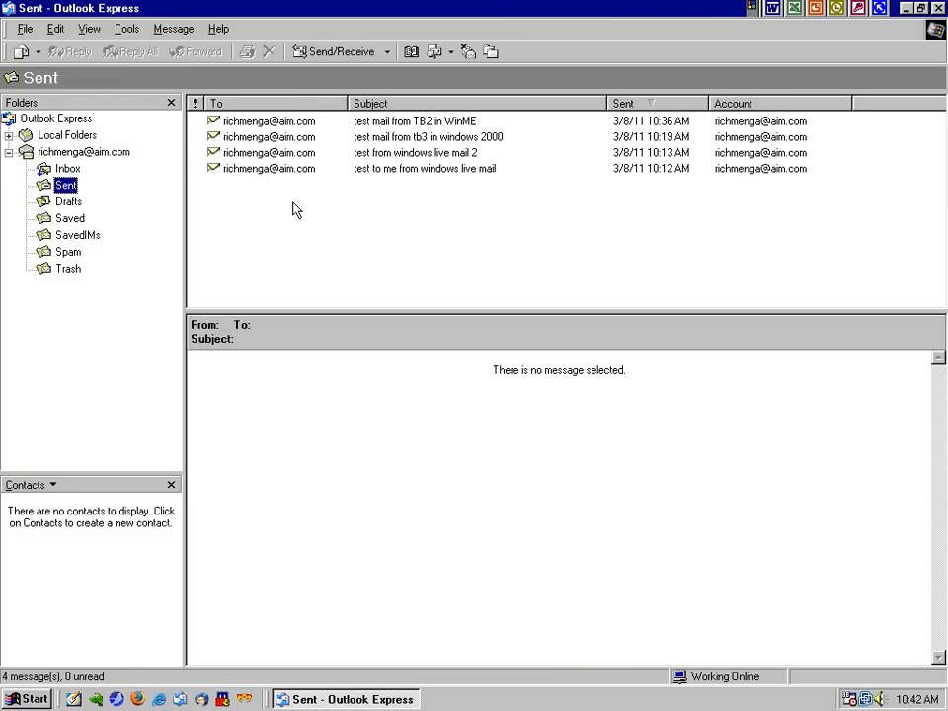
{"action": "left_click", "coordinate": [68, 170]}
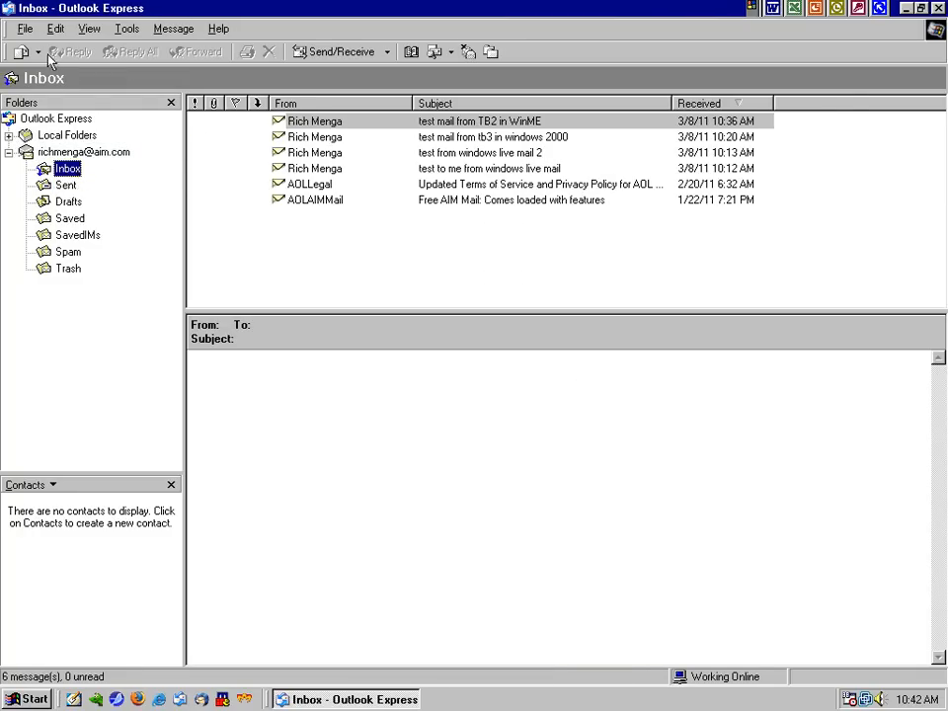
Draft a self-addressed 'test mail from Win98 OE' message, then close it without saving
{"action": "left_click", "coordinate": [20, 52]}
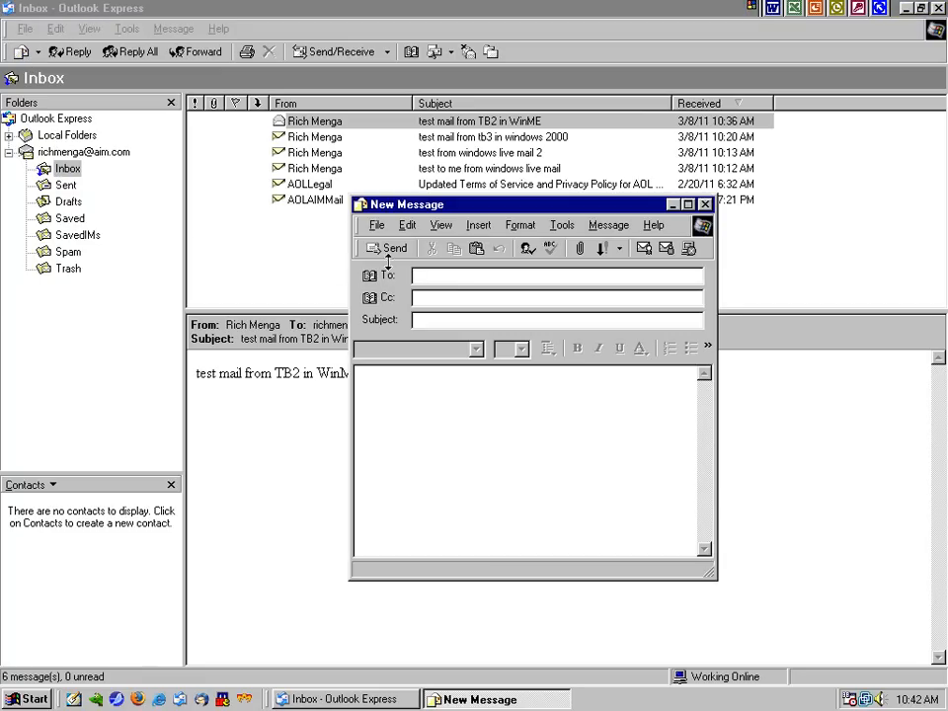
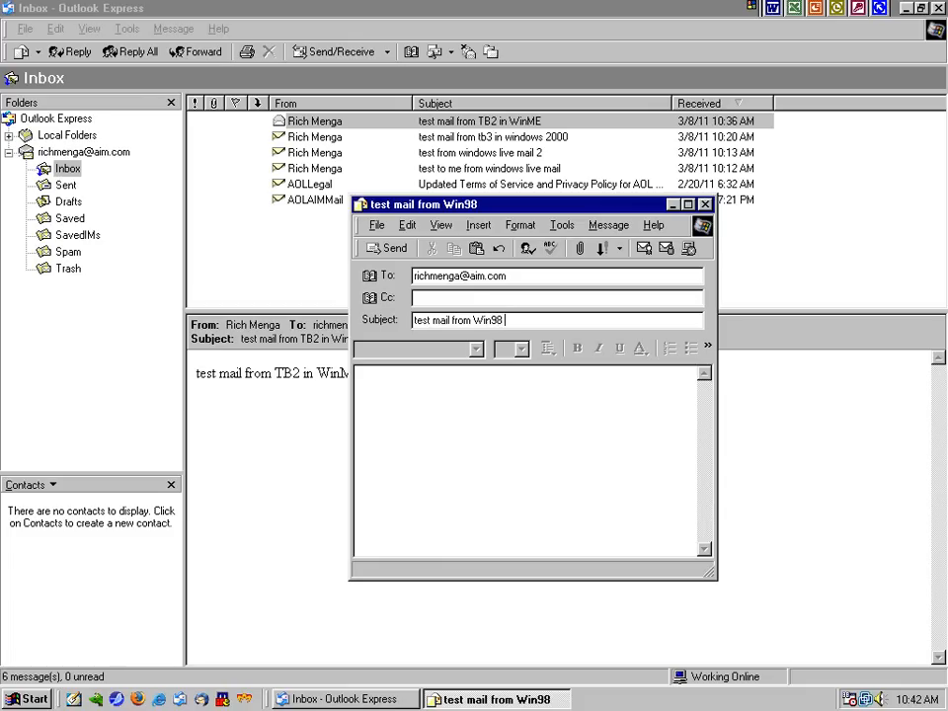
{"action": "key", "text": "ctrl+a"}
{"action": "key", "text": "ctrl+c"}
{"action": "left_click", "coordinate": [504, 462]}
{"action": "key", "text": "ctrl+v"}
{"action": "key", "text": "Return"}
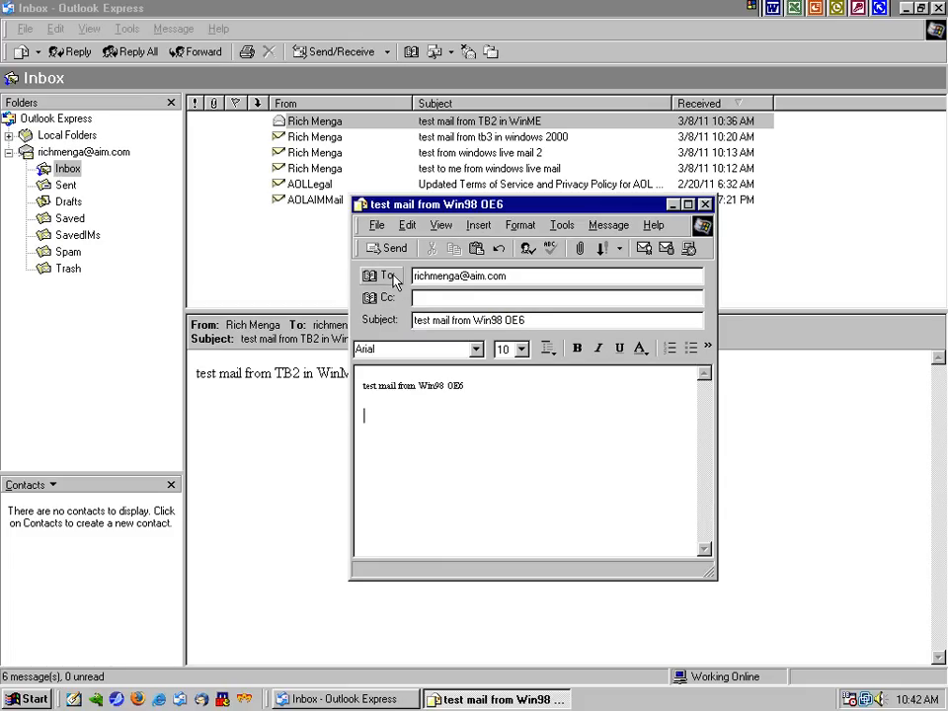
{"action": "key", "text": "BackSpace"}
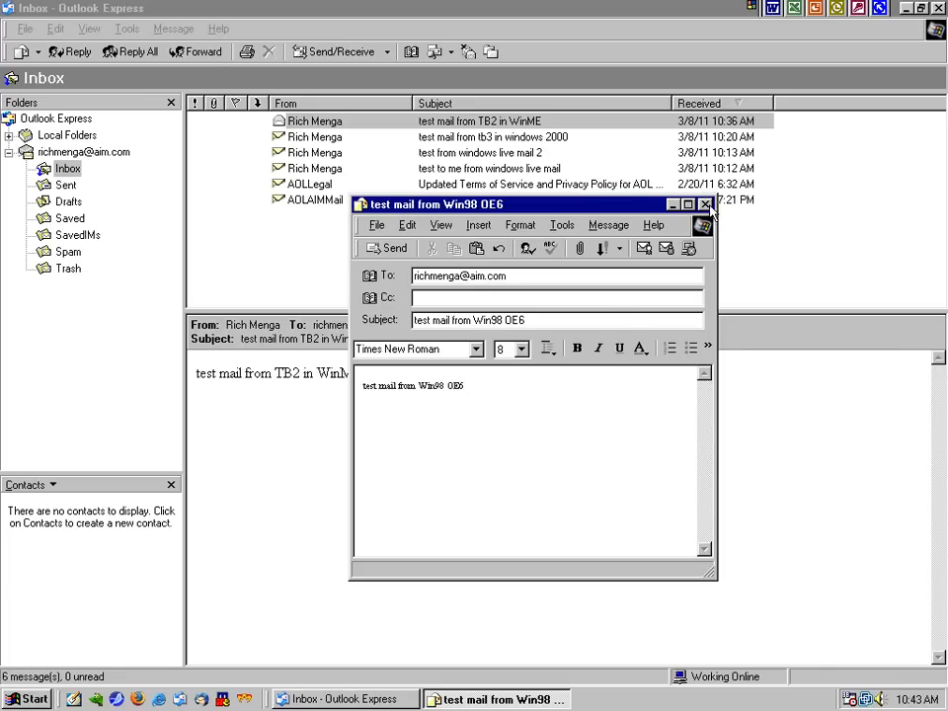
{"action": "left_click", "coordinate": [705, 204]}
{"action": "left_click", "coordinate": [476, 393]}
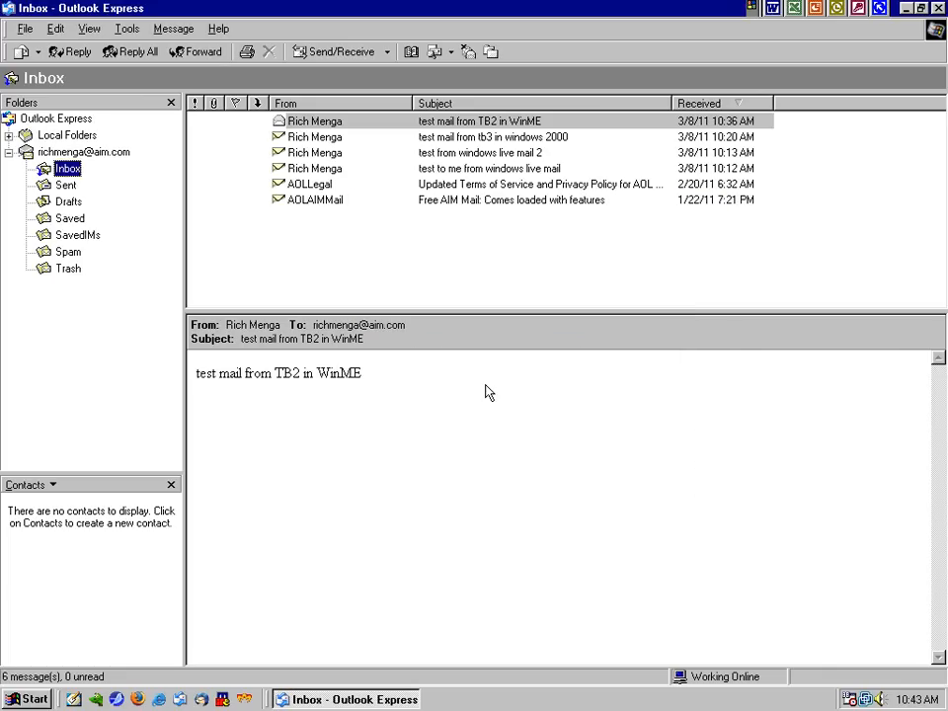
Open Options and browse the Read, Receipts and Send tabs, leaving the reading font unchanged
{"action": "left_click", "coordinate": [127, 28]}
{"action": "left_click", "coordinate": [150, 231]}
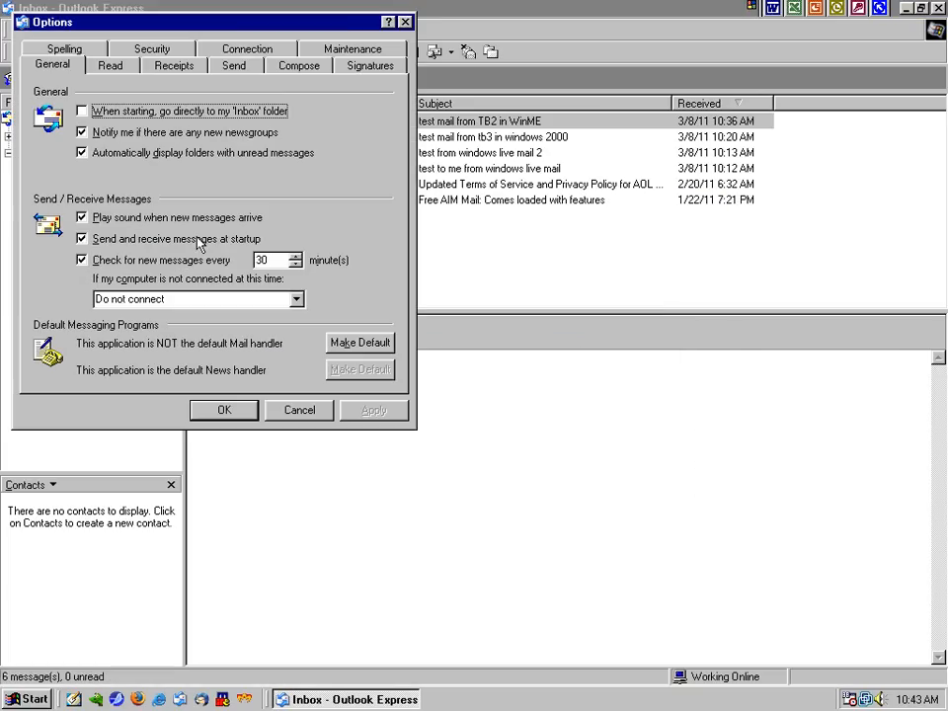
{"action": "left_click", "coordinate": [109, 66]}
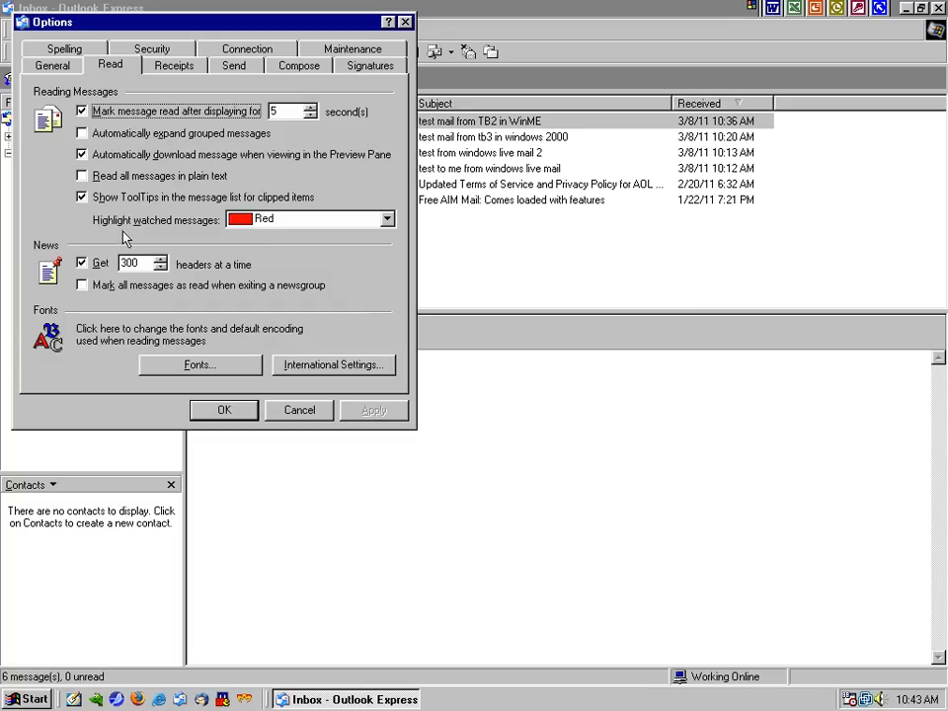
{"action": "left_click", "coordinate": [198, 363]}
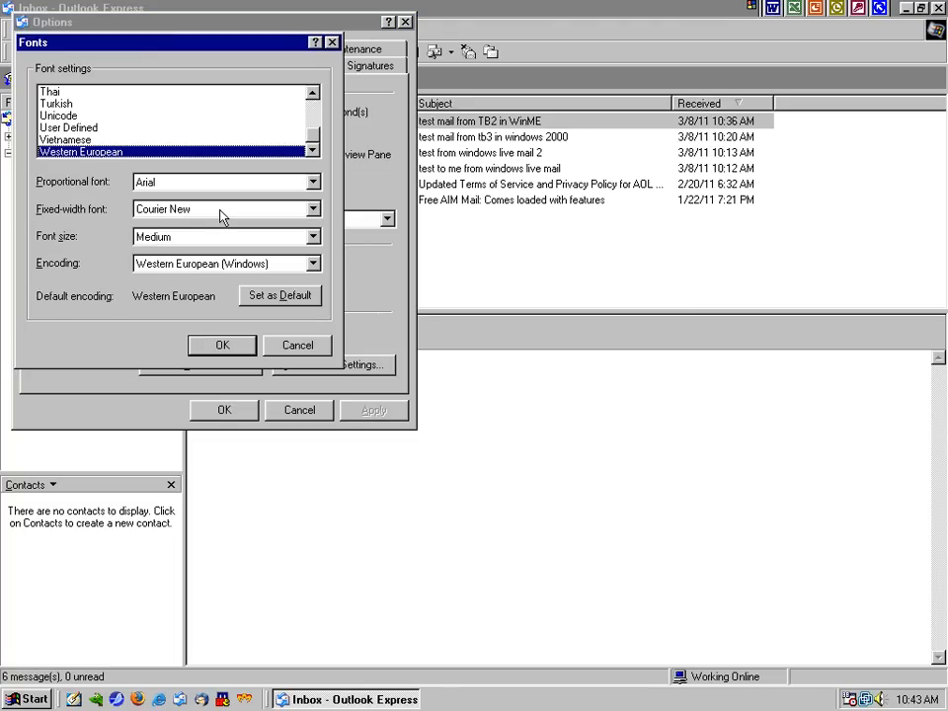
{"action": "left_click", "coordinate": [223, 343]}
{"action": "left_click", "coordinate": [188, 67]}
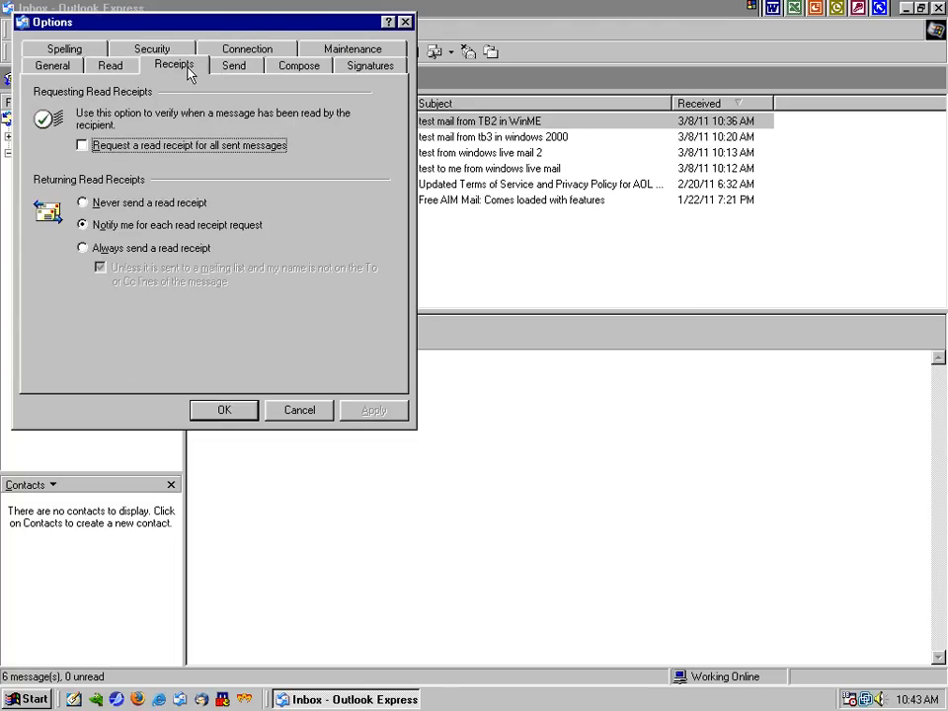
{"action": "left_click", "coordinate": [234, 66]}
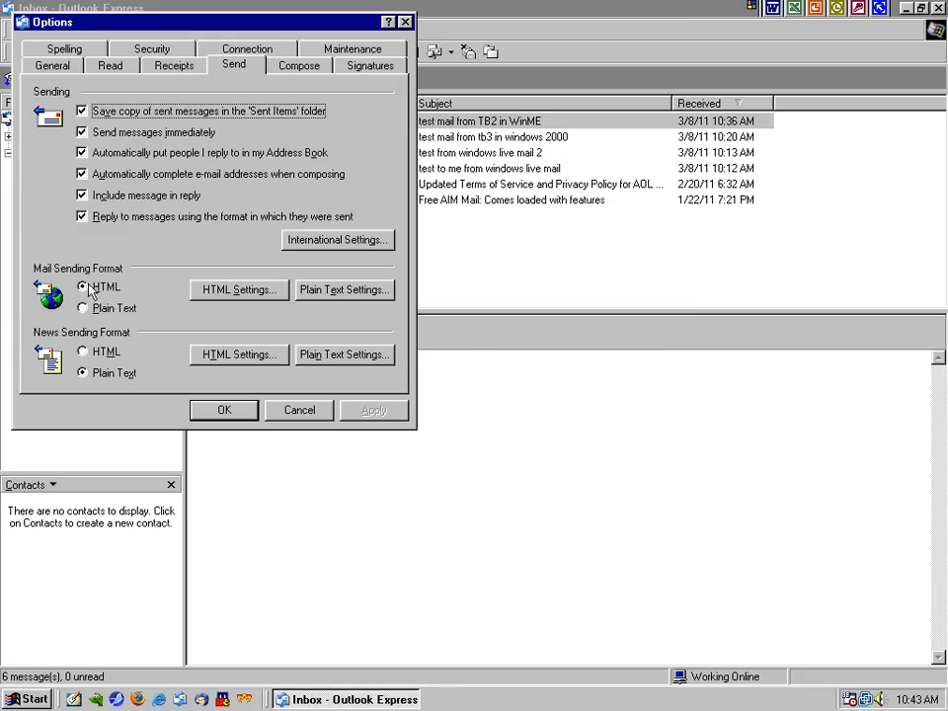
Set both the Mail and News compose fonts to 10 pt Arial
{"action": "left_click", "coordinate": [281, 68]}
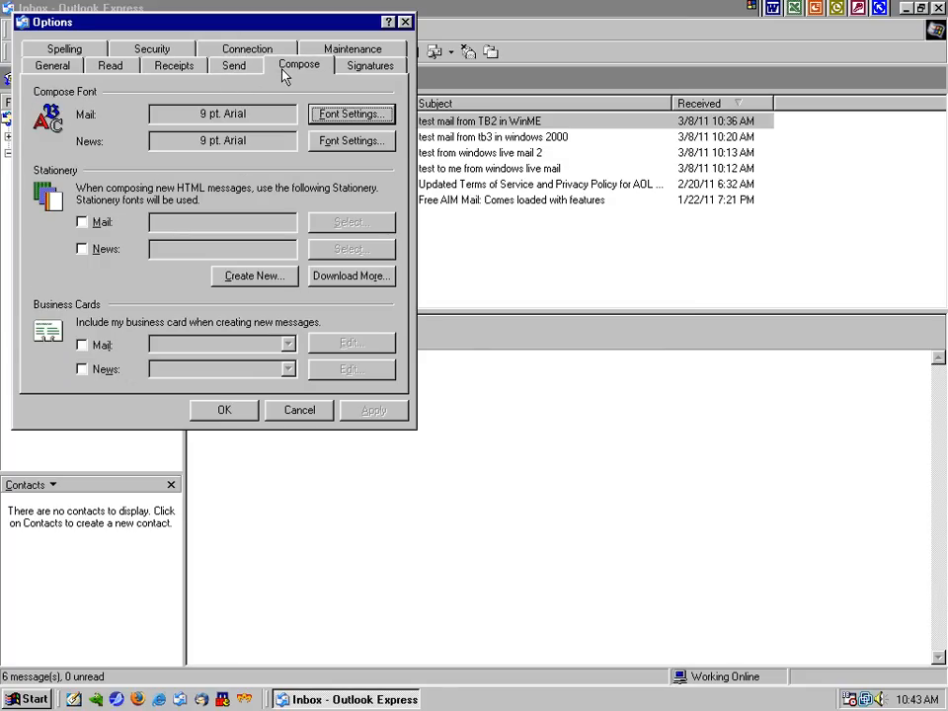
{"action": "left_click", "coordinate": [356, 114]}
{"action": "left_click", "coordinate": [285, 145]}
{"action": "left_click", "coordinate": [360, 115]}
{"action": "left_click", "coordinate": [328, 138]}
{"action": "left_click", "coordinate": [285, 145]}
{"action": "left_click", "coordinate": [356, 119]}
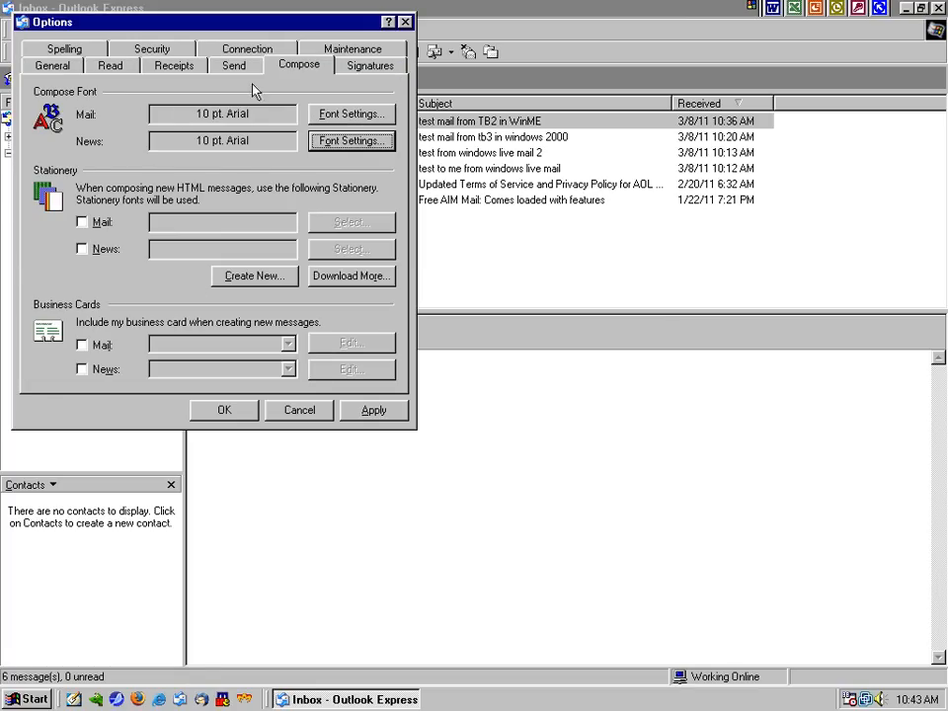
Review the Signatures, Maintenance, Connection, Security and Spelling tabs, then save the options
{"action": "left_click", "coordinate": [355, 66]}
{"action": "left_click", "coordinate": [335, 47]}
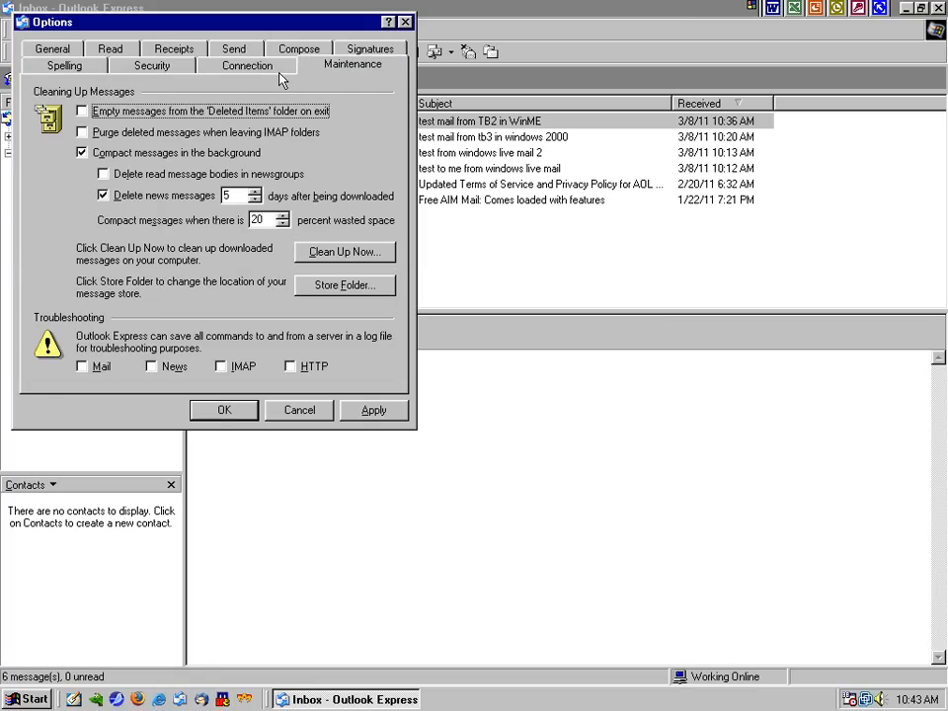
{"action": "left_click", "coordinate": [248, 66]}
{"action": "left_click", "coordinate": [153, 66]}
{"action": "left_click", "coordinate": [65, 65]}
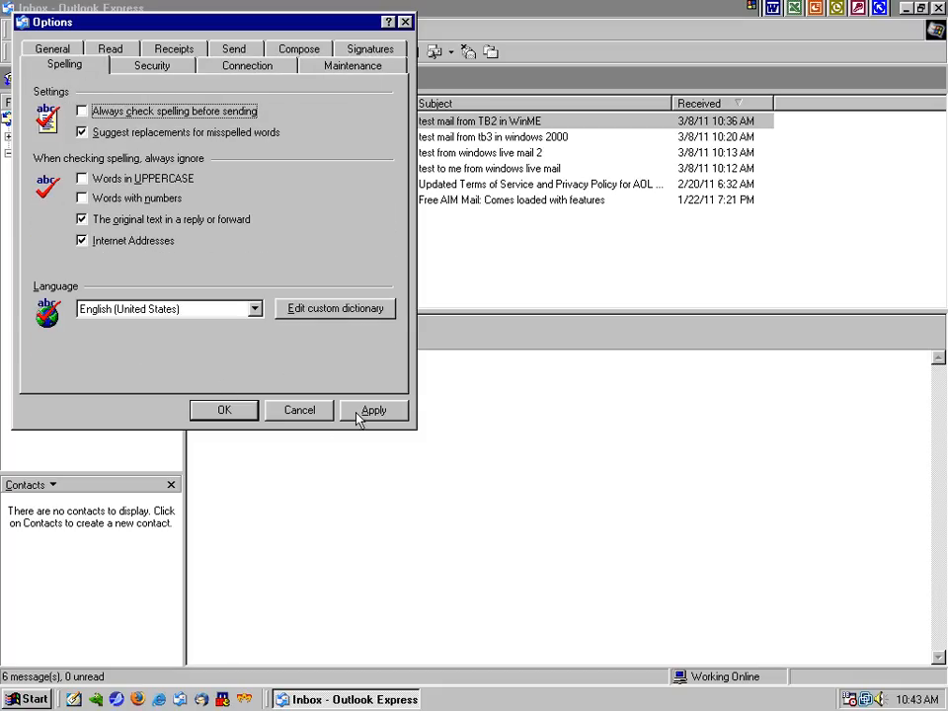
{"action": "left_click", "coordinate": [243, 408]}
Start a new message addressed to the account's own AIM address
{"action": "key", "text": "ctrl+n"}
{"action": "left_click", "coordinate": [406, 377]}
{"action": "type", "text": "asdasd"}
{"action": "key", "text": "BackSpace"}
{"action": "key", "text": "BackSpace"}
{"action": "key", "text": "BackSpace"}
{"action": "key", "text": "BackSpace"}
{"action": "key", "text": "BackSpace"}
{"action": "key", "text": "BackSpace"}
{"action": "left_click", "coordinate": [438, 279]}
{"action": "key", "text": "Tab"}
Enter the subject 'test mail from Win98 OE6', leaving the body empty
{"action": "type", "text": "test mail"}
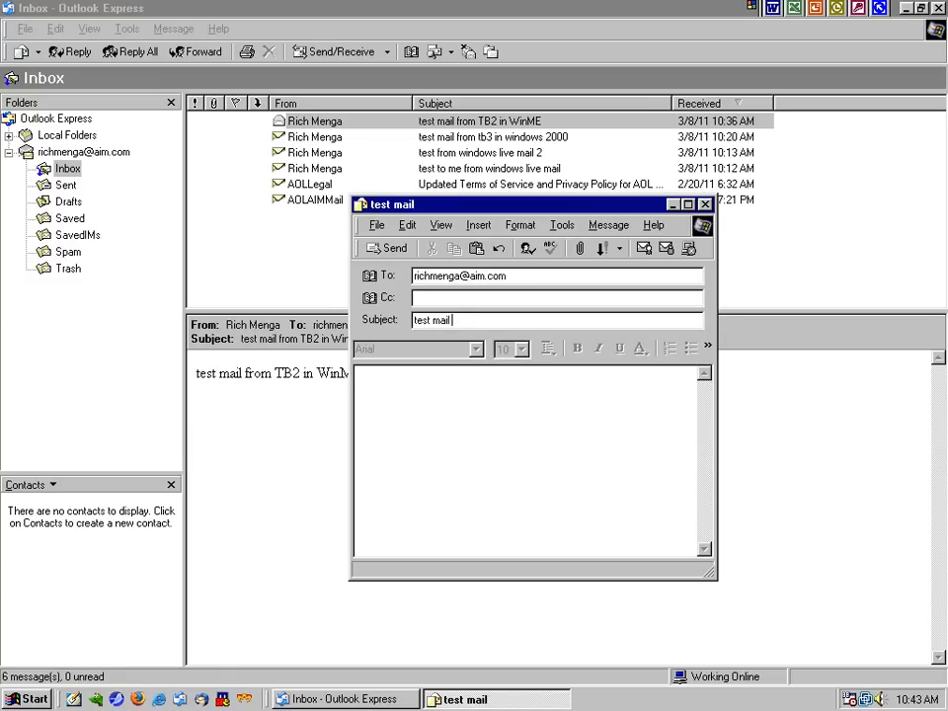
{"action": "type", "text": " from Win98 OE"}
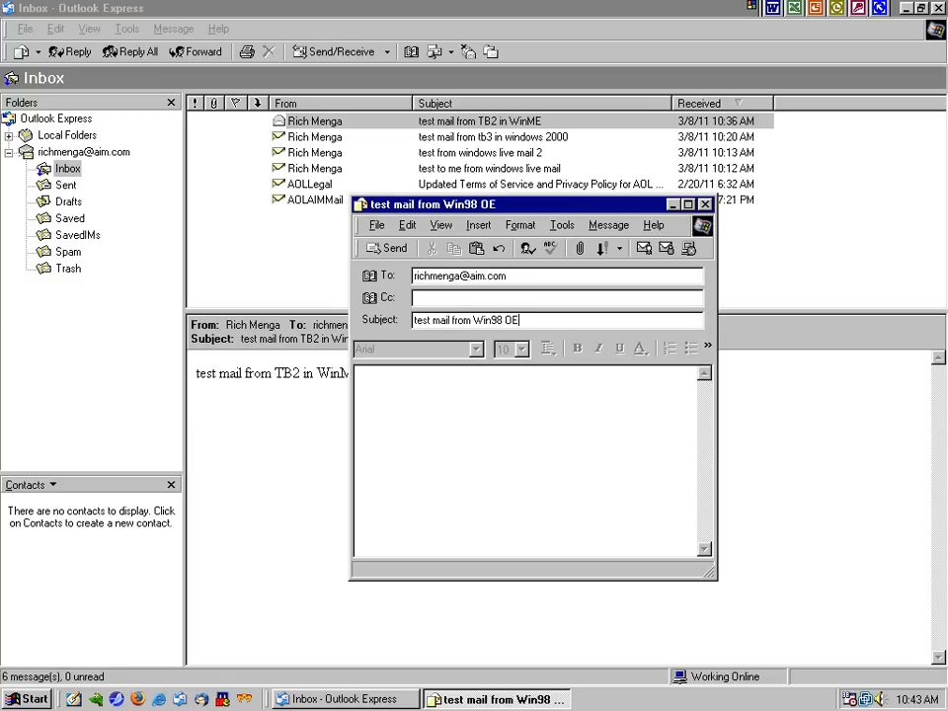
{"action": "type", "text": "6"}
{"action": "key", "text": "ctrl+a"}
{"action": "left_click", "coordinate": [460, 402]}
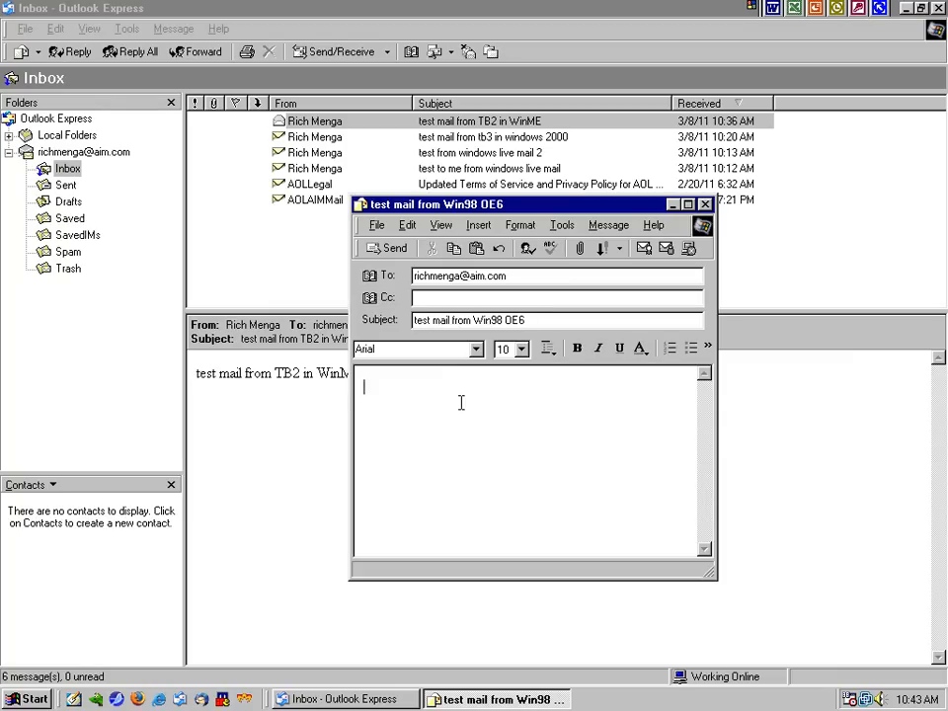
{"action": "key", "text": "ctrl+v"}
{"action": "key", "text": "Return"}
{"action": "key", "text": "BackSpace"}
{"action": "key", "text": "ctrl+a"}
{"action": "key", "text": "BackSpace"}
Type 'test mail from Win98 OE6' as the body and send the message
{"action": "left_click", "coordinate": [441, 326]}
{"action": "key", "text": "ctrl+a"}
{"action": "left_click", "coordinate": [447, 374]}
{"action": "type", "text": "test mail from Win98 OPE"}
{"action": "key", "text": "BackSpace"}
{"action": "key", "text": "BackSpace"}
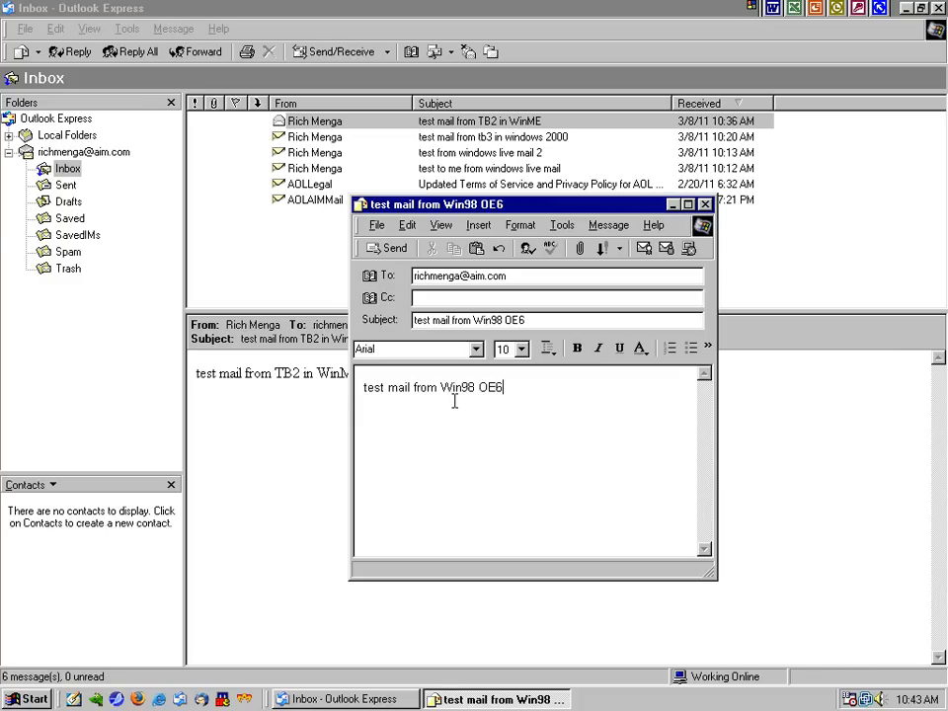
{"action": "key", "text": "alt+s"}
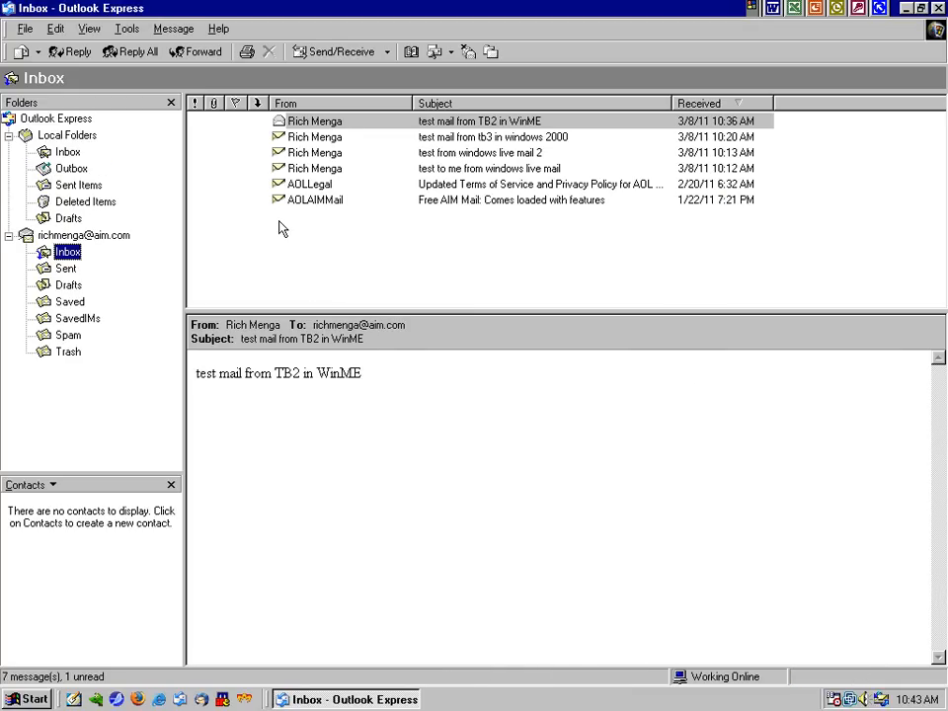
Preview the arrived test message in the Inbox, then select its copy in Sent
{"action": "left_click", "coordinate": [285, 121]}
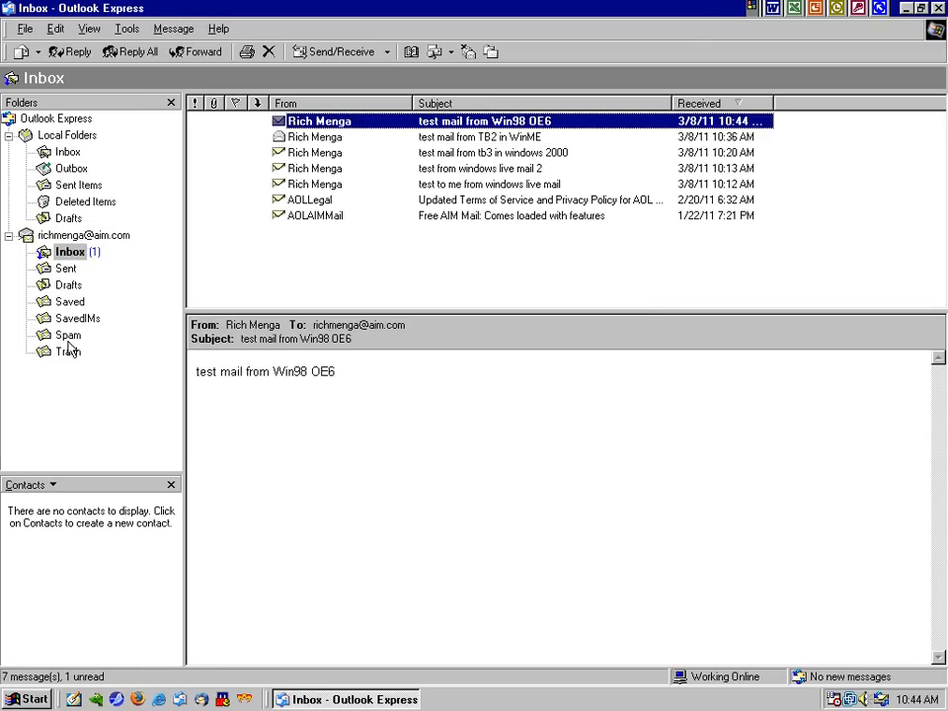
{"action": "left_click", "coordinate": [65, 267]}
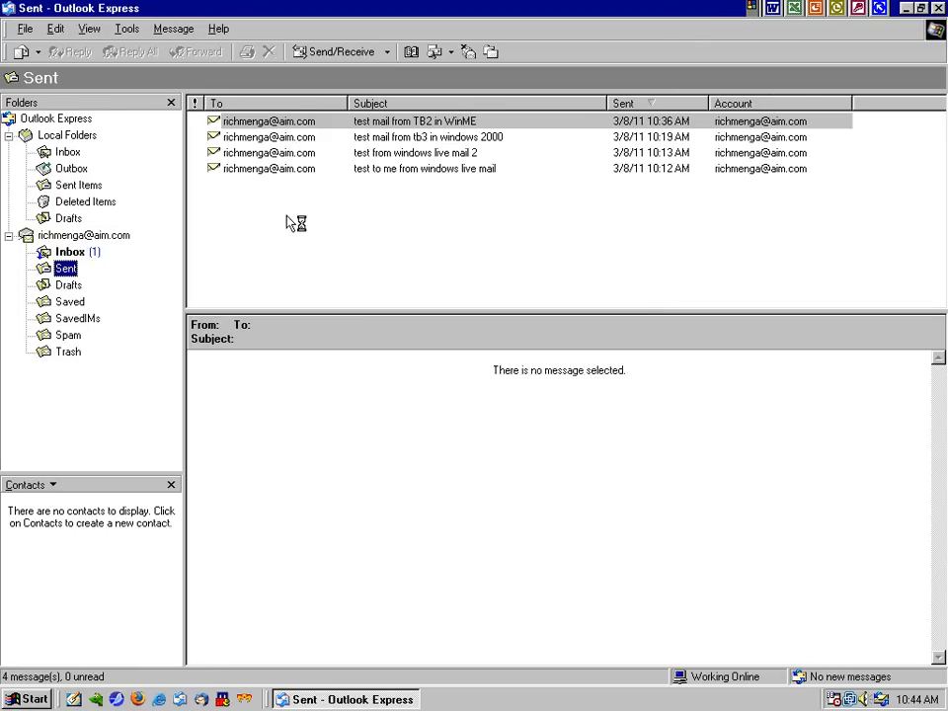
{"action": "left_click", "coordinate": [313, 123]}
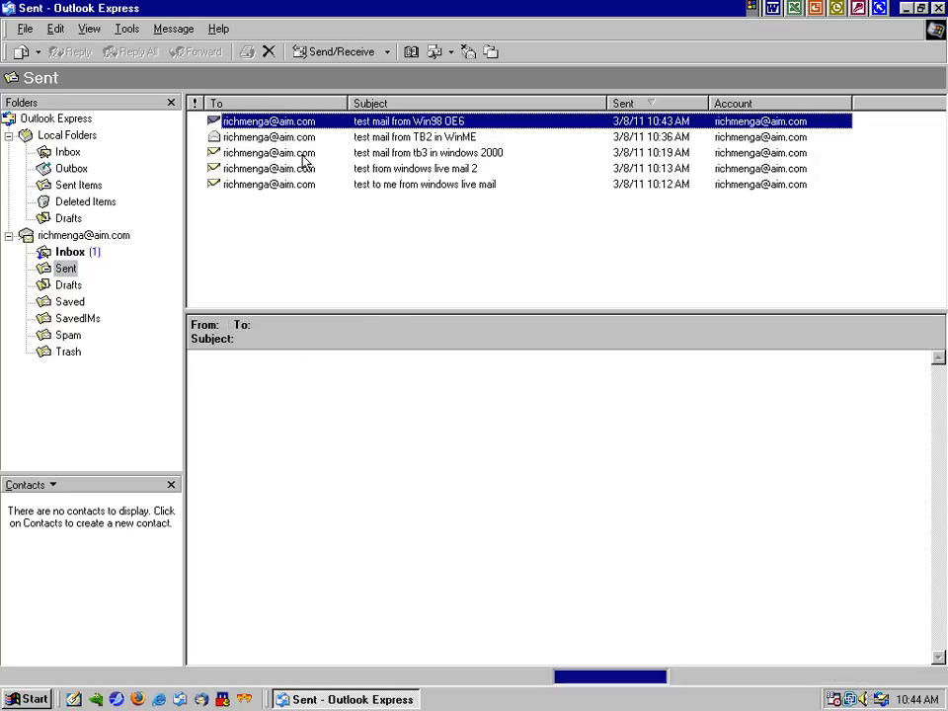
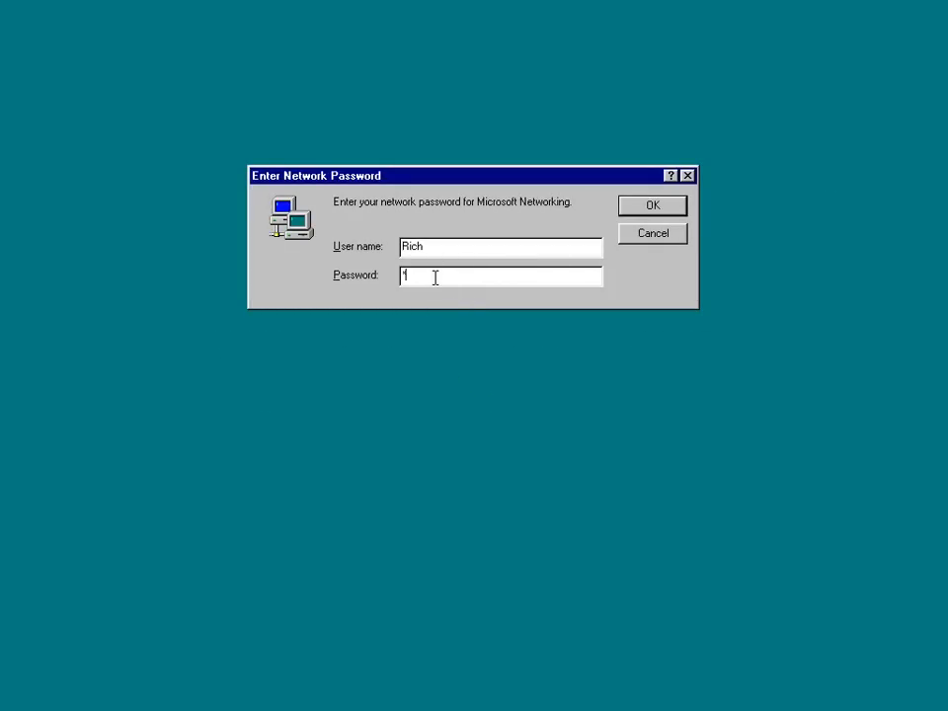
Submit the network logon password and launch Outlook Express from the Quick Launch bar
{"action": "key", "text": "Return"}
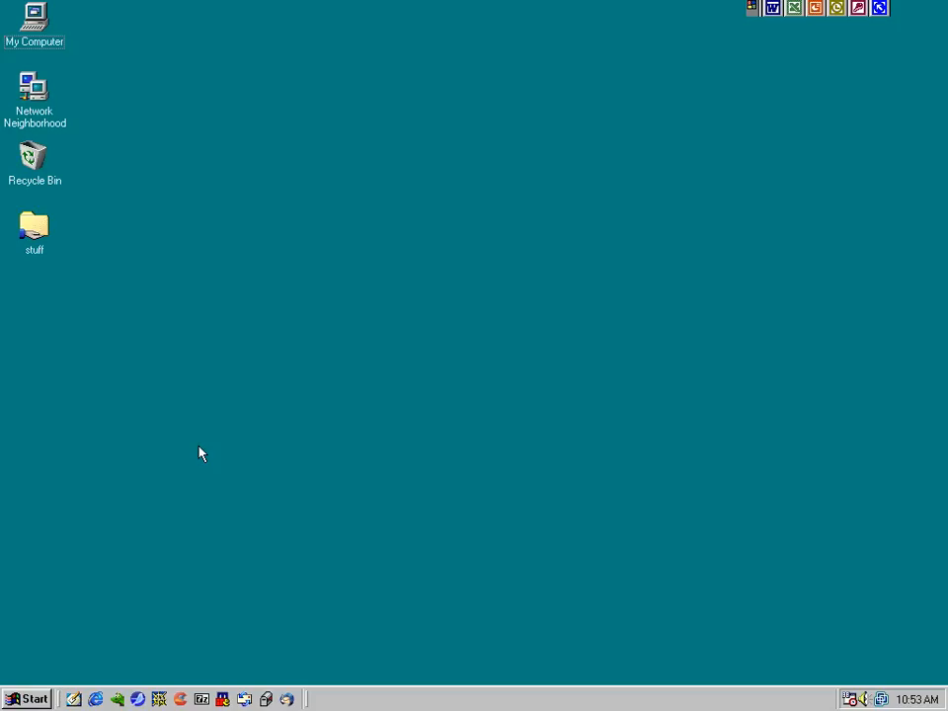
{"action": "left_click", "coordinate": [244, 700]}
Start adding a new mail account in Internet Accounts and enter the user's display name
{"action": "left_click", "coordinate": [186, 91]}
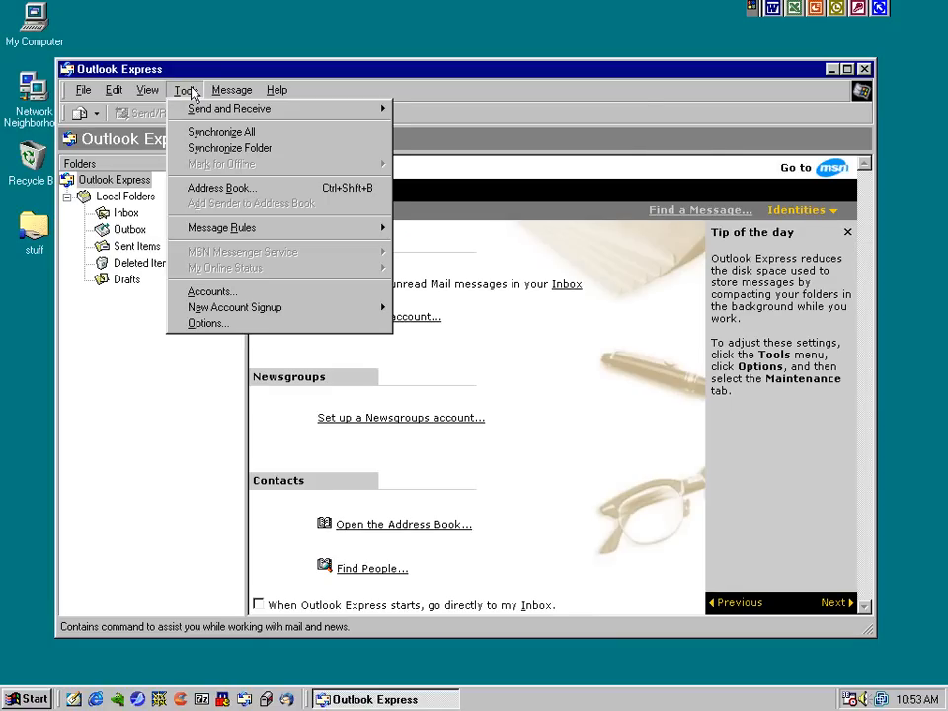
{"action": "left_click", "coordinate": [221, 296]}
{"action": "left_click", "coordinate": [311, 242]}
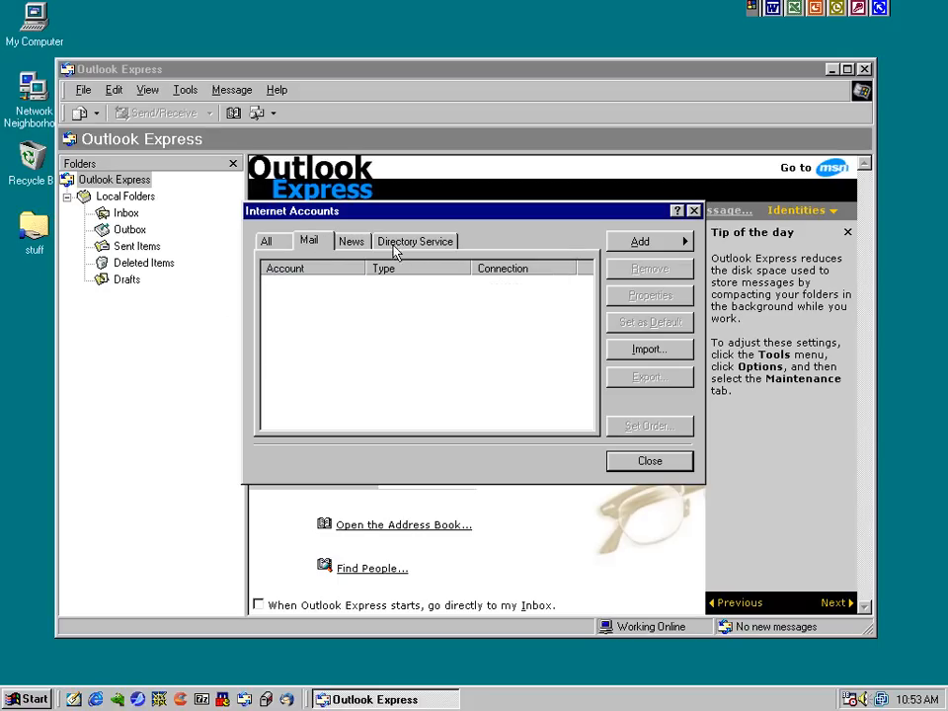
{"action": "left_click", "coordinate": [640, 241]}
{"action": "left_click", "coordinate": [719, 239]}
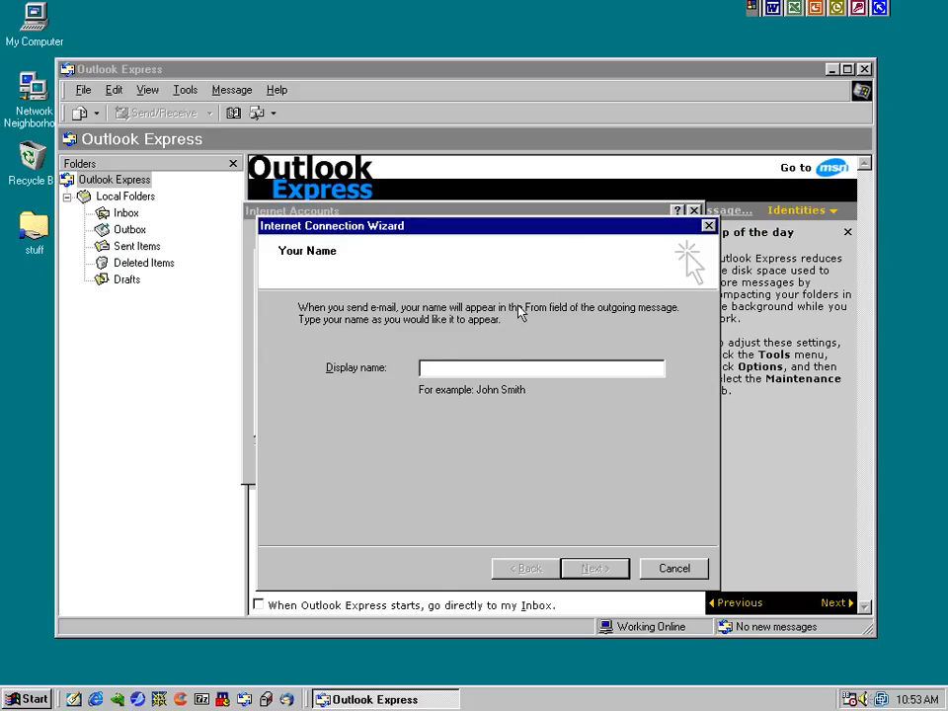
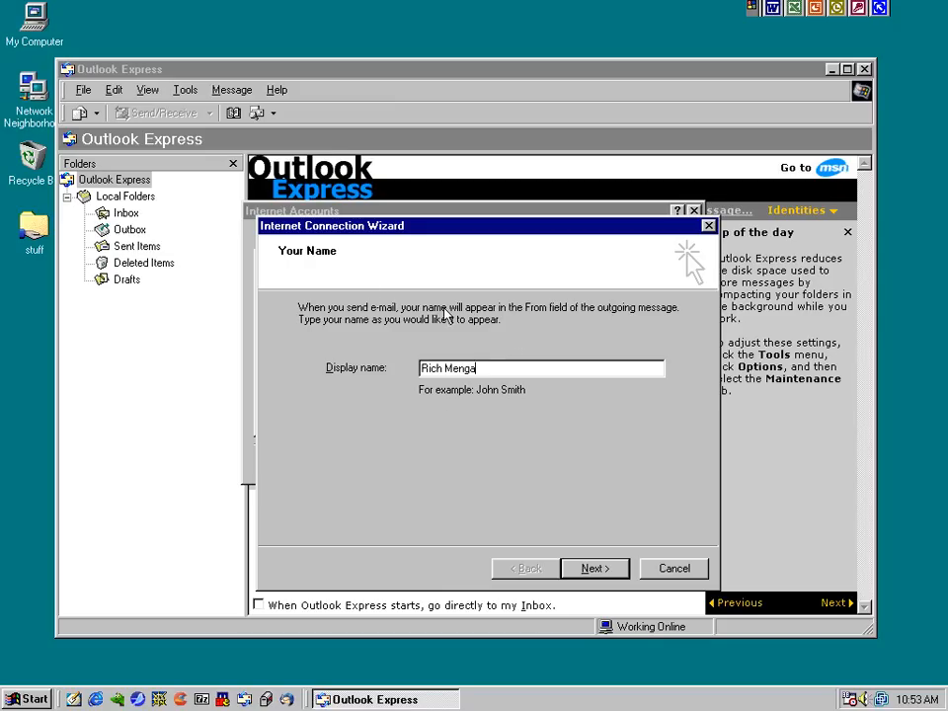
{"action": "left_click", "coordinate": [594, 569]}
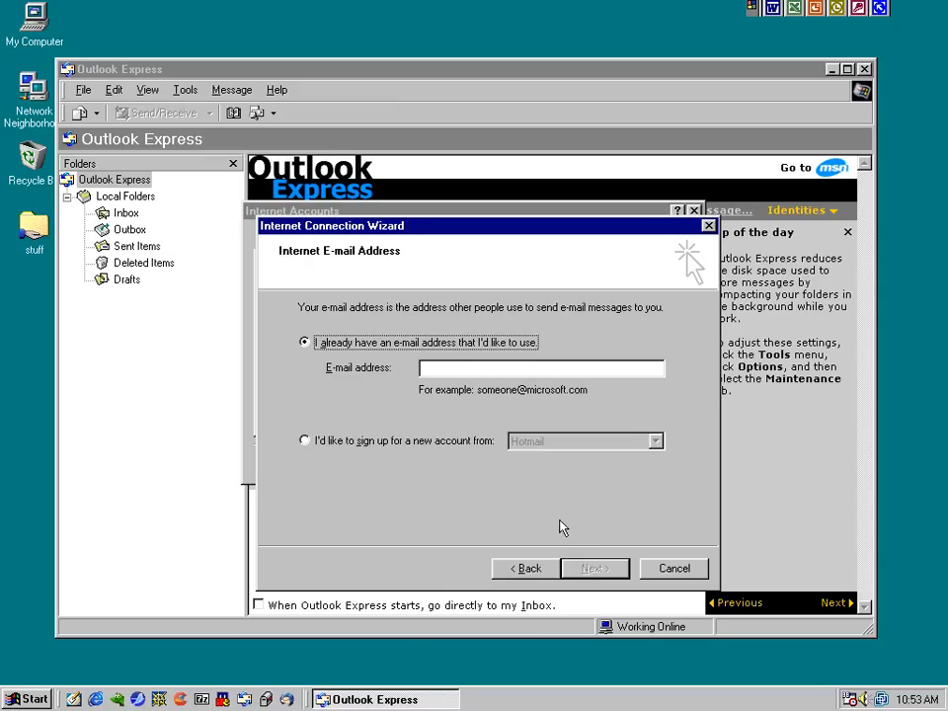
Enter the user's existing AIM e-mail address and continue to the incoming server type choice
{"action": "left_click", "coordinate": [471, 369]}
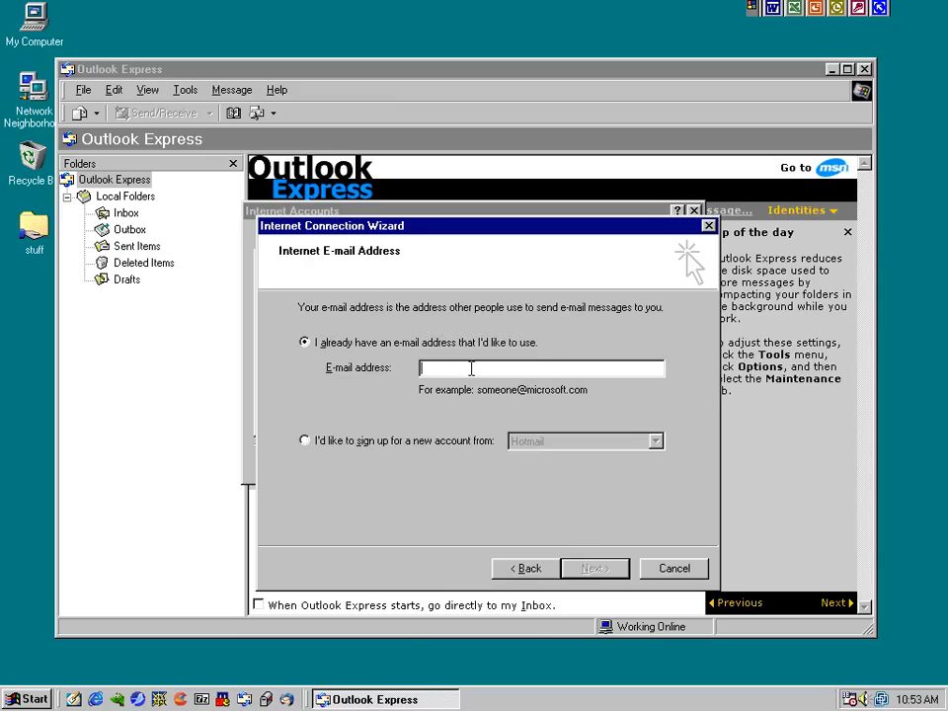
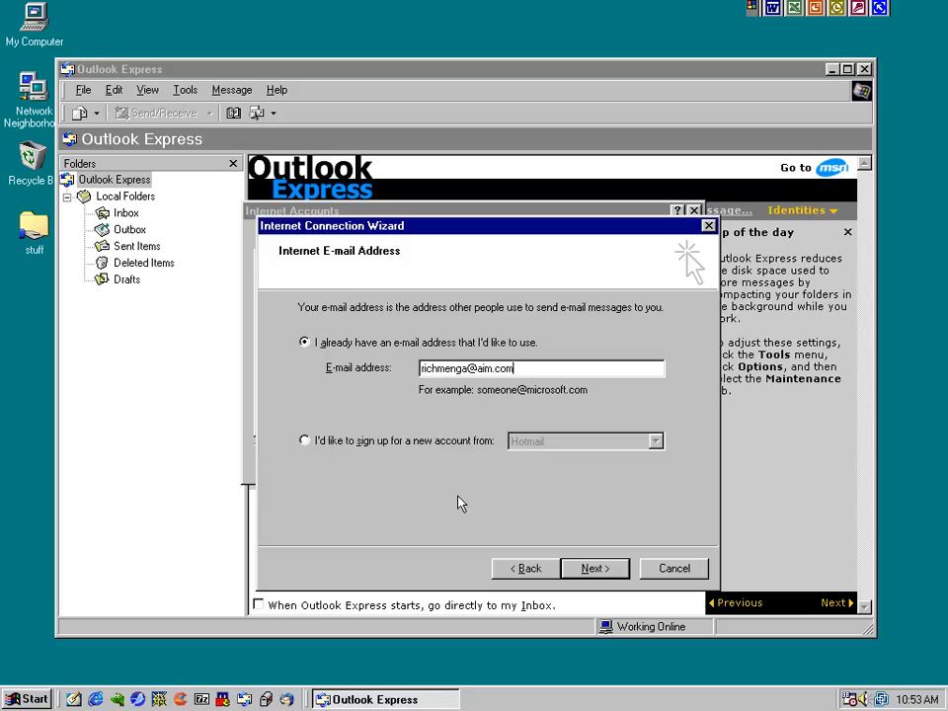
{"action": "left_click", "coordinate": [624, 447]}
{"action": "left_click", "coordinate": [612, 458]}
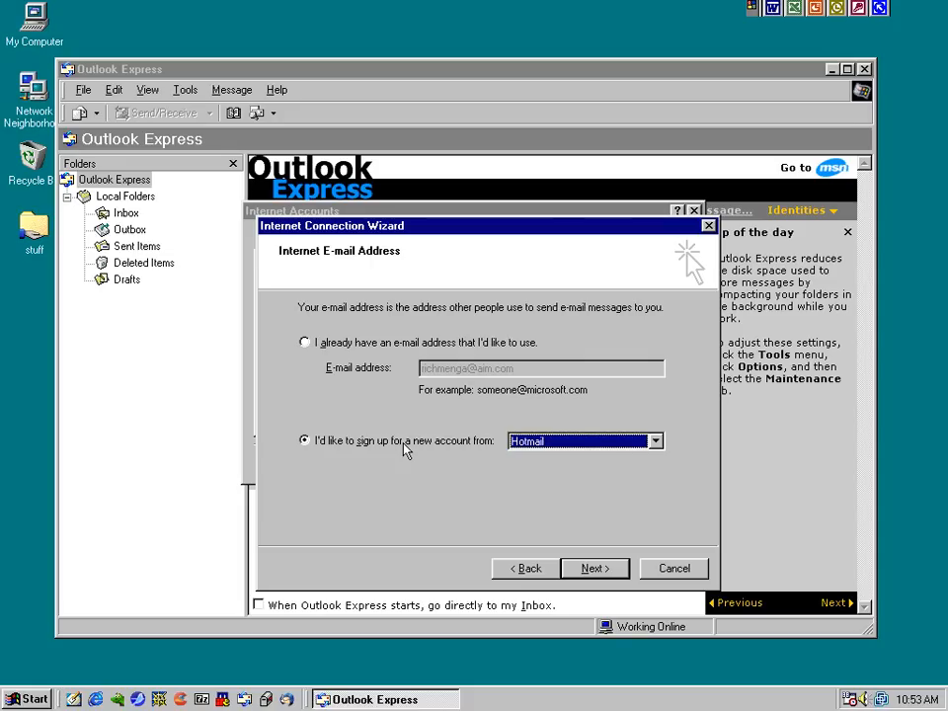
{"action": "left_click", "coordinate": [362, 343]}
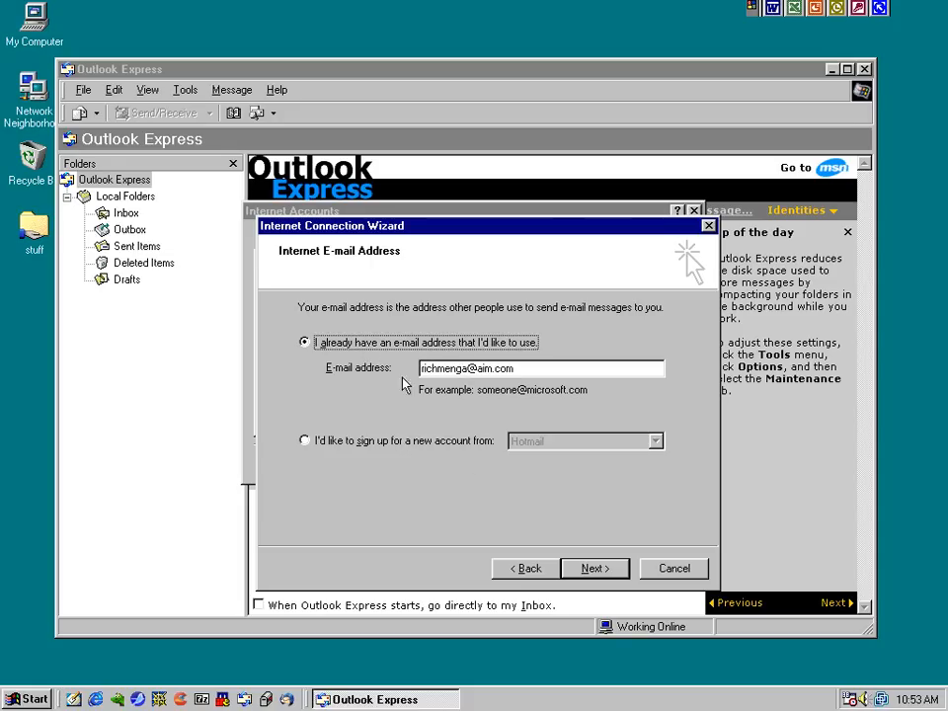
{"action": "left_click", "coordinate": [592, 572]}
{"action": "left_click", "coordinate": [444, 310]}
Choose IMAP with imap.aol.com as incoming and smtp.aol.com as outgoing server
{"action": "left_click", "coordinate": [457, 337]}
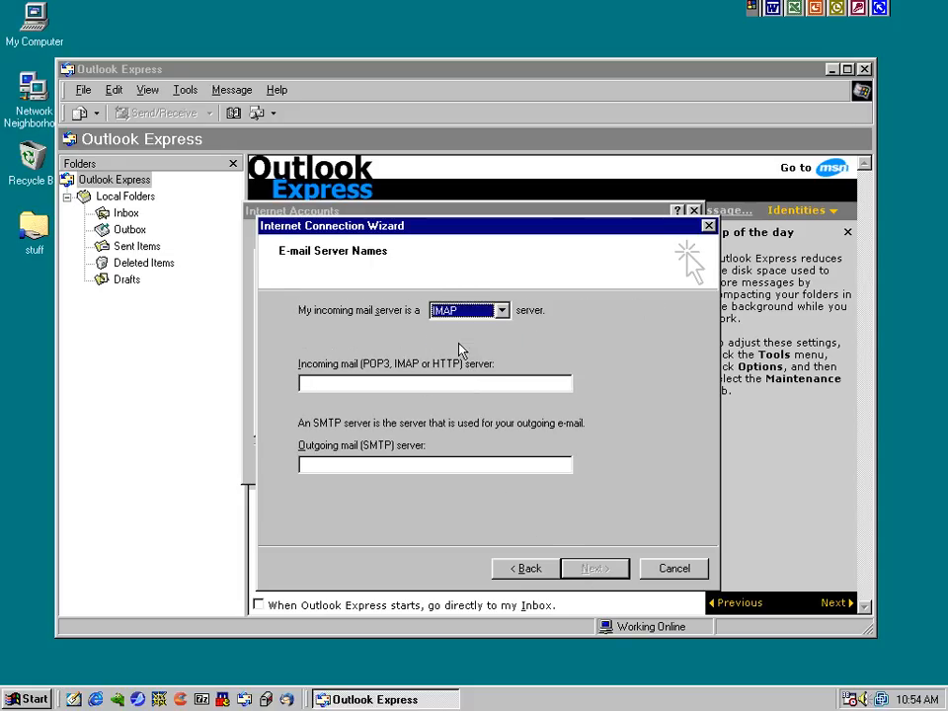
{"action": "left_click", "coordinate": [430, 385]}
{"action": "type", "text": "imap.aol.com"}
{"action": "key", "text": "Tab"}
{"action": "type", "text": "smtp.aol.com"}
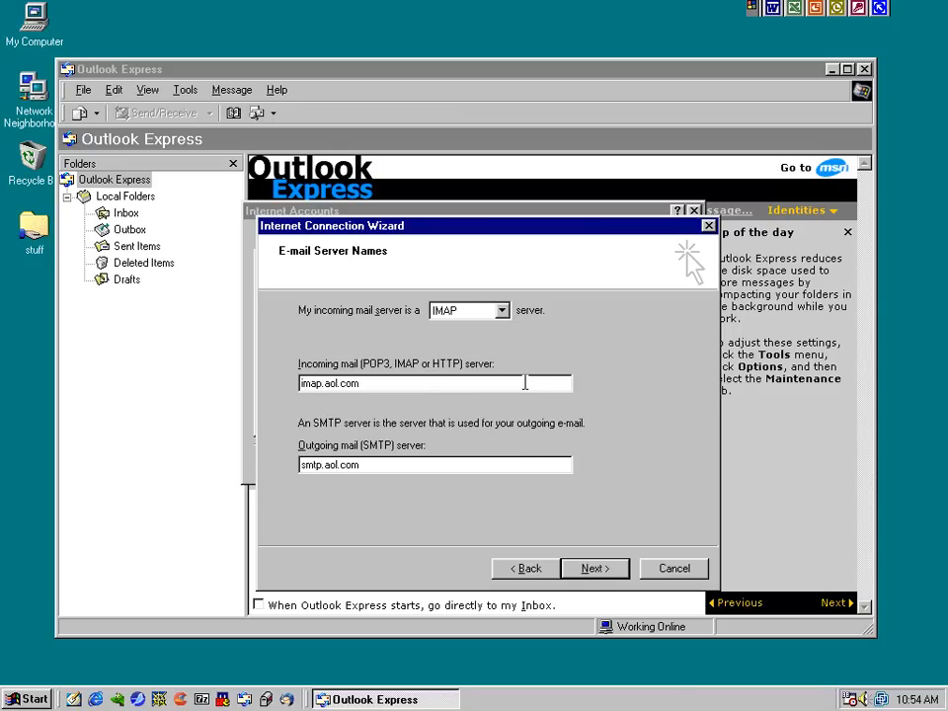
{"action": "left_click", "coordinate": [586, 571]}
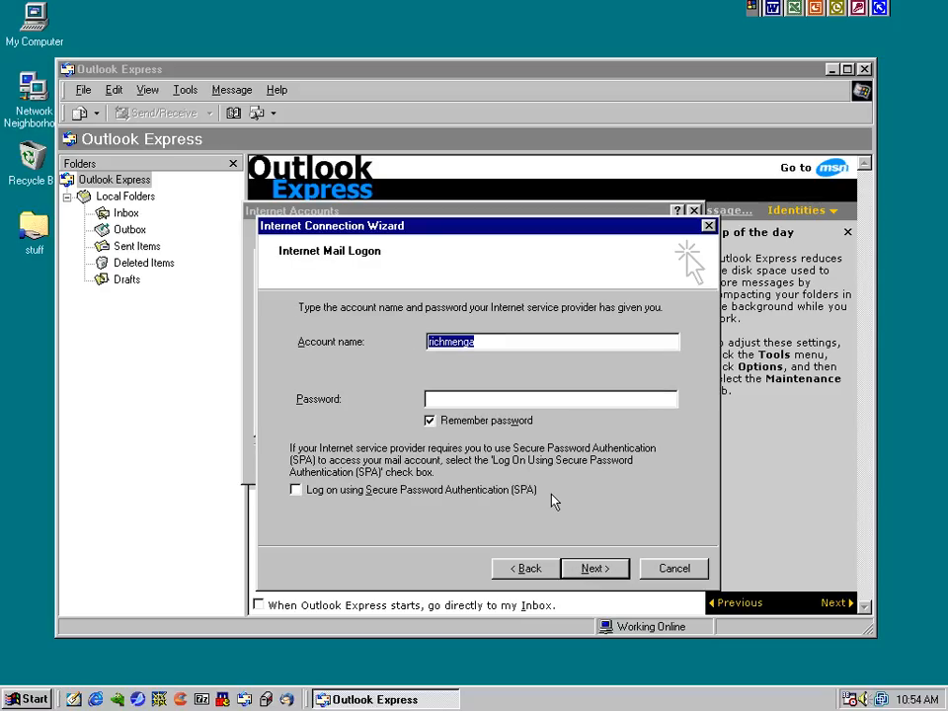
Correct the account name, enter the password, finish the wizard and select the imap.aol.com account
{"action": "key", "text": "End"}
{"action": "key", "text": "BackSpace"}
{"action": "type", "text": "a@aim.com"}
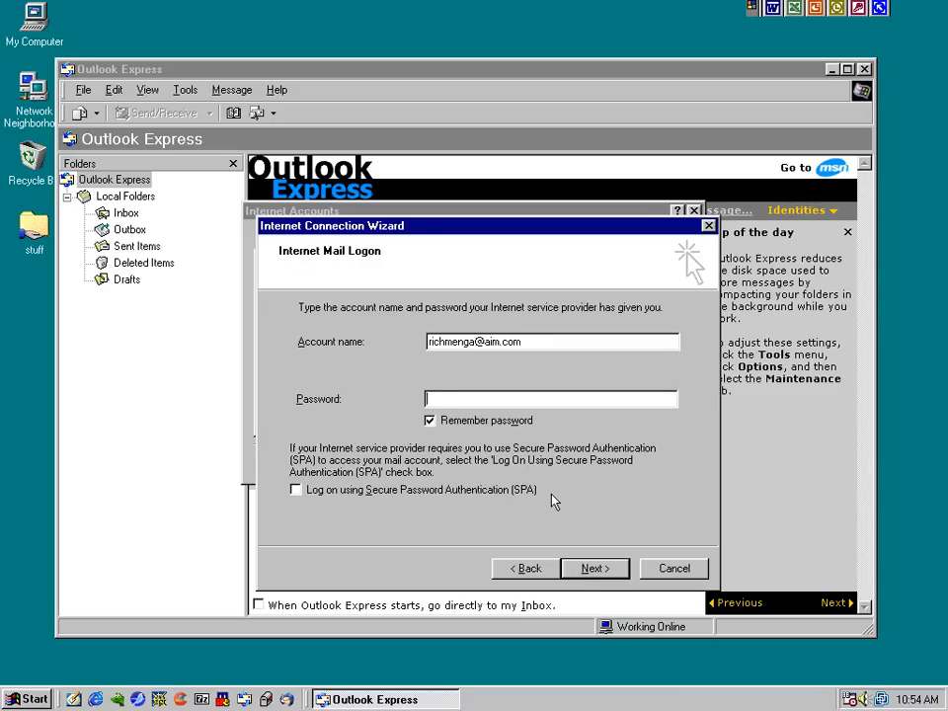
{"action": "type", "text": "********"}
{"action": "left_click", "coordinate": [596, 565]}
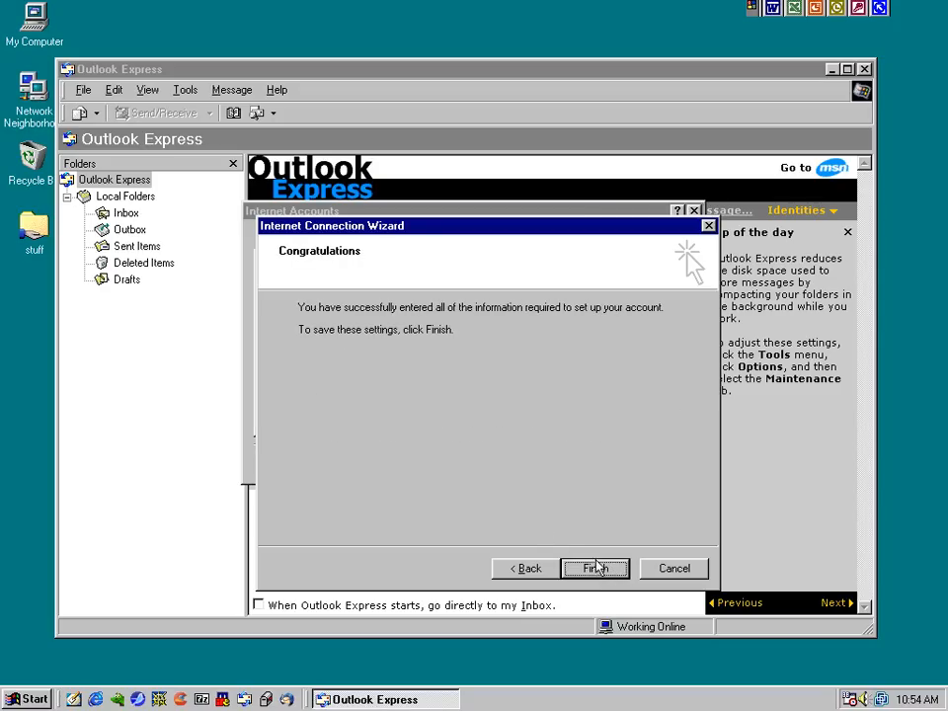
{"action": "left_click", "coordinate": [596, 567]}
{"action": "left_click", "coordinate": [285, 289]}
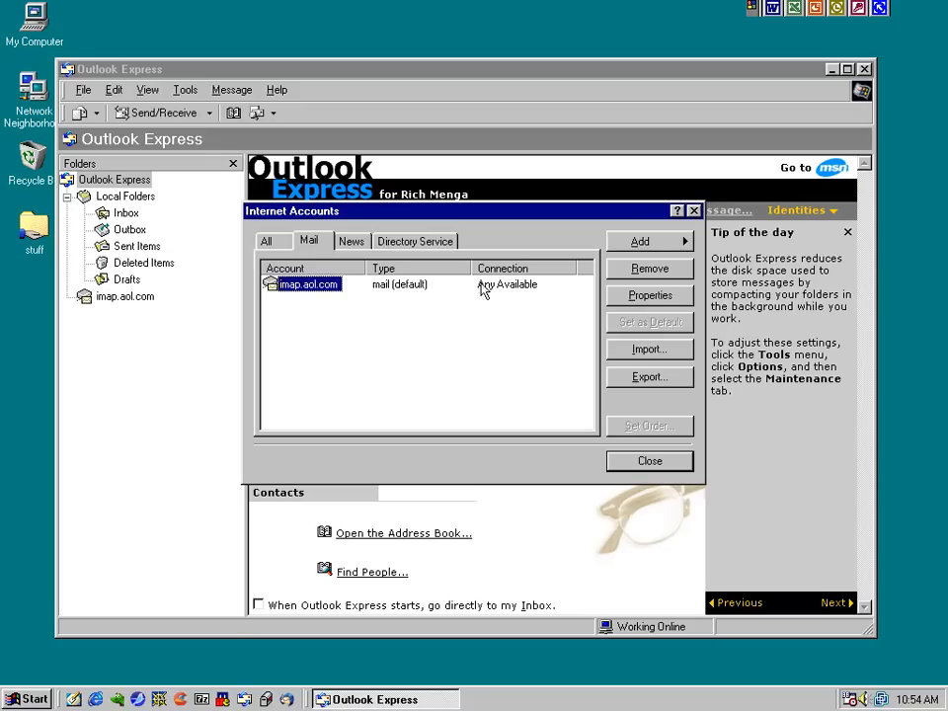
In the account properties, enter the AIM address and require outgoing authentication with a separate logon
{"action": "left_click", "coordinate": [649, 295]}
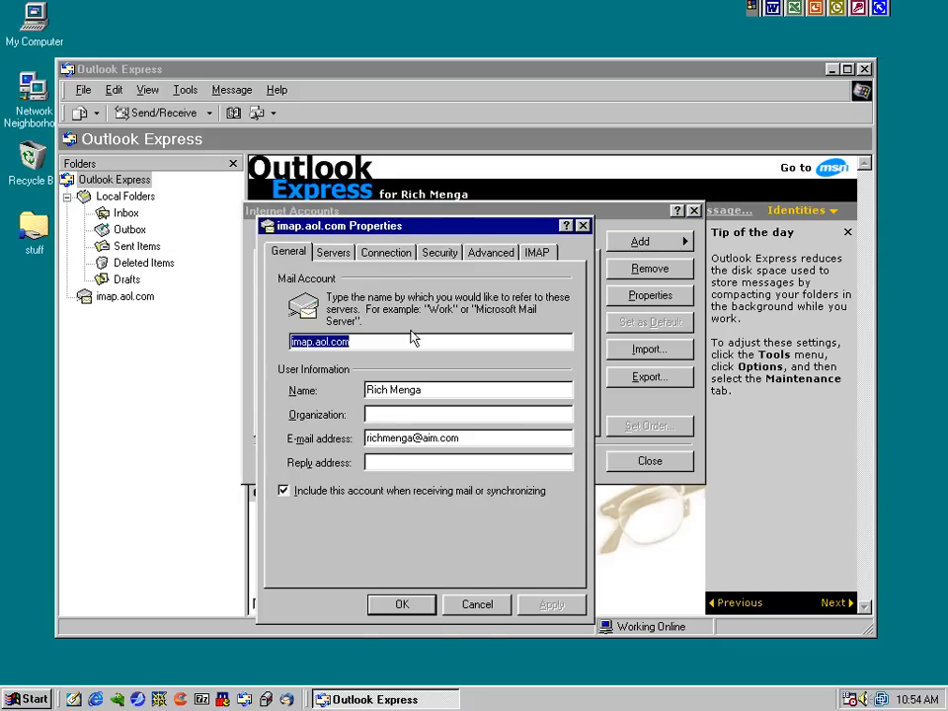
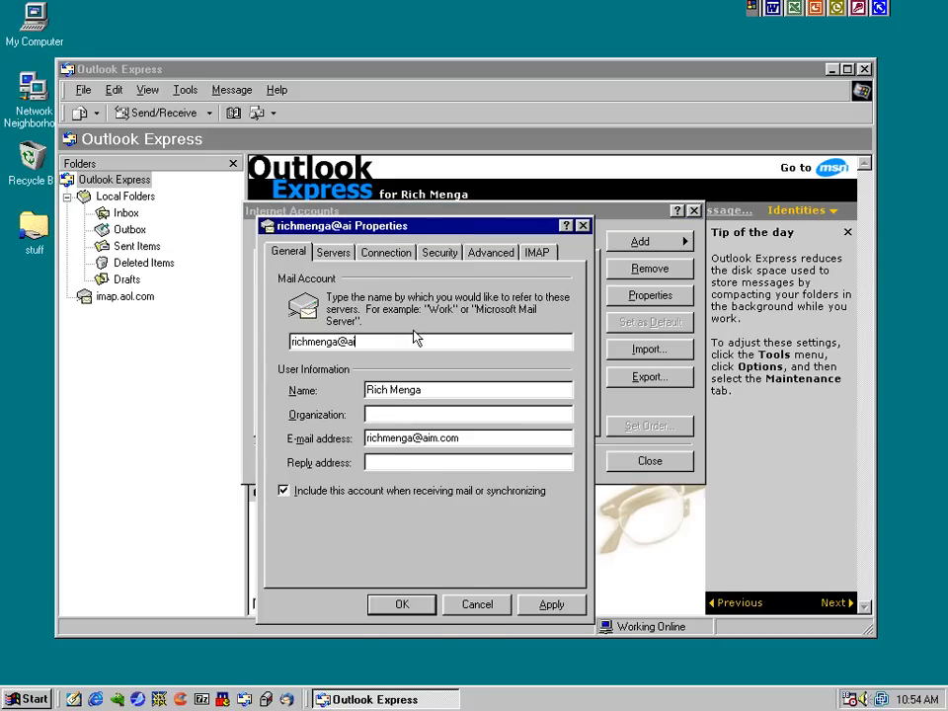
{"action": "left_click", "coordinate": [333, 252]}
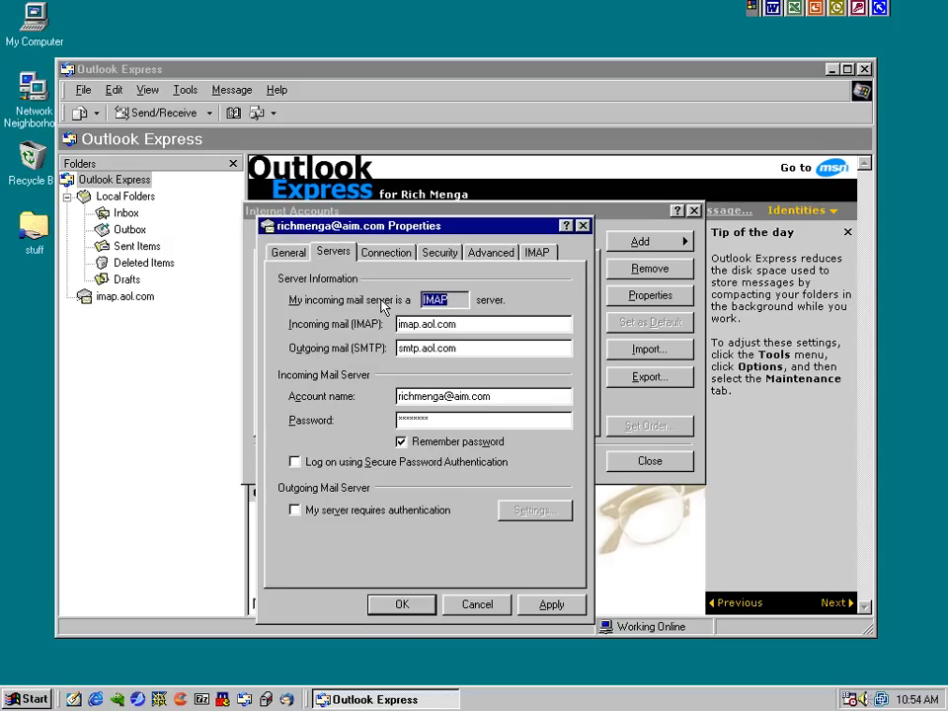
{"action": "left_click", "coordinate": [356, 511]}
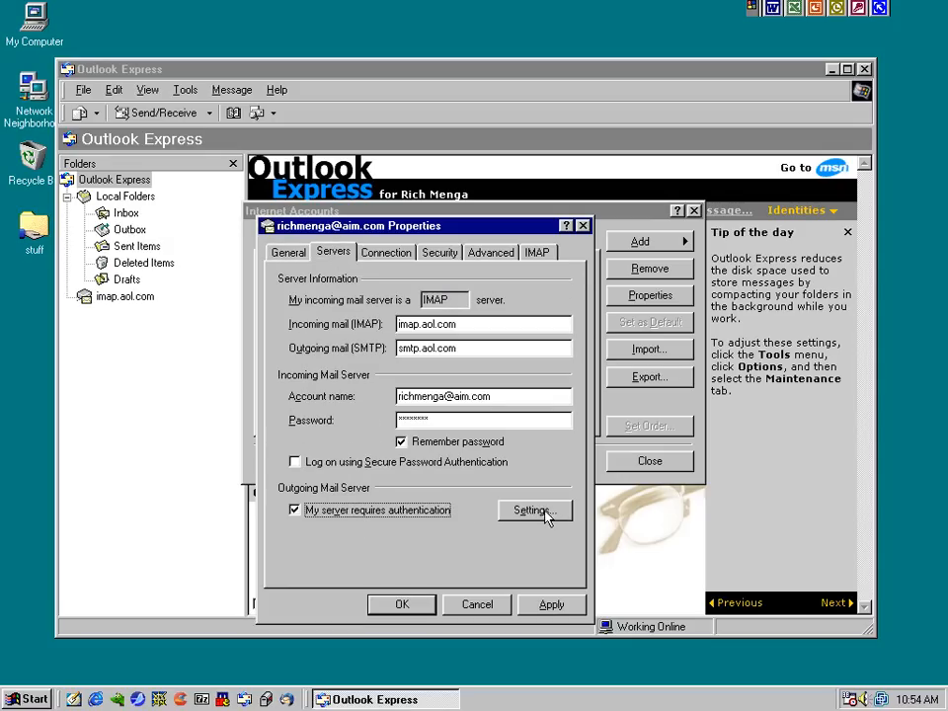
{"action": "left_click", "coordinate": [538, 512]}
{"action": "left_click", "coordinate": [337, 313]}
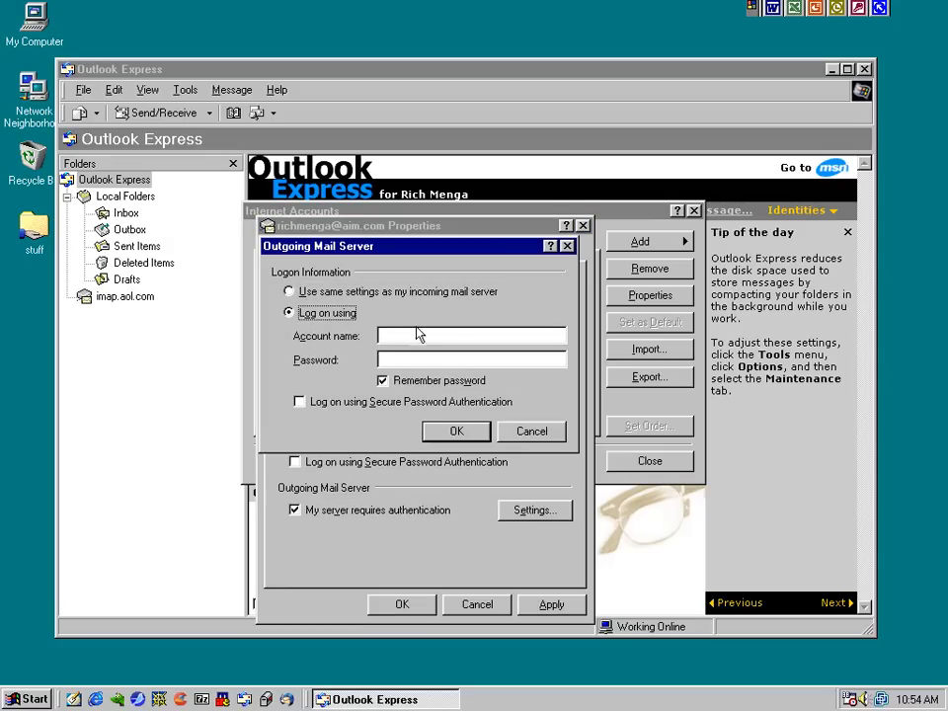
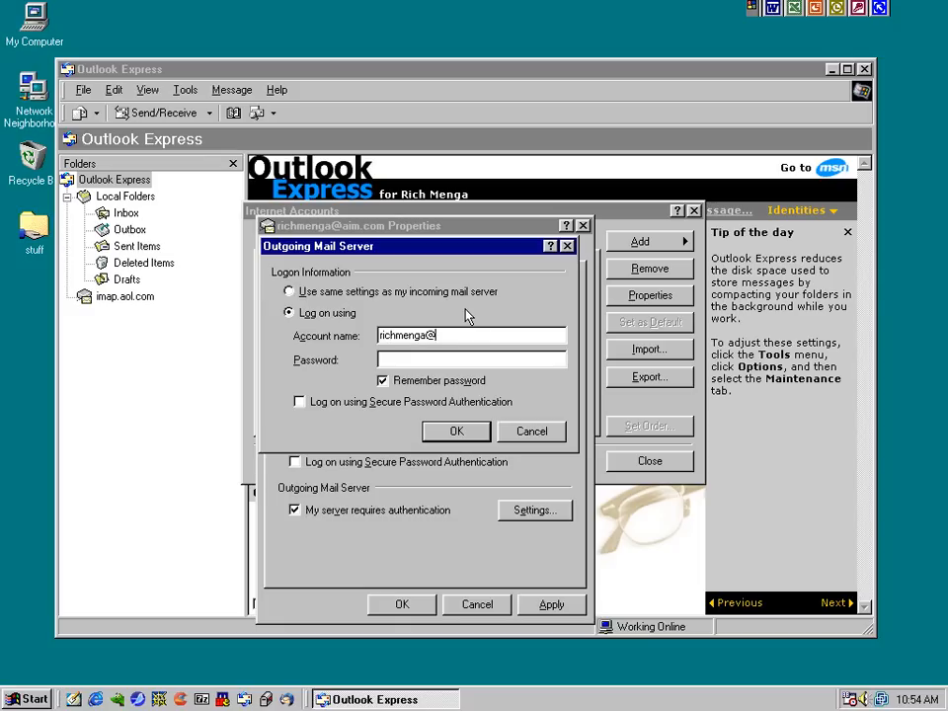
{"action": "key", "text": "Tab"}
{"action": "left_click", "coordinate": [457, 432]}
Set the outgoing SMTP port to 587 and the server timeout to 2 minutes
{"action": "left_click", "coordinate": [363, 254]}
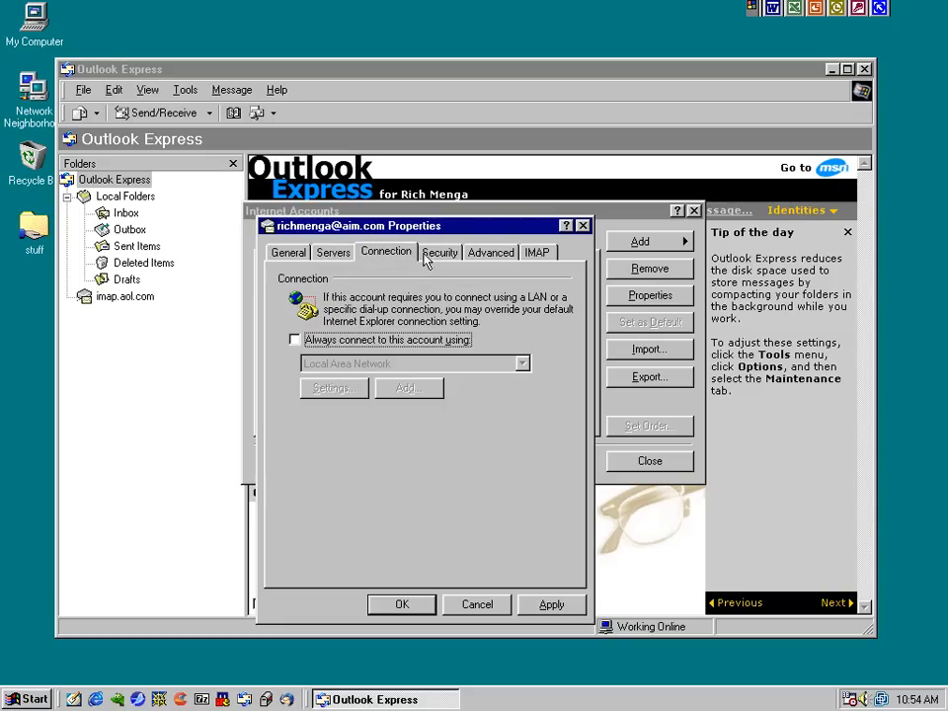
{"action": "left_click", "coordinate": [440, 254]}
{"action": "left_click", "coordinate": [487, 254]}
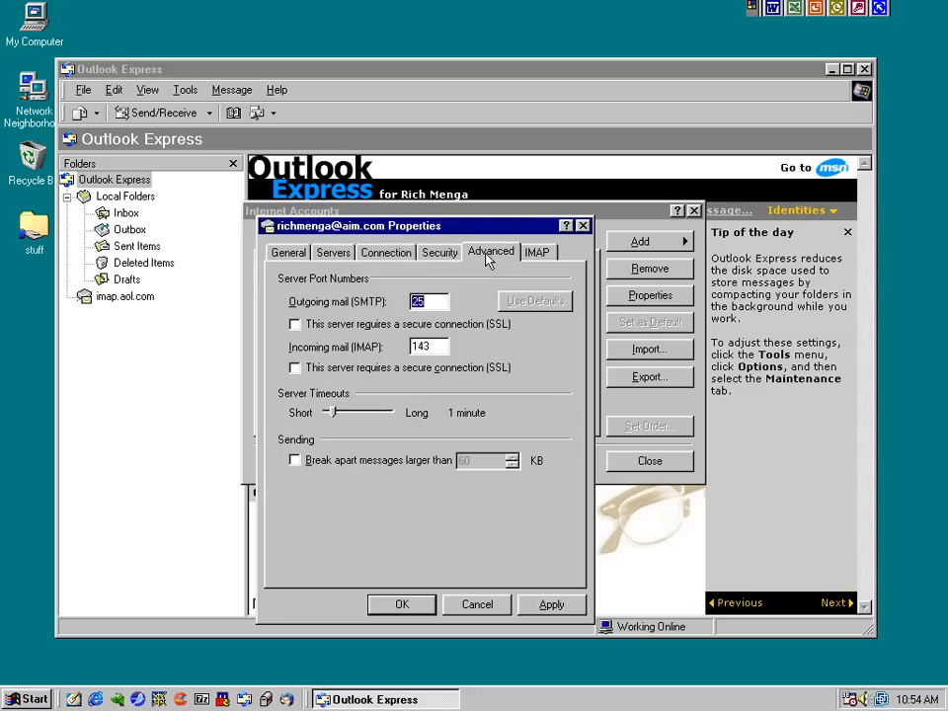
{"action": "double_click", "coordinate": [419, 300]}
{"action": "type", "text": "587"}
{"action": "left_click_drag", "start_coordinate": [332, 413], "coordinate": [348, 414]}
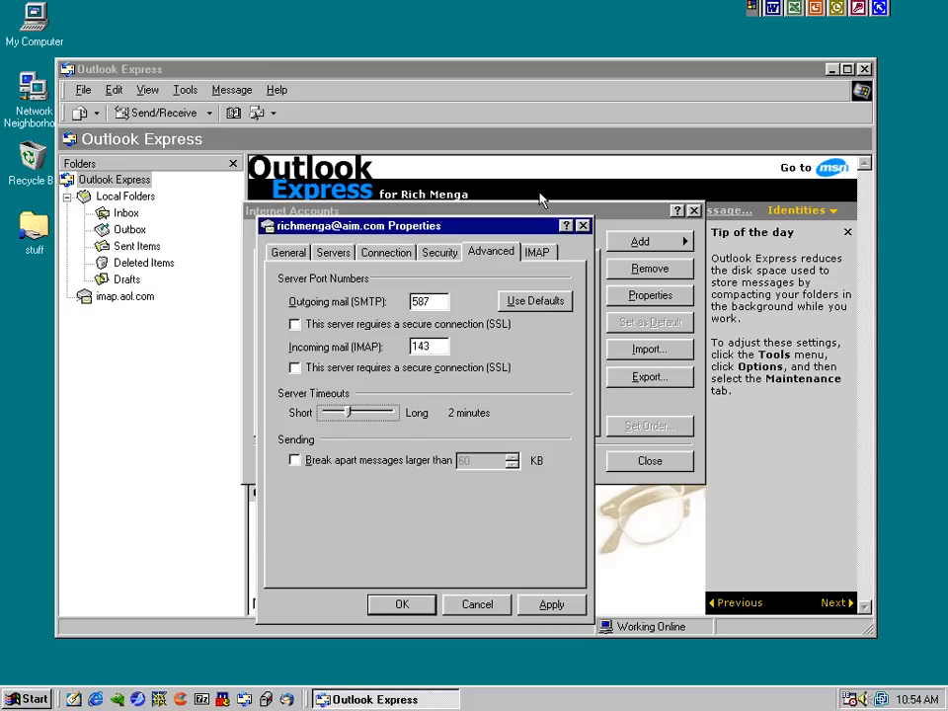
Set the IMAP Sent Items path to 'Sent', save the properties and close the account list
{"action": "left_click", "coordinate": [537, 253]}
{"action": "left_click_drag", "start_coordinate": [460, 395], "coordinate": [349, 395]}
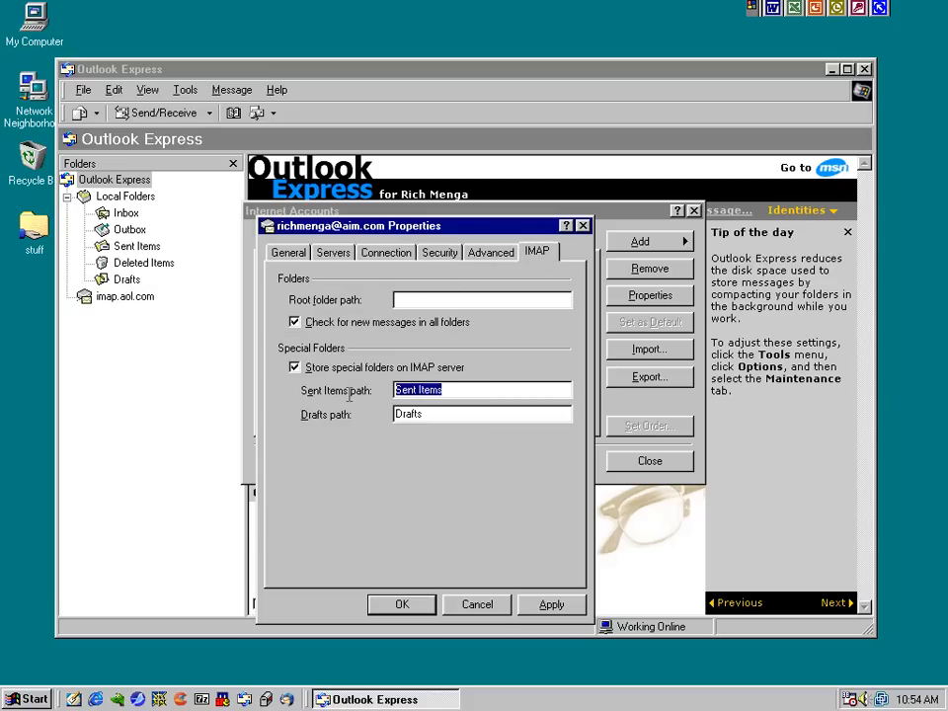
{"action": "type", "text": "Sent"}
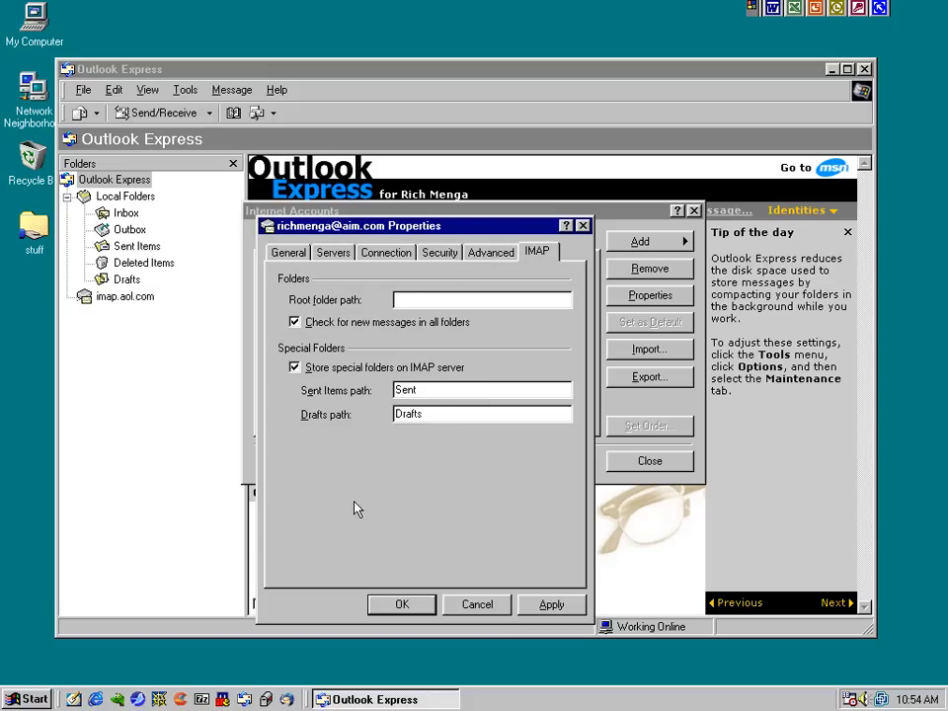
{"action": "left_click", "coordinate": [553, 604]}
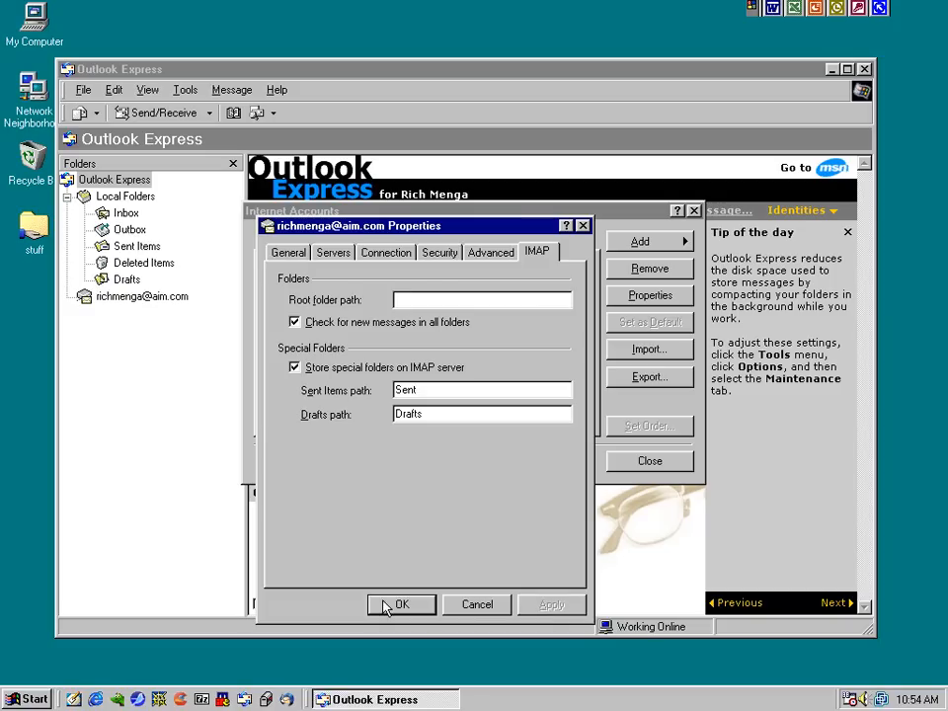
{"action": "left_click", "coordinate": [395, 604]}
{"action": "left_click", "coordinate": [658, 462]}
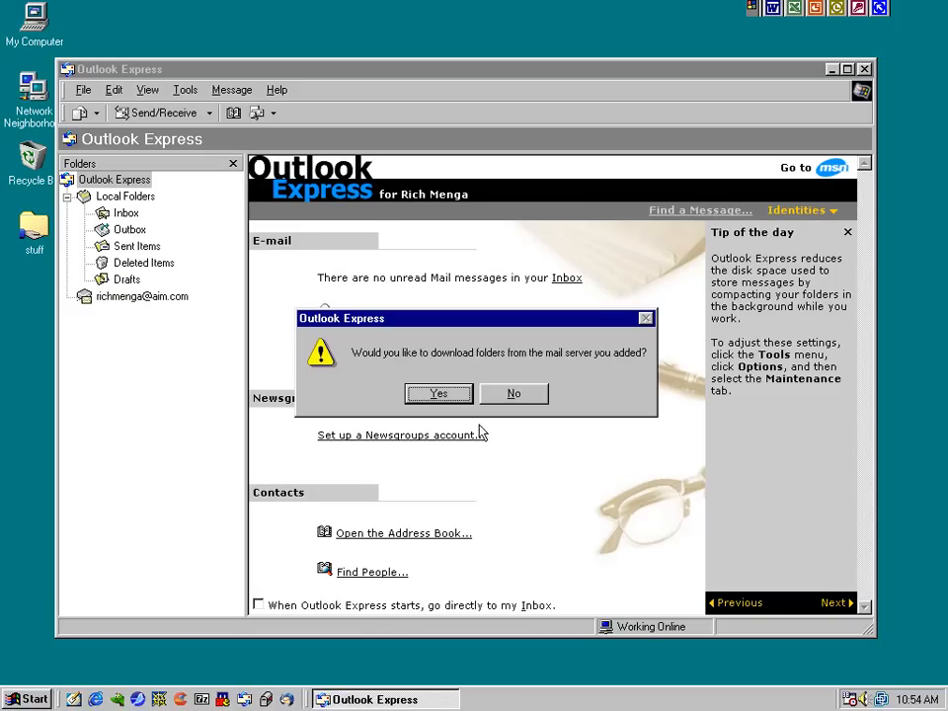
Download the server folders, read the Win98 OE6 test in the AIM Inbox, and check Sent
{"action": "left_click", "coordinate": [434, 395]}
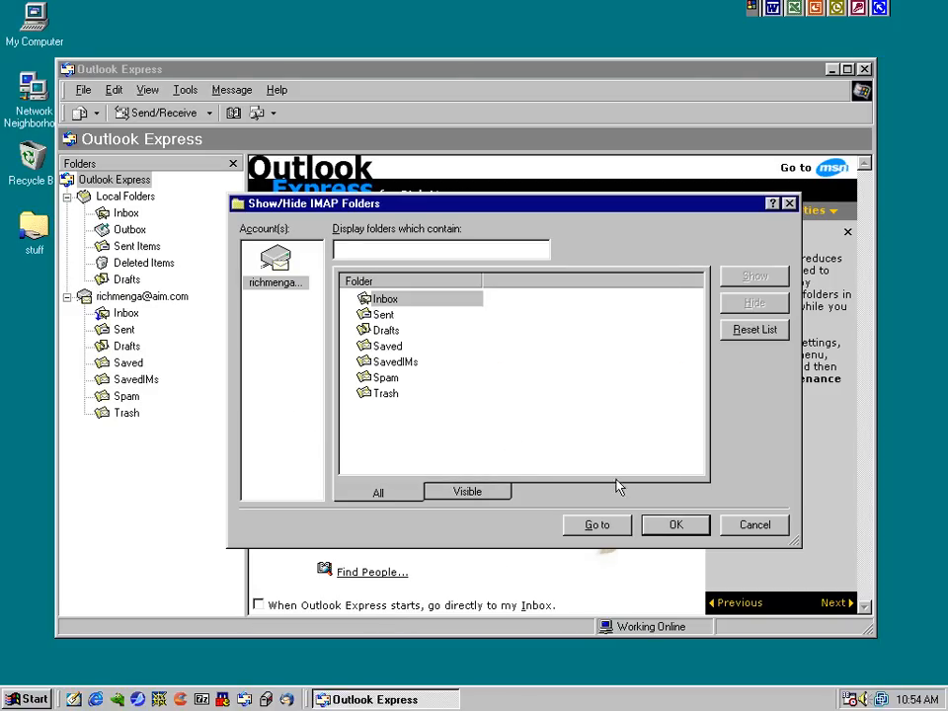
{"action": "left_click", "coordinate": [672, 525]}
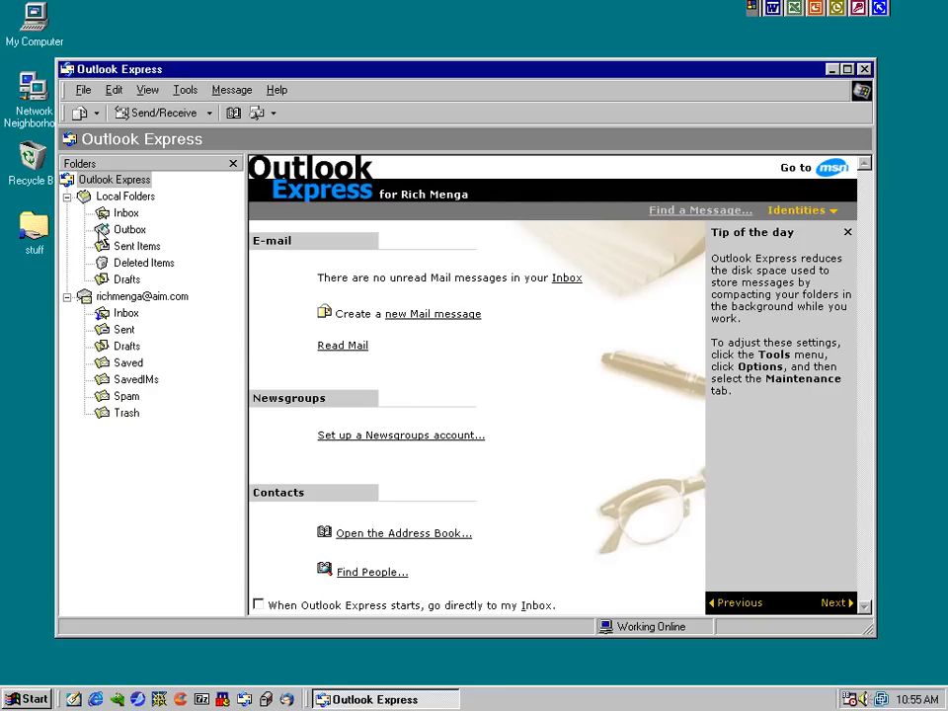
{"action": "left_click", "coordinate": [67, 195]}
{"action": "left_click", "coordinate": [126, 229]}
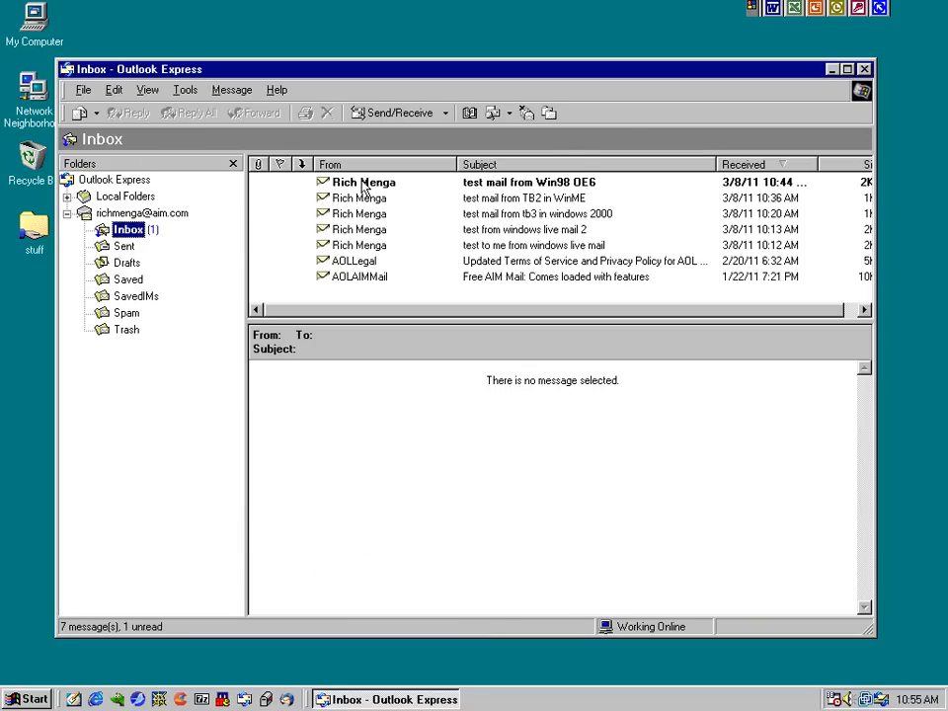
{"action": "left_click", "coordinate": [366, 184]}
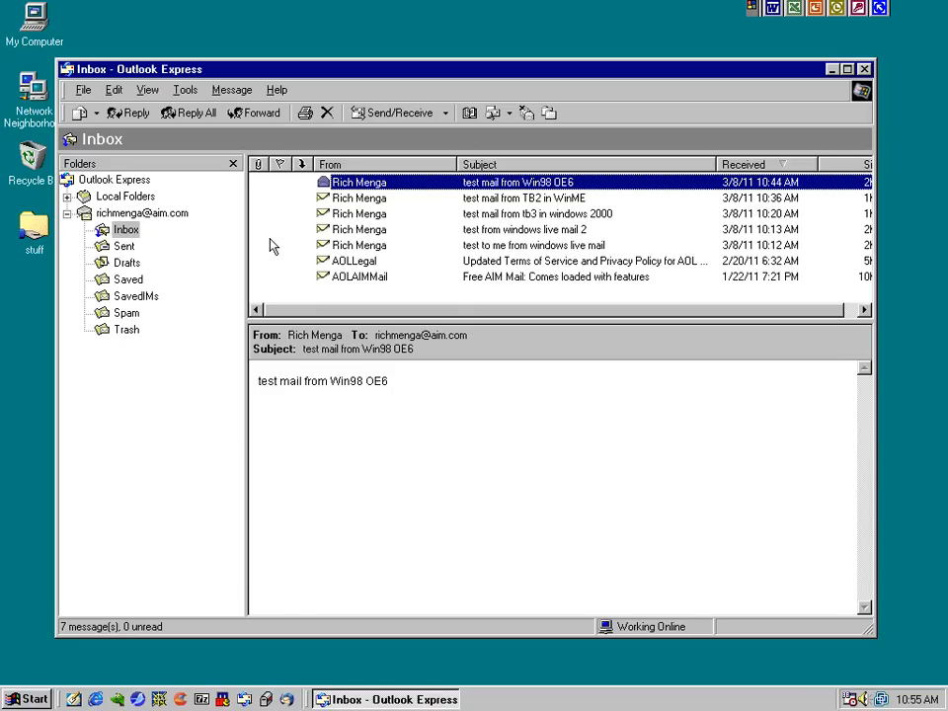
{"action": "left_click", "coordinate": [125, 247]}
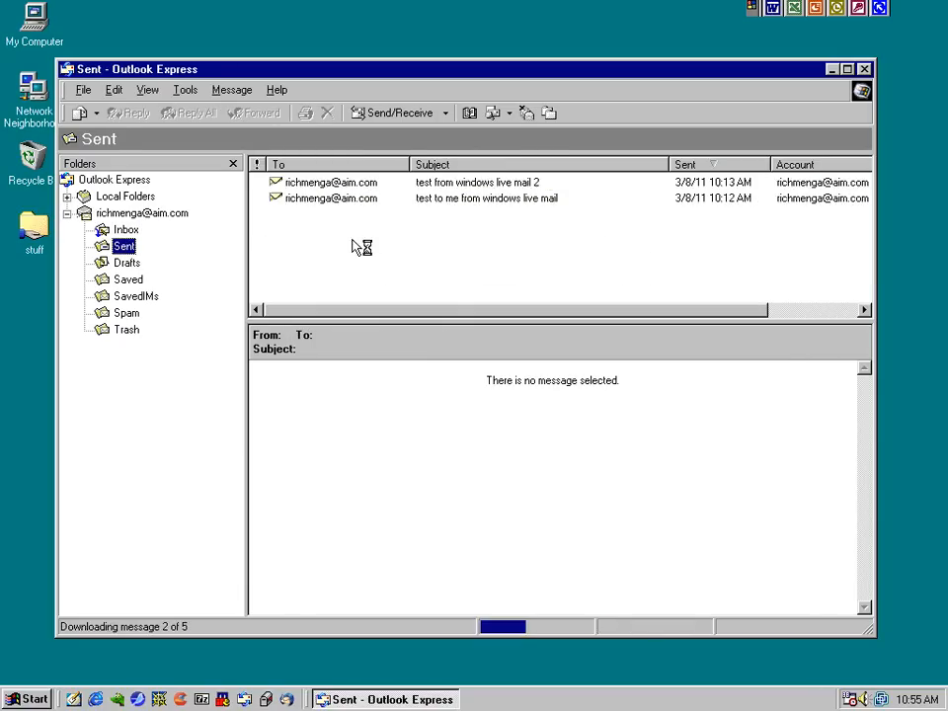
{"action": "left_click", "coordinate": [125, 229]}
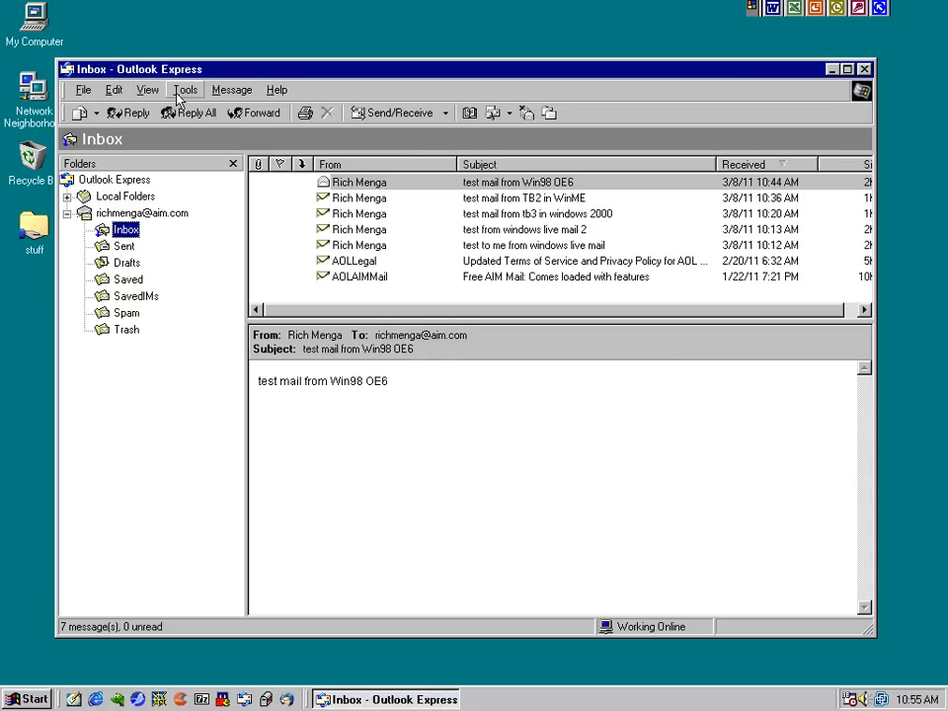
Address a new message to the account's own AIM address with subject 'test mail from Win95 OE5.5'
{"action": "left_click", "coordinate": [79, 113]}
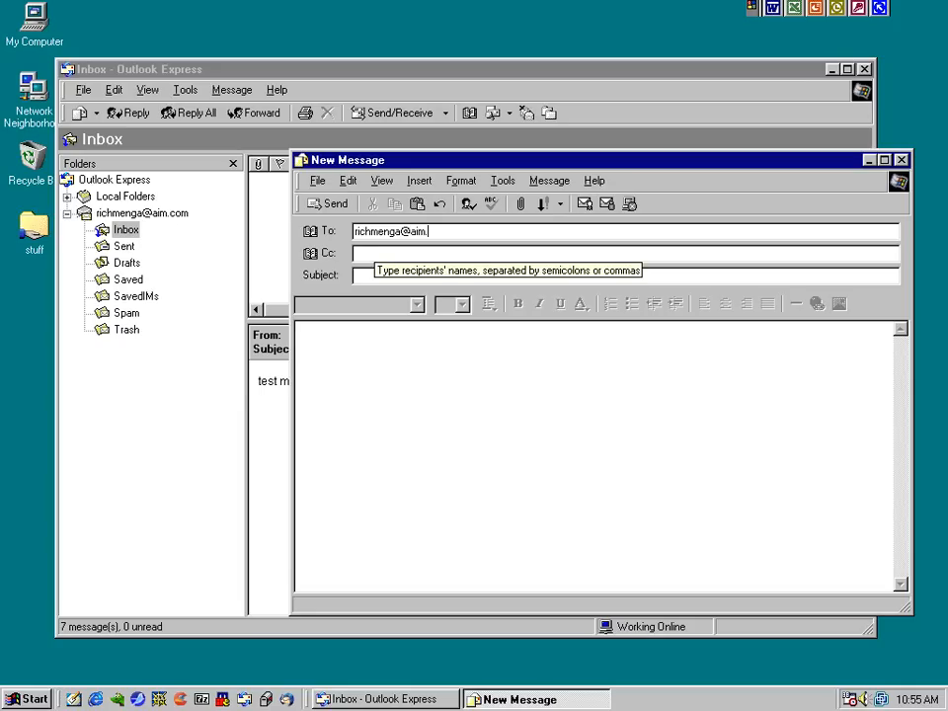
{"action": "key", "text": "Tab"}
{"action": "key", "text": "Tab"}
{"action": "type", "text": "t"}
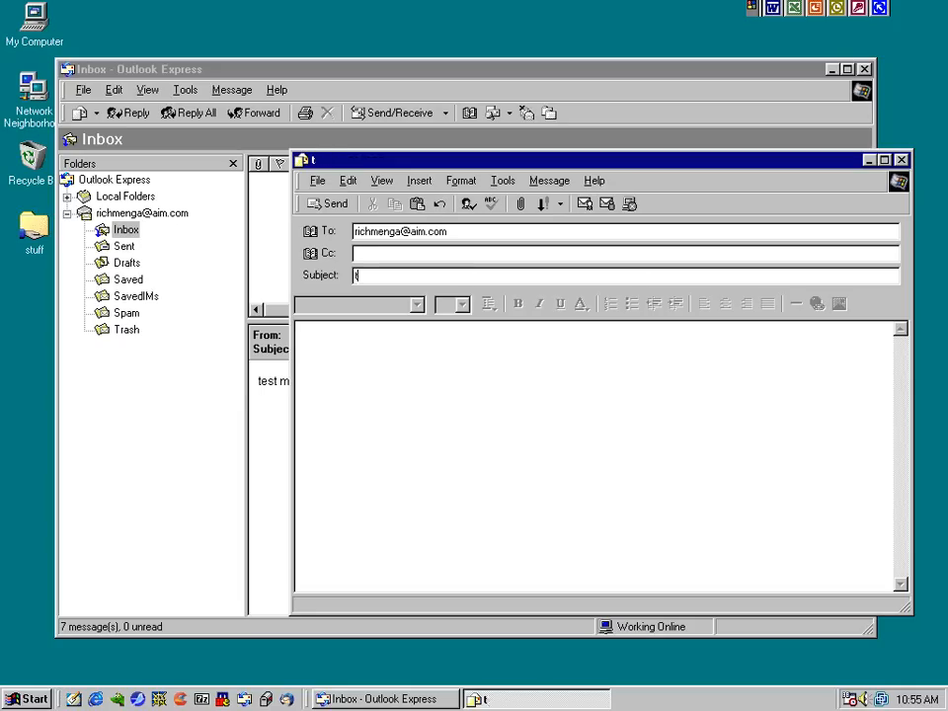
{"action": "type", "text": "est mail from Win95"}
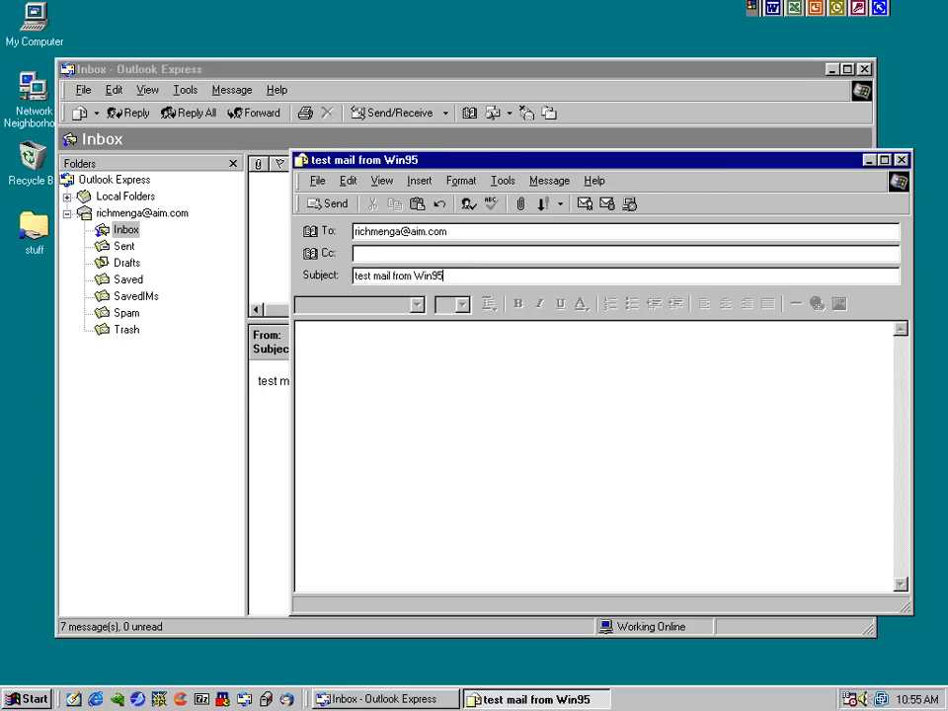
{"action": "type", "text": " OE5.5"}
Fill the body with the 'test mail from Win95 OE5.5' wording and send the message
{"action": "key", "text": "shift+Home"}
{"action": "key", "text": "ctrl+c"}
{"action": "left_click", "coordinate": [460, 393]}
{"action": "key", "text": "ctrl+v"}
{"action": "key", "text": "ctrl+z"}
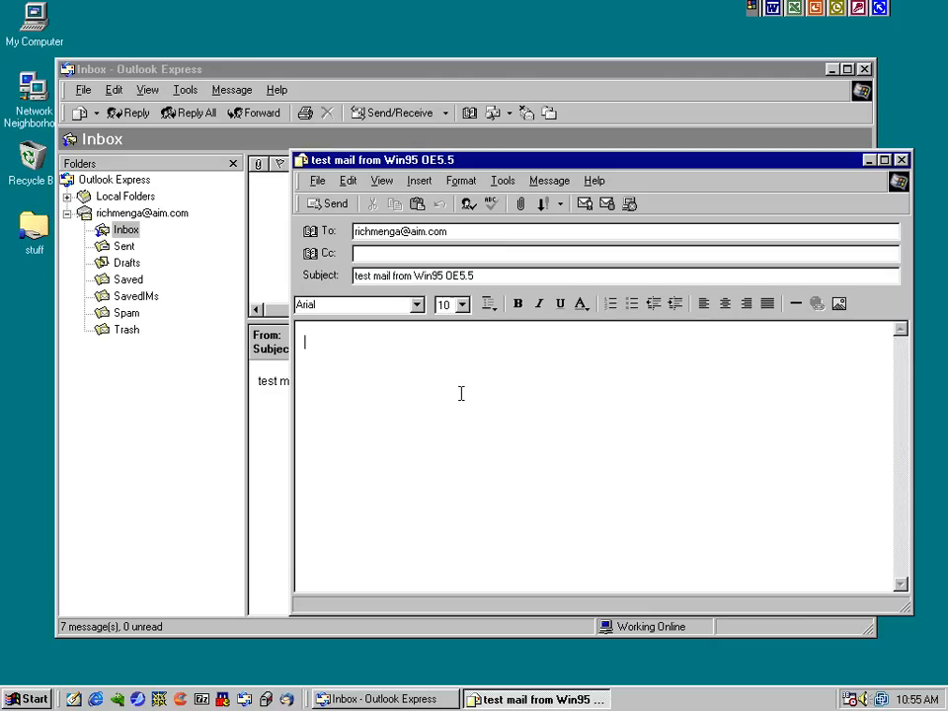
{"action": "type", "text": "test mail from Win95 OE5.5"}
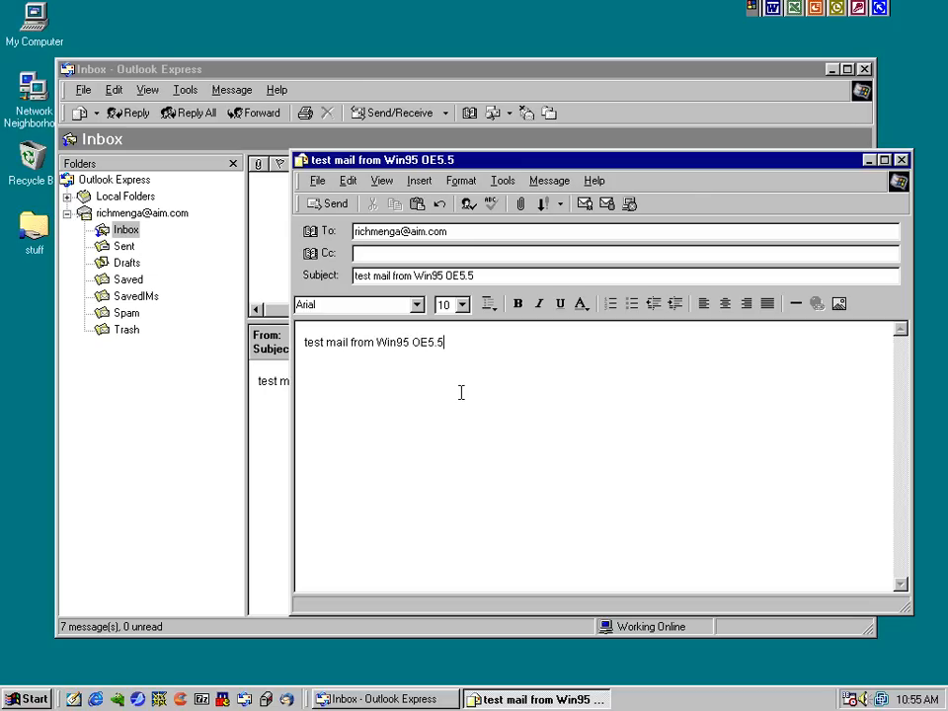
{"action": "left_click", "coordinate": [329, 205]}
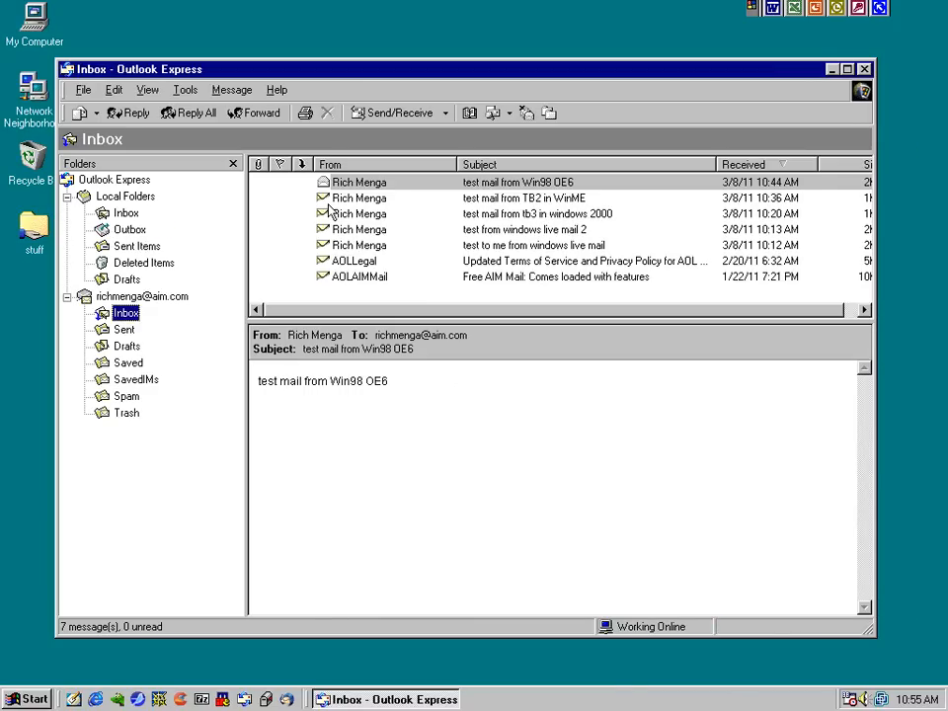
Read the arrived Win95 OE5.5 message in the Inbox, then view the account's Sent folder
{"action": "left_click", "coordinate": [391, 186]}
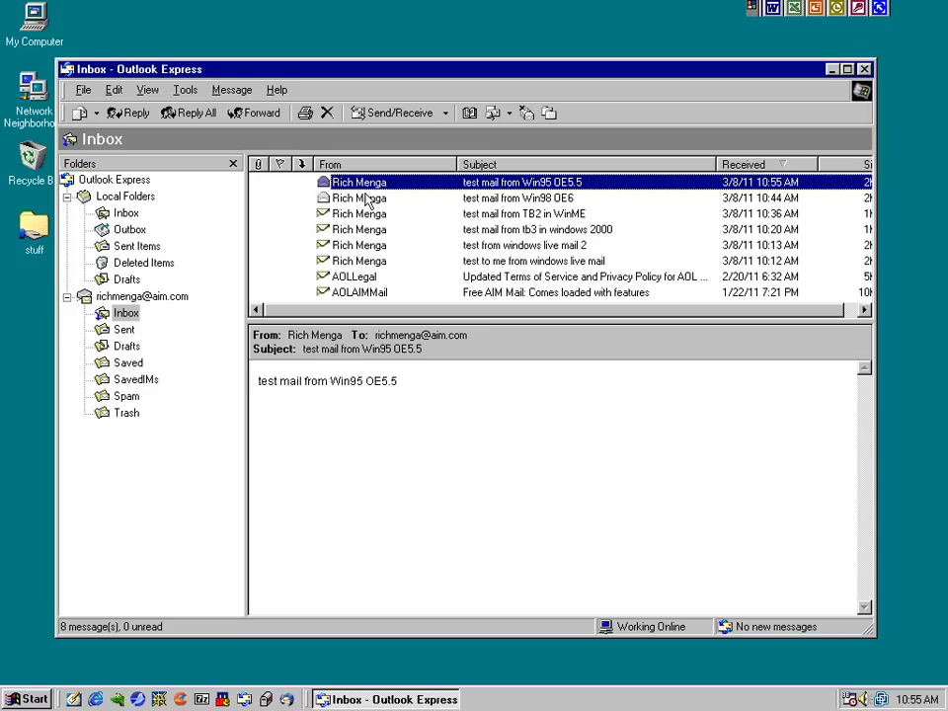
{"action": "left_click", "coordinate": [123, 329]}
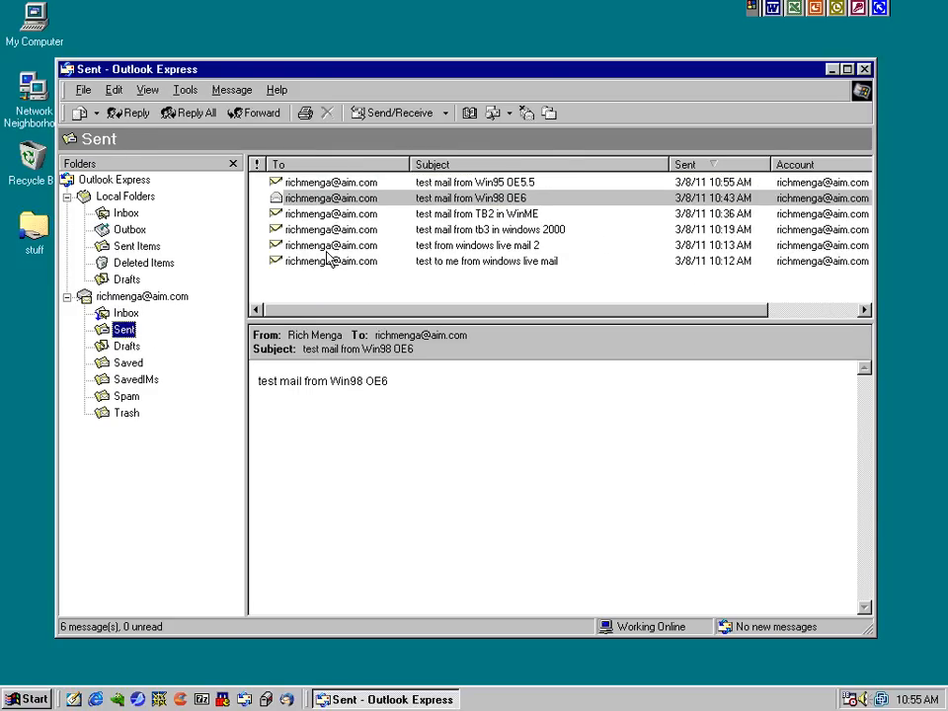
Set the Read option's mark-as-read delay to 0 seconds and save the options
{"action": "left_click", "coordinate": [184, 89]}
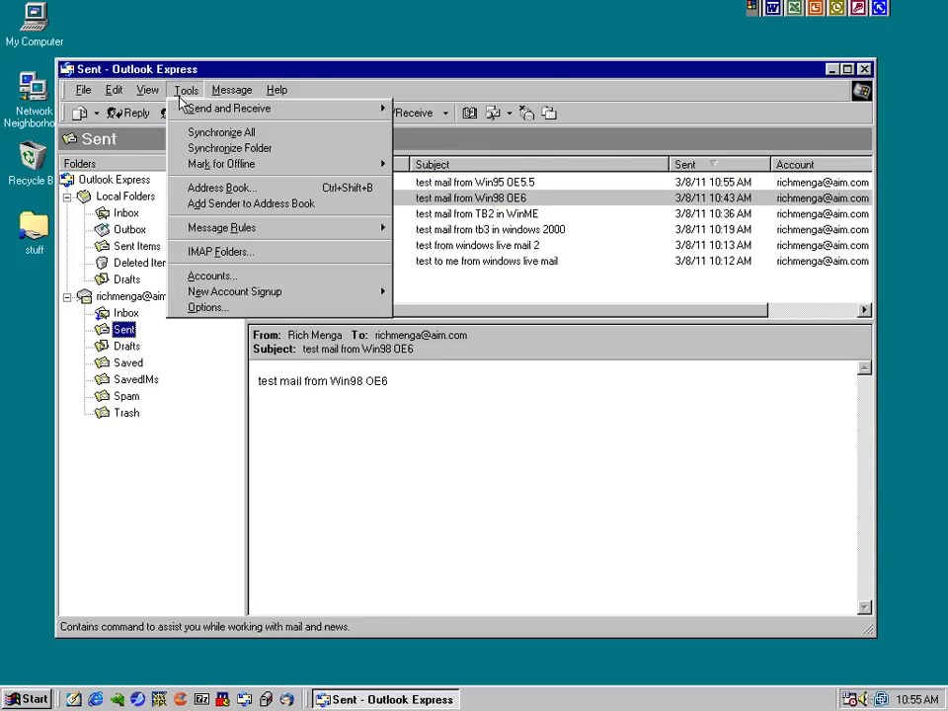
{"action": "left_click", "coordinate": [203, 307]}
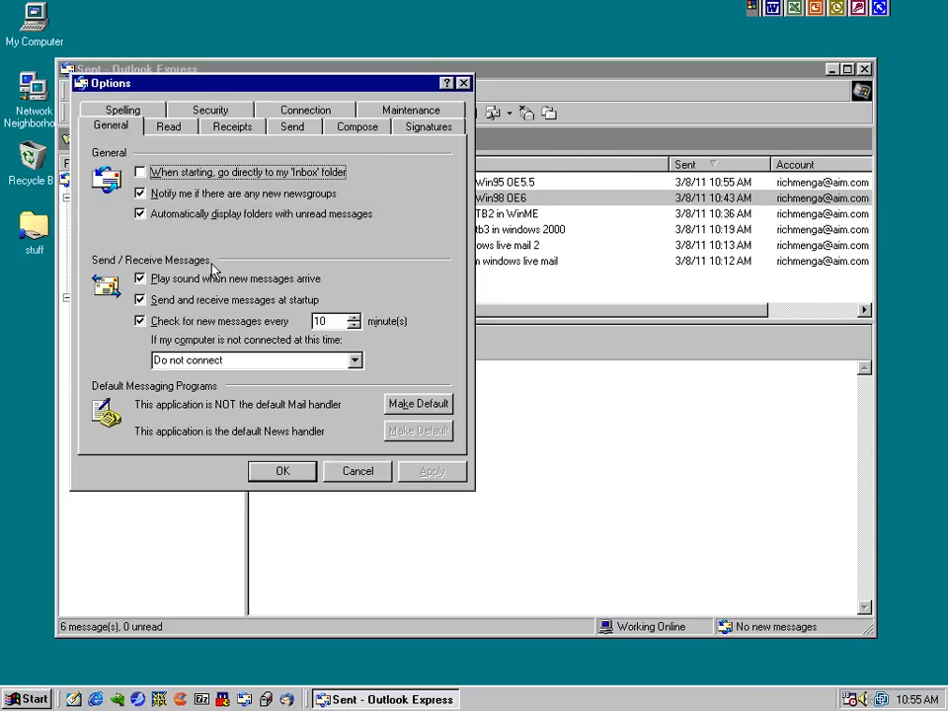
{"action": "left_click", "coordinate": [167, 125]}
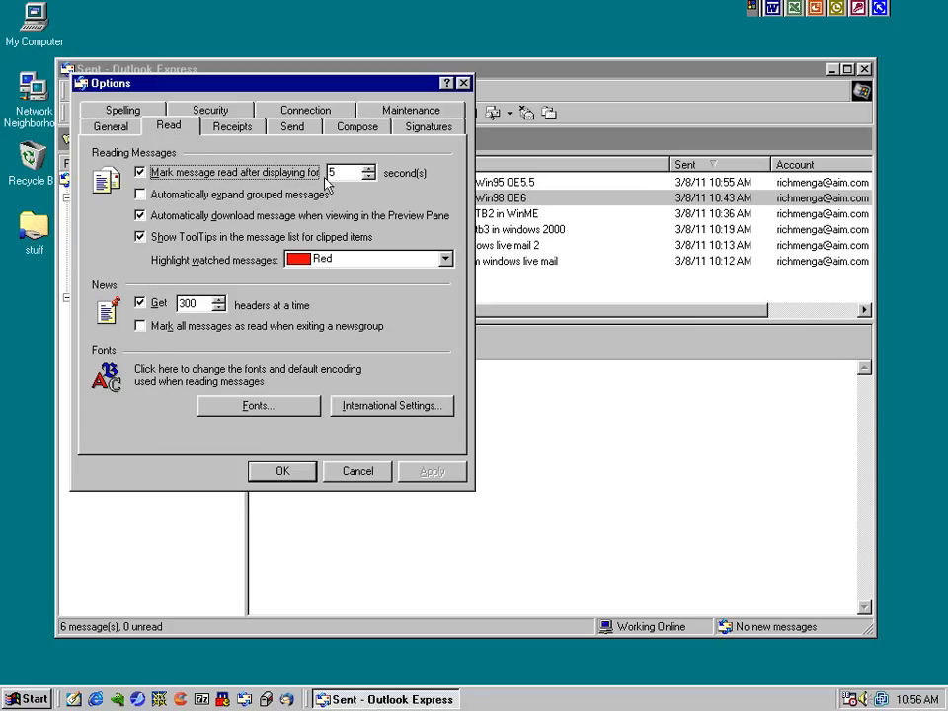
{"action": "left_click", "coordinate": [369, 178]}
{"action": "left_click", "coordinate": [371, 179]}
{"action": "left_click", "coordinate": [370, 179]}
{"action": "left_click", "coordinate": [371, 179]}
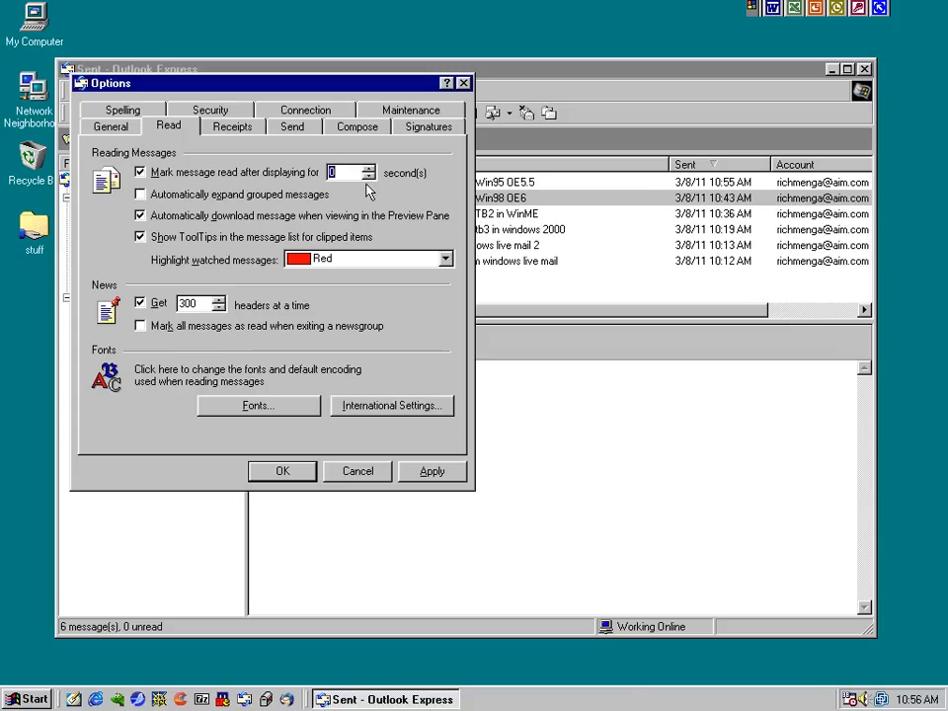
{"action": "left_click", "coordinate": [370, 178]}
{"action": "left_click", "coordinate": [430, 471]}
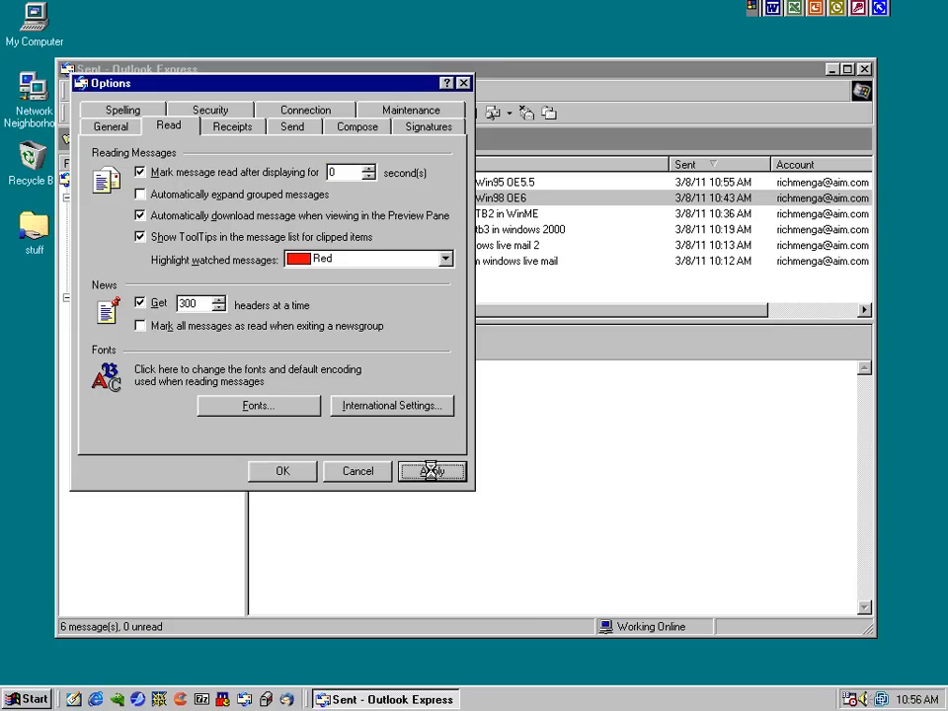
{"action": "left_click", "coordinate": [282, 472]}
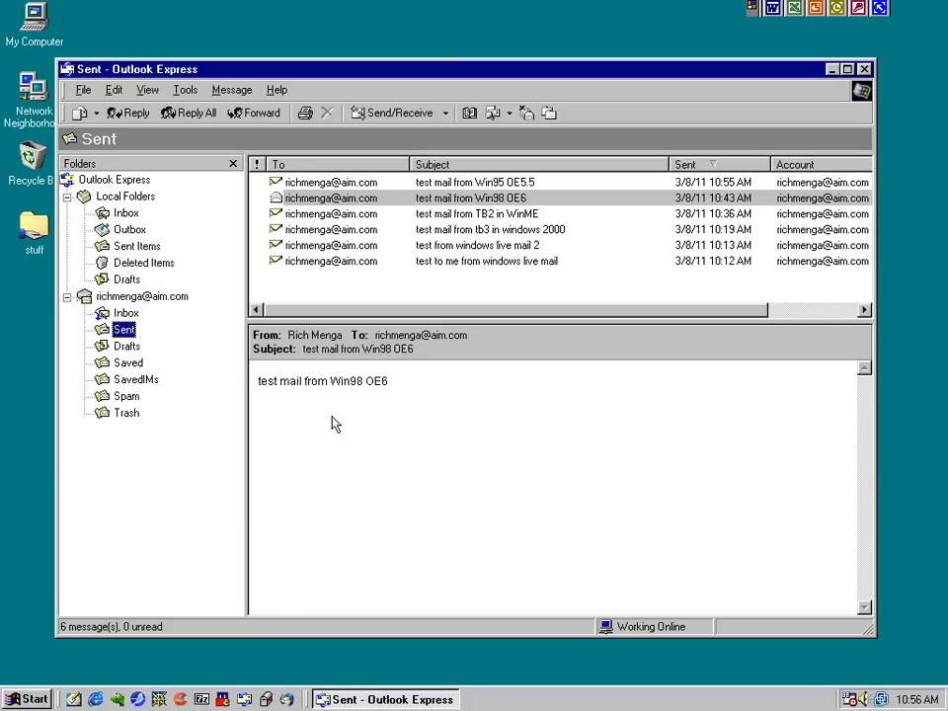
Preview the TB2 WinME, Win95 OE5.5 and Win98 OE6 test messages, then close Outlook Express
{"action": "left_click", "coordinate": [321, 214]}
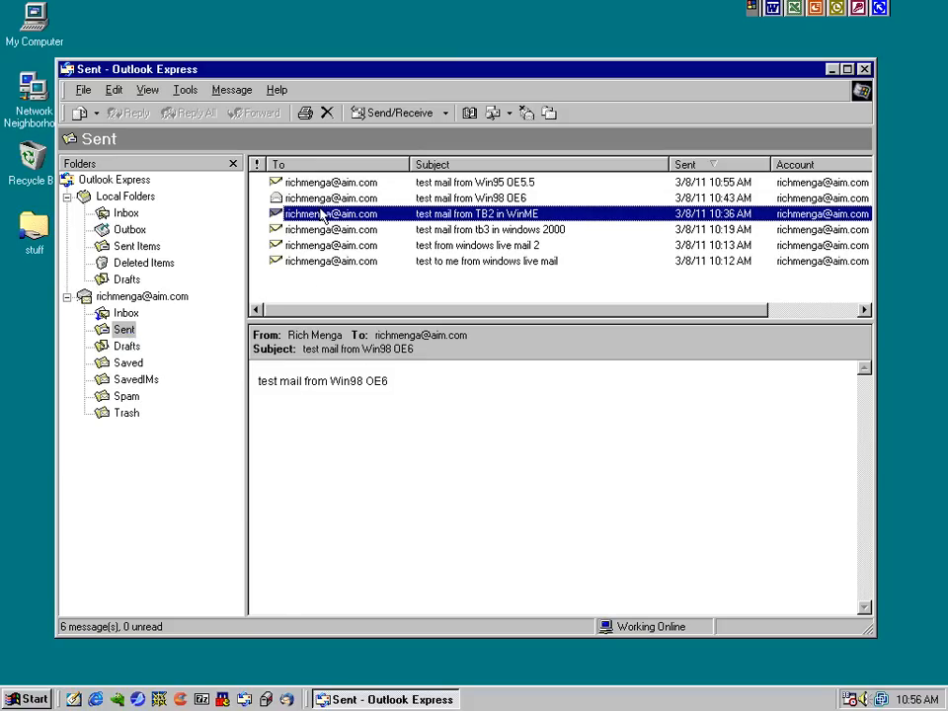
{"action": "left_click", "coordinate": [318, 183]}
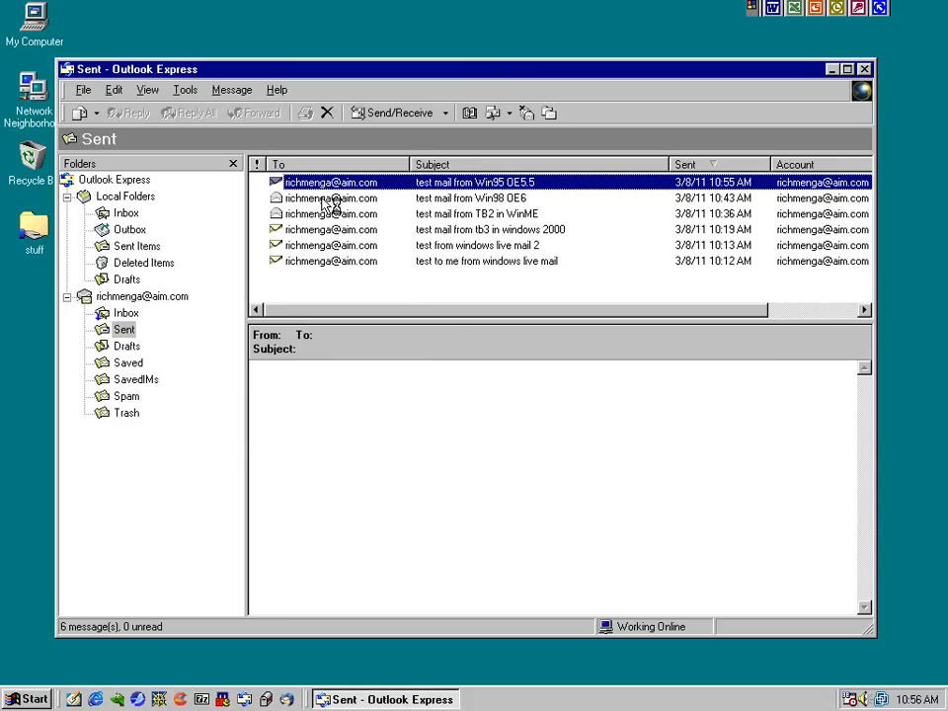
{"action": "left_click", "coordinate": [331, 199]}
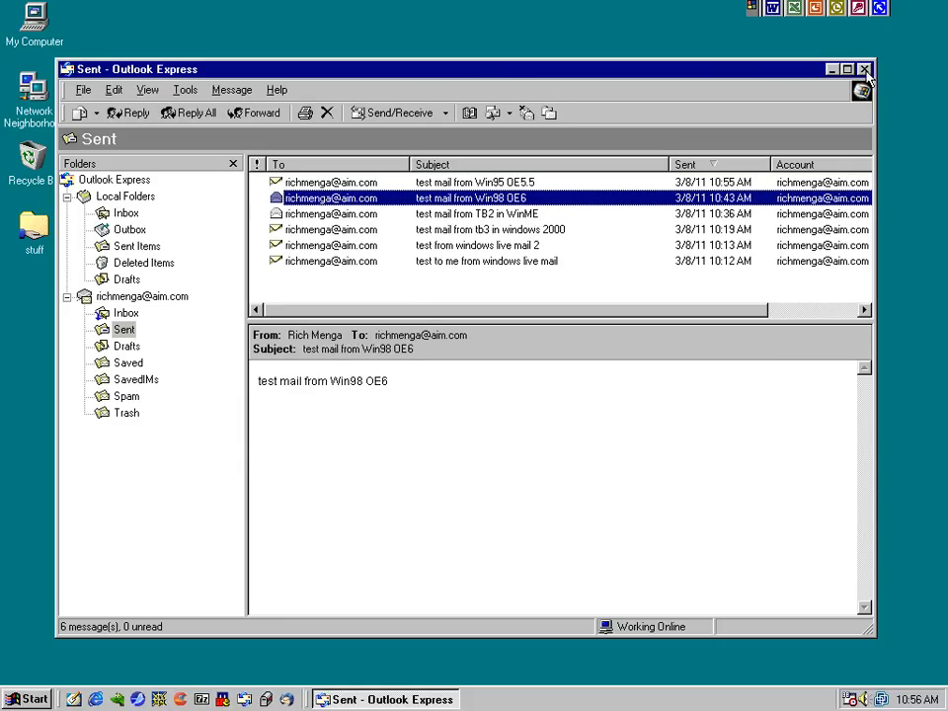
{"action": "left_click", "coordinate": [865, 70]}
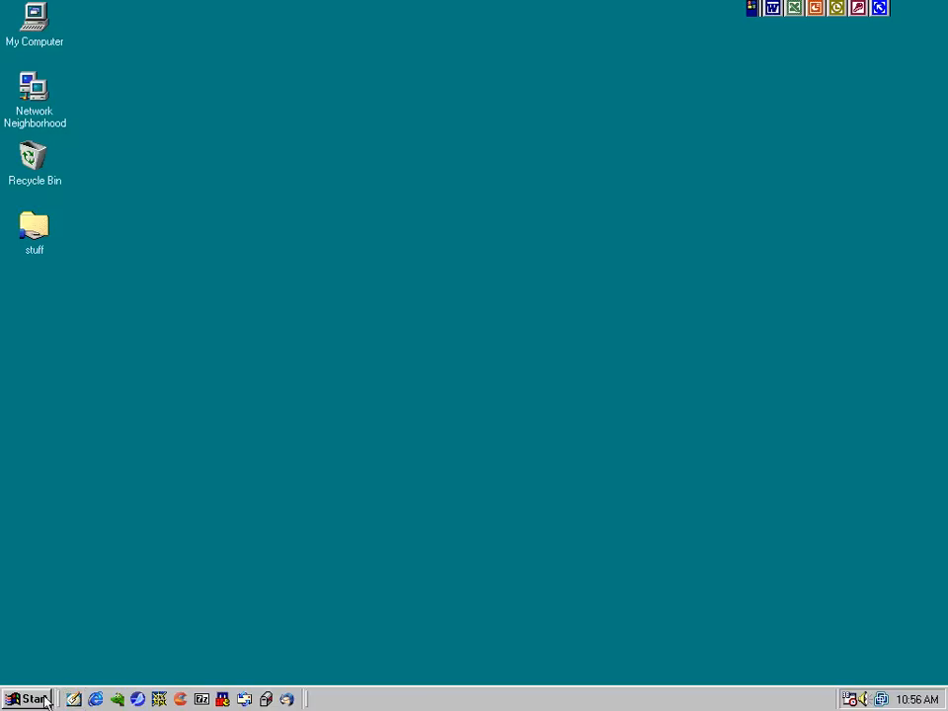
Launch Mozilla Thunderbird from the Start menu and choose Don't import anything in the Import Wizard
{"action": "left_click", "coordinate": [27, 699]}
{"action": "mouse_move", "coordinate": [60, 437]}
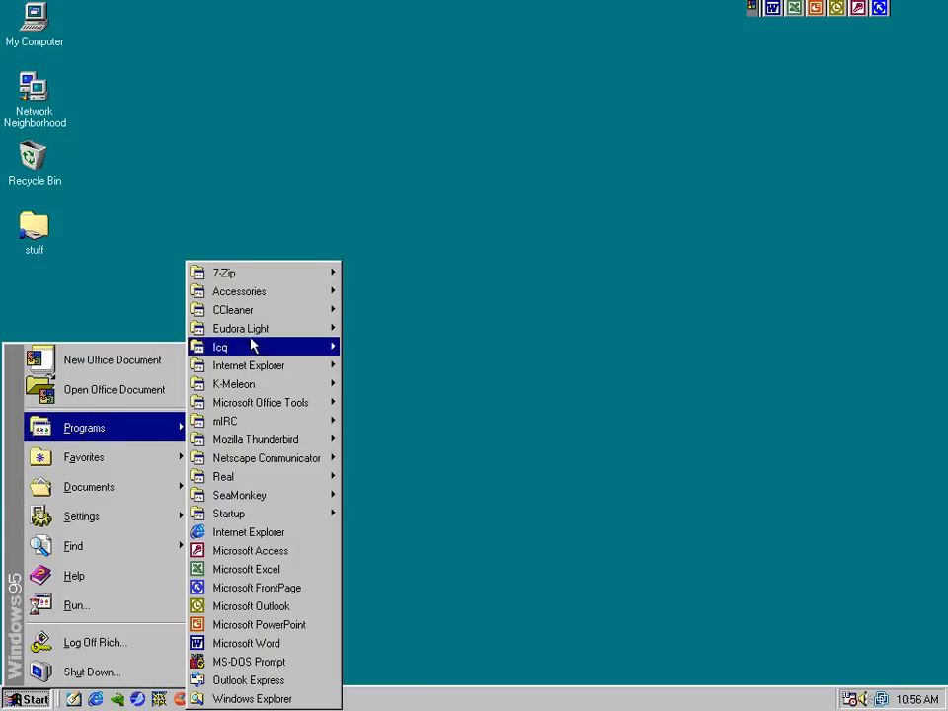
{"action": "mouse_move", "coordinate": [269, 445]}
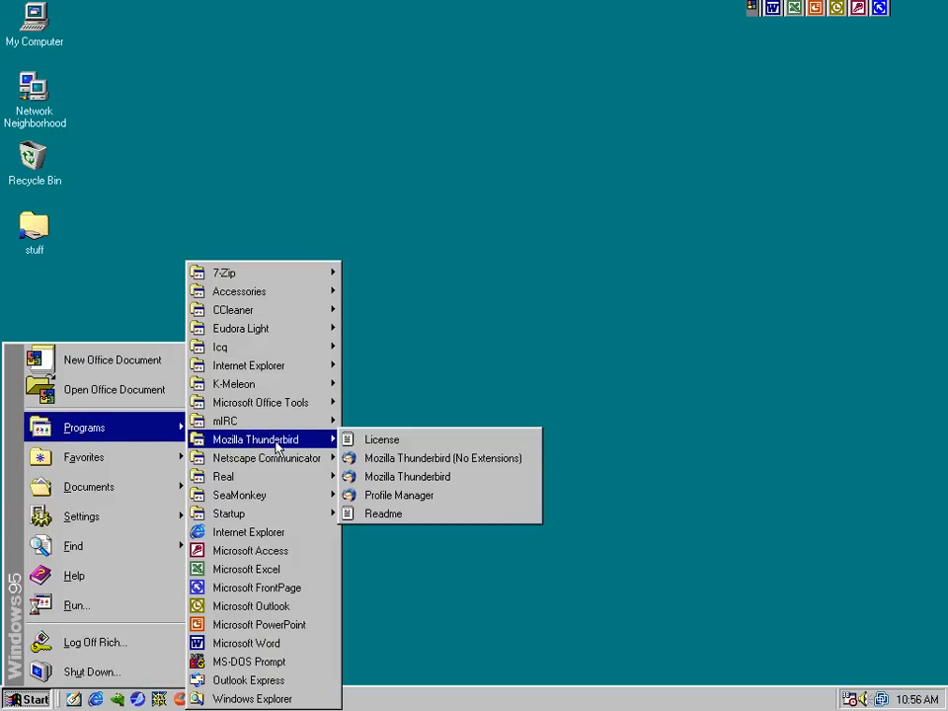
{"action": "left_click", "coordinate": [377, 480]}
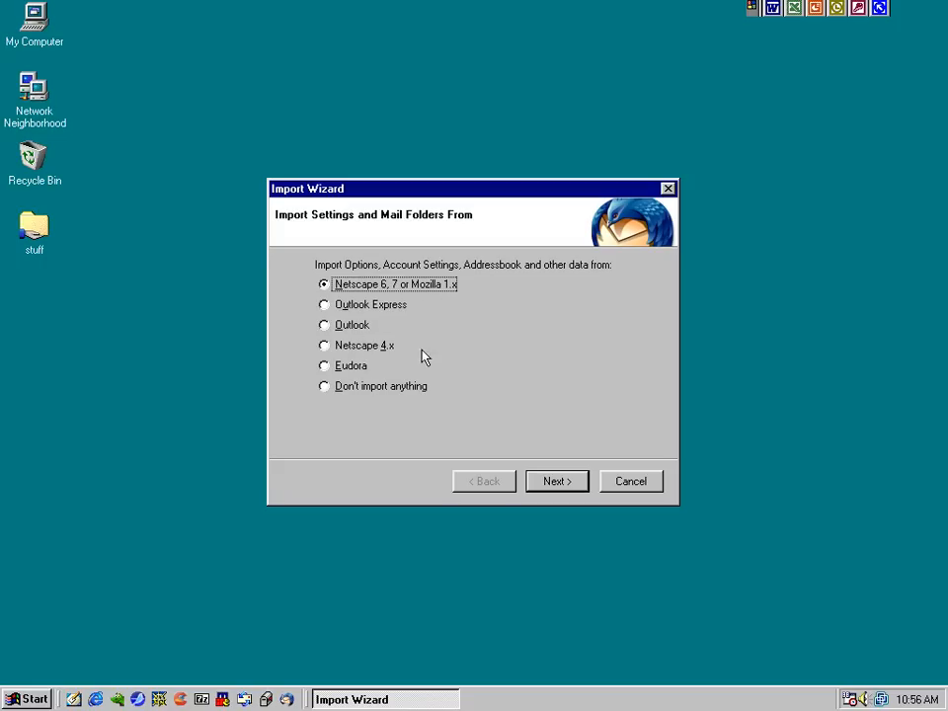
{"action": "left_click", "coordinate": [340, 391]}
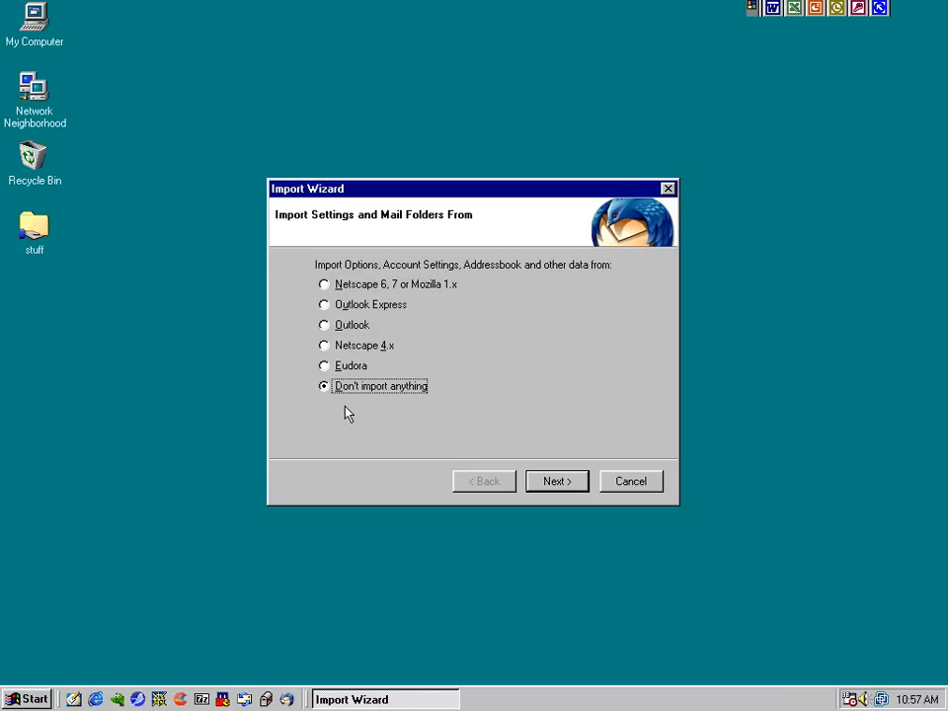
{"action": "left_click", "coordinate": [541, 478]}
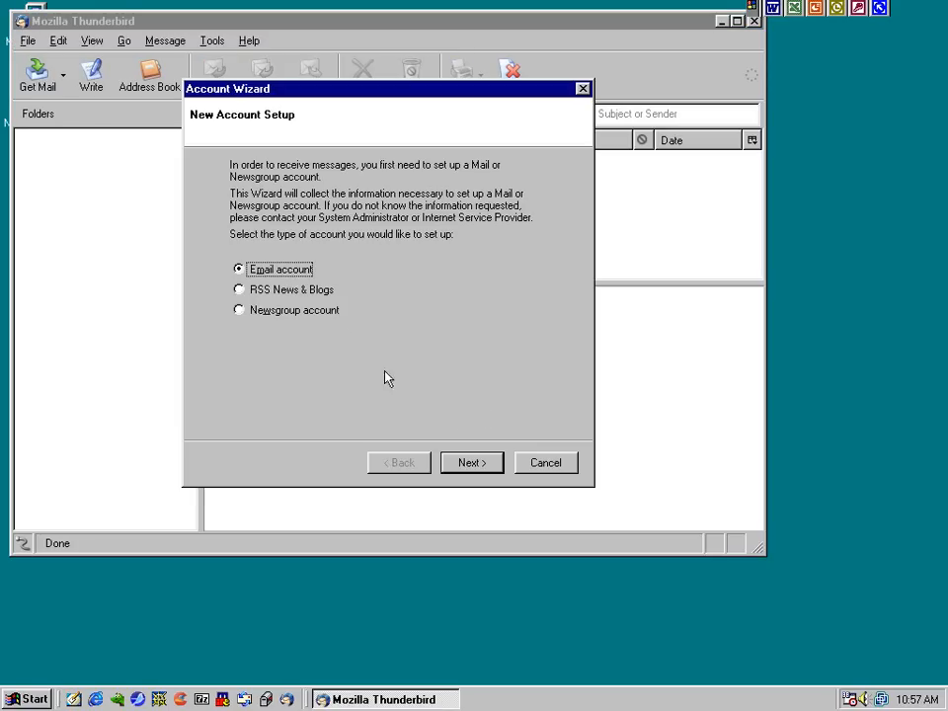
Begin an email account with the user's name and address, using IMAP imap.aol.com and smtp.aol.com
{"action": "left_click", "coordinate": [470, 462]}
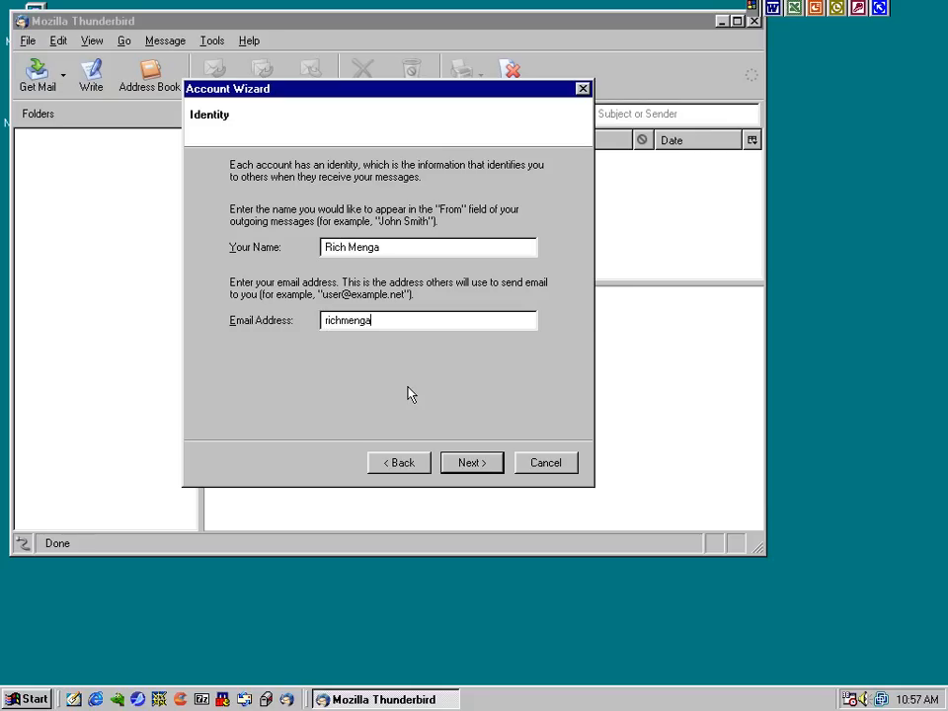
{"action": "key", "text": "Return"}
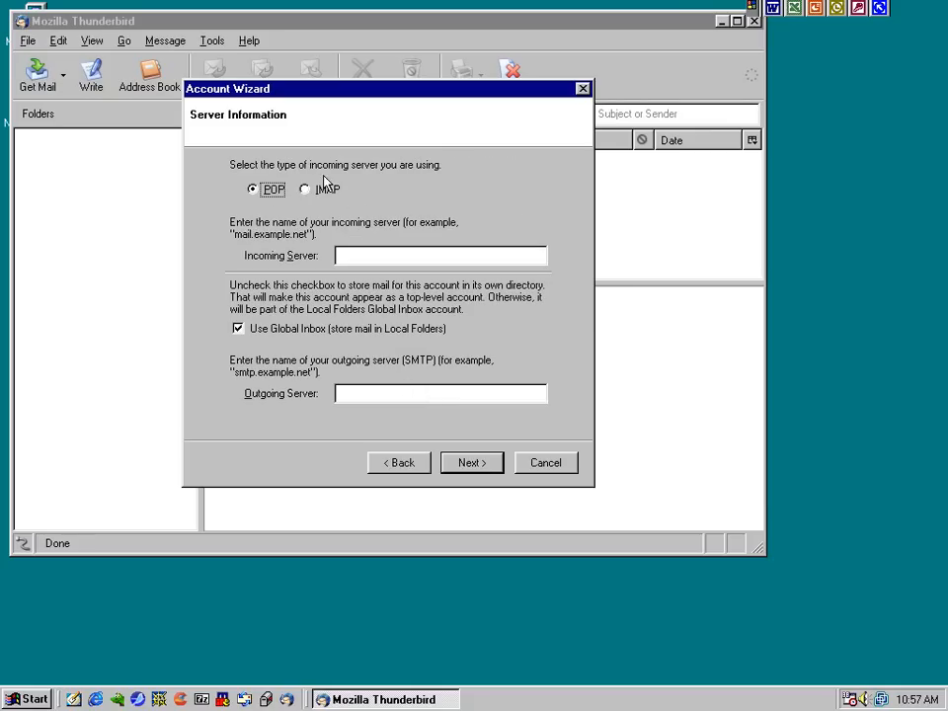
{"action": "left_click", "coordinate": [326, 189]}
{"action": "left_click", "coordinate": [357, 255]}
{"action": "type", "text": "imap"}
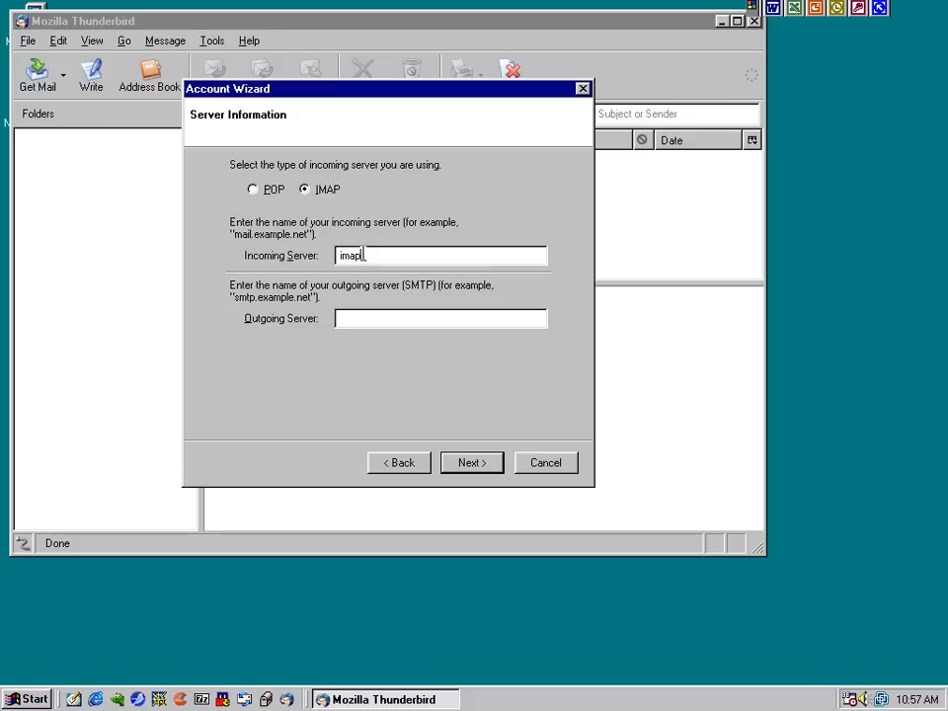
{"action": "type", "text": ".aol.com"}
{"action": "key", "text": "Tab"}
{"action": "type", "text": "smtp.aol.com"}
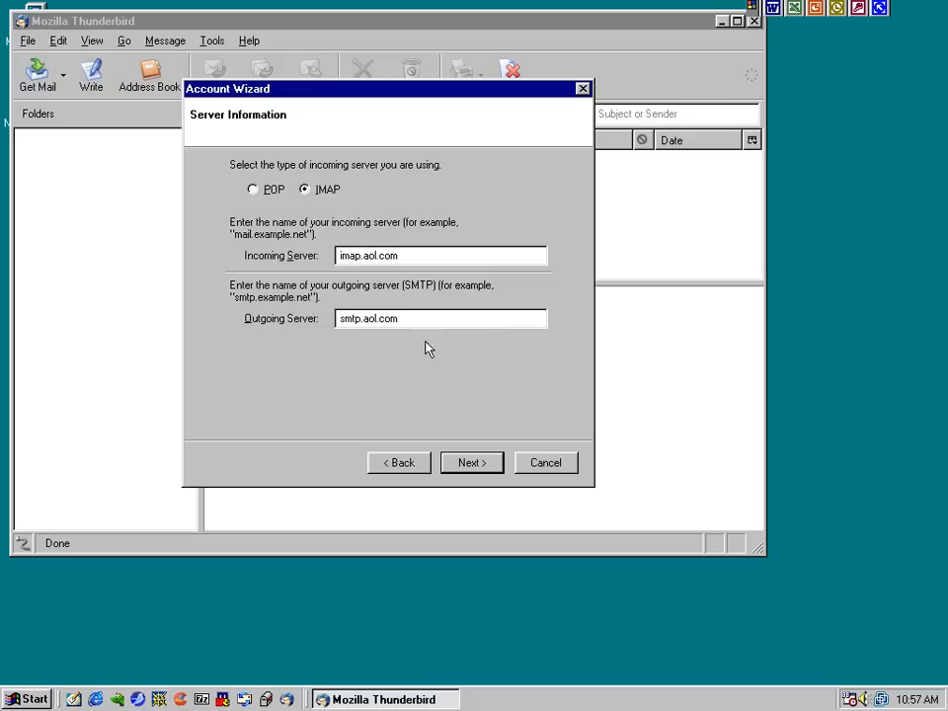
{"action": "left_click", "coordinate": [474, 462]}
{"action": "type", "text": "@aim.com"}
{"action": "key", "text": "Tab"}
{"action": "key", "text": "End"}
{"action": "type", "text": "@aim.com"}
{"action": "left_click", "coordinate": [478, 462]}
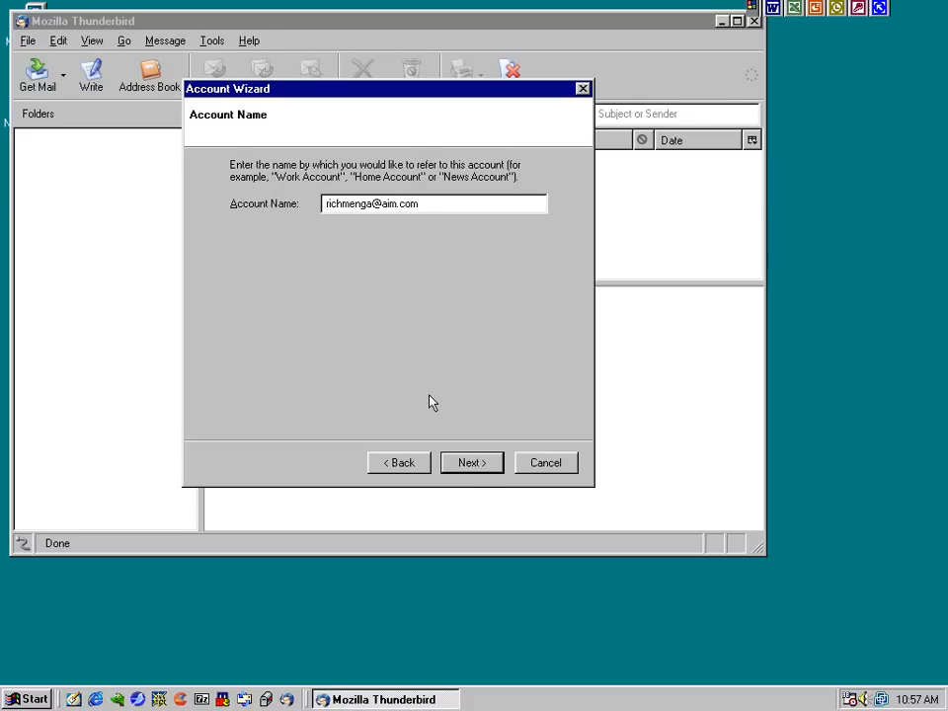
{"action": "left_click", "coordinate": [456, 464]}
{"action": "left_click", "coordinate": [470, 472]}
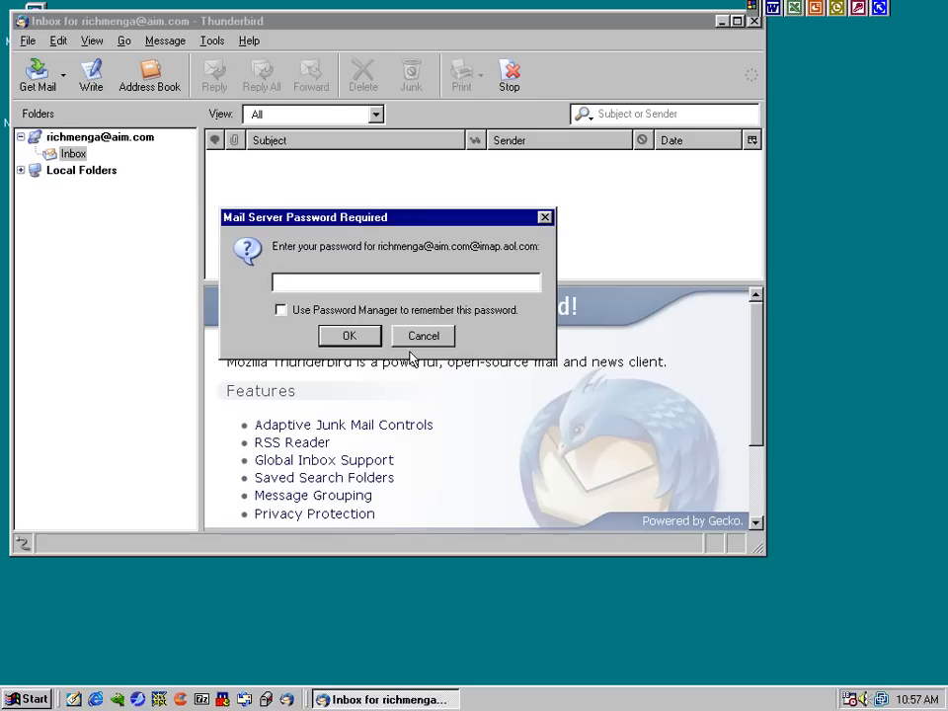
Dismiss the password prompt and set the AIM account to expunge the Inbox on exit
{"action": "left_click", "coordinate": [424, 338]}
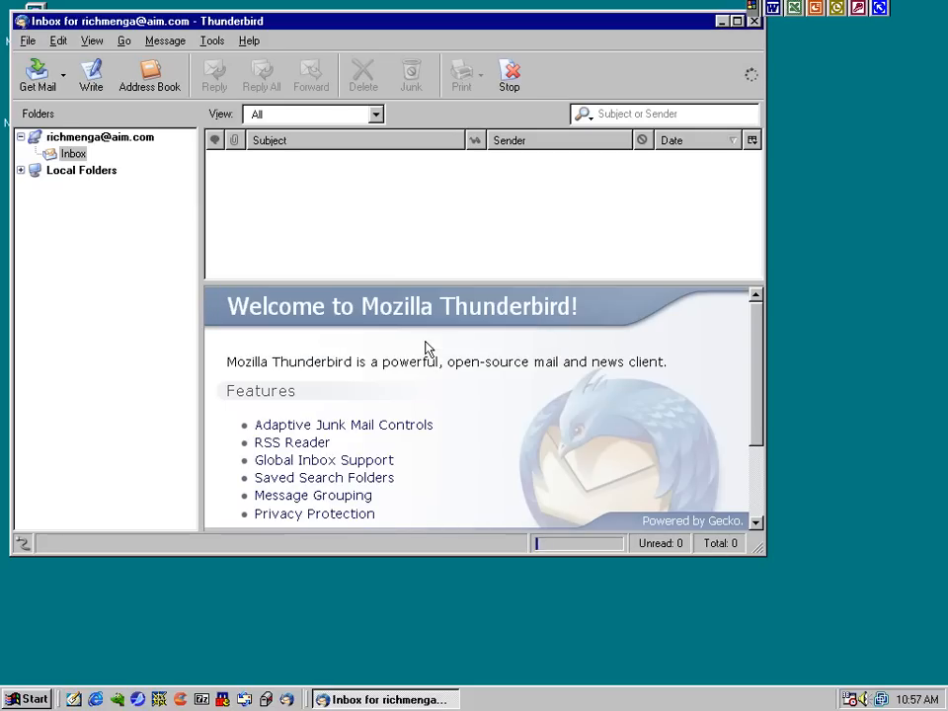
{"action": "right_click", "coordinate": [91, 137]}
{"action": "left_click", "coordinate": [112, 215]}
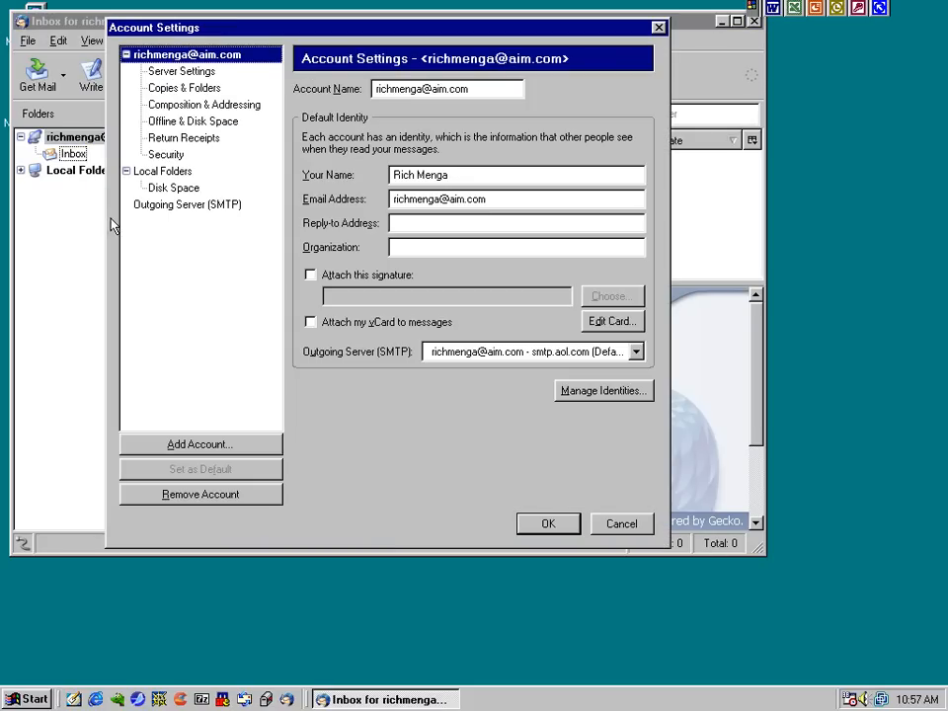
{"action": "left_click", "coordinate": [182, 73]}
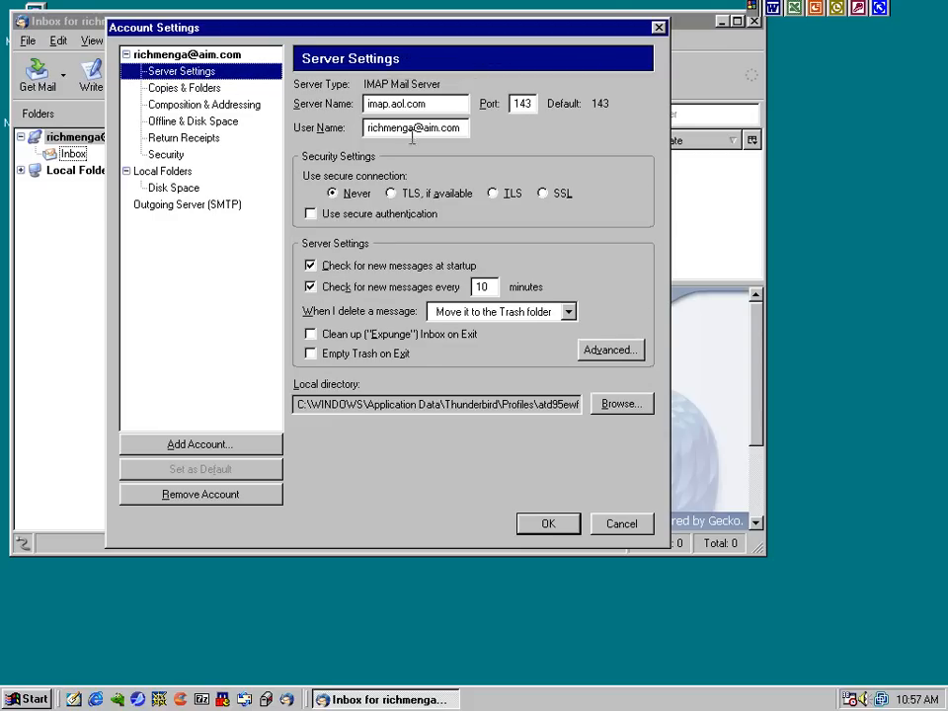
{"action": "left_click", "coordinate": [316, 334]}
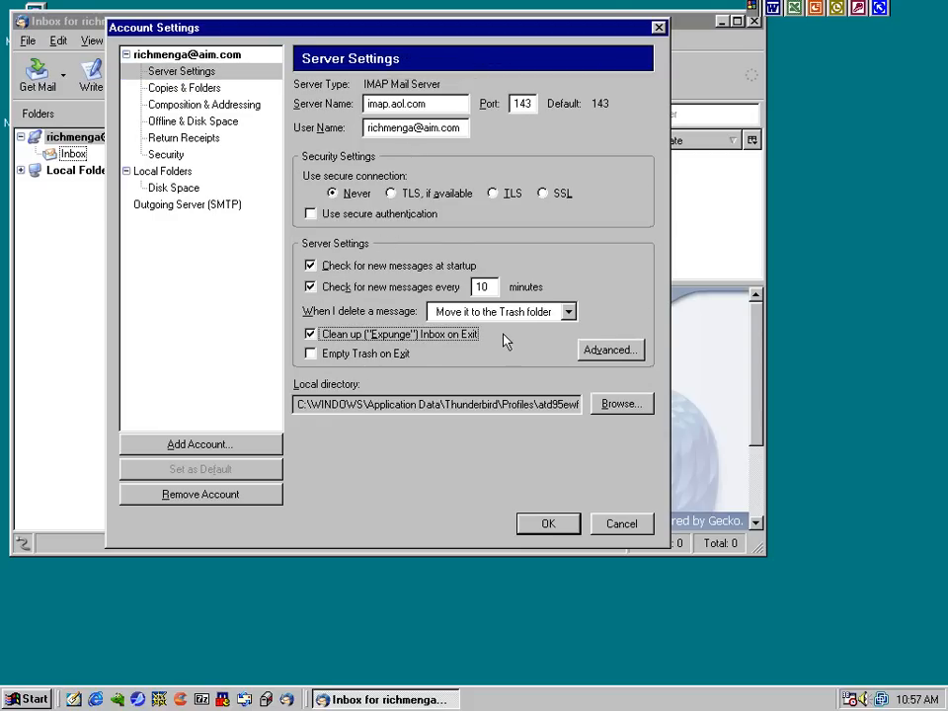
Make replies start above the quoted message in the composition settings
{"action": "left_click", "coordinate": [150, 87]}
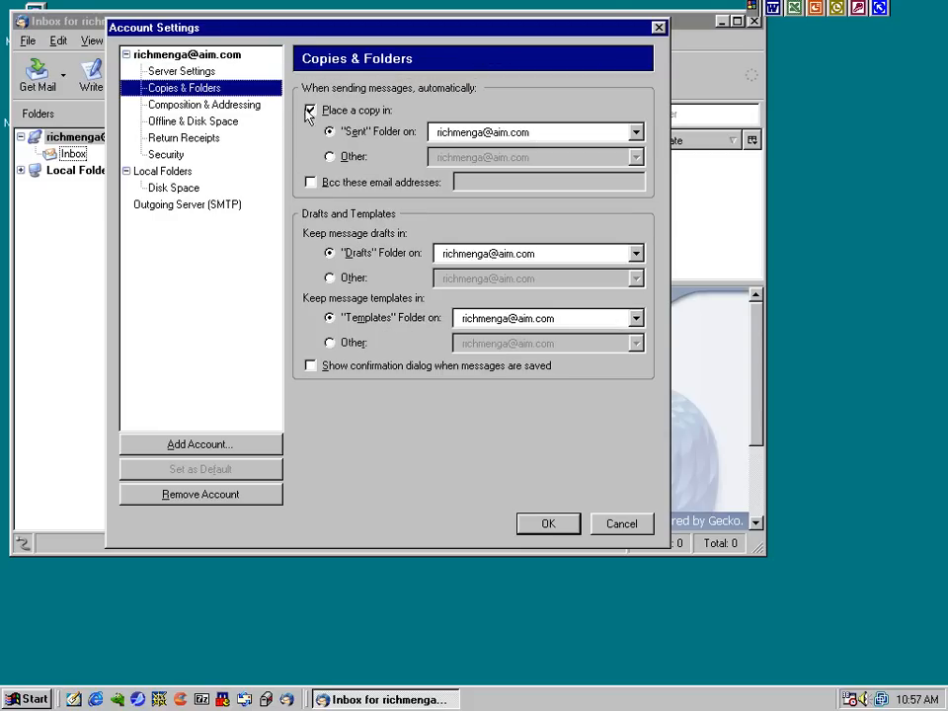
{"action": "left_click", "coordinate": [178, 105]}
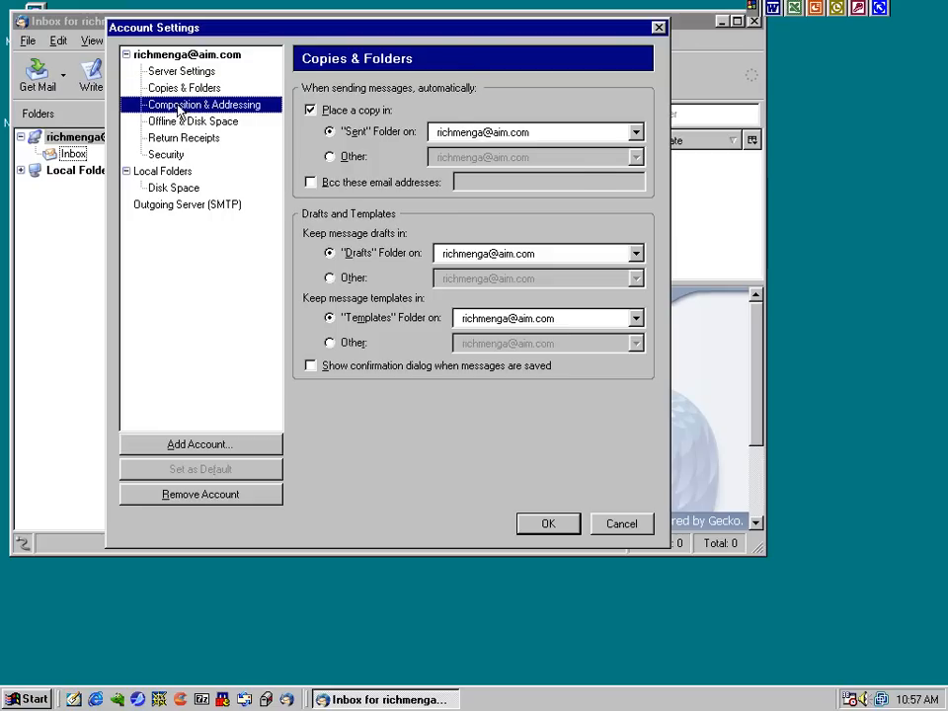
{"action": "left_click", "coordinate": [383, 163]}
{"action": "left_click", "coordinate": [407, 182]}
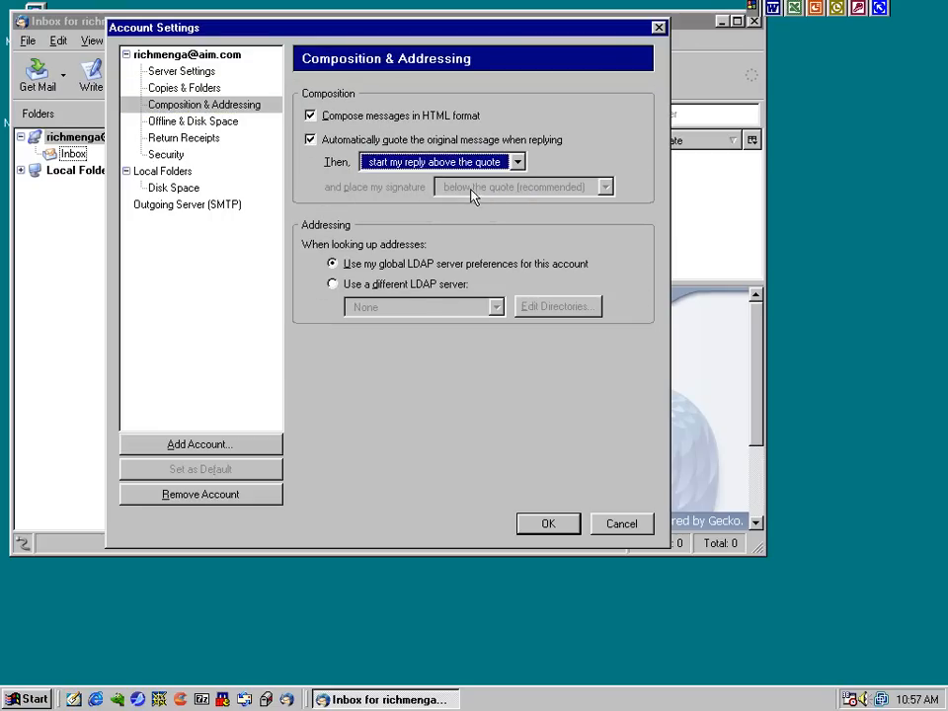
Customize return receipts to never send them and always request one when sending
{"action": "left_click", "coordinate": [158, 121]}
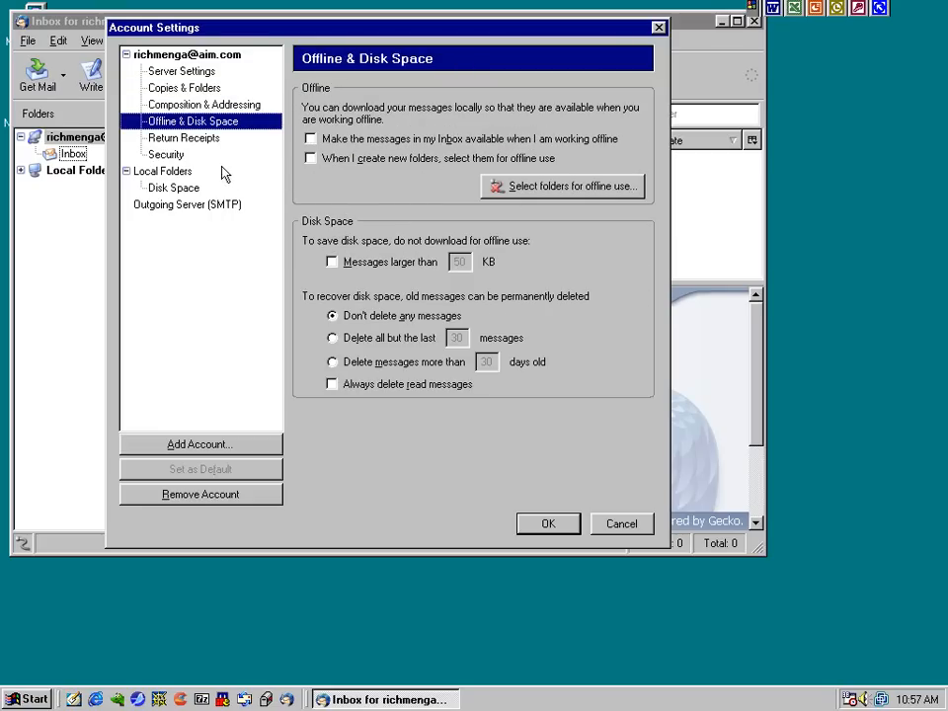
{"action": "left_click", "coordinate": [184, 137]}
{"action": "left_click", "coordinate": [387, 131]}
{"action": "left_click", "coordinate": [364, 245]}
{"action": "left_click", "coordinate": [332, 151]}
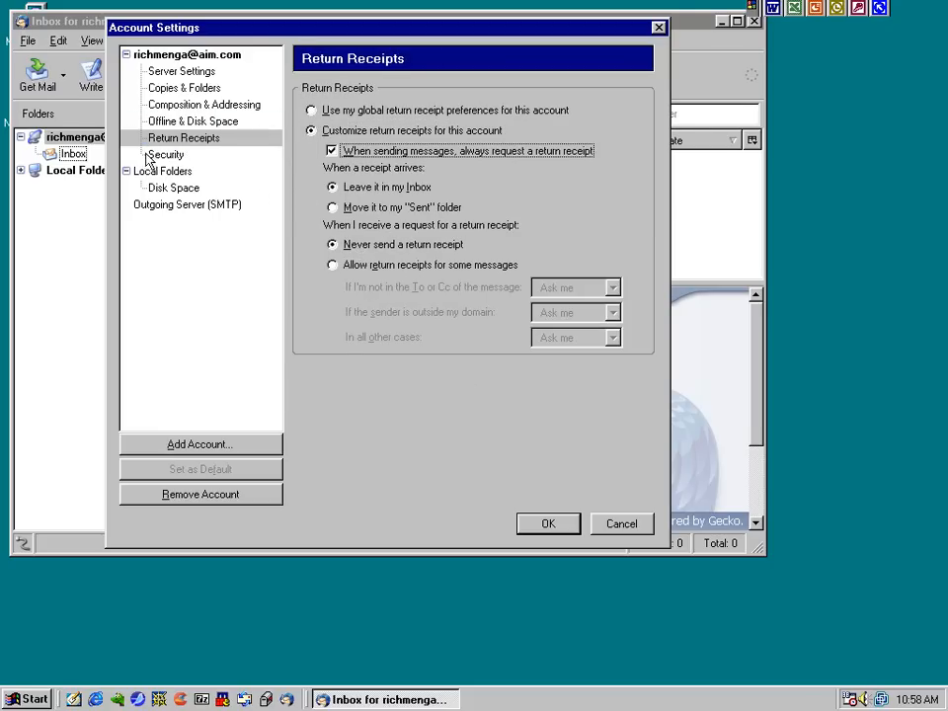
Change the smtp.aol.com outgoing server port from 25 to 587 and save the account settings
{"action": "left_click", "coordinate": [158, 155]}
{"action": "left_click", "coordinate": [177, 205]}
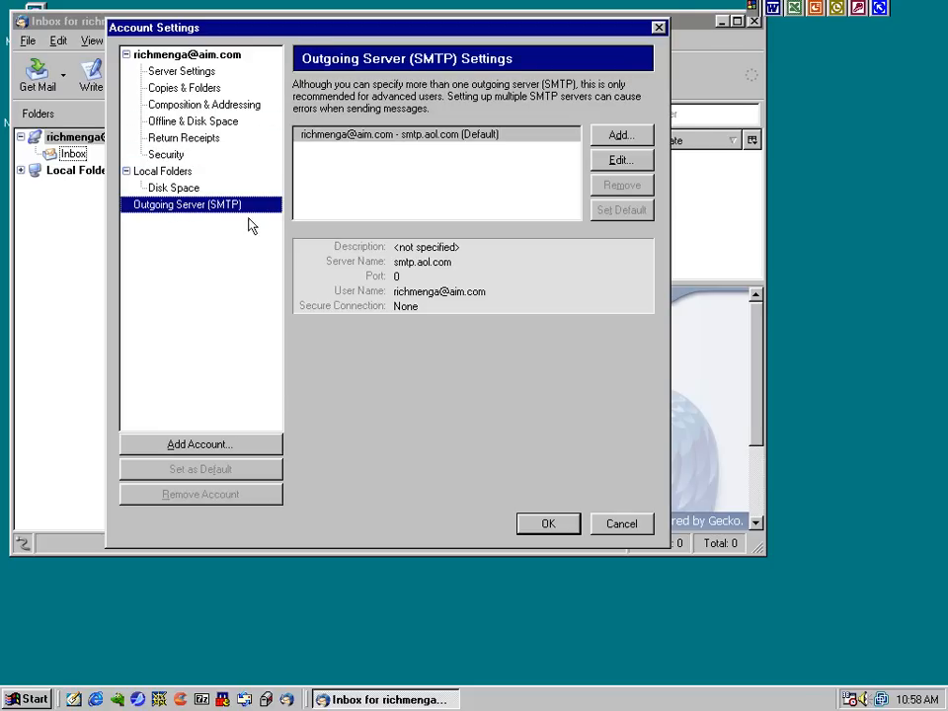
{"action": "left_click", "coordinate": [622, 160]}
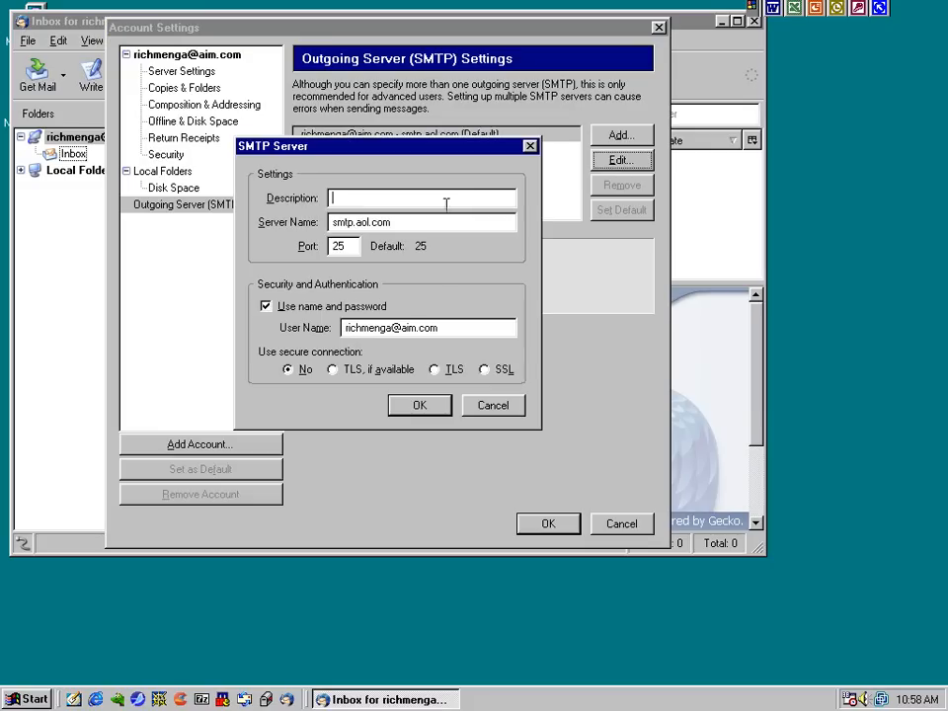
{"action": "double_click", "coordinate": [341, 246]}
{"action": "type", "text": "587"}
{"action": "left_click", "coordinate": [420, 406]}
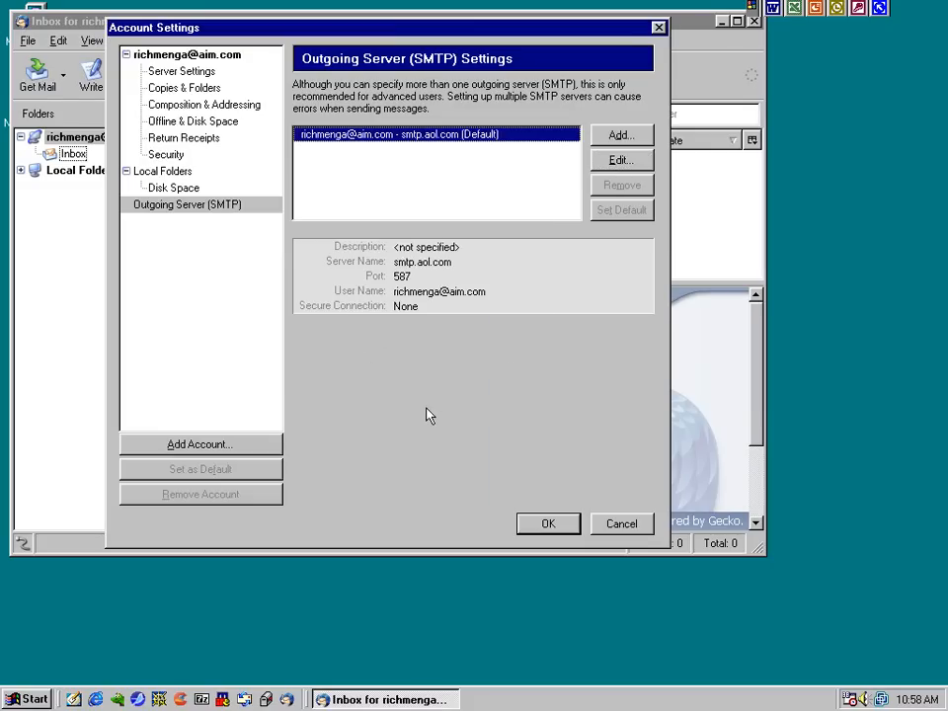
{"action": "left_click", "coordinate": [531, 524]}
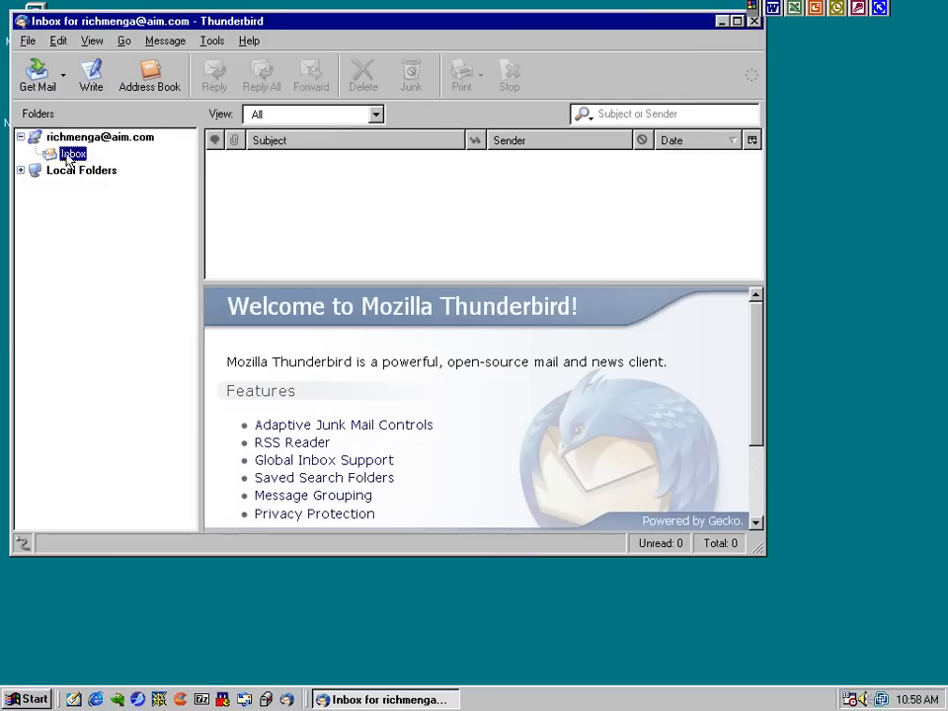
Open the AIM Inbox, entering the mail password and having it remembered
{"action": "left_click", "coordinate": [69, 141]}
{"action": "left_click", "coordinate": [71, 153]}
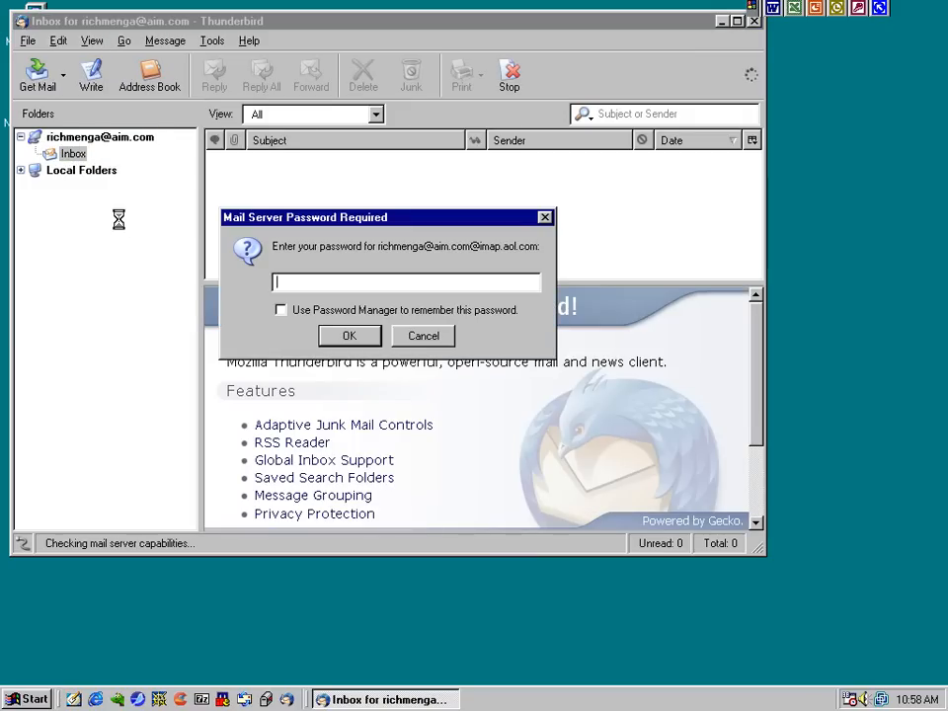
{"action": "type", "text": "********"}
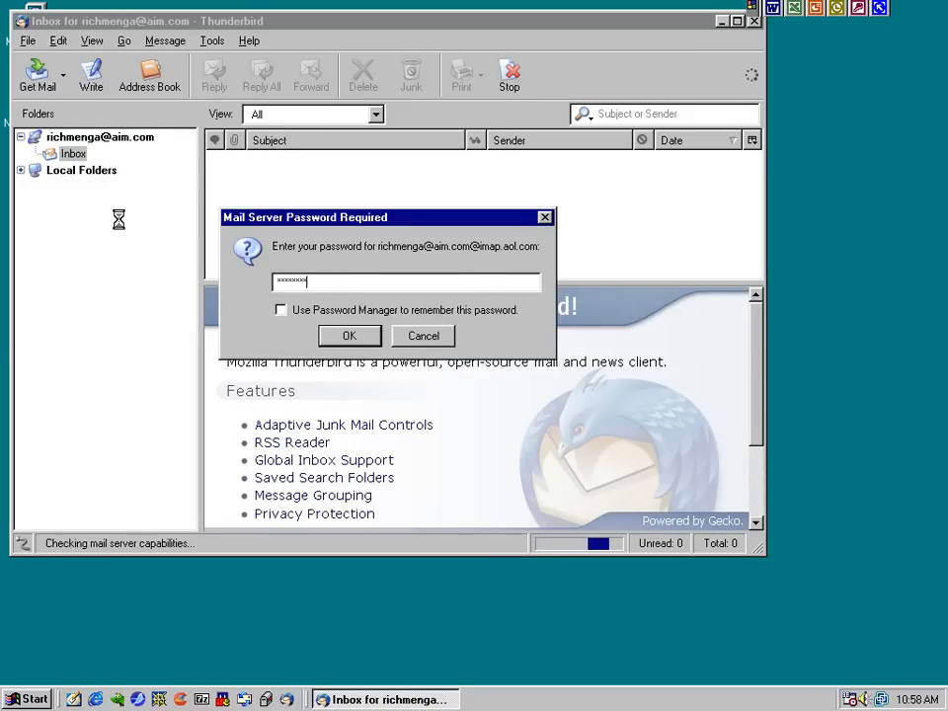
{"action": "left_click", "coordinate": [300, 312]}
{"action": "left_click", "coordinate": [348, 336]}
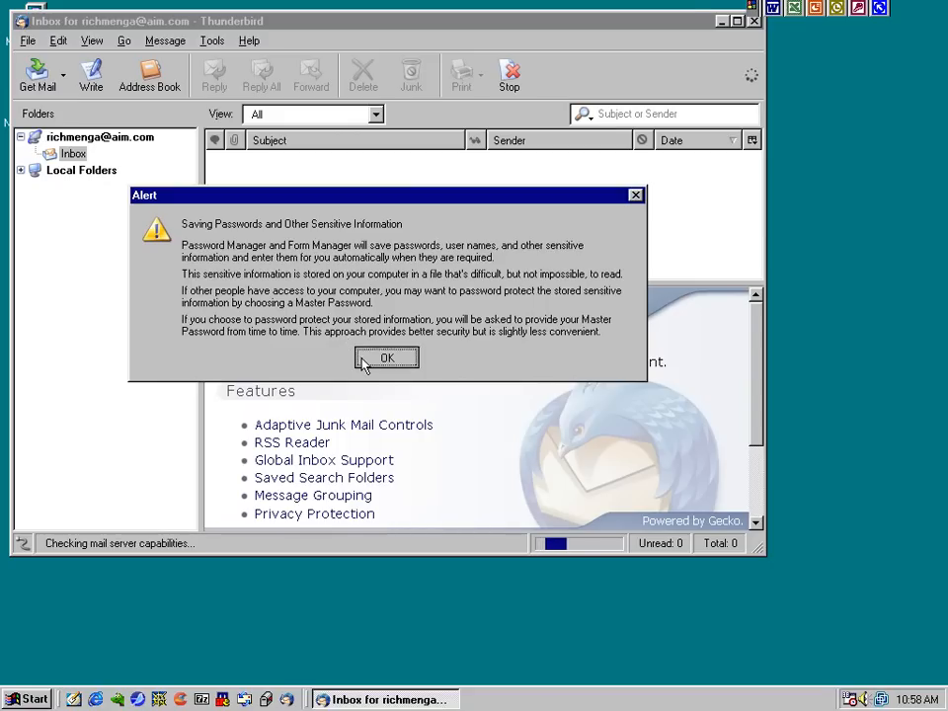
{"action": "left_click", "coordinate": [371, 359]}
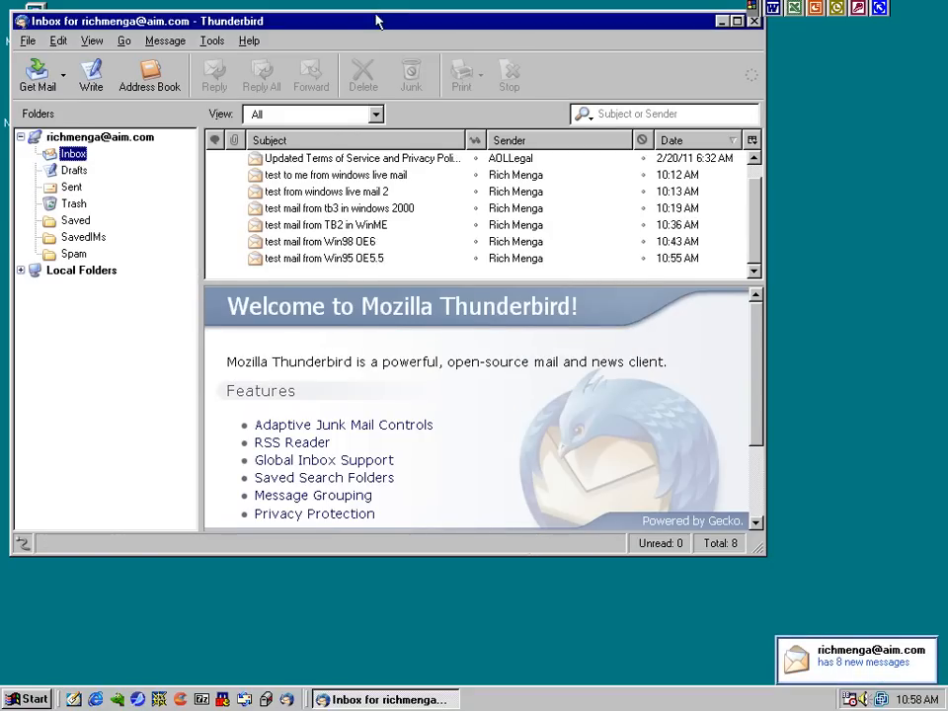
Sort Inbox and Sent by date and preview the Win98 OE6 and Win95 OE5.5 test mails
{"action": "left_click_drag", "start_coordinate": [377, 18], "coordinate": [410, 41]}
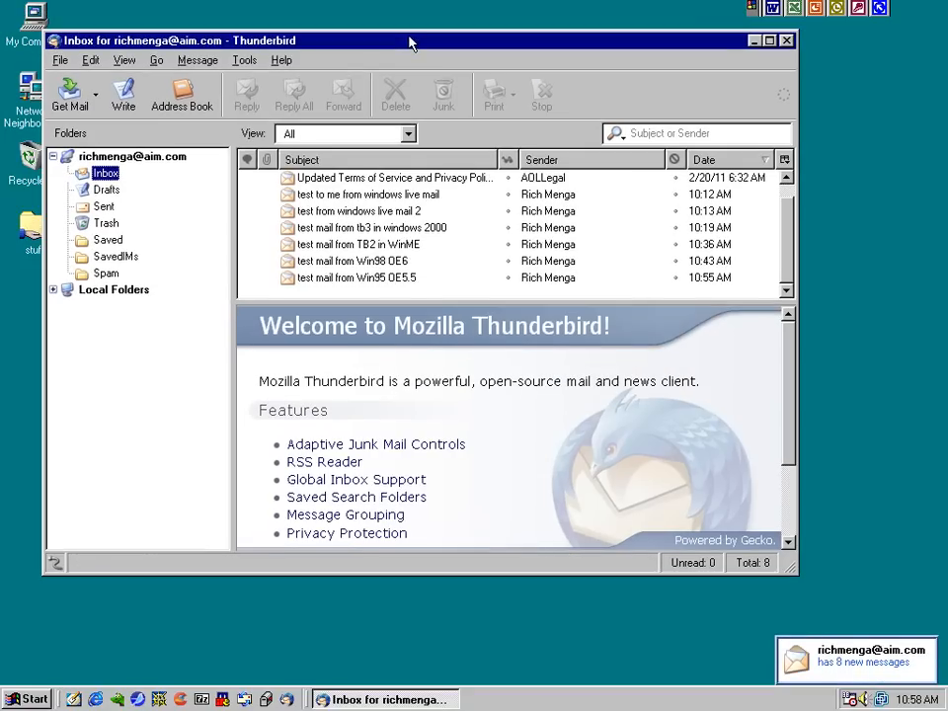
{"action": "left_click", "coordinate": [703, 159]}
{"action": "left_click", "coordinate": [471, 177]}
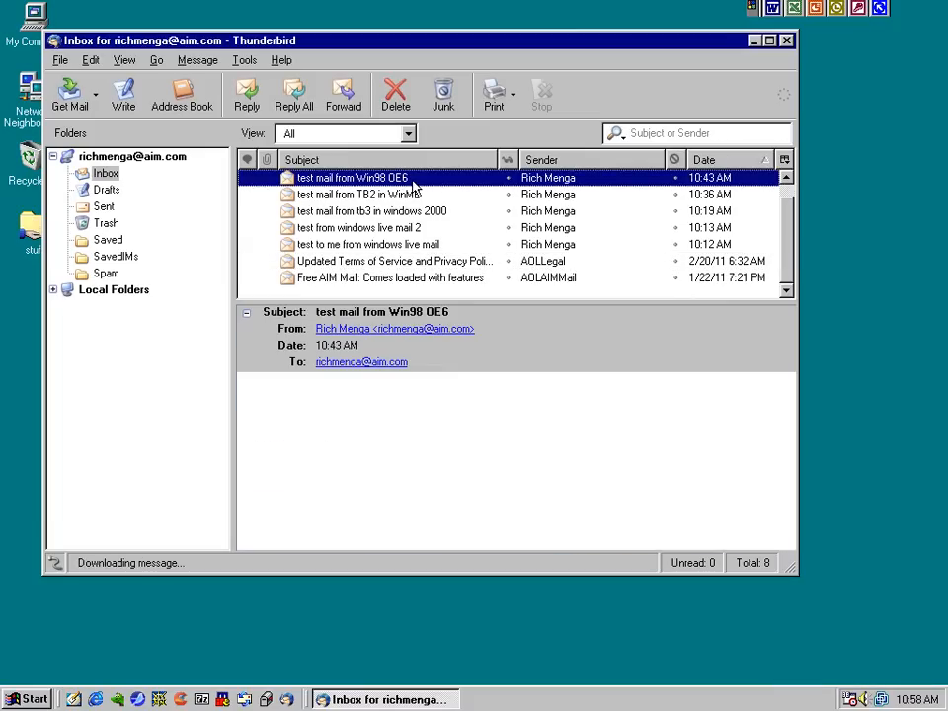
{"action": "left_click", "coordinate": [103, 206]}
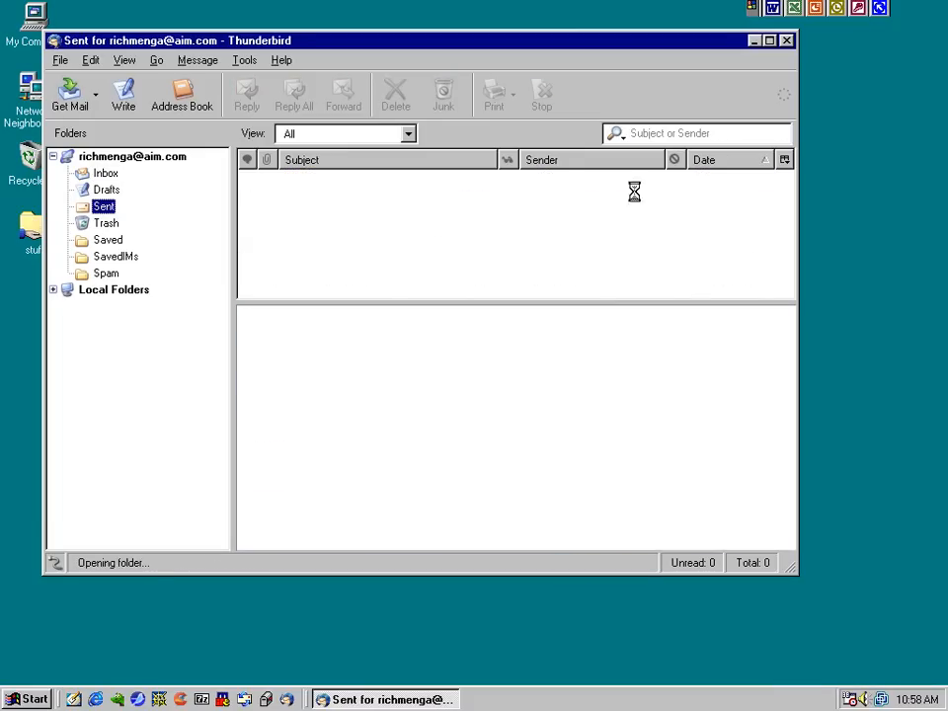
{"action": "left_click", "coordinate": [726, 162]}
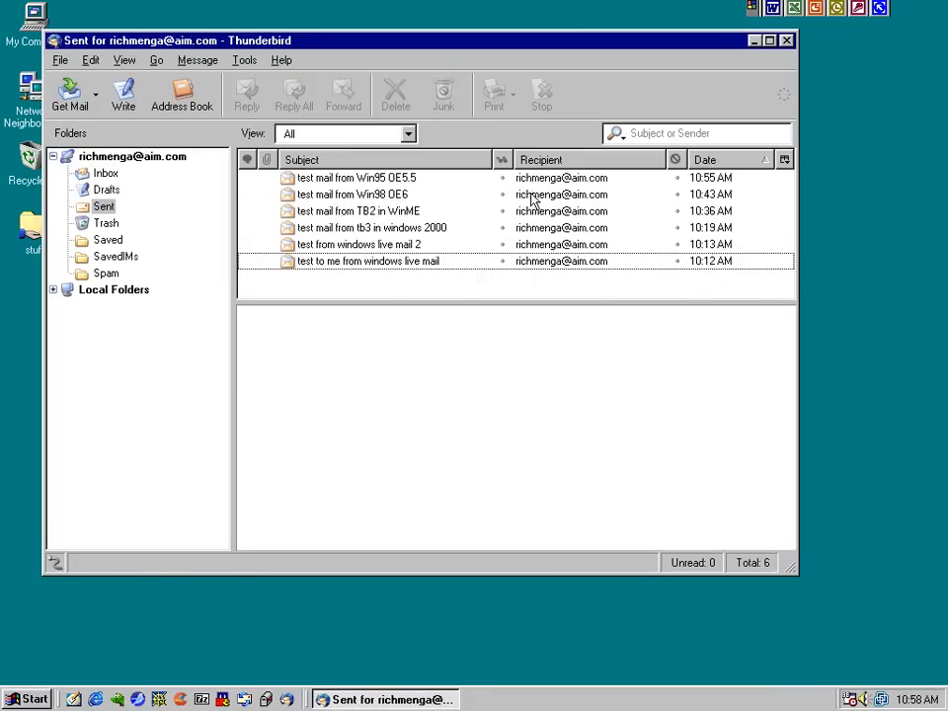
{"action": "left_click", "coordinate": [357, 181]}
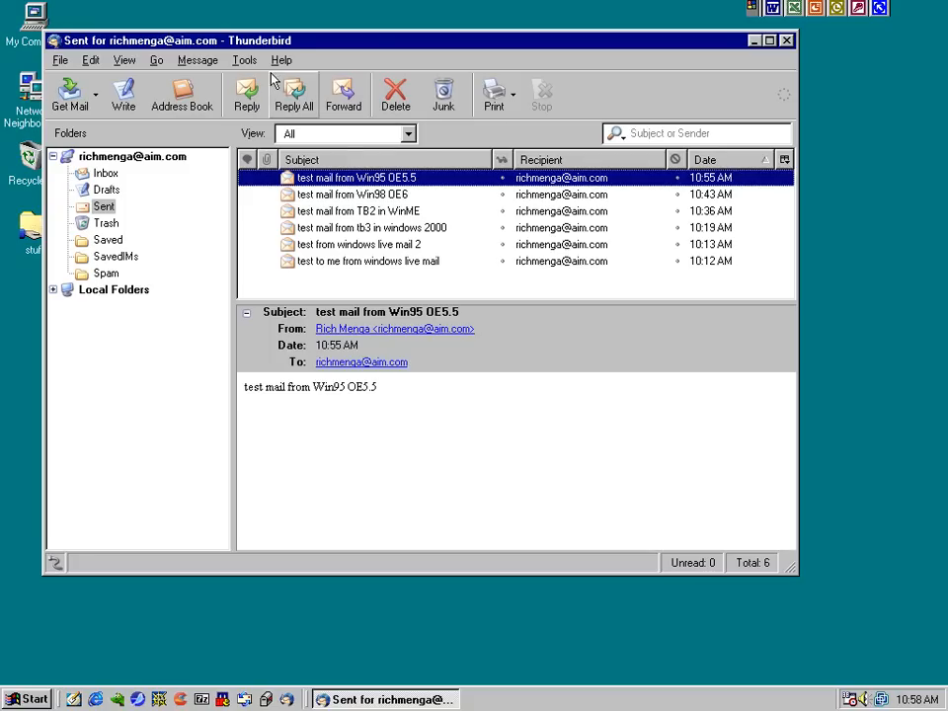
View Thunderbird's version information in the About box and close it
{"action": "left_click", "coordinate": [279, 63]}
{"action": "left_click", "coordinate": [290, 138]}
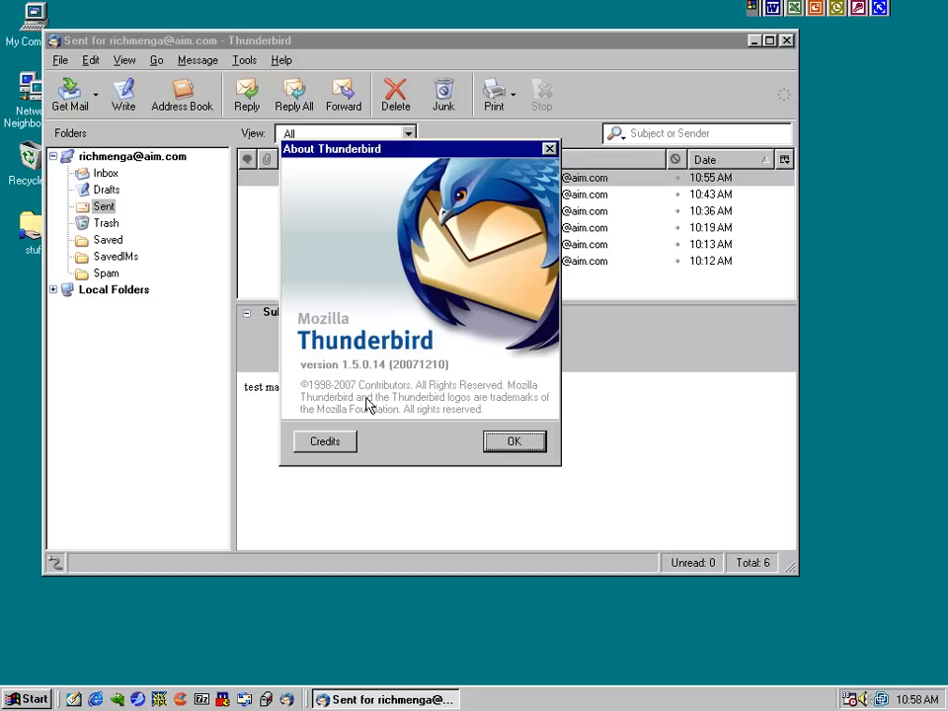
{"action": "left_click", "coordinate": [508, 438]}
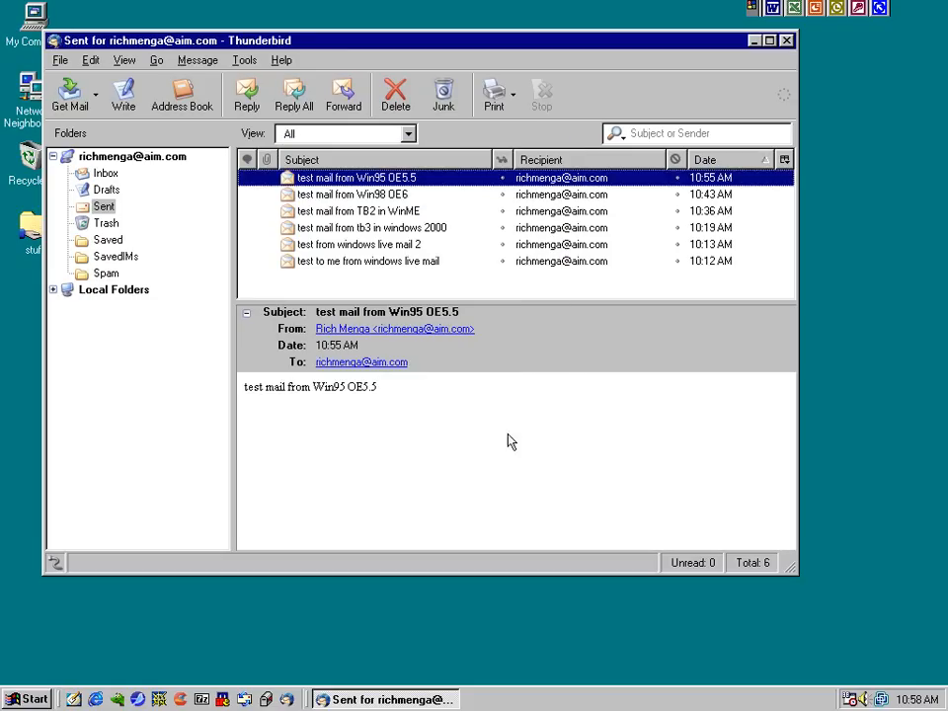
Start a new message from the Inbox addressed to the account's own e-mail address
{"action": "left_click", "coordinate": [104, 172]}
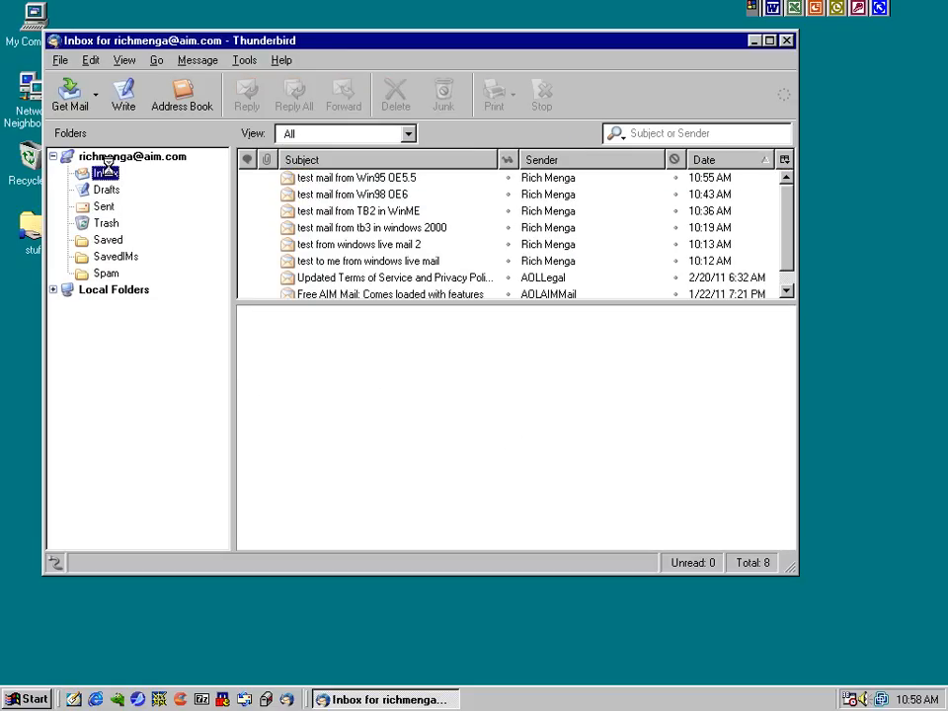
{"action": "left_click", "coordinate": [118, 106]}
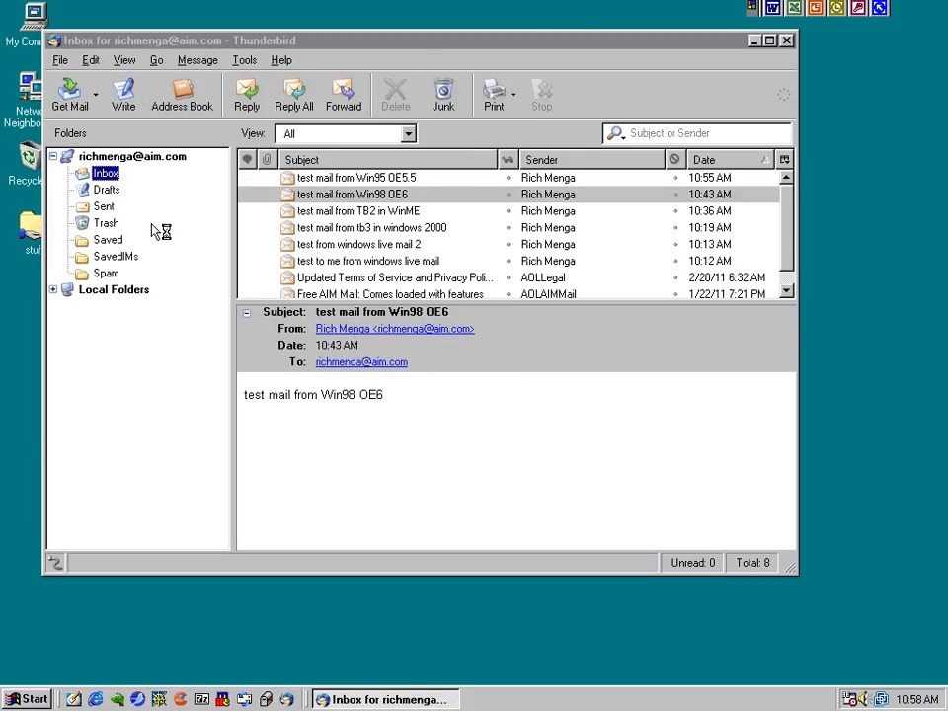
{"action": "left_click_drag", "start_coordinate": [197, 17], "coordinate": [310, 106]}
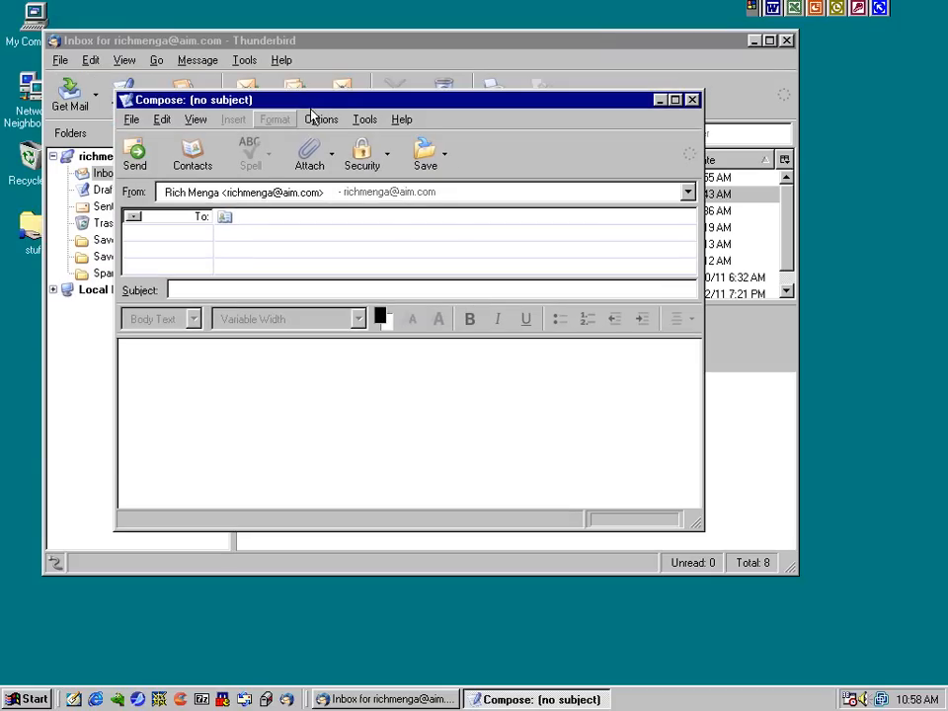
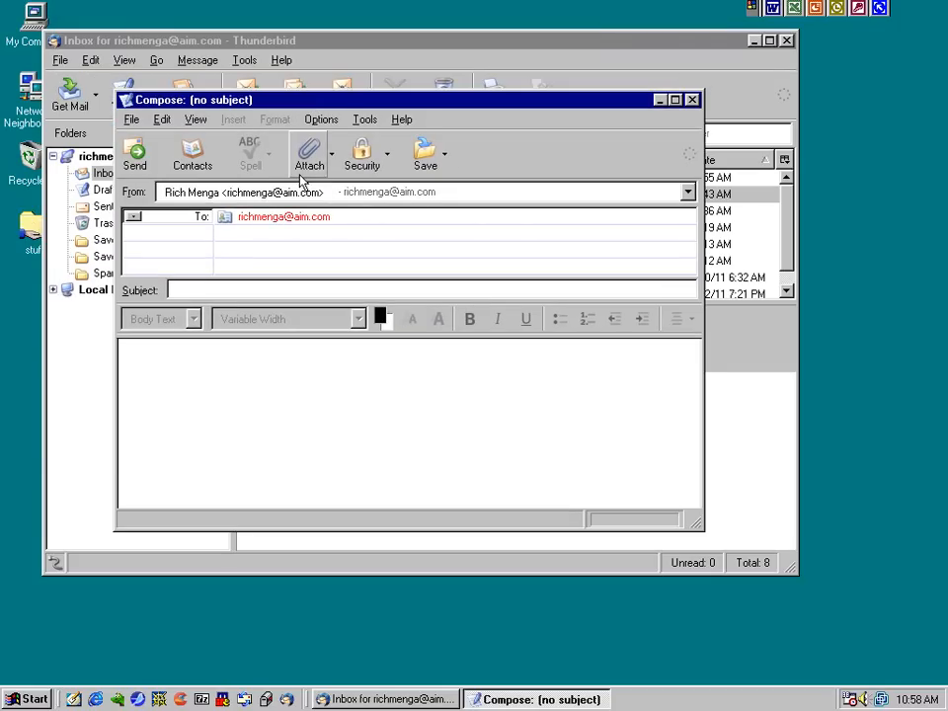
Enter subject 'test mail from Win95 TB1.5' and paste the same text into the body
{"action": "key", "text": "Tab"}
{"action": "type", "text": "test mai"}
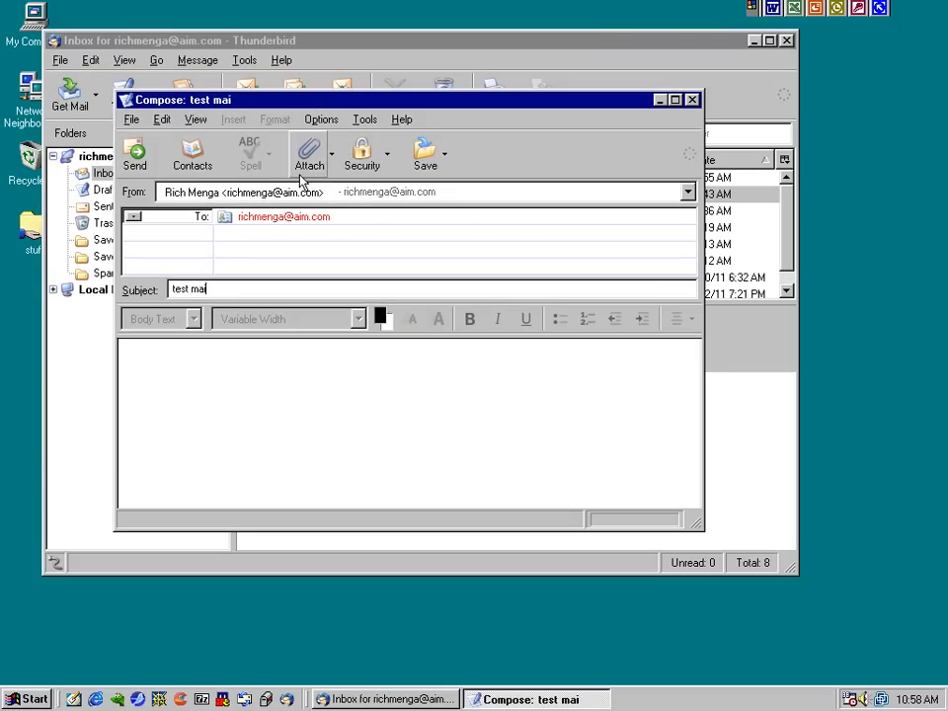
{"action": "type", "text": "l from Win95 "}
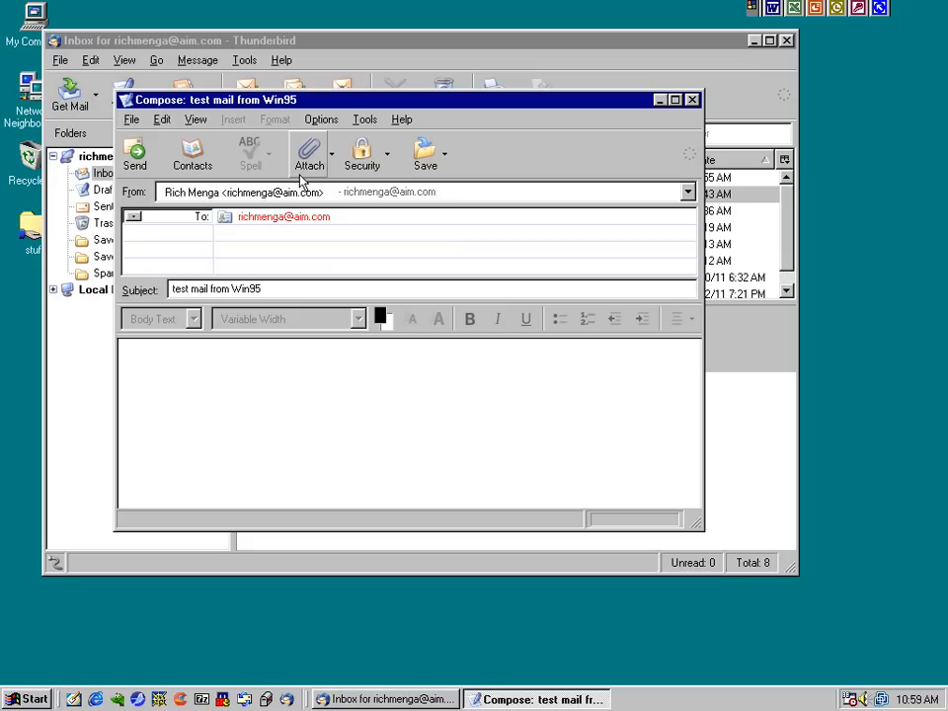
{"action": "type", "text": "TB1.5"}
{"action": "key", "text": "ctrl+a"}
{"action": "key", "text": "ctrl+c"}
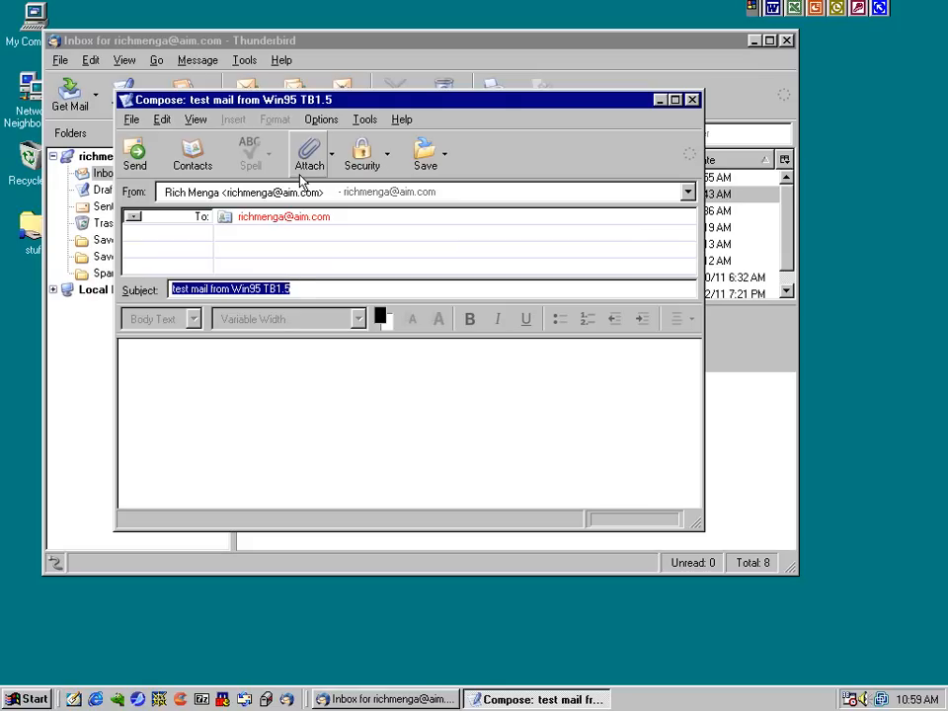
{"action": "left_click", "coordinate": [276, 395]}
{"action": "key", "text": "ctrl+v"}
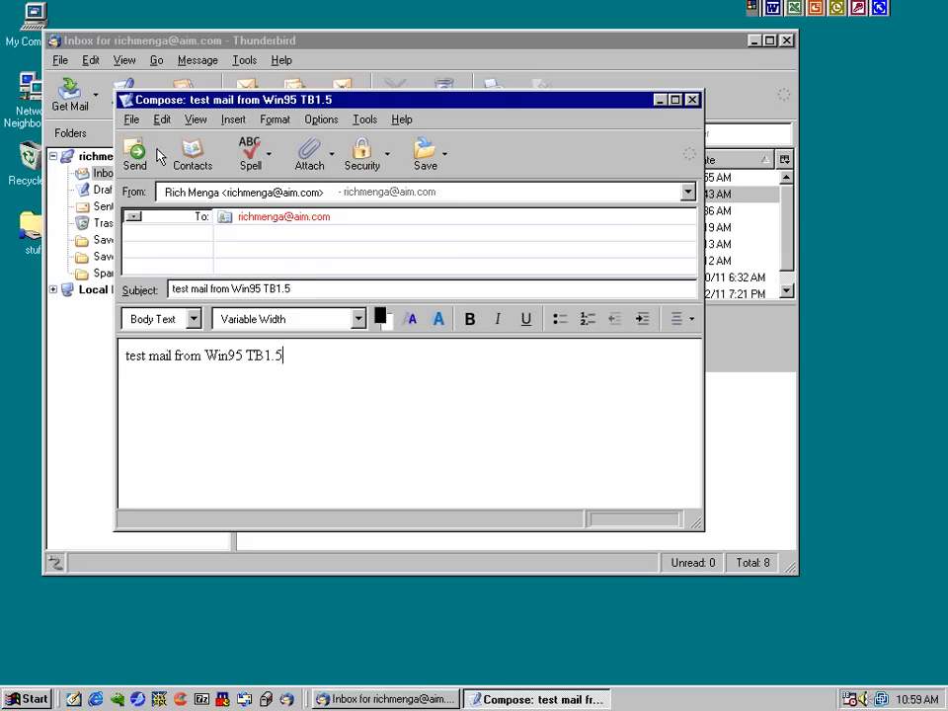
Send the message, supplying the SMTP password and having it remembered
{"action": "left_click", "coordinate": [135, 158]}
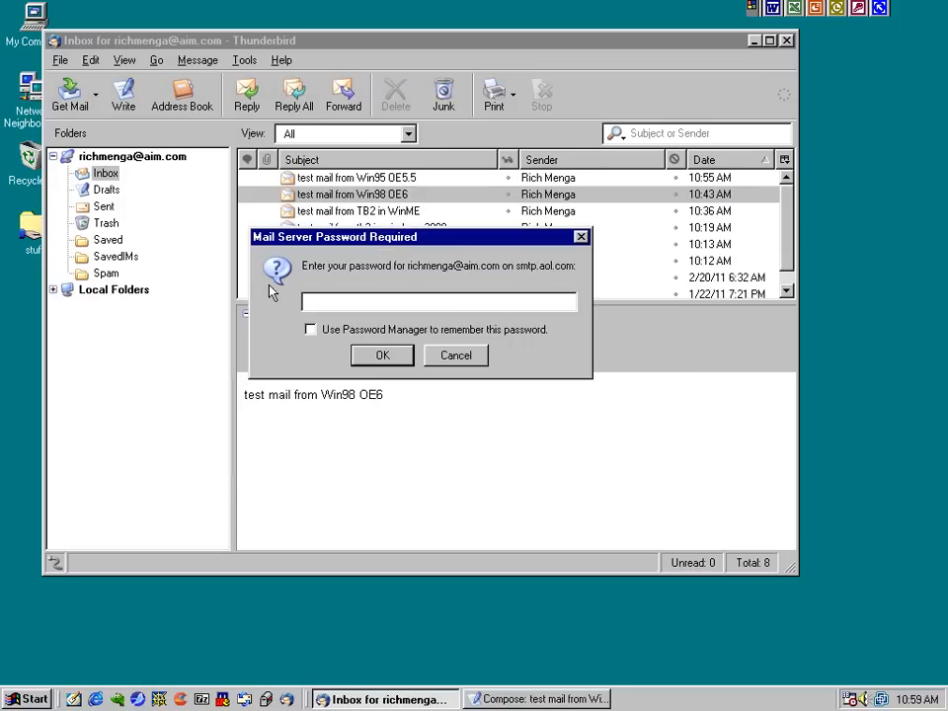
{"action": "type", "text": "********"}
{"action": "left_click", "coordinate": [351, 330]}
{"action": "left_click", "coordinate": [360, 358]}
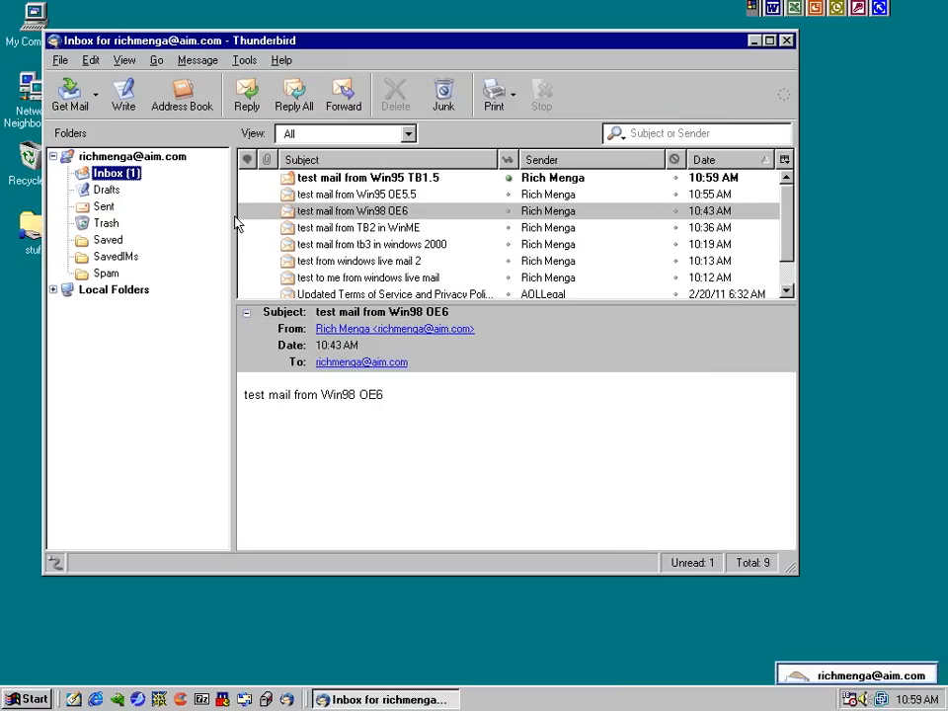
Confirm the Win95 TB1.5 test mail appears in both the Inbox and Sent folders
{"action": "left_click", "coordinate": [339, 180]}
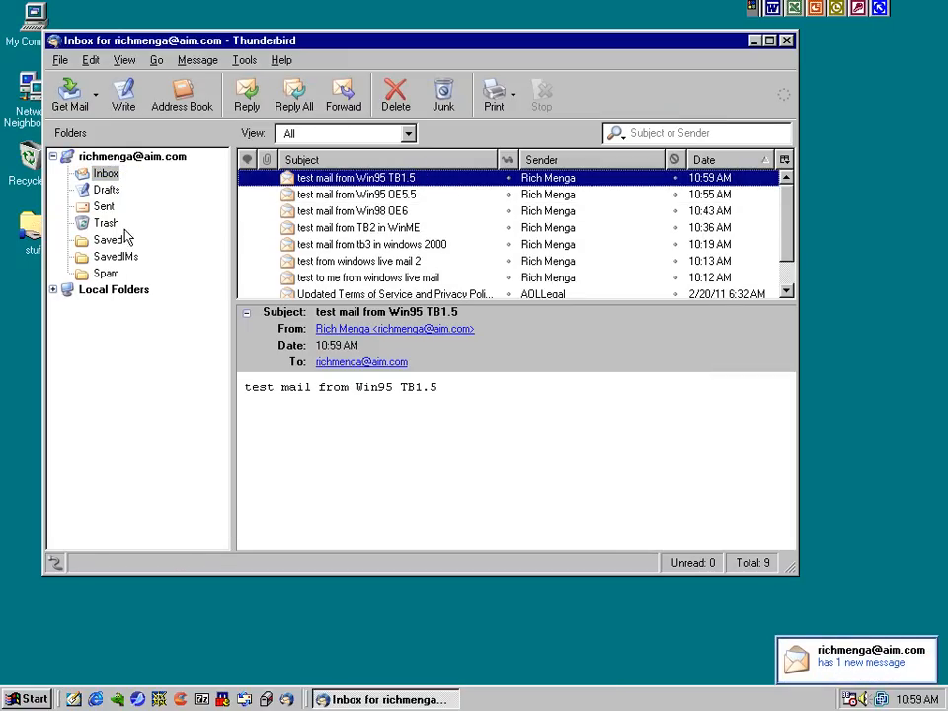
{"action": "left_click", "coordinate": [105, 207]}
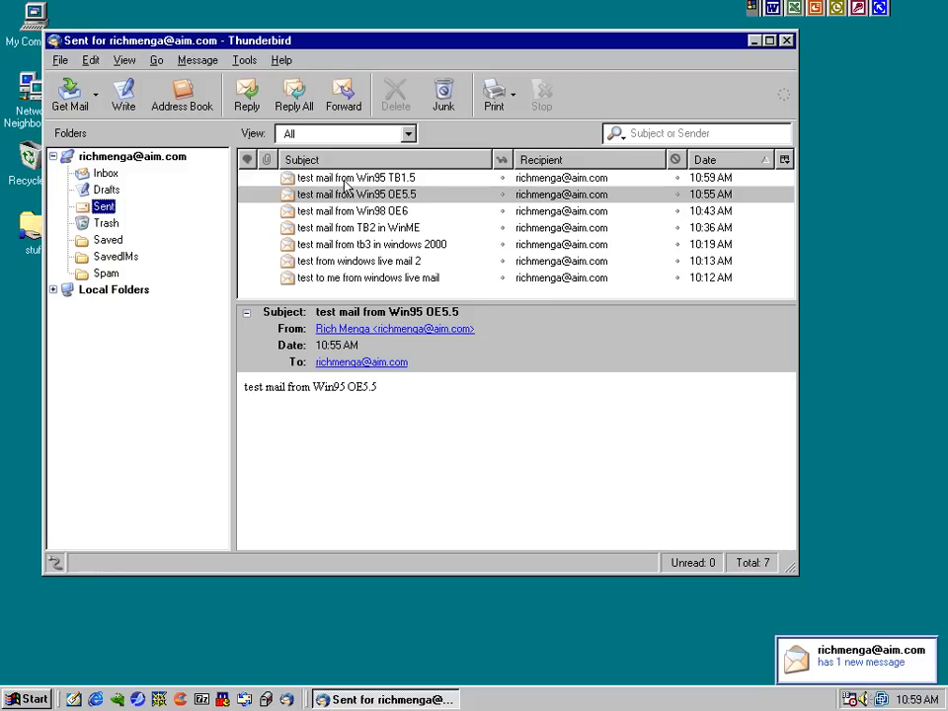
{"action": "left_click", "coordinate": [344, 180]}
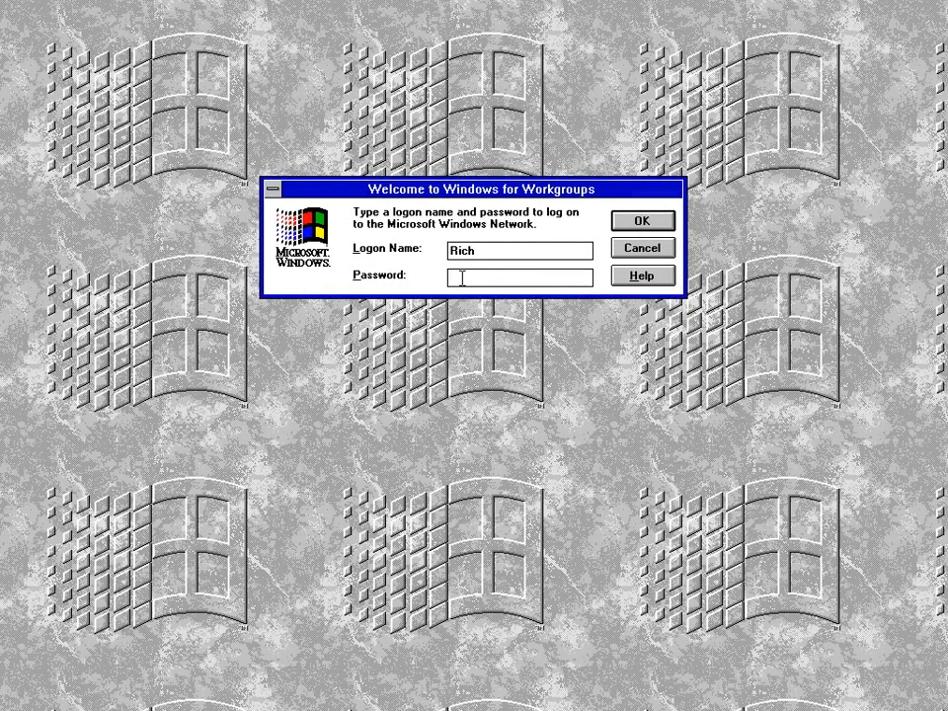
Enter the logon password to start Windows for Workgroups, then launch Microsoft Word
{"action": "type", "text": "******"}
{"action": "key", "text": "Return"}
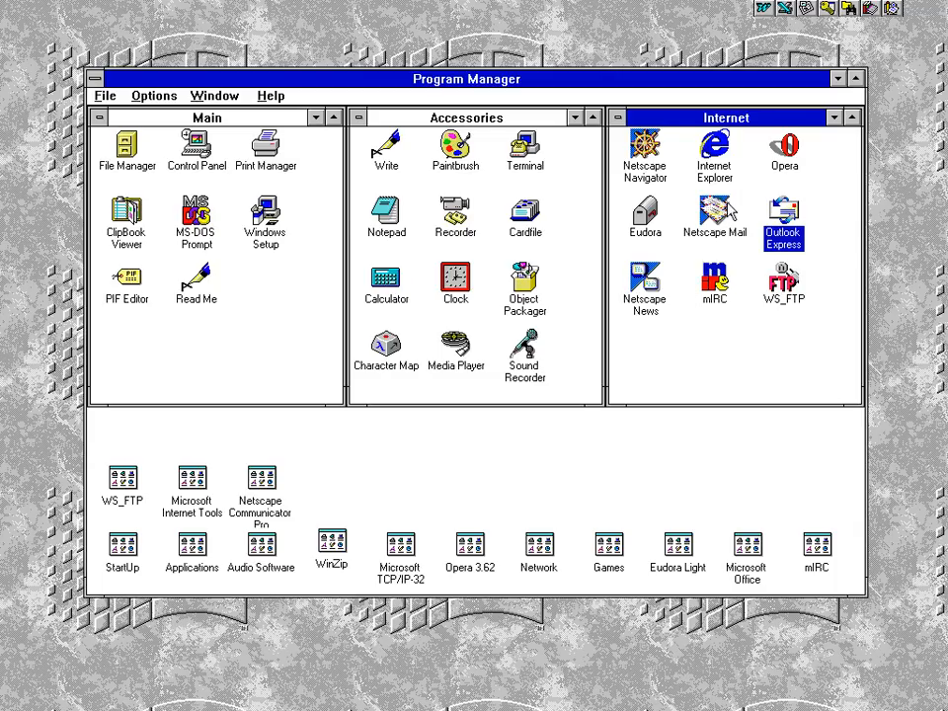
{"action": "key", "text": "Left"}
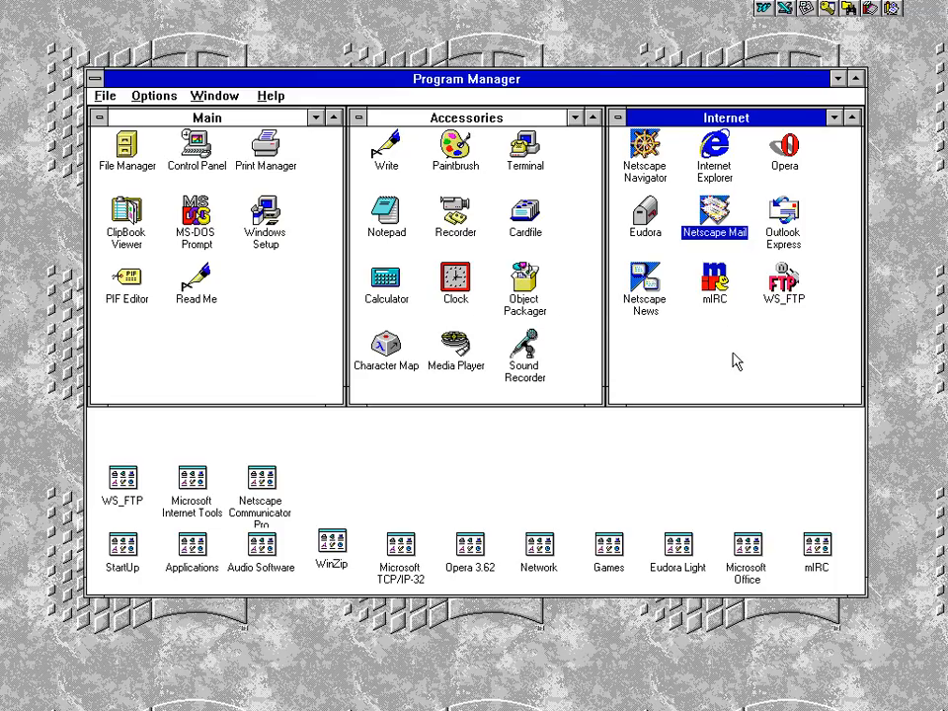
{"action": "left_click", "coordinate": [763, 10]}
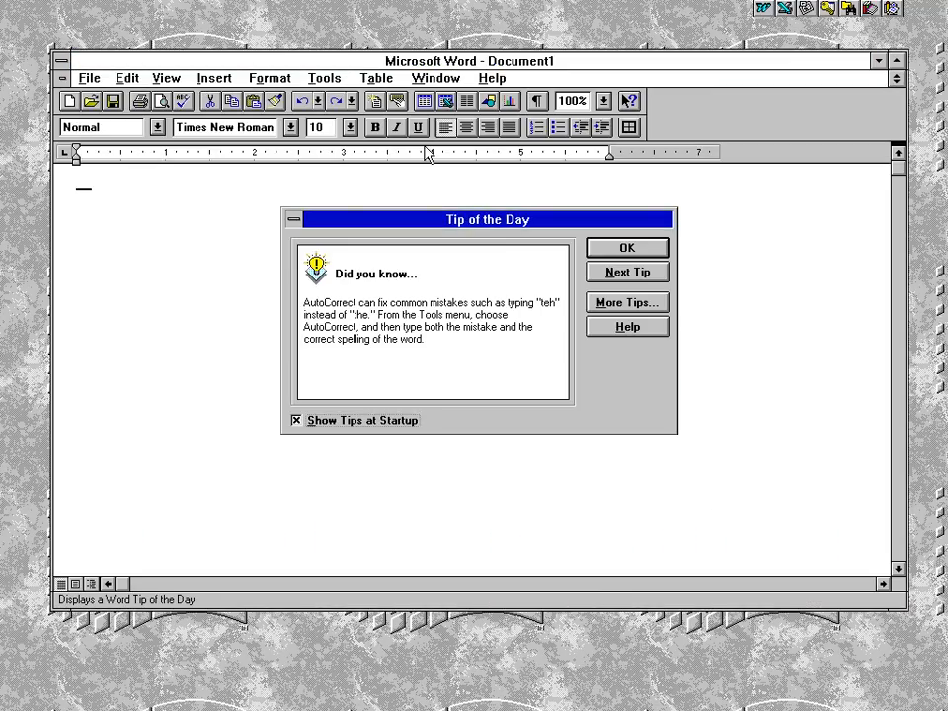
Check Word's version in Help > About, then quit Word and launch Microsoft Excel
{"action": "left_click", "coordinate": [622, 248]}
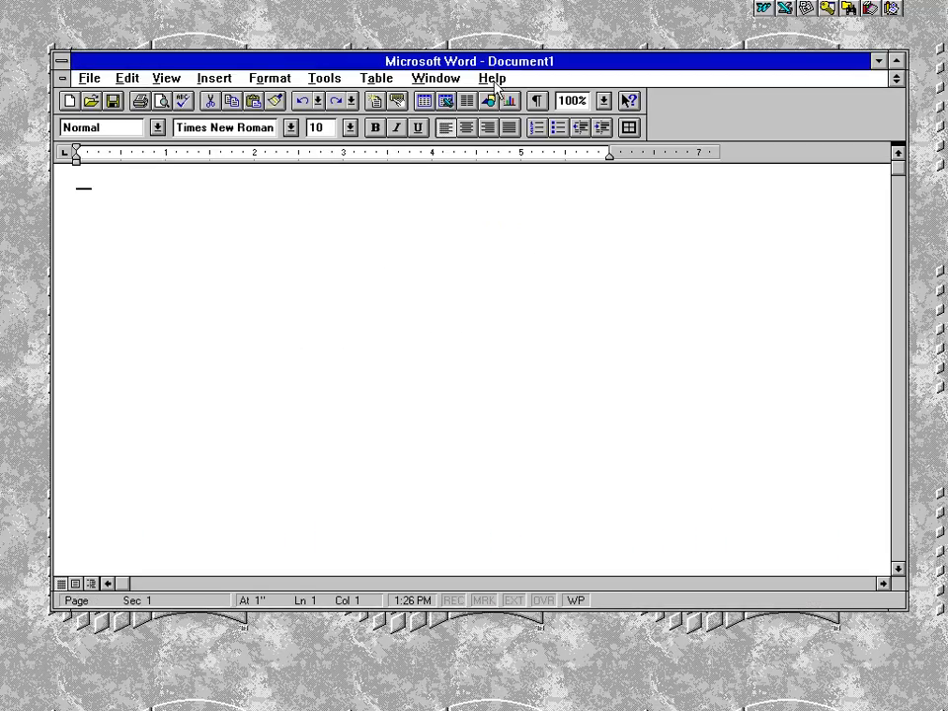
{"action": "left_click", "coordinate": [494, 83]}
{"action": "left_click", "coordinate": [503, 248]}
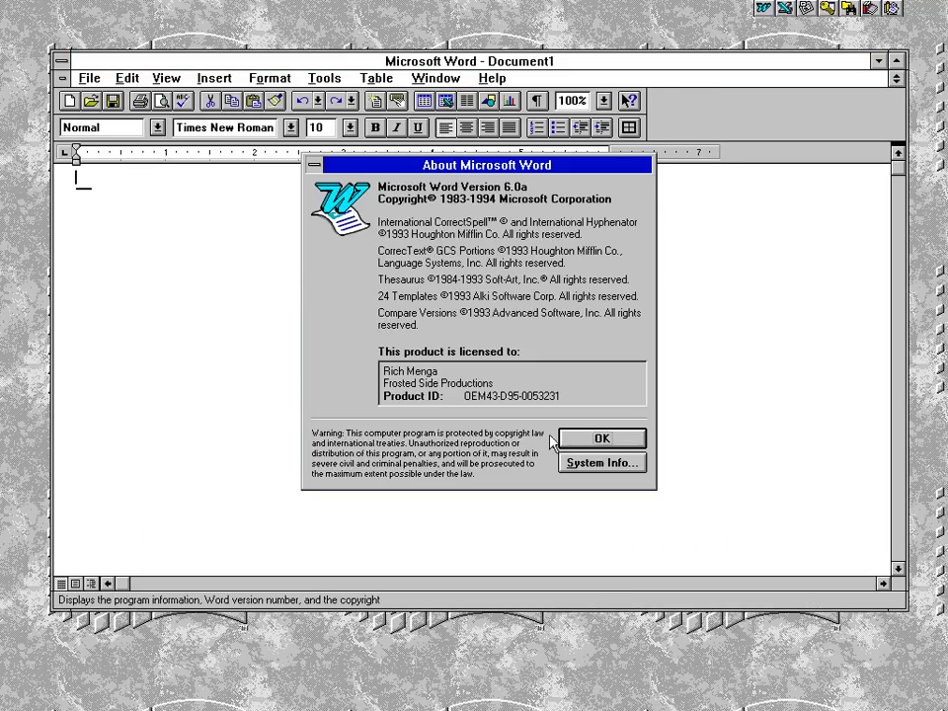
{"action": "left_click", "coordinate": [599, 440]}
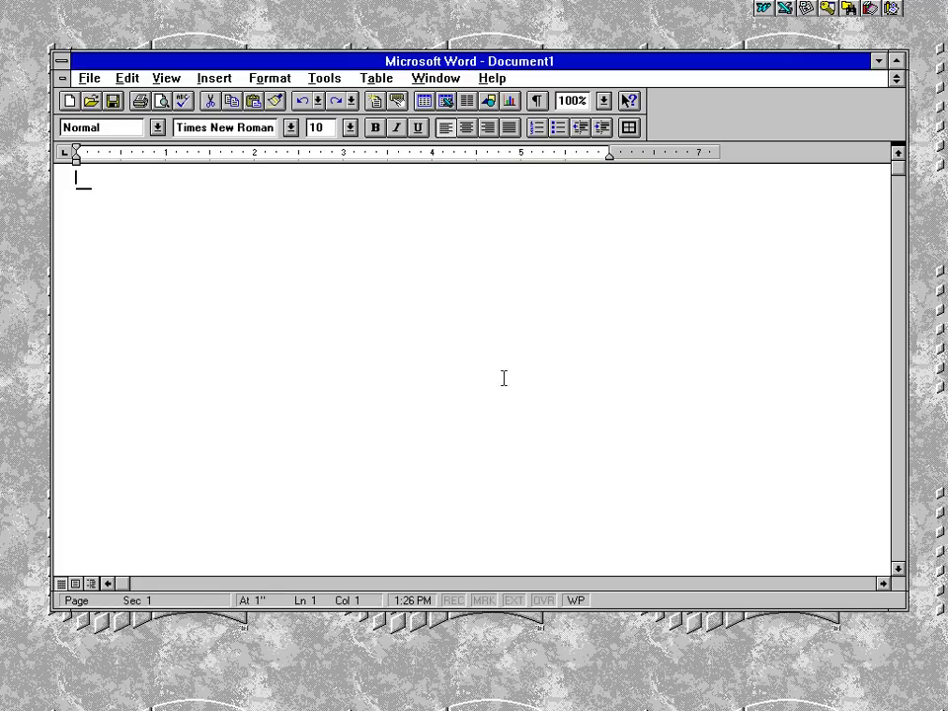
{"action": "double_click", "coordinate": [60, 62]}
{"action": "left_click", "coordinate": [784, 8]}
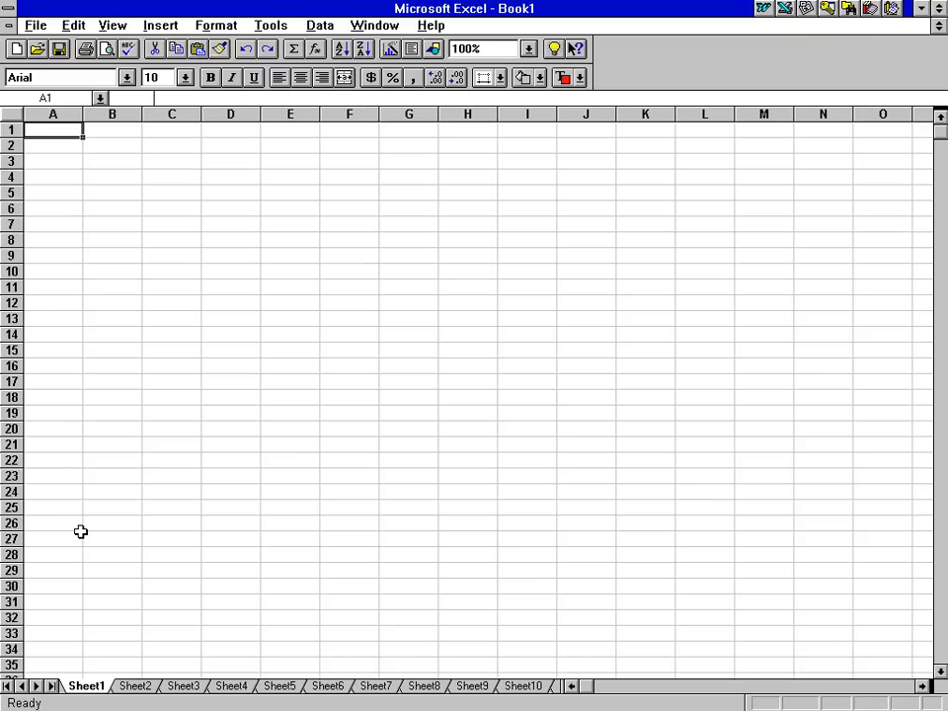
Select cells B10 and A1, then quit Excel through its control-menu box
{"action": "left_click", "coordinate": [117, 268]}
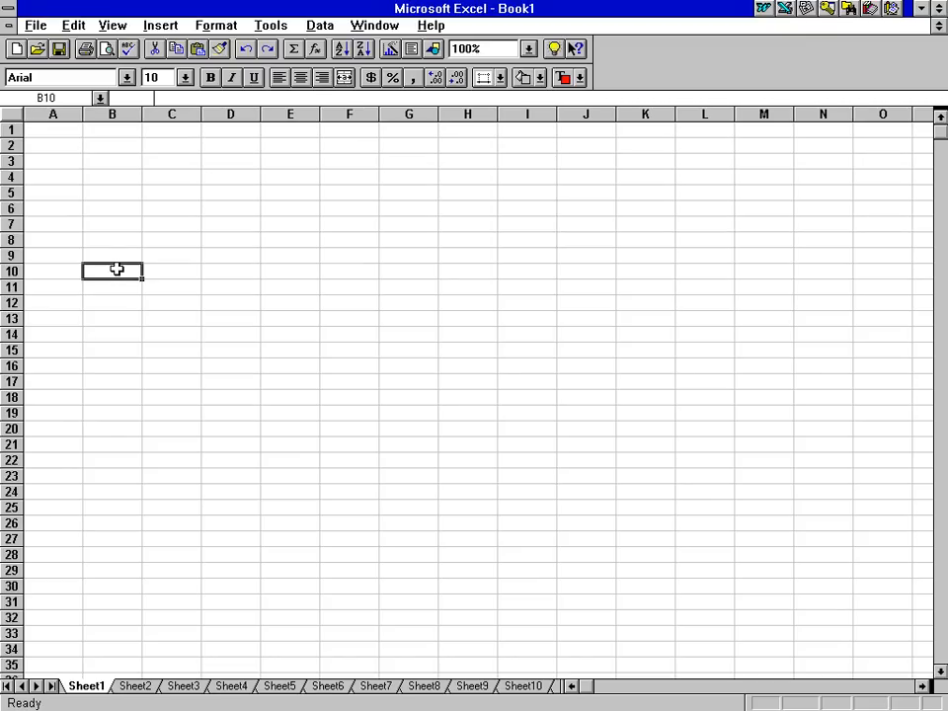
{"action": "left_click", "coordinate": [57, 134]}
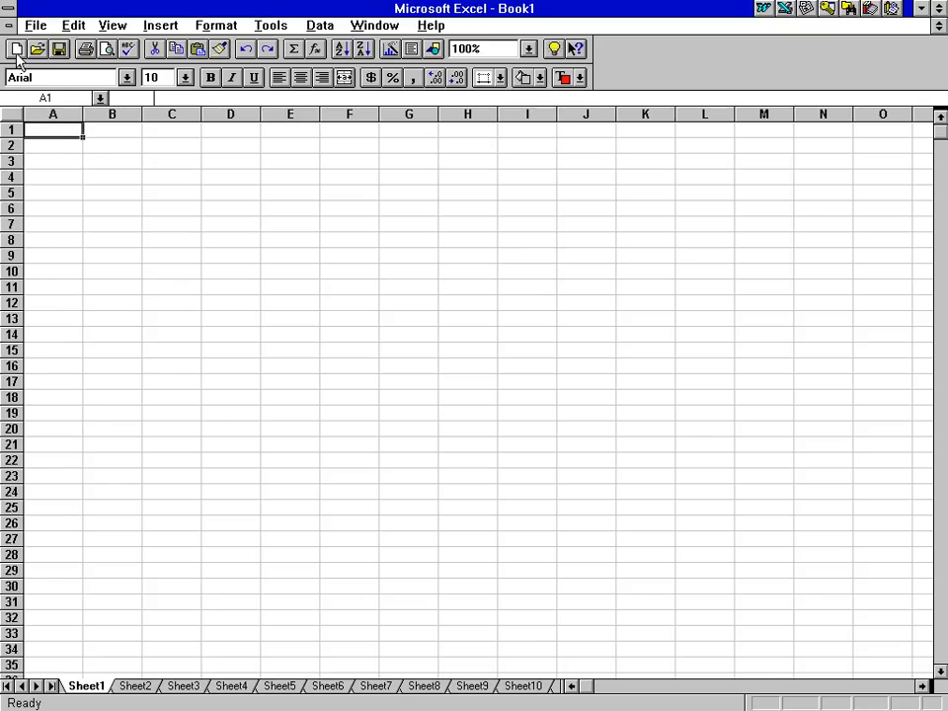
{"action": "left_click", "coordinate": [8, 9]}
{"action": "double_click", "coordinate": [8, 10]}
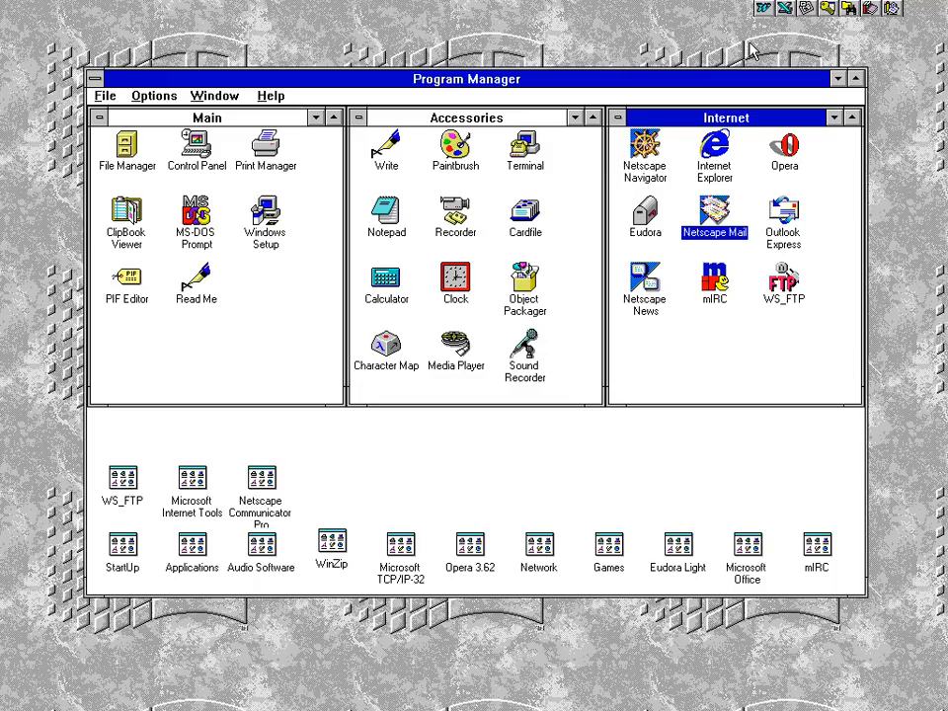
Launch Outlook Express from its icon in the Internet program group
{"action": "left_click", "coordinate": [649, 229]}
{"action": "left_click", "coordinate": [785, 229]}
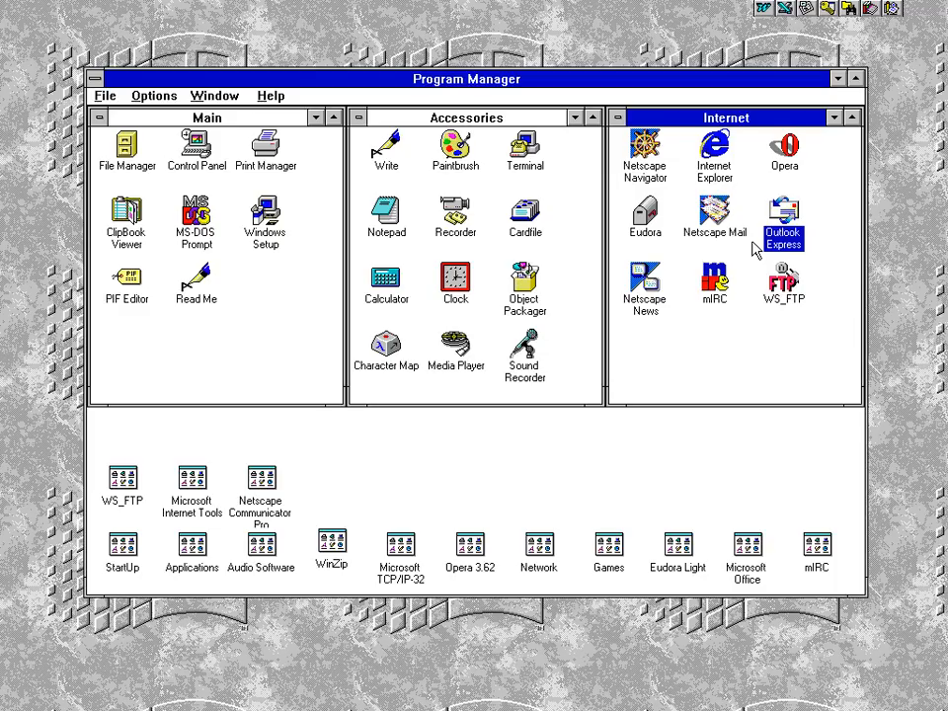
{"action": "double_click", "coordinate": [789, 205]}
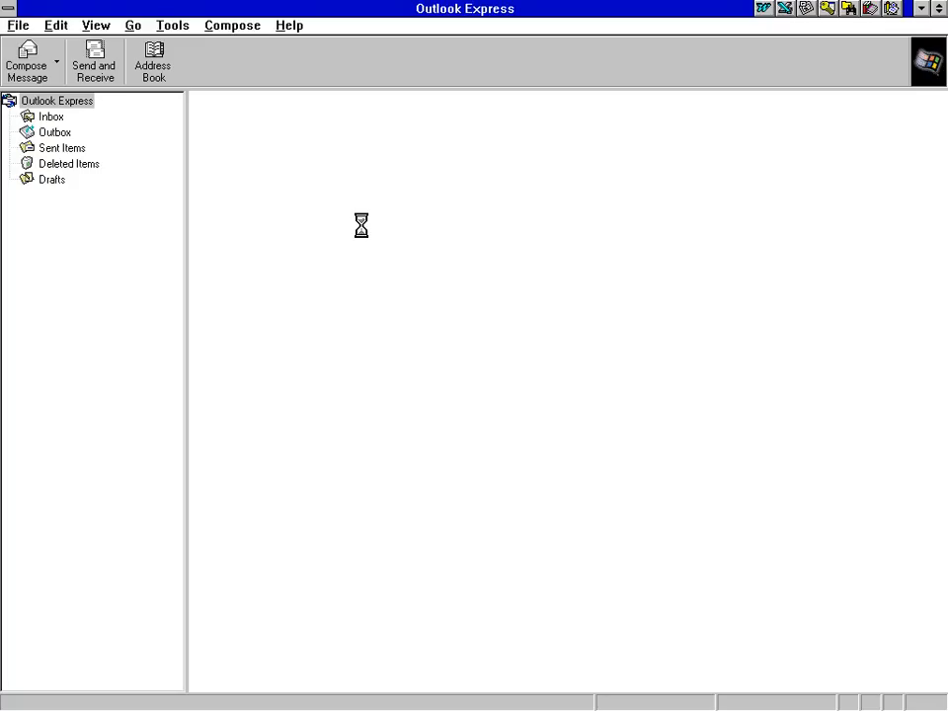
Start a new mail account, entering the display name and the AIM e-mail address
{"action": "left_click", "coordinate": [174, 27]}
{"action": "left_click", "coordinate": [188, 185]}
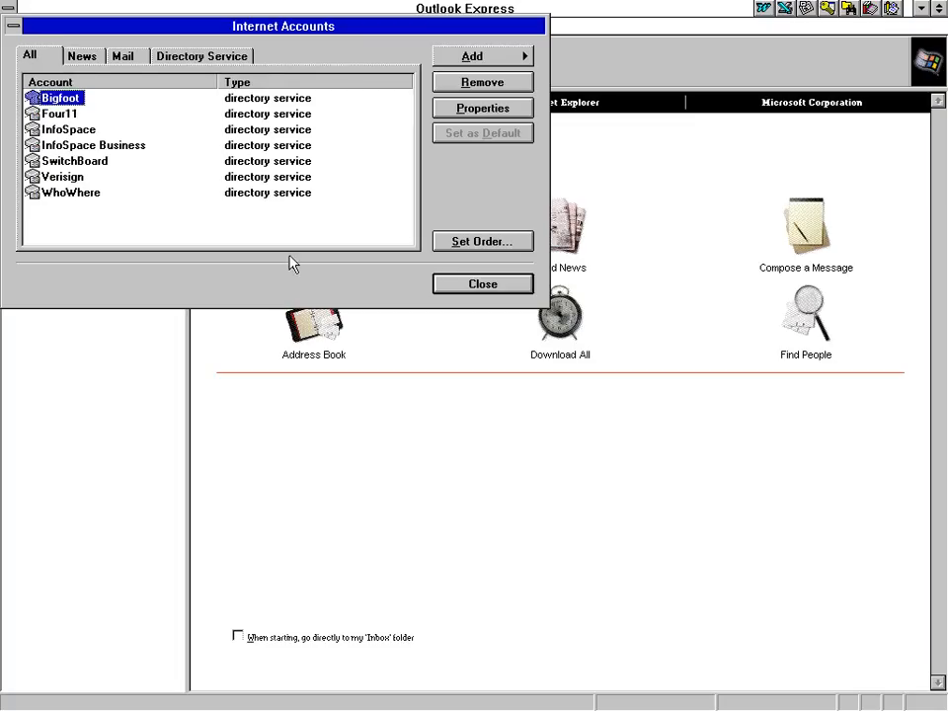
{"action": "left_click", "coordinate": [509, 57]}
{"action": "left_click", "coordinate": [592, 54]}
{"action": "key", "text": "Return"}
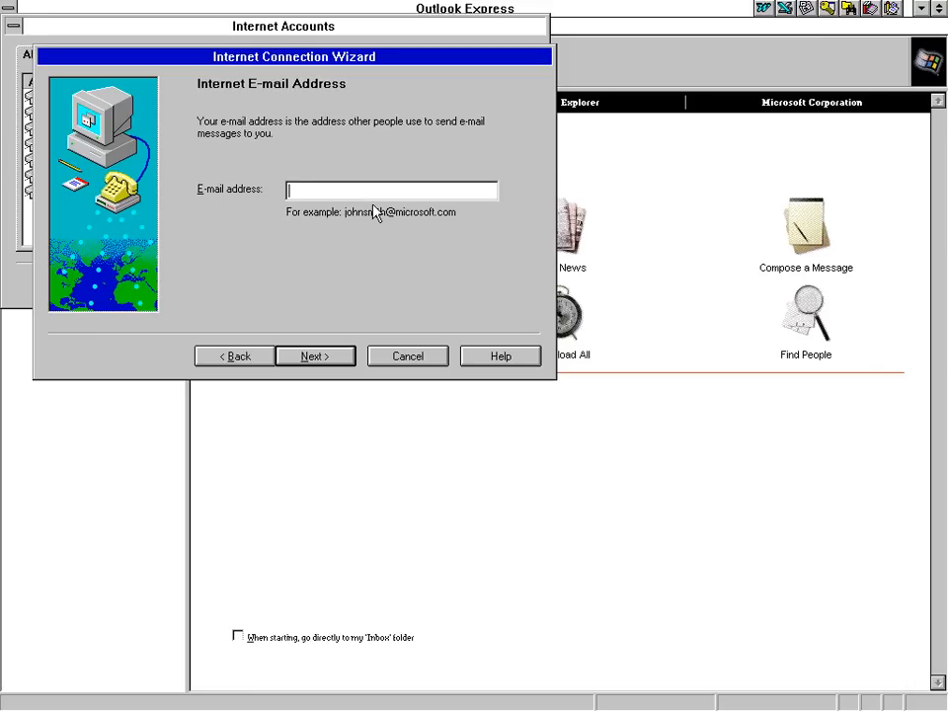
{"action": "key", "text": "Return"}
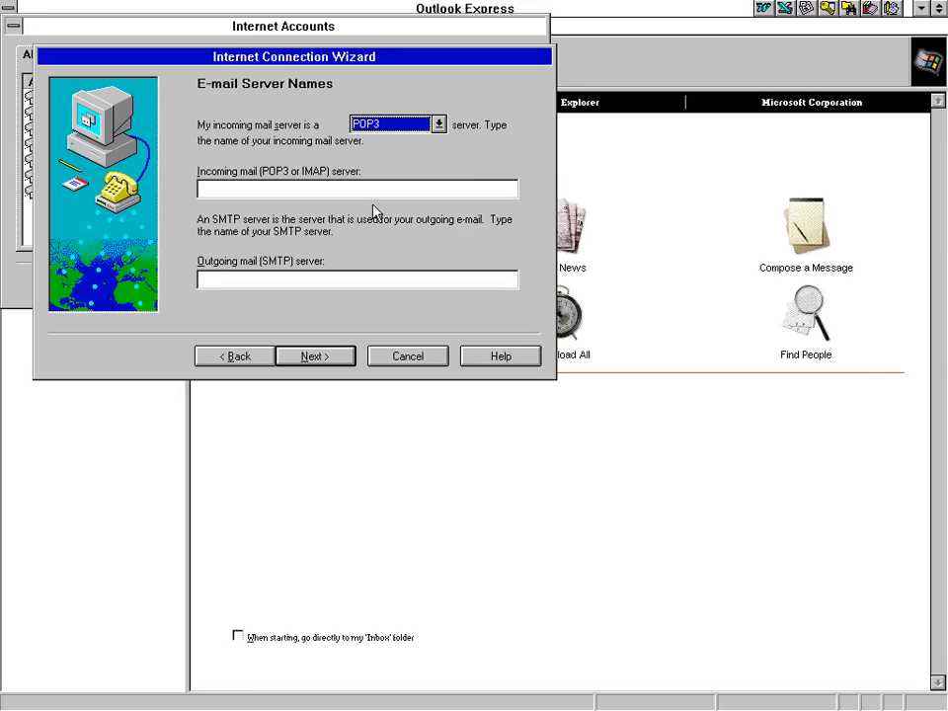
Choose IMAP with incoming server imap.aol.com and outgoing server smtp.aol.com
{"action": "left_click", "coordinate": [398, 132]}
{"action": "left_click", "coordinate": [376, 150]}
{"action": "left_click", "coordinate": [293, 187]}
{"action": "type", "text": "imap.aol.com"}
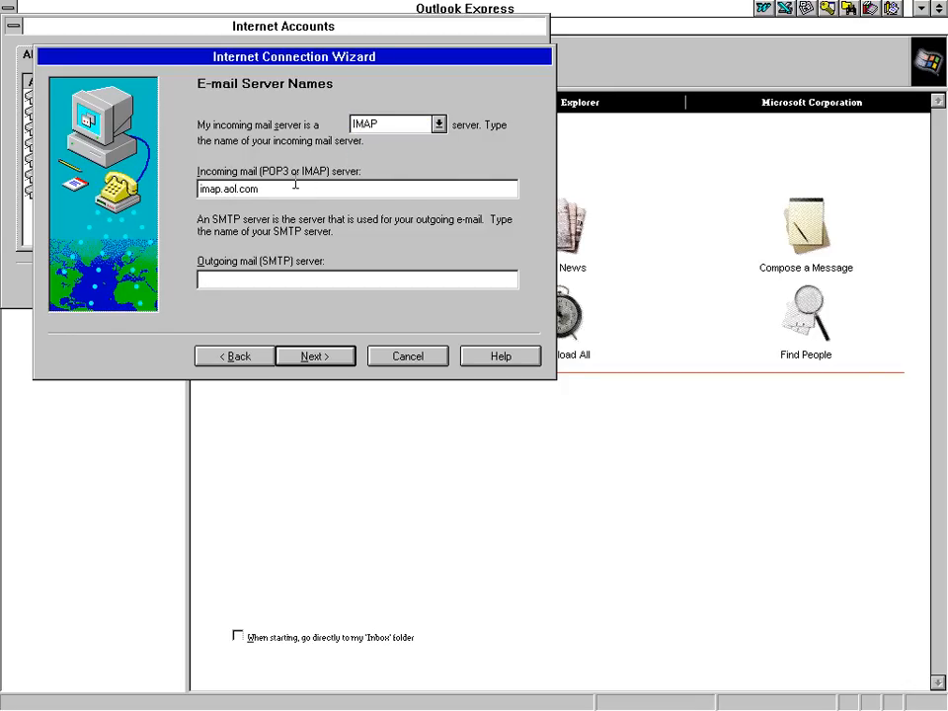
{"action": "key", "text": "Tab"}
{"action": "type", "text": "smtp.aol.com"}
{"action": "left_click", "coordinate": [312, 356]}
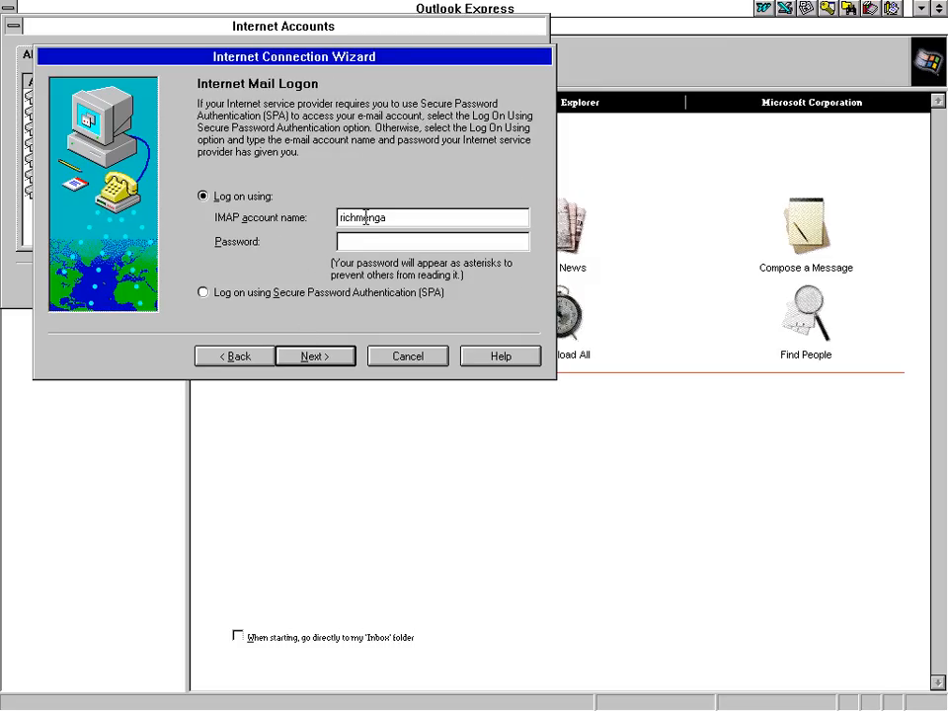
Enter the logon details and account name, finish the wizard, and download the folder list
{"action": "type", "text": "@aim.com**"}
{"action": "left_click", "coordinate": [312, 361]}
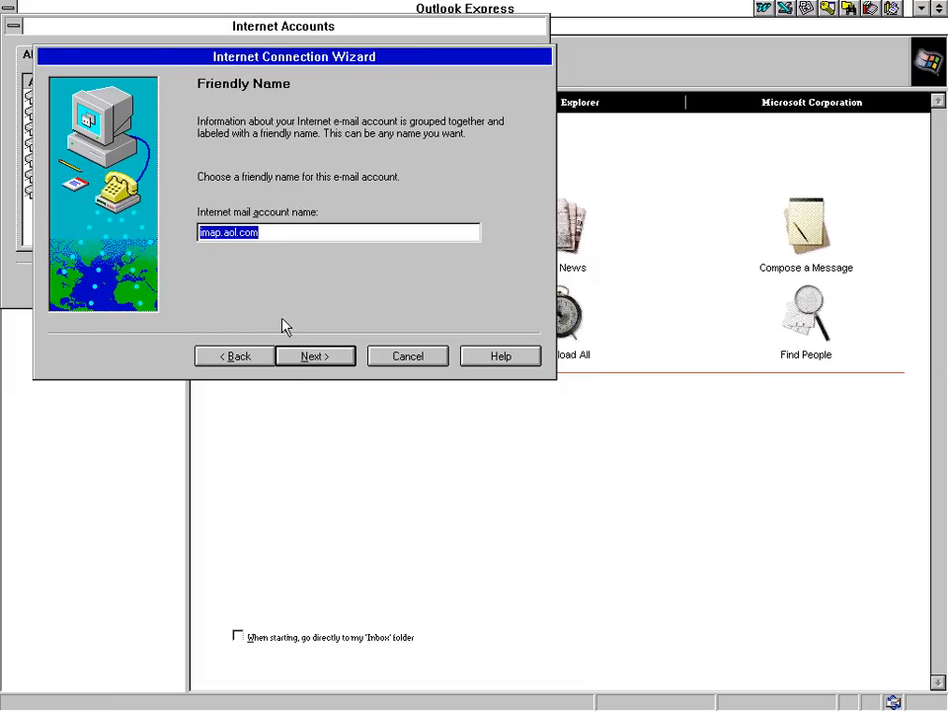
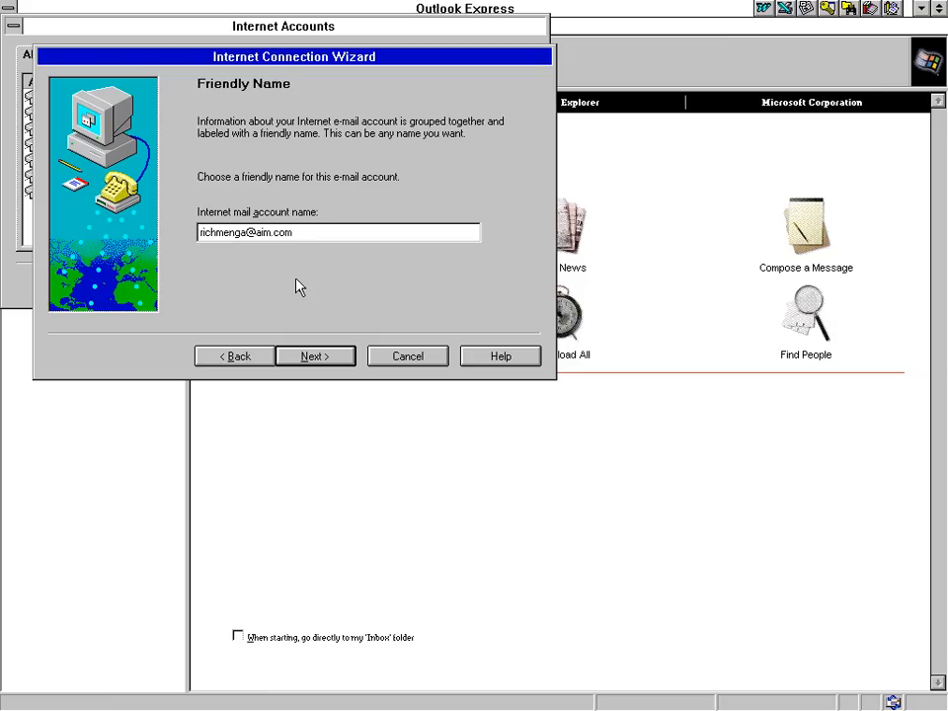
{"action": "left_click", "coordinate": [306, 357]}
{"action": "left_click", "coordinate": [308, 362]}
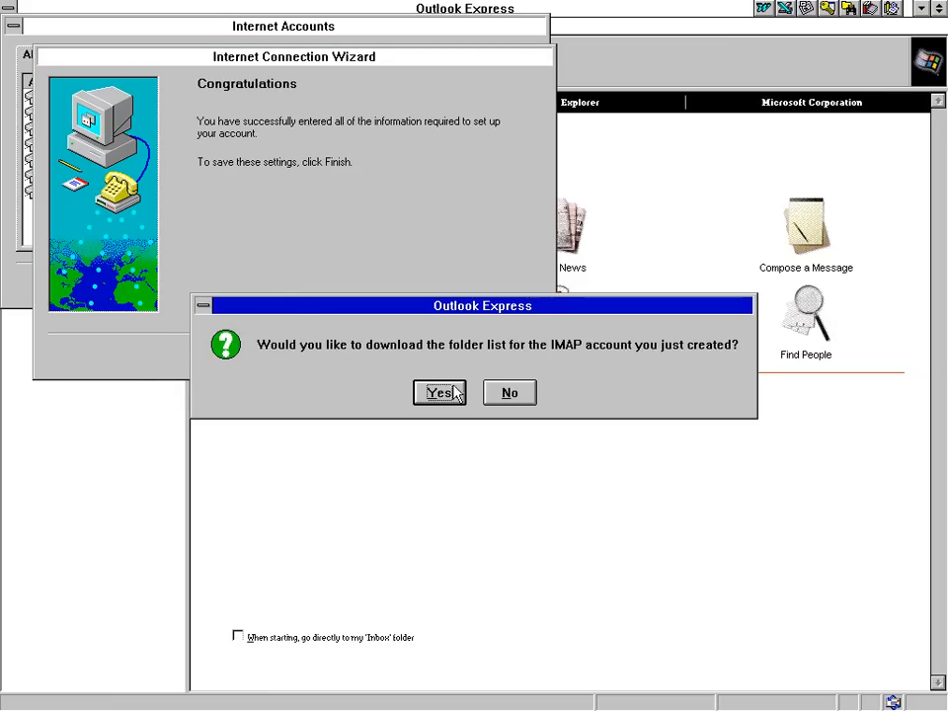
{"action": "left_click", "coordinate": [440, 393]}
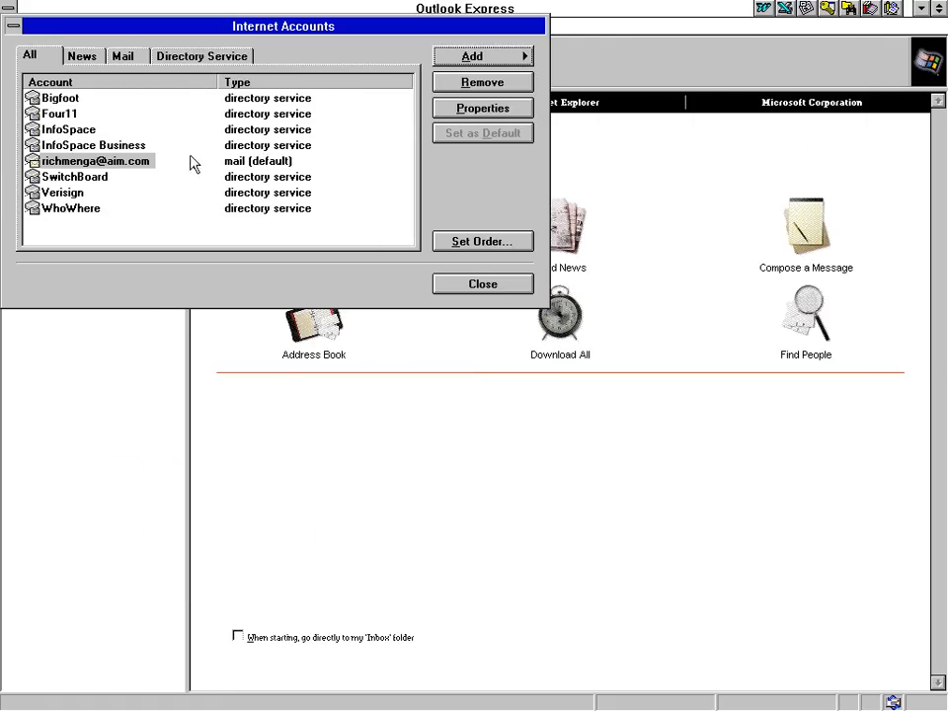
Require outgoing server authentication using a separate logon name and password for the AIM account
{"action": "left_click", "coordinate": [97, 160]}
{"action": "left_click", "coordinate": [122, 57]}
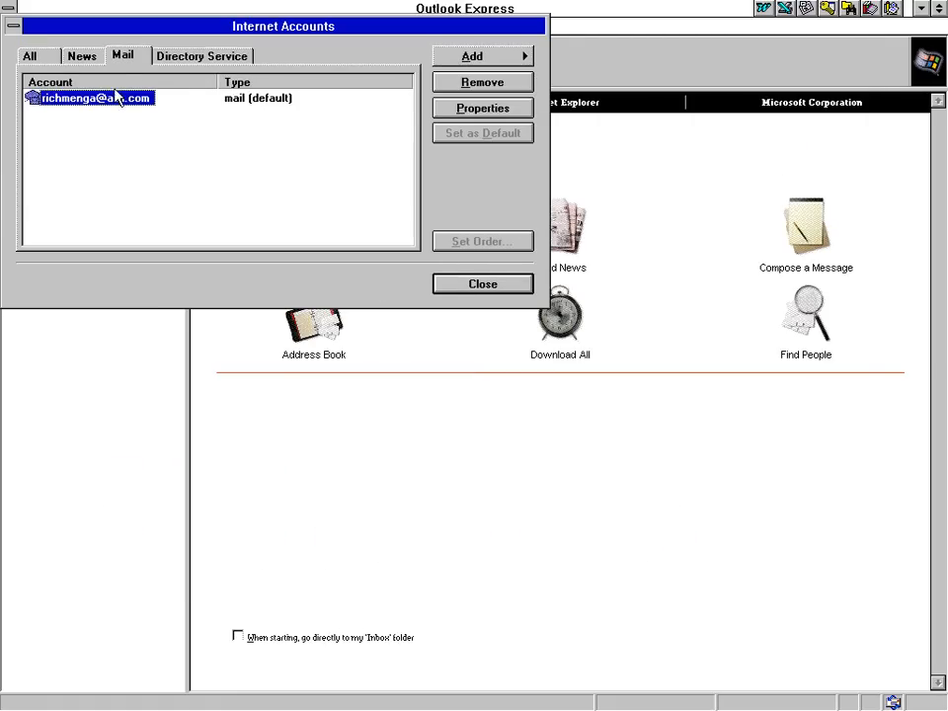
{"action": "left_click", "coordinate": [483, 107]}
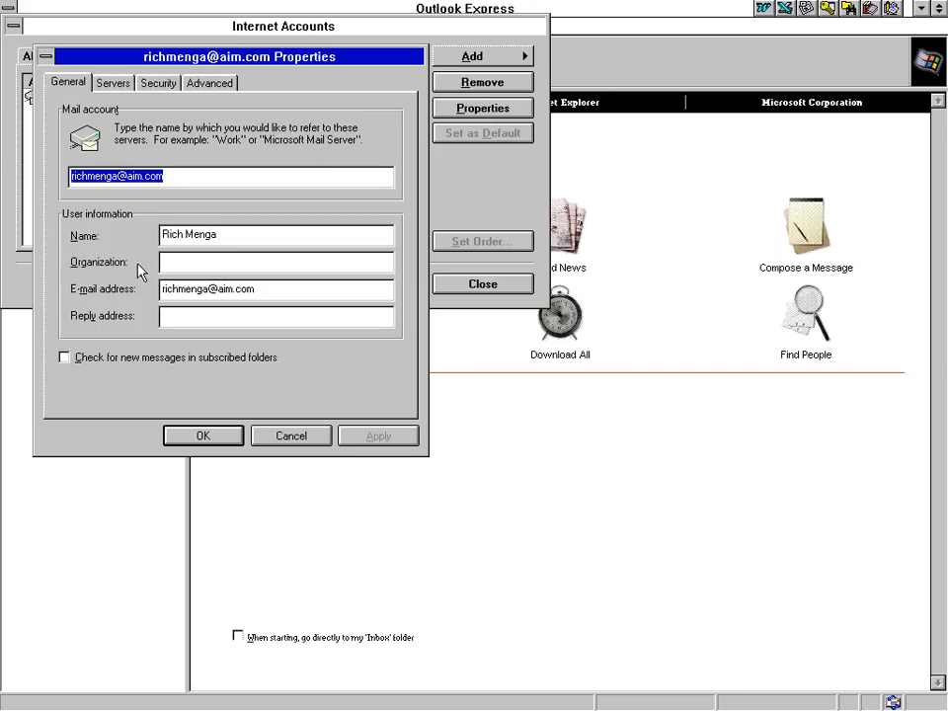
{"action": "left_click", "coordinate": [115, 82]}
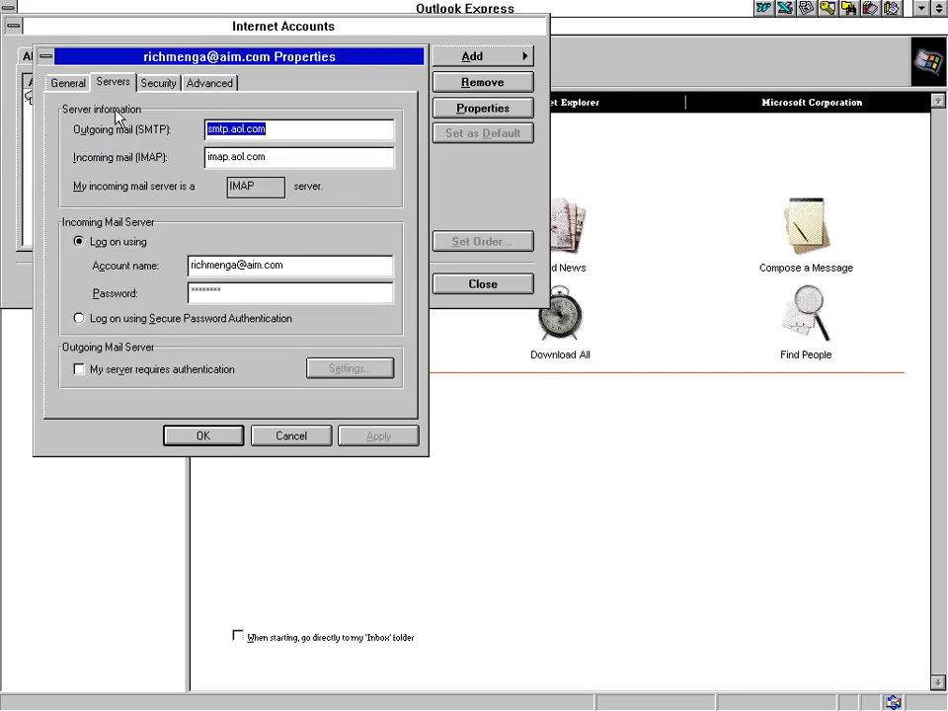
{"action": "left_click", "coordinate": [131, 369]}
{"action": "left_click", "coordinate": [337, 368]}
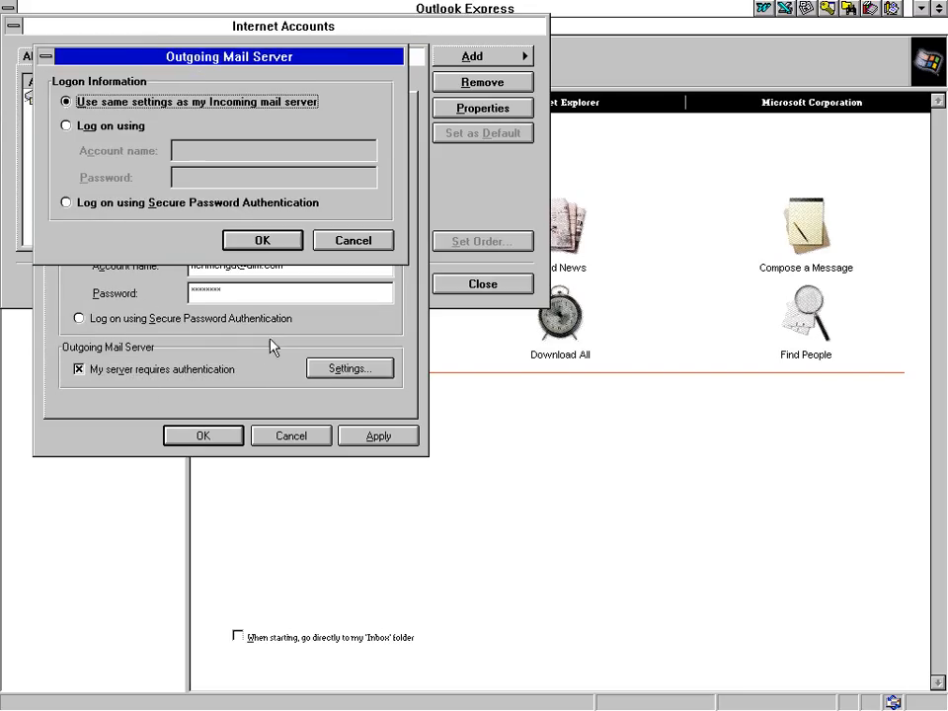
{"action": "left_click", "coordinate": [125, 128]}
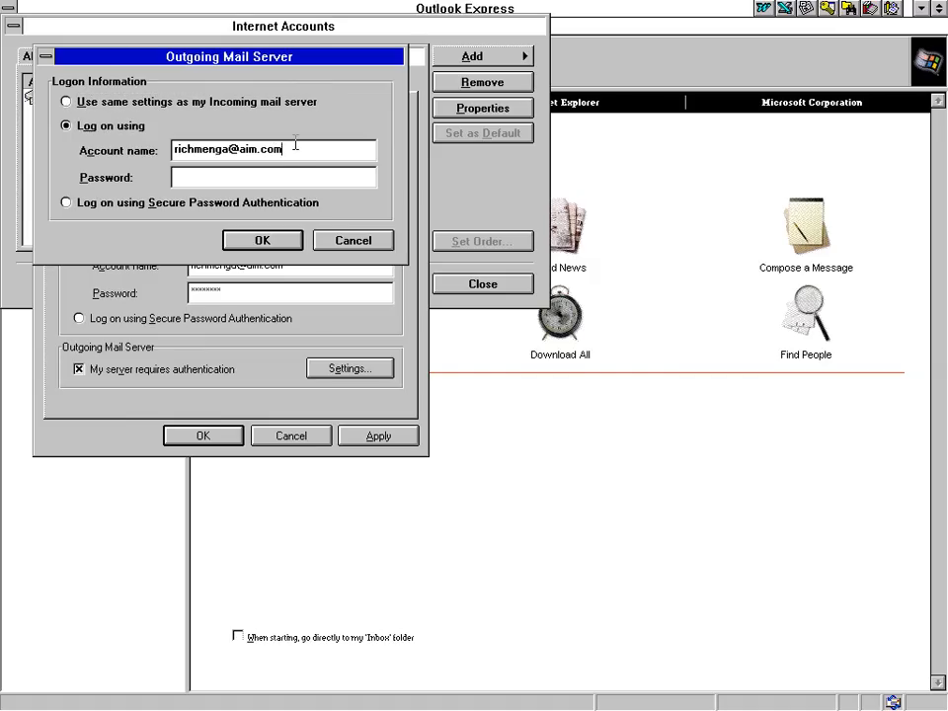
{"action": "type", "text": "*****"}
{"action": "left_click", "coordinate": [260, 244]}
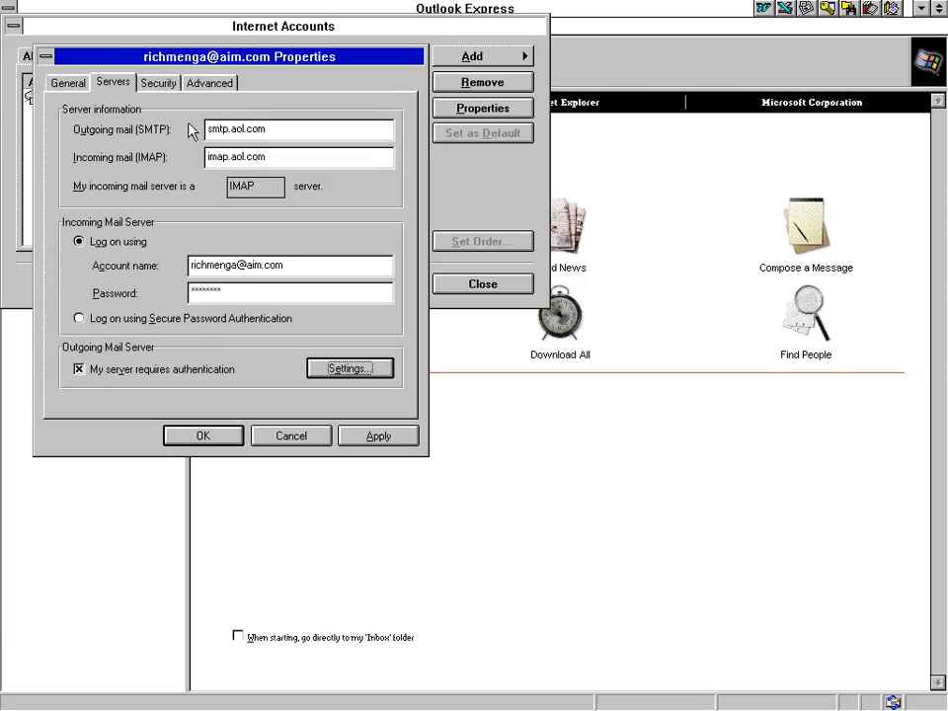
Set the outgoing SMTP port to 587 and the server timeout to 2 minutes, then save
{"action": "left_click", "coordinate": [158, 82]}
{"action": "left_click", "coordinate": [203, 84]}
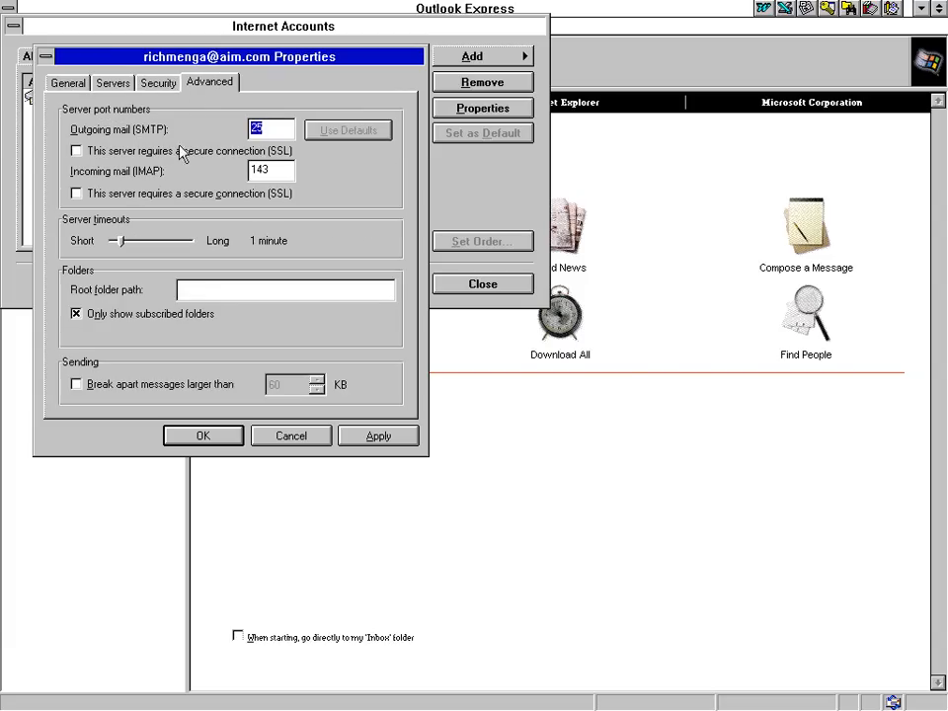
{"action": "left_click", "coordinate": [281, 129]}
{"action": "key", "text": "BackSpace"}
{"action": "type", "text": "587"}
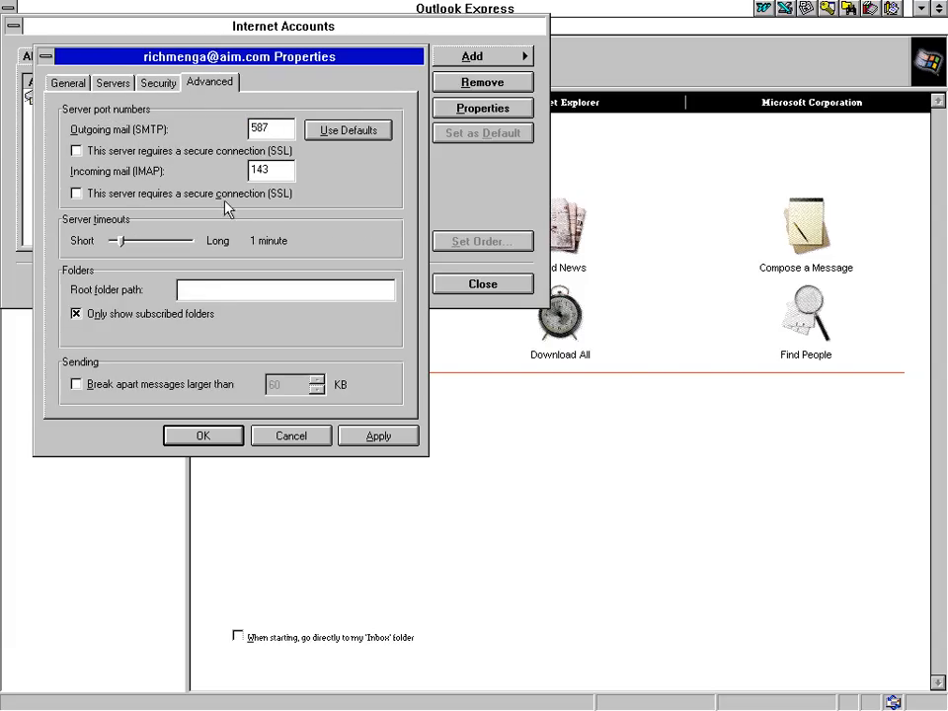
{"action": "left_click_drag", "start_coordinate": [116, 239], "coordinate": [139, 240]}
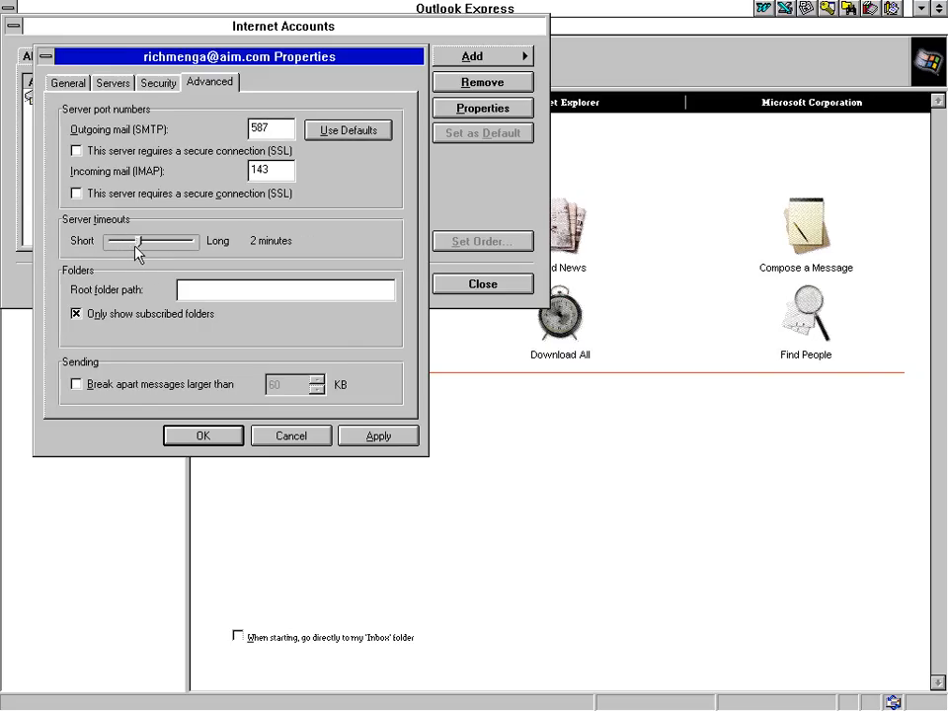
{"action": "left_click", "coordinate": [195, 440]}
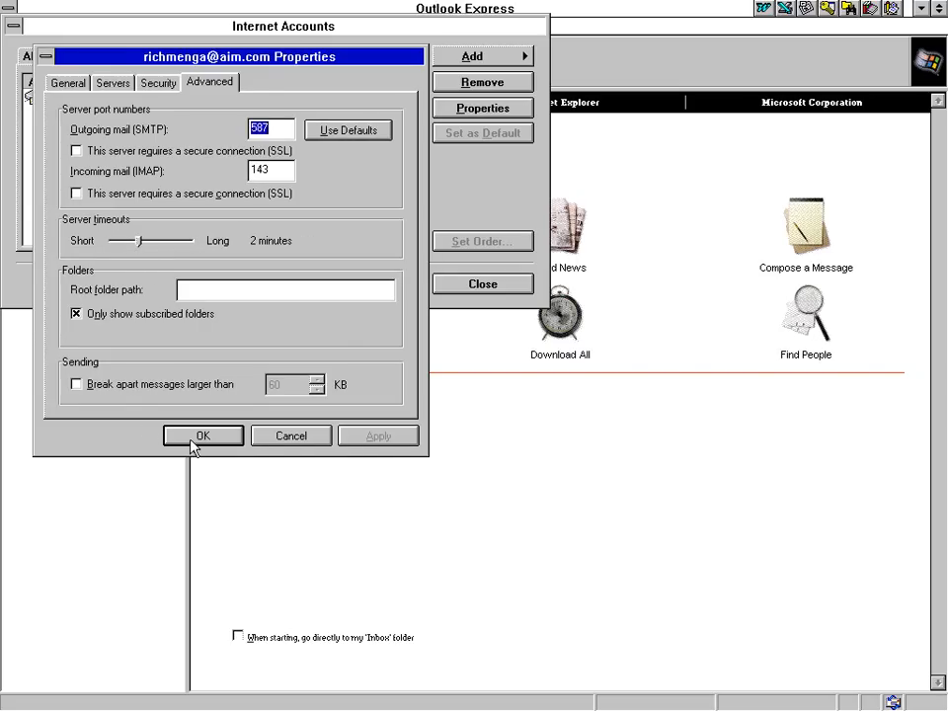
Expand the AIM account's folders, view its Inbox and Sent, then open local Sent Items
{"action": "left_click", "coordinate": [504, 284]}
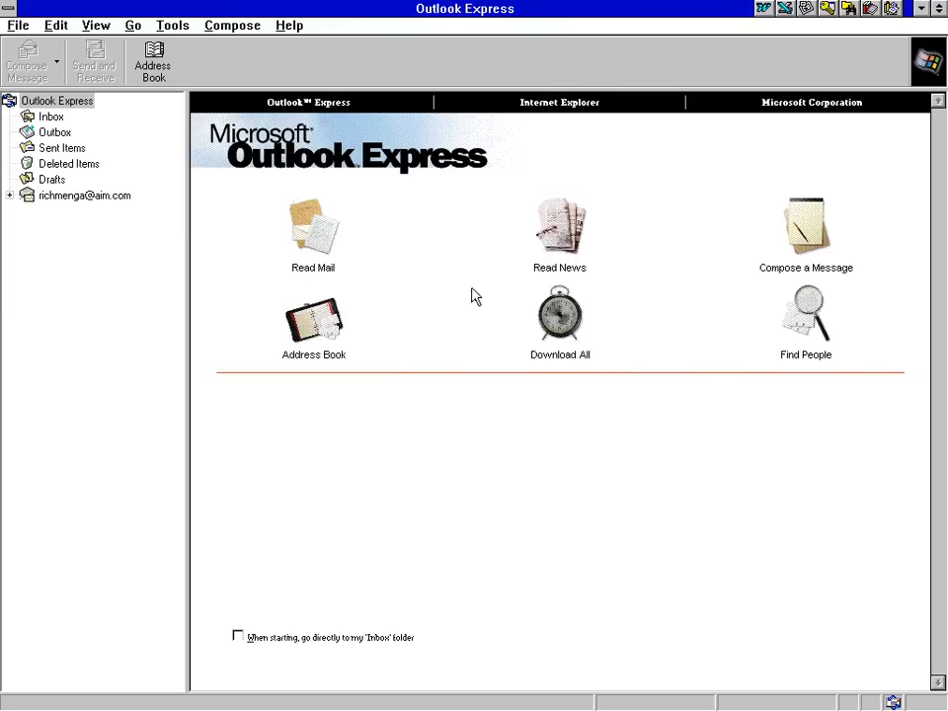
{"action": "left_click", "coordinate": [9, 195]}
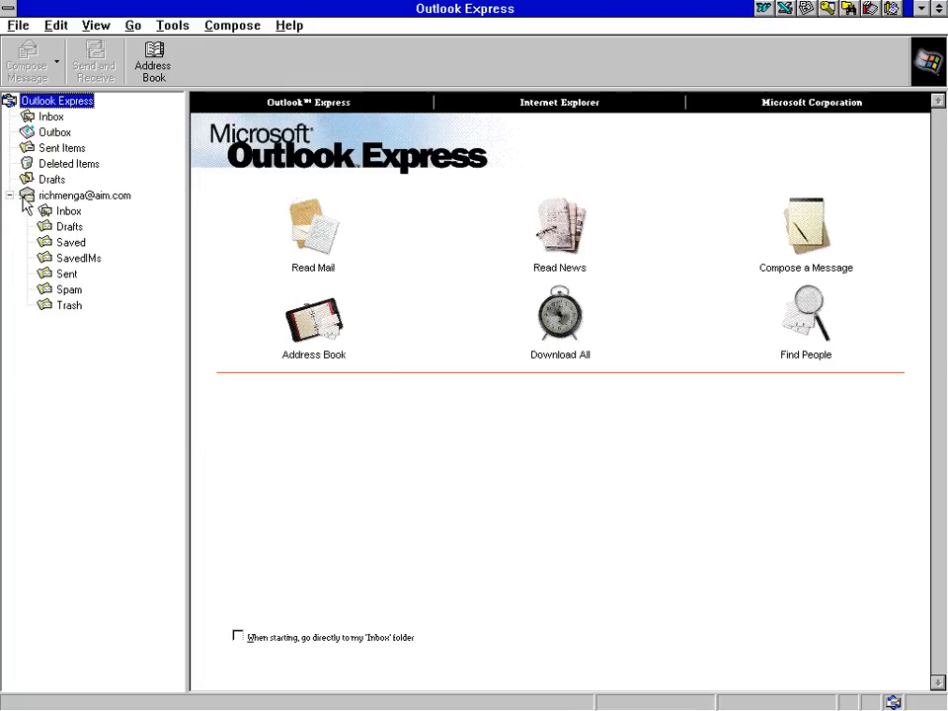
{"action": "left_click", "coordinate": [65, 211]}
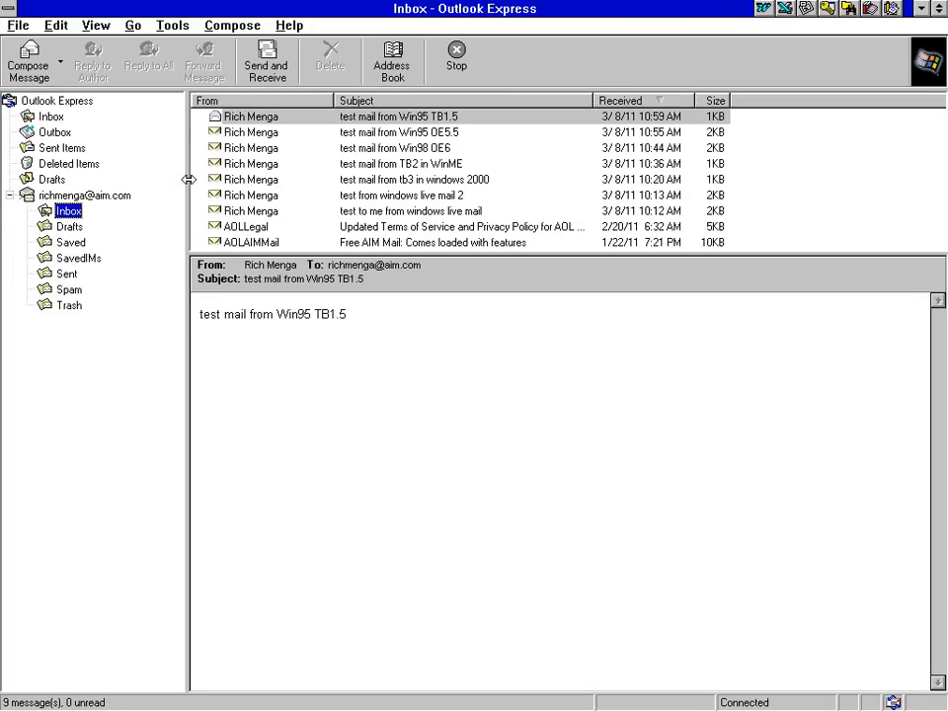
{"action": "left_click", "coordinate": [66, 277]}
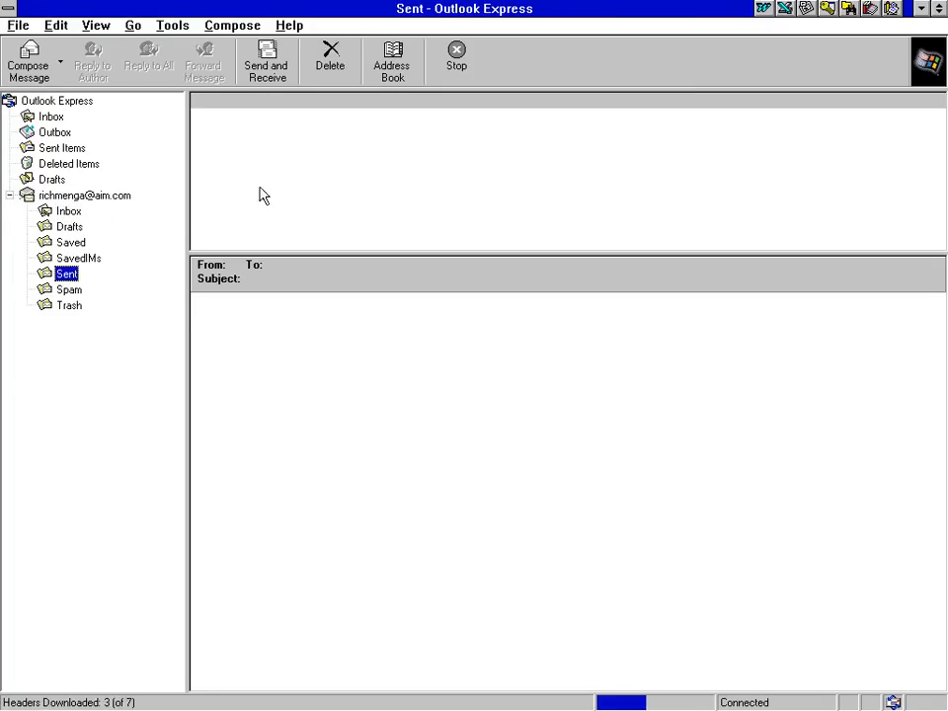
{"action": "left_click", "coordinate": [59, 211]}
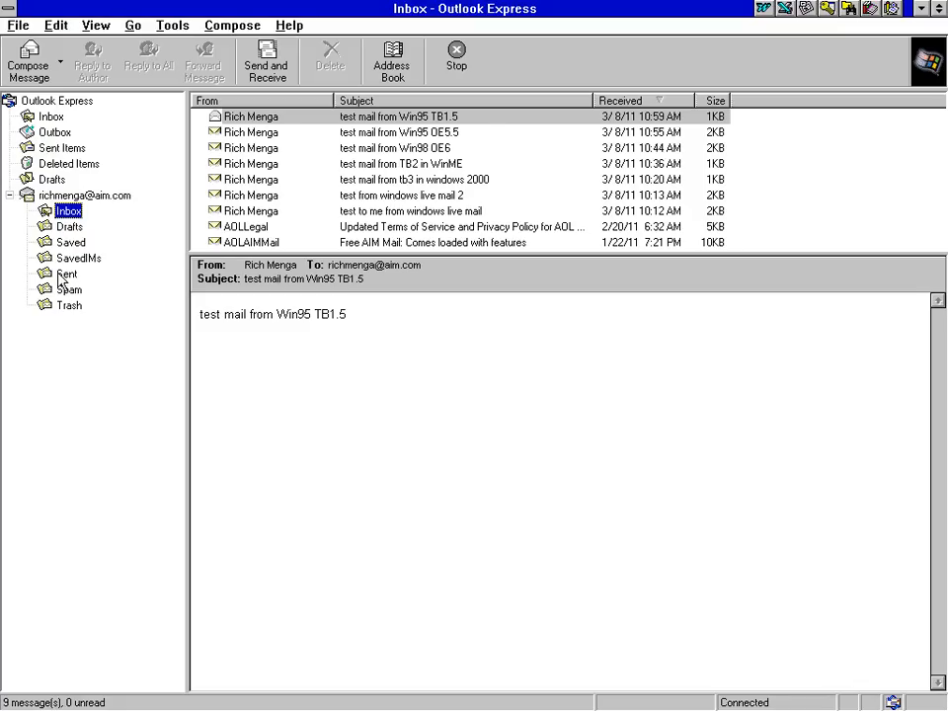
{"action": "left_click", "coordinate": [63, 148]}
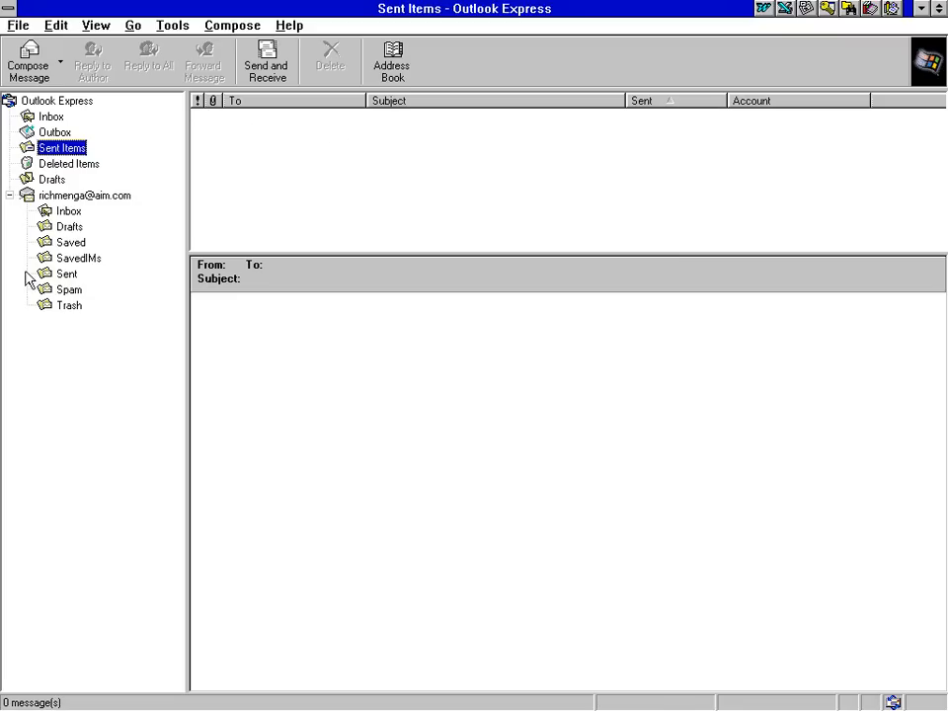
Open the Internet Accounts list and cancel an accidental removal of the AIM account
{"action": "left_click", "coordinate": [170, 30]}
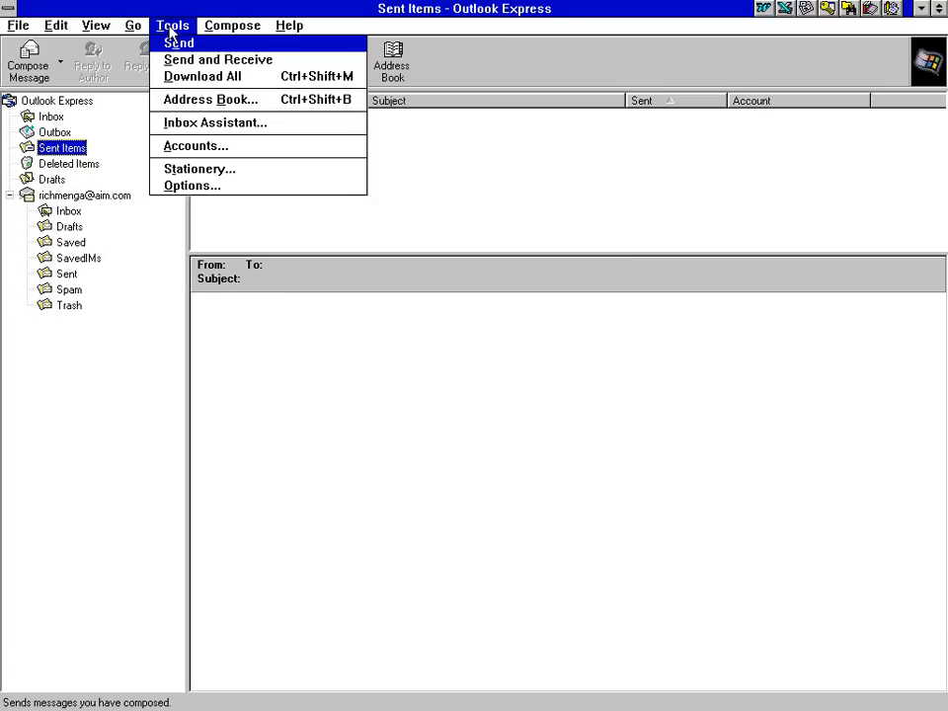
{"action": "left_click", "coordinate": [188, 146]}
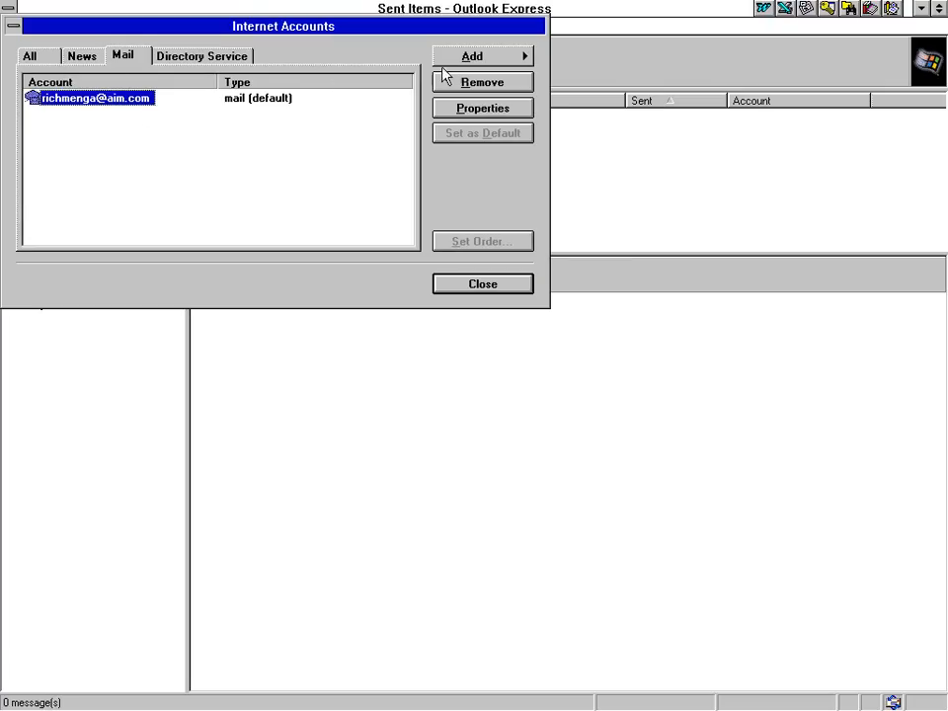
{"action": "left_click", "coordinate": [449, 81]}
{"action": "left_click", "coordinate": [512, 397]}
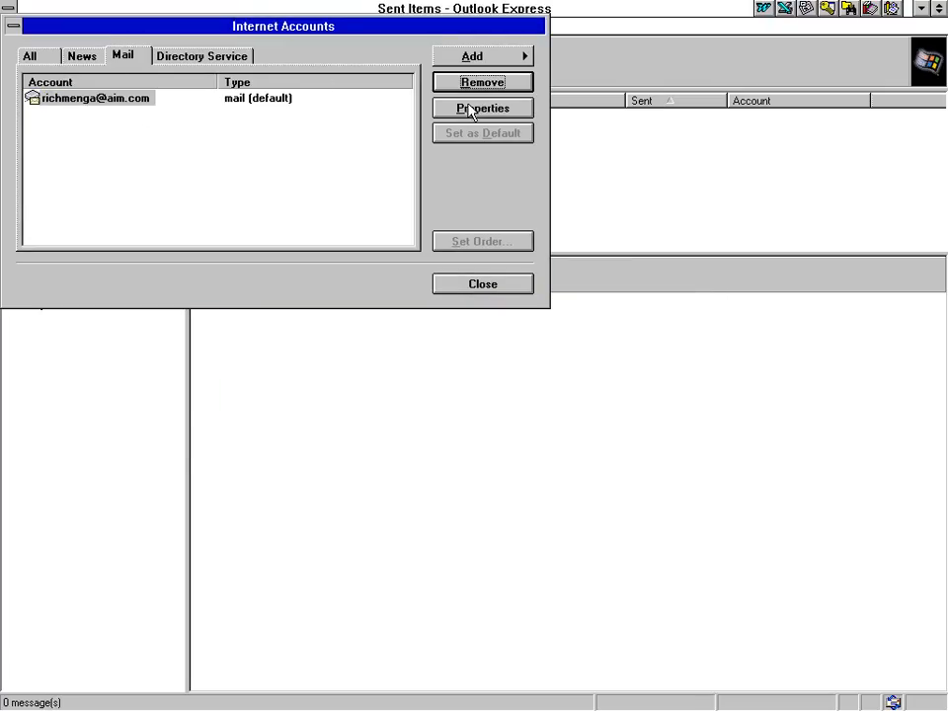
Review the AIM account's server, security and port/timeout settings, then close without changes
{"action": "left_click", "coordinate": [472, 108]}
{"action": "left_click", "coordinate": [111, 82]}
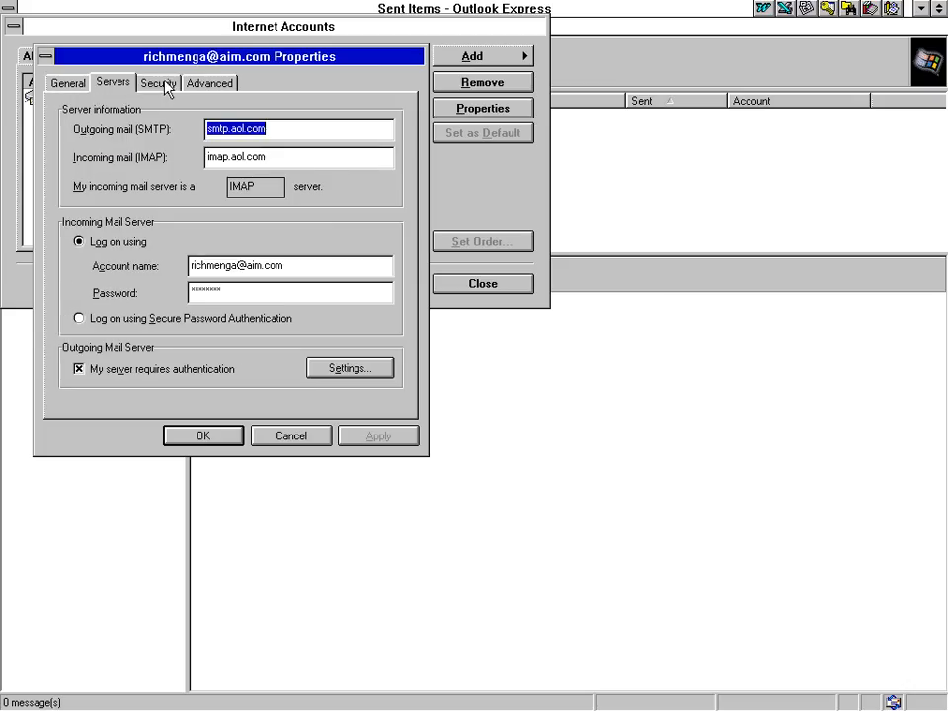
{"action": "left_click", "coordinate": [158, 83]}
{"action": "left_click", "coordinate": [209, 83]}
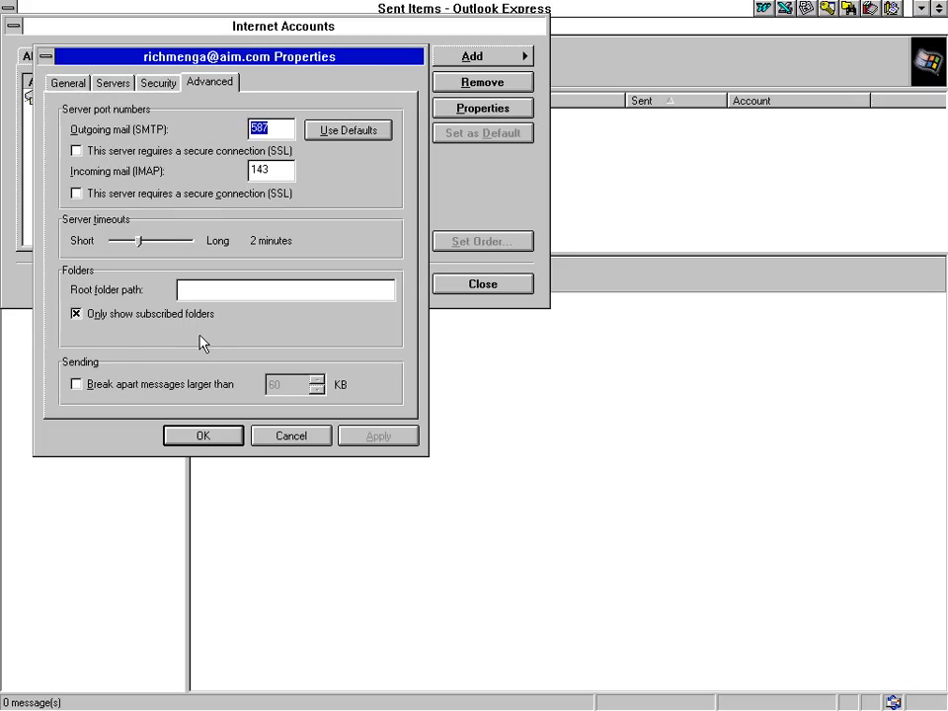
{"action": "left_click", "coordinate": [200, 290]}
{"action": "left_click", "coordinate": [259, 437]}
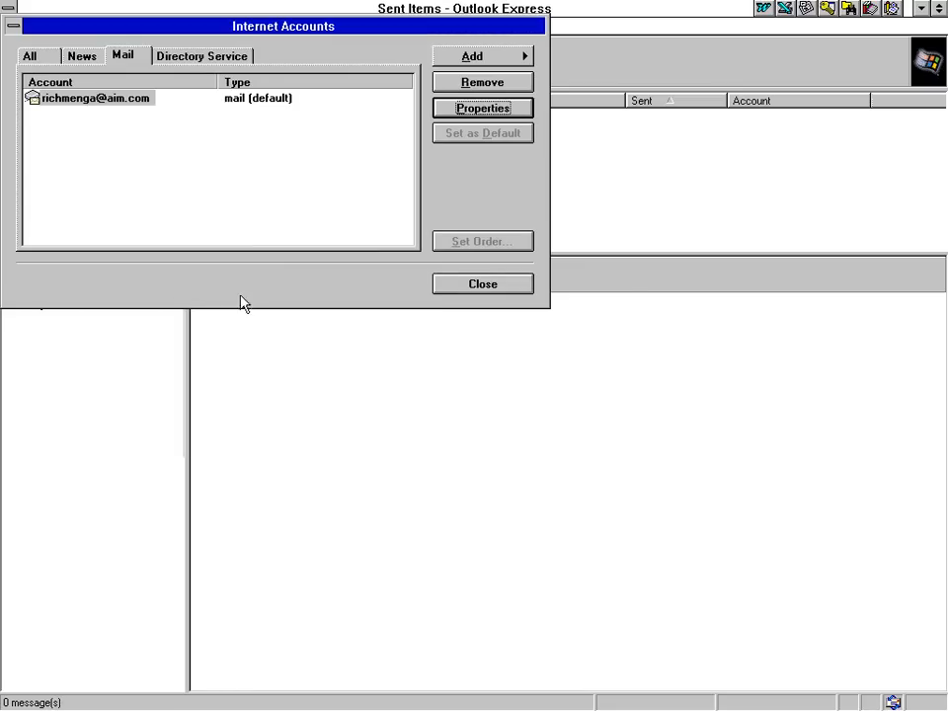
{"action": "left_click", "coordinate": [452, 284]}
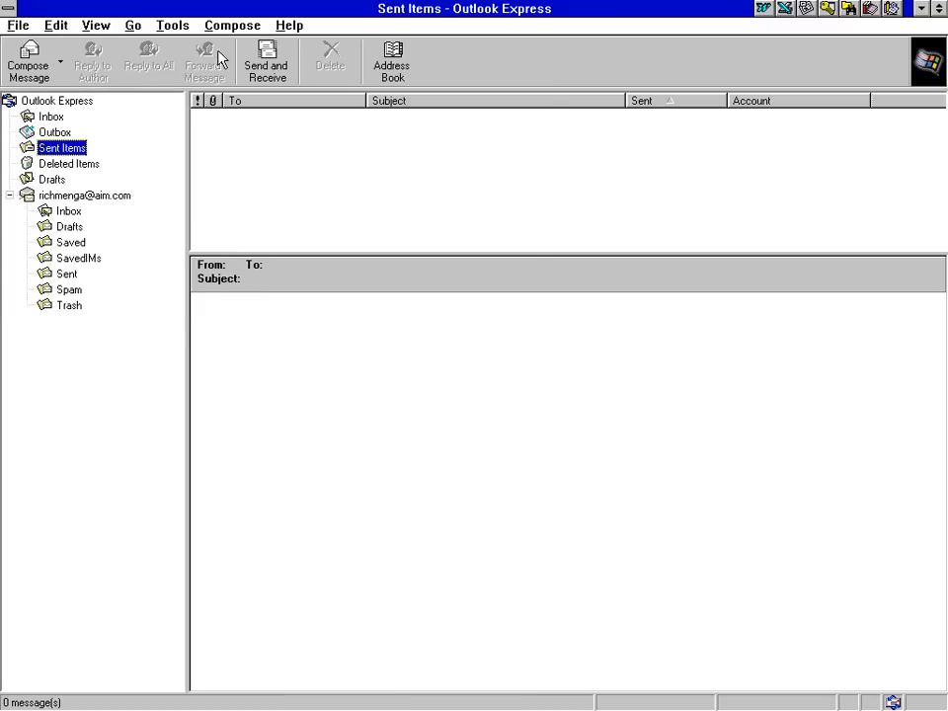
Browse the Send, Read, Security and Advanced option tabs, cancel, and select the AIM Inbox
{"action": "left_click", "coordinate": [168, 26]}
{"action": "left_click", "coordinate": [176, 185]}
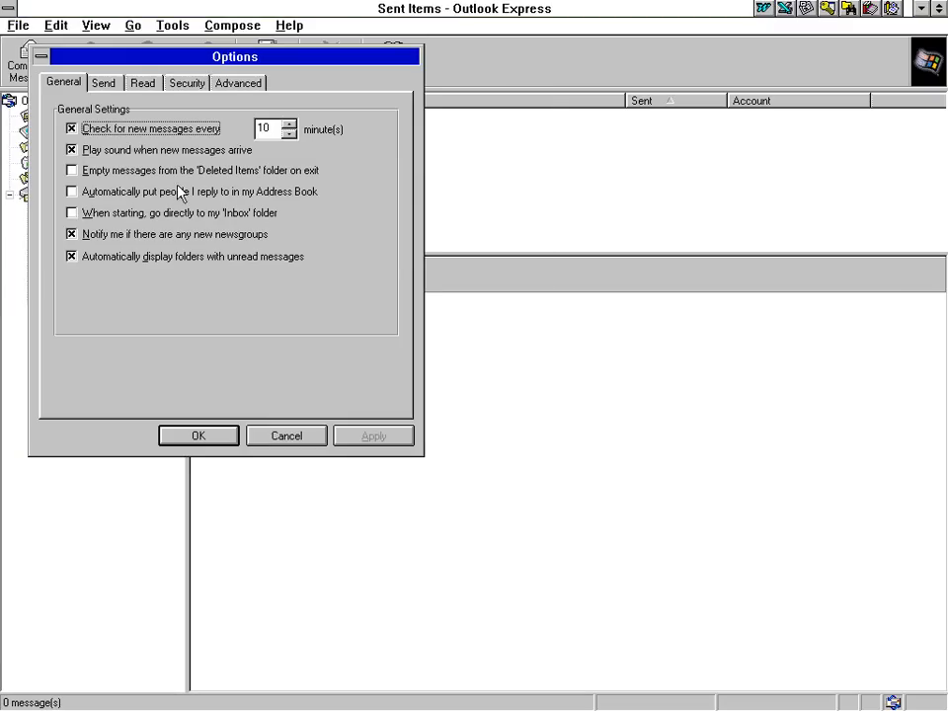
{"action": "left_click", "coordinate": [111, 83]}
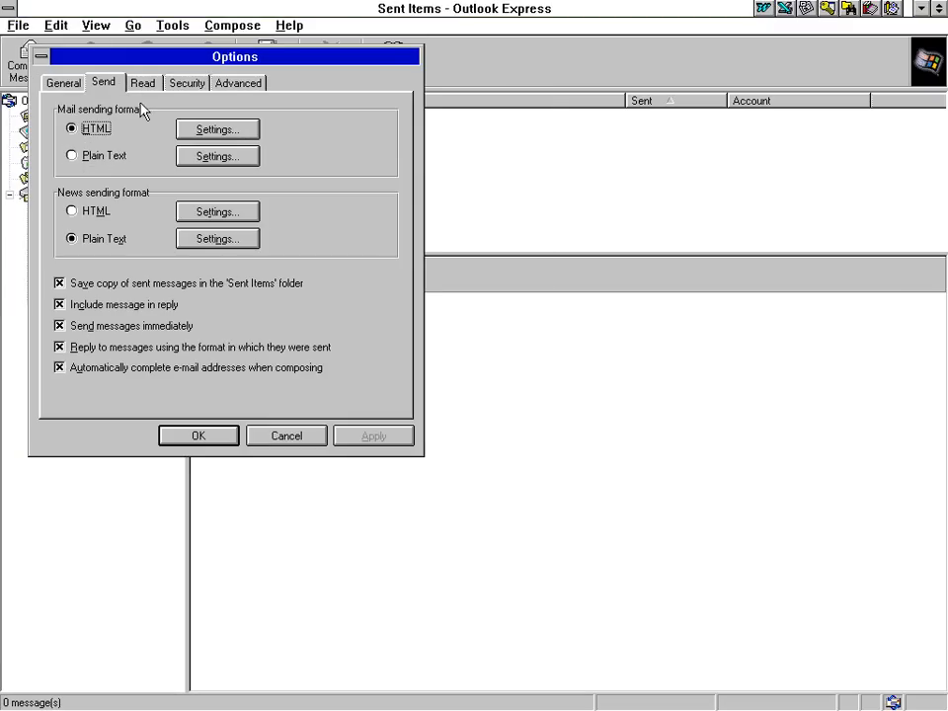
{"action": "left_click", "coordinate": [142, 85]}
{"action": "left_click", "coordinate": [197, 85]}
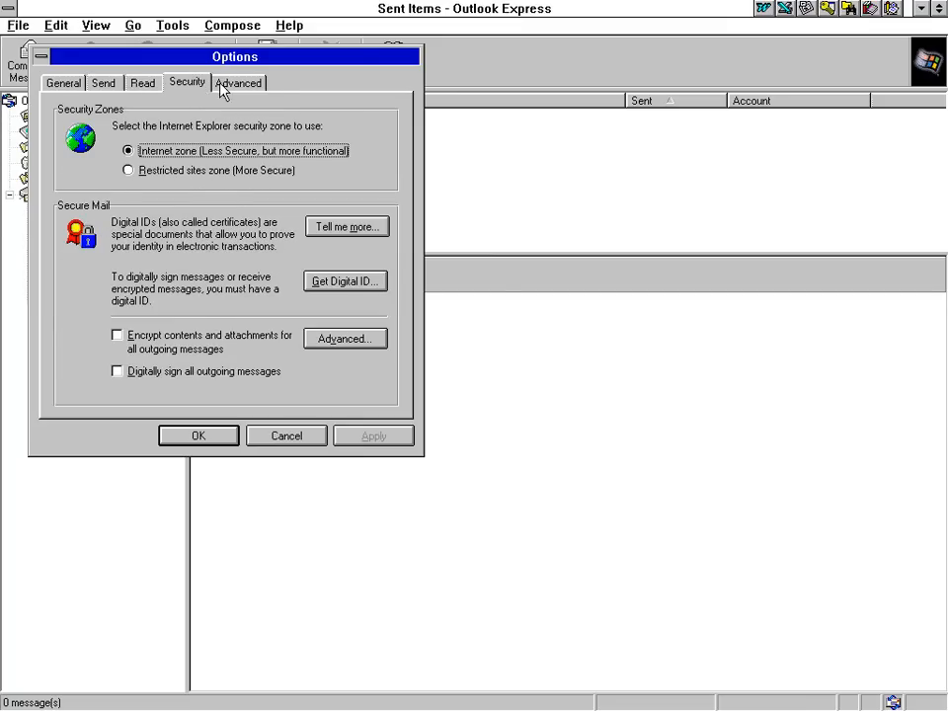
{"action": "left_click", "coordinate": [235, 85]}
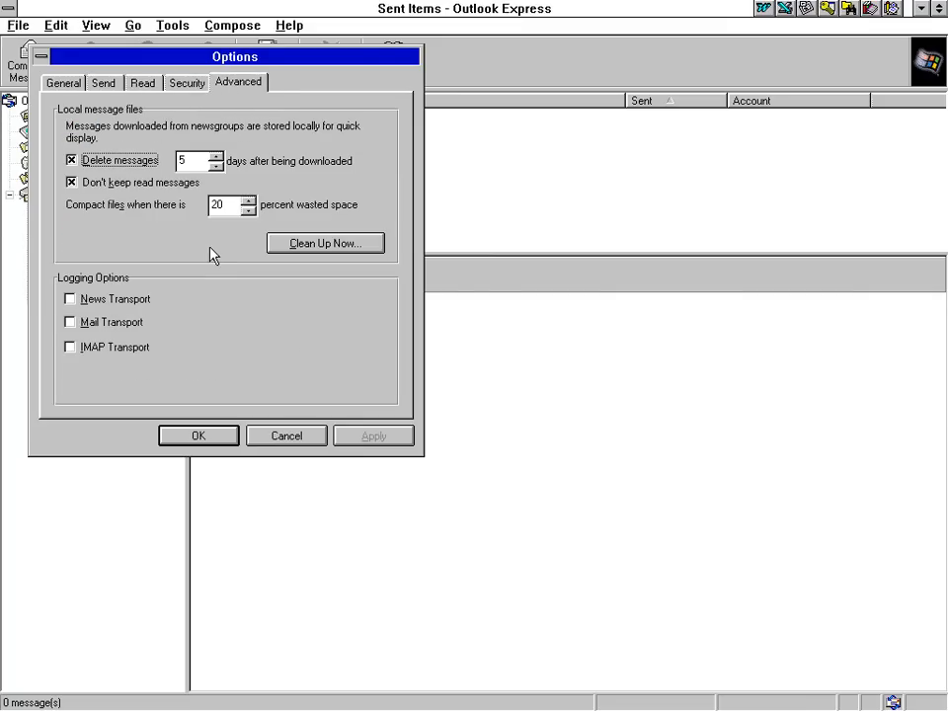
{"action": "left_click", "coordinate": [286, 434]}
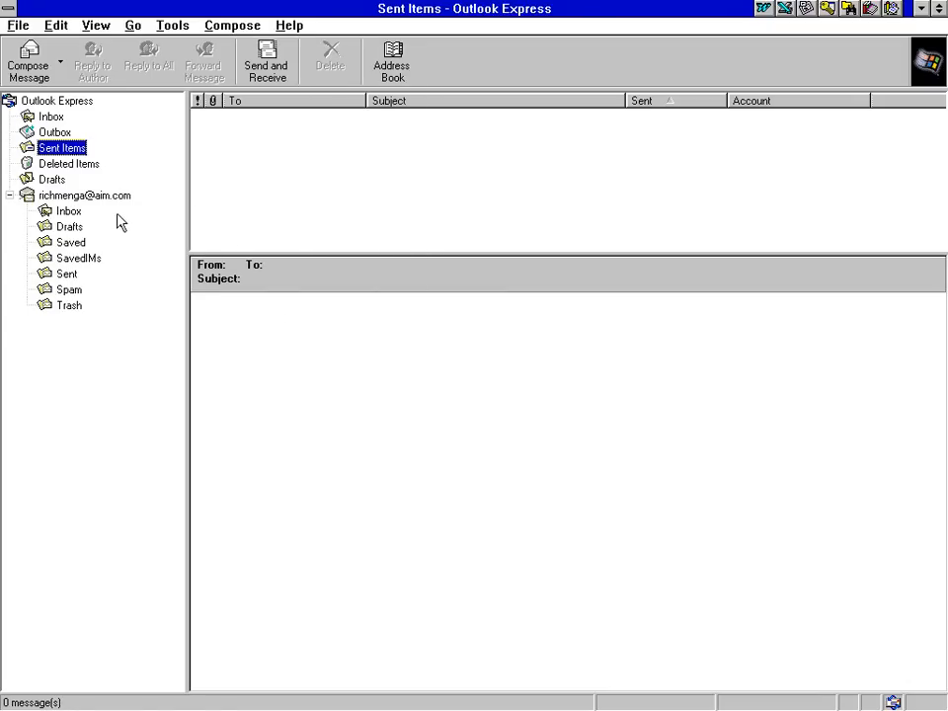
{"action": "left_click", "coordinate": [68, 210]}
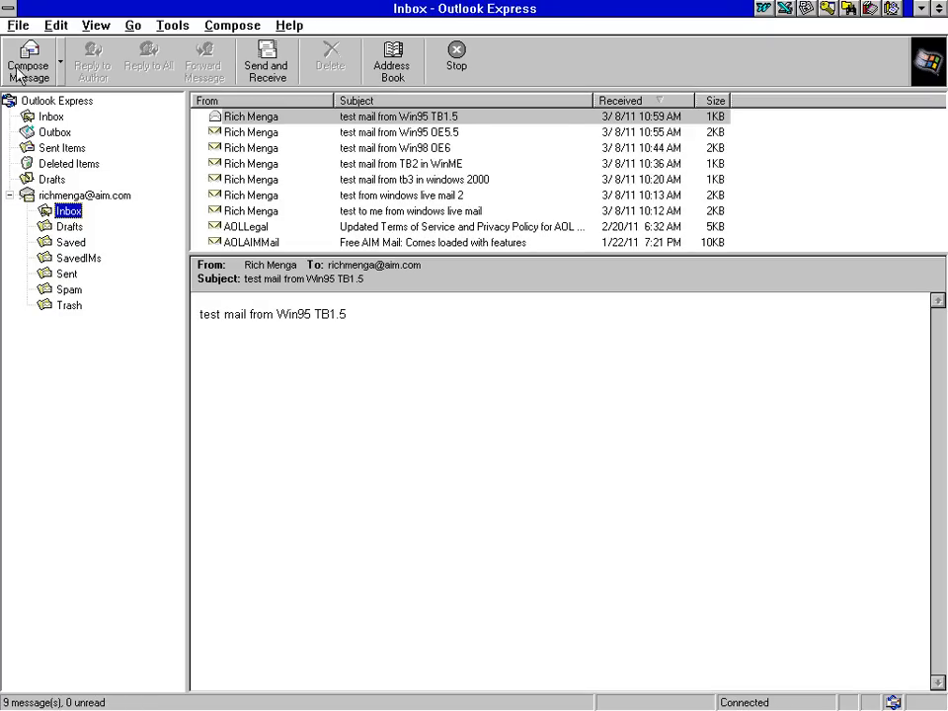
Start a new message to the AIM account's own address, subject 'test mail from WFWG OE5.0'
{"action": "left_click", "coordinate": [18, 57]}
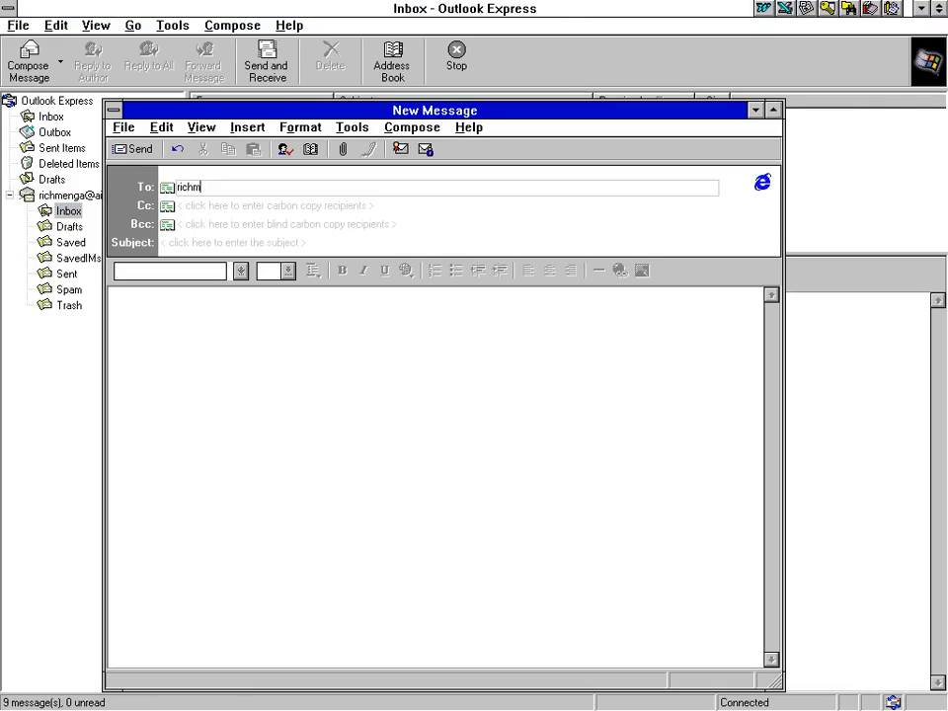
{"action": "key", "text": "Tab"}
{"action": "key", "text": "Tab"}
{"action": "key", "text": "Tab"}
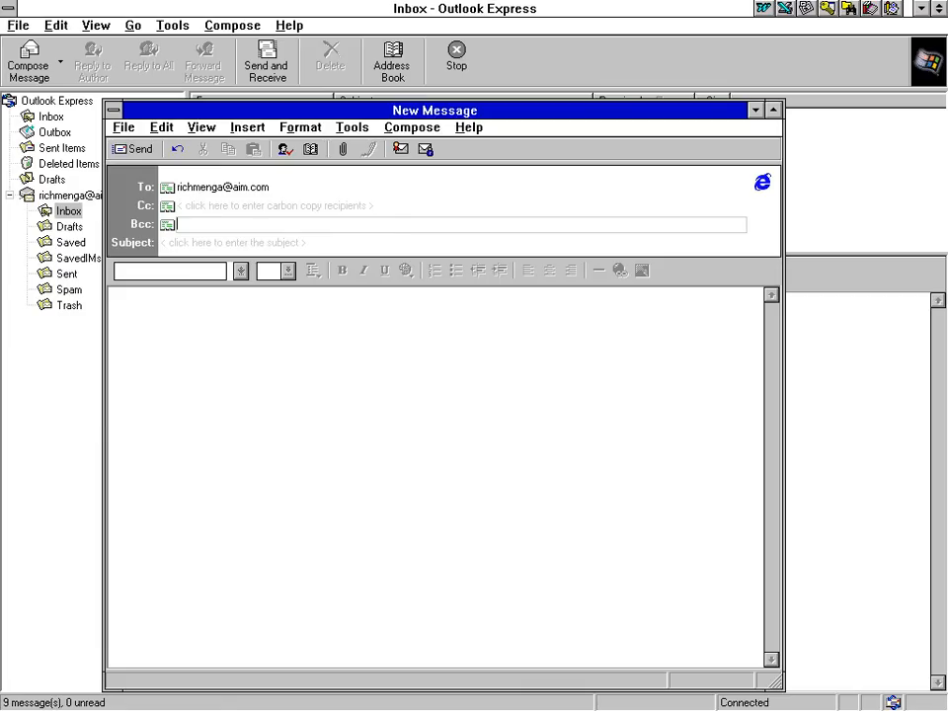
{"action": "type", "text": "test mail"}
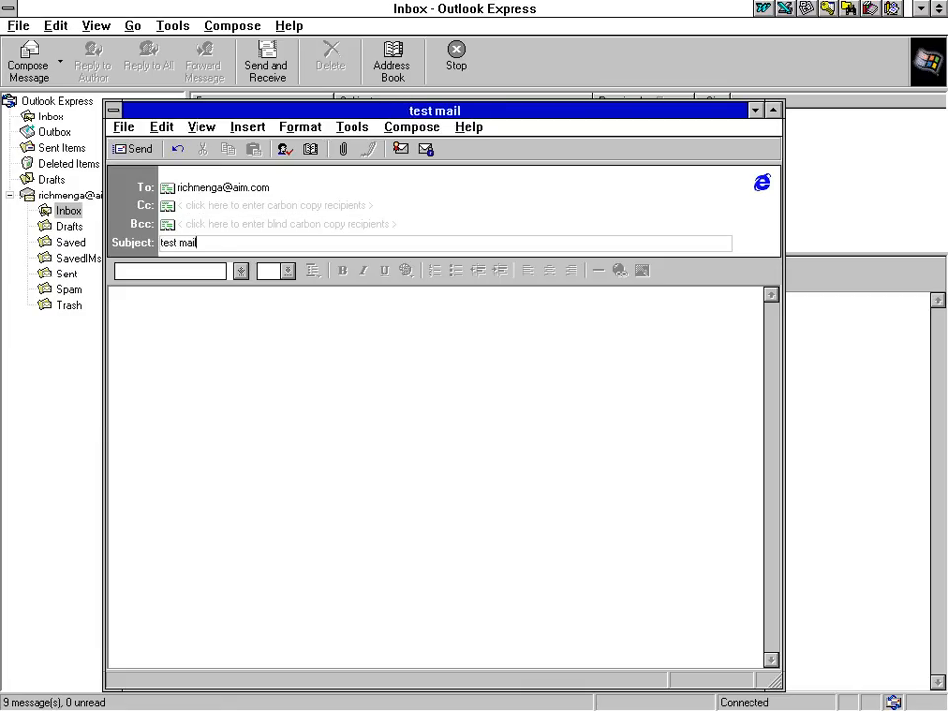
{"action": "type", "text": " from WFWG "}
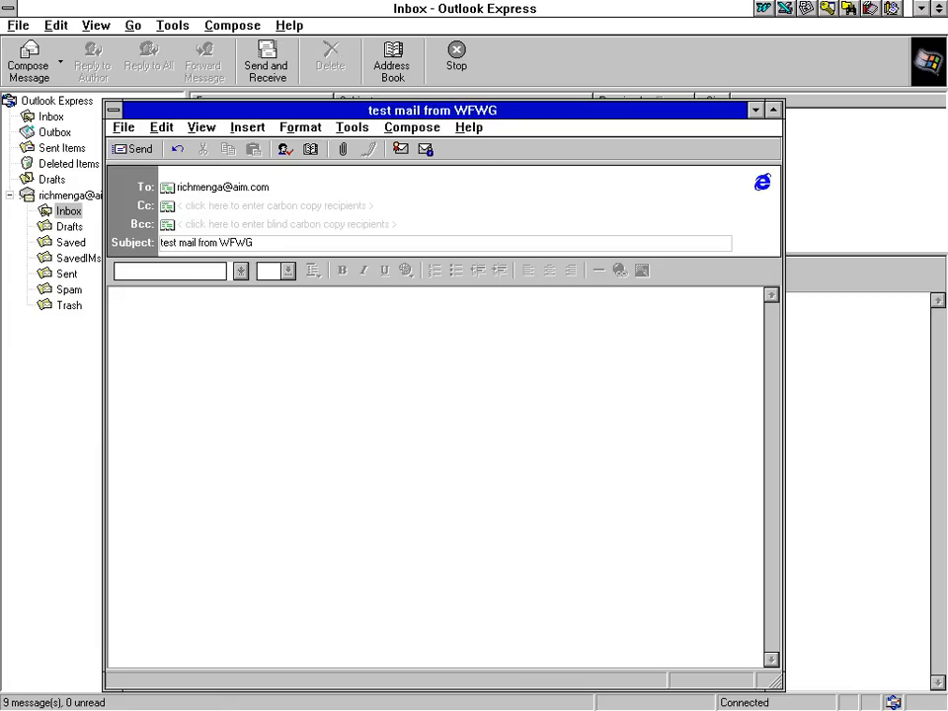
{"action": "type", "text": "OE5.0"}
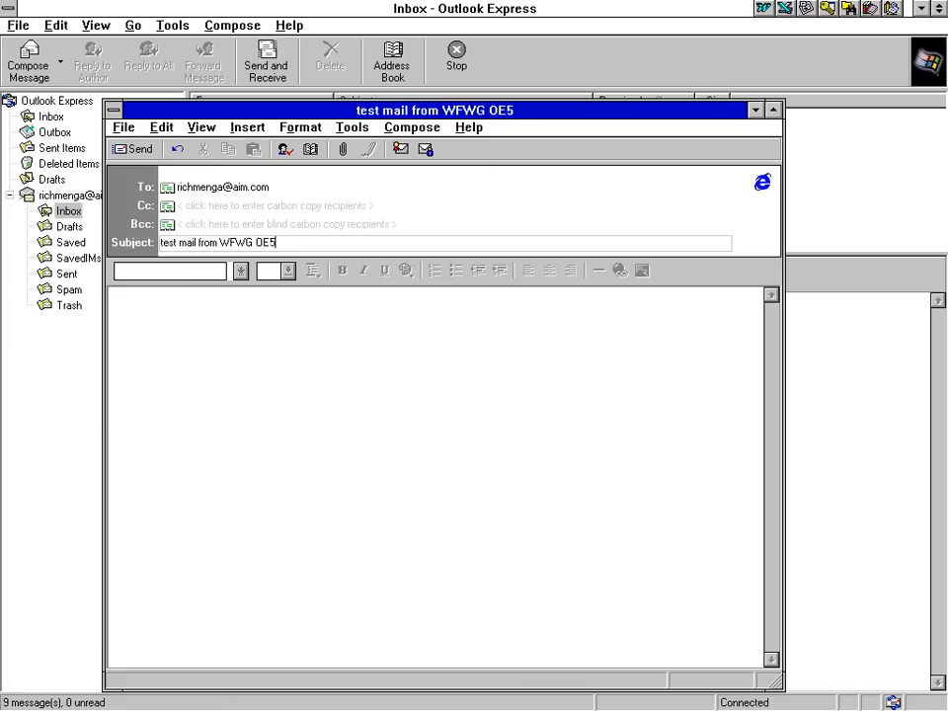
{"action": "left_click", "coordinate": [247, 307]}
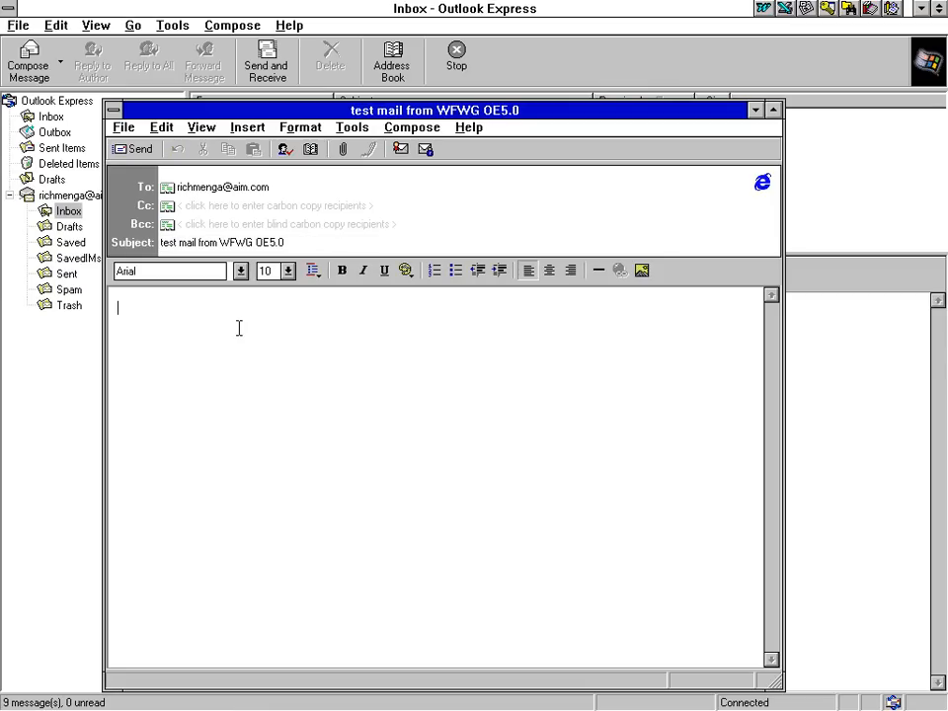
Check the version in Help > About, write the body 'test mail from WFWG', and send
{"action": "left_click", "coordinate": [468, 127]}
{"action": "left_click", "coordinate": [487, 169]}
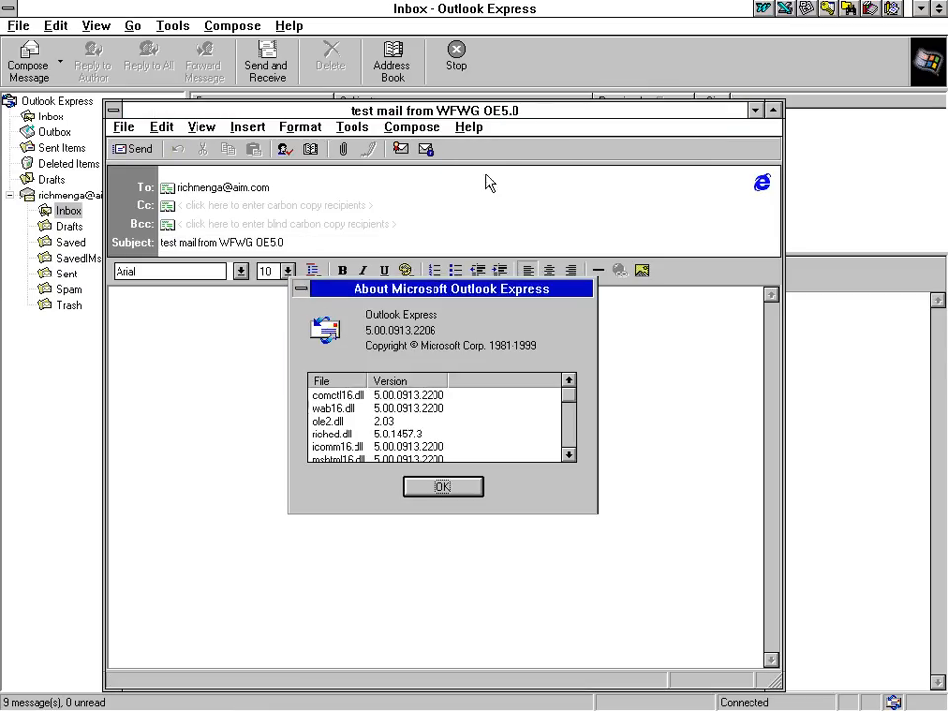
{"action": "left_click", "coordinate": [441, 487]}
{"action": "type", "text": "test m"}
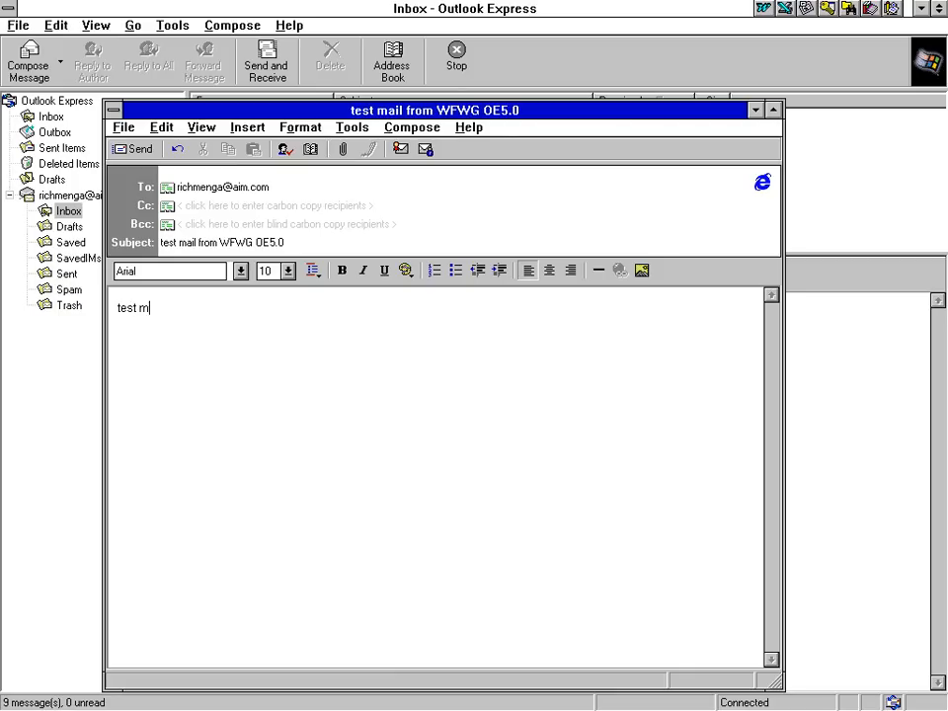
{"action": "type", "text": "ail from WFWG OE5.0"}
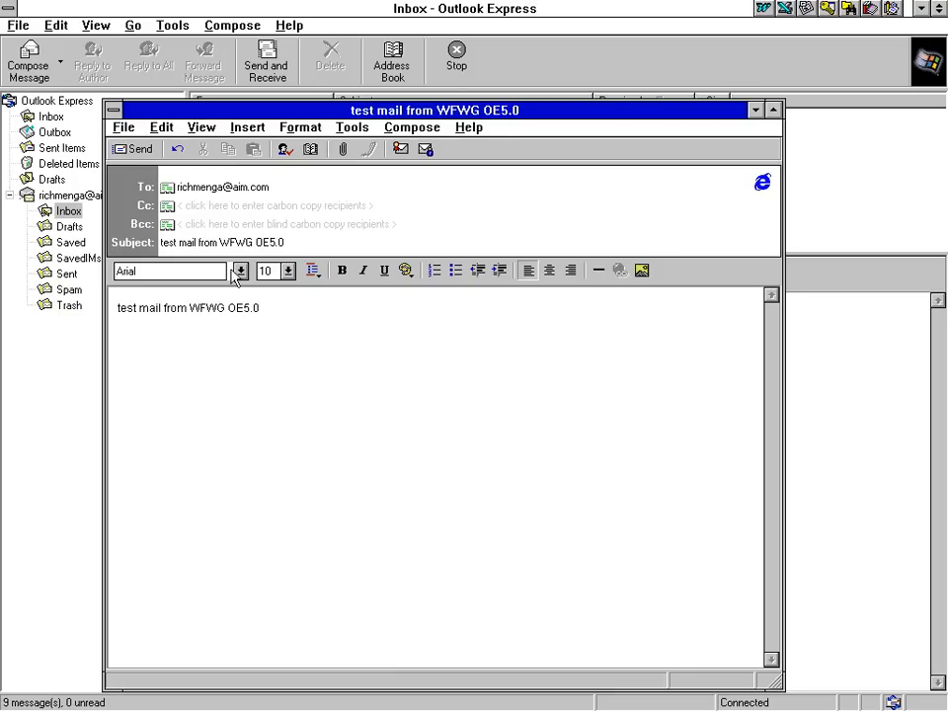
{"action": "left_click", "coordinate": [139, 149]}
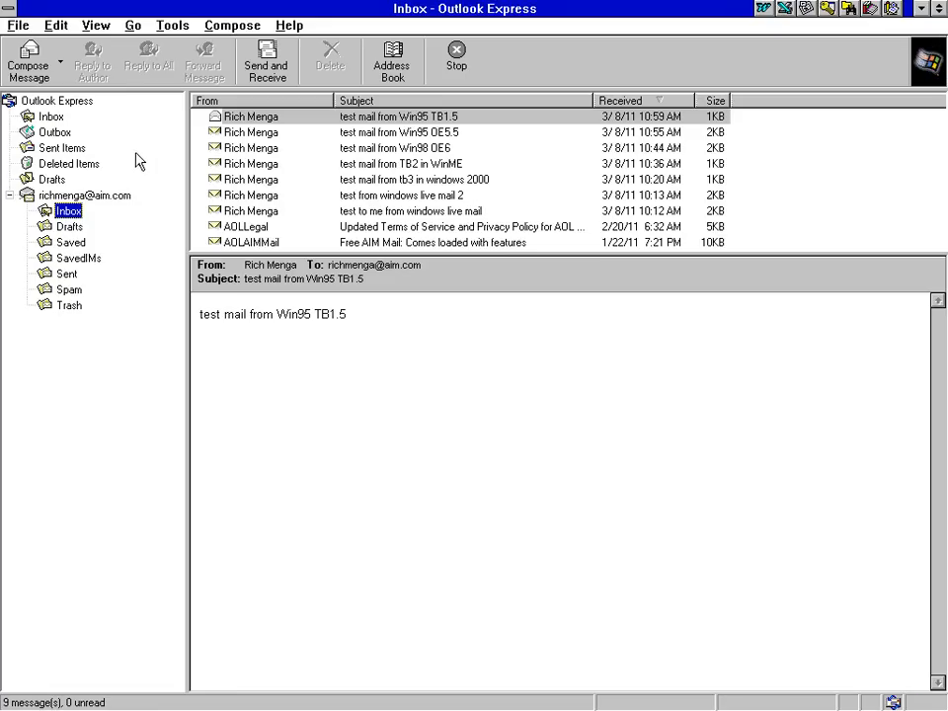
Check the AIM Inbox and preview the newly arrived WFWG OE5.0 message
{"action": "left_click", "coordinate": [71, 227]}
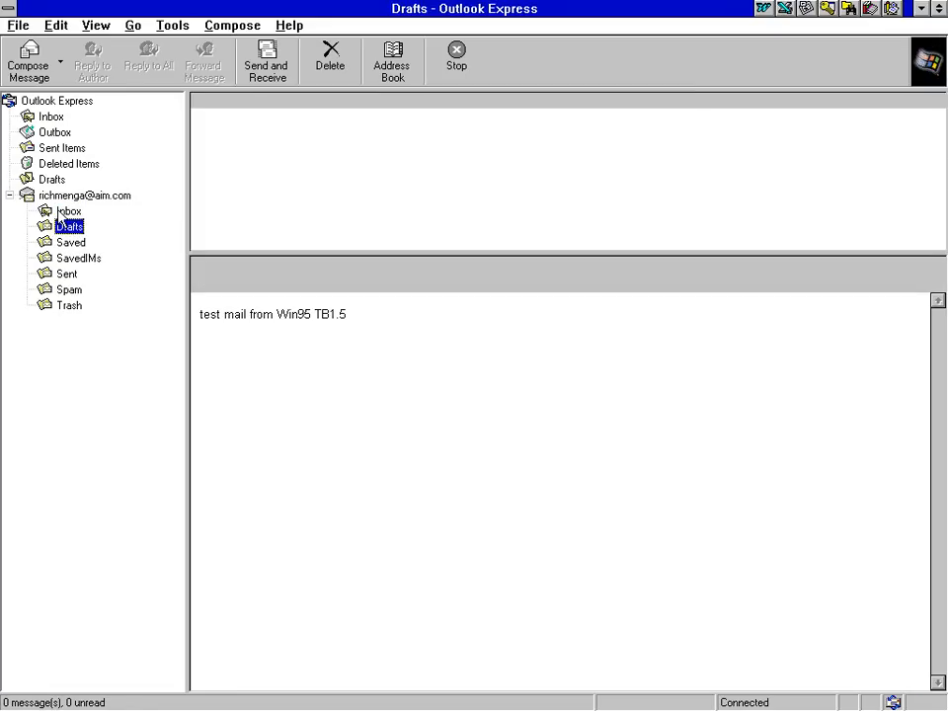
{"action": "left_click", "coordinate": [68, 211]}
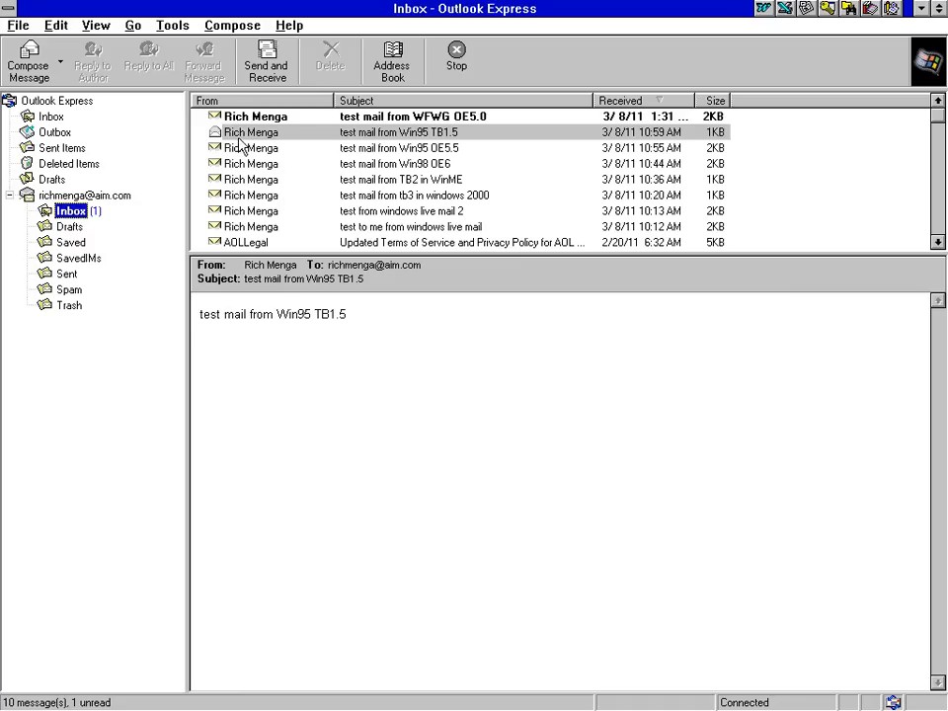
{"action": "left_click", "coordinate": [255, 116]}
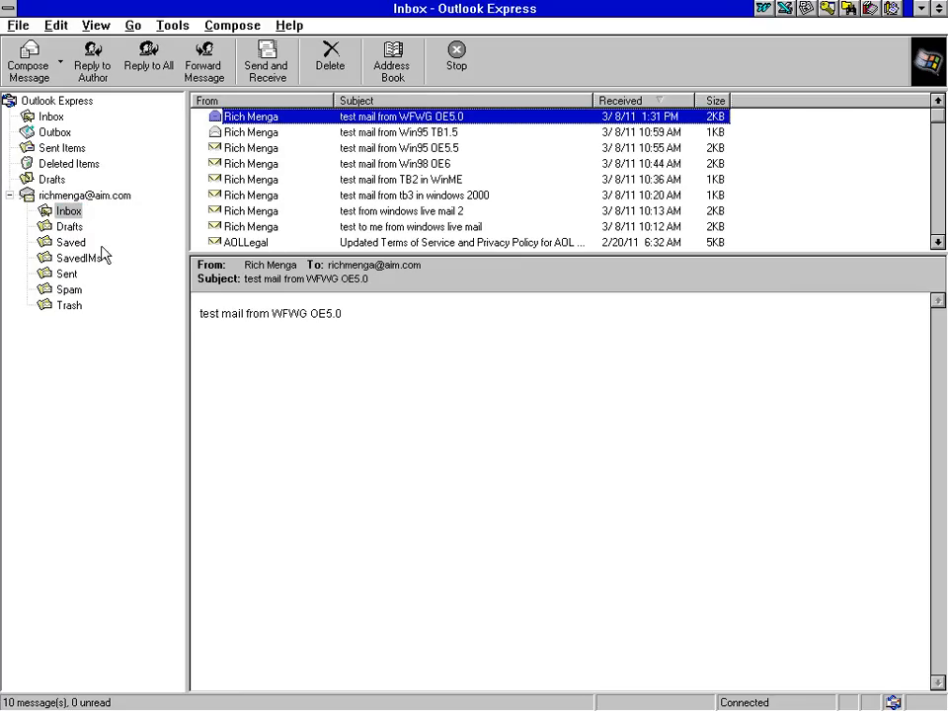
Drag the test message from local Sent Items into the AIM Sent folder and preview it there
{"action": "left_click", "coordinate": [63, 149]}
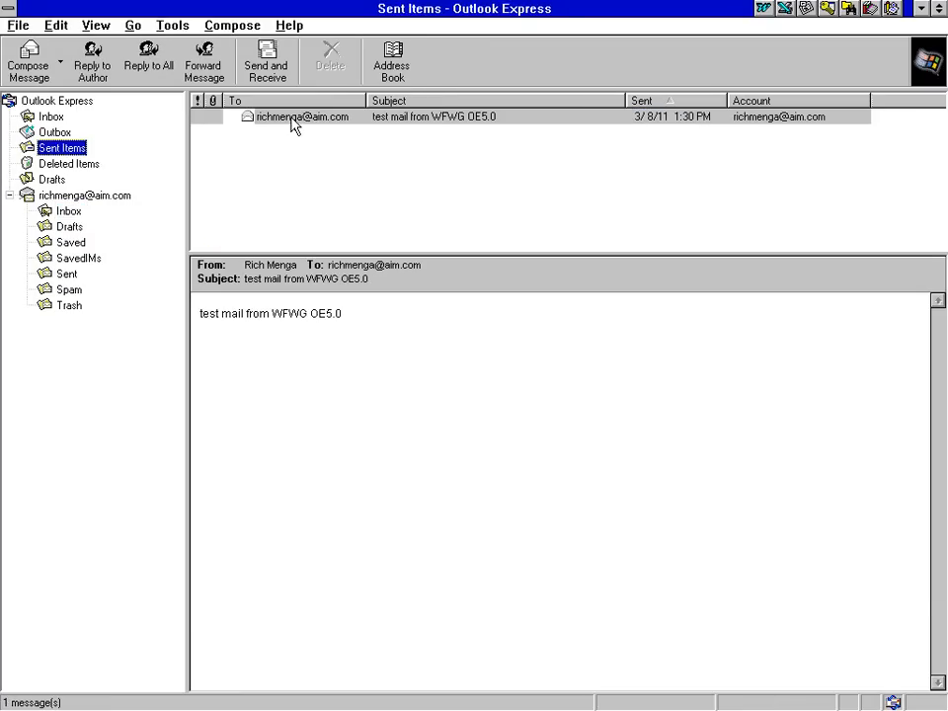
{"action": "left_click", "coordinate": [293, 118]}
{"action": "left_click_drag", "start_coordinate": [273, 116], "coordinate": [83, 279]}
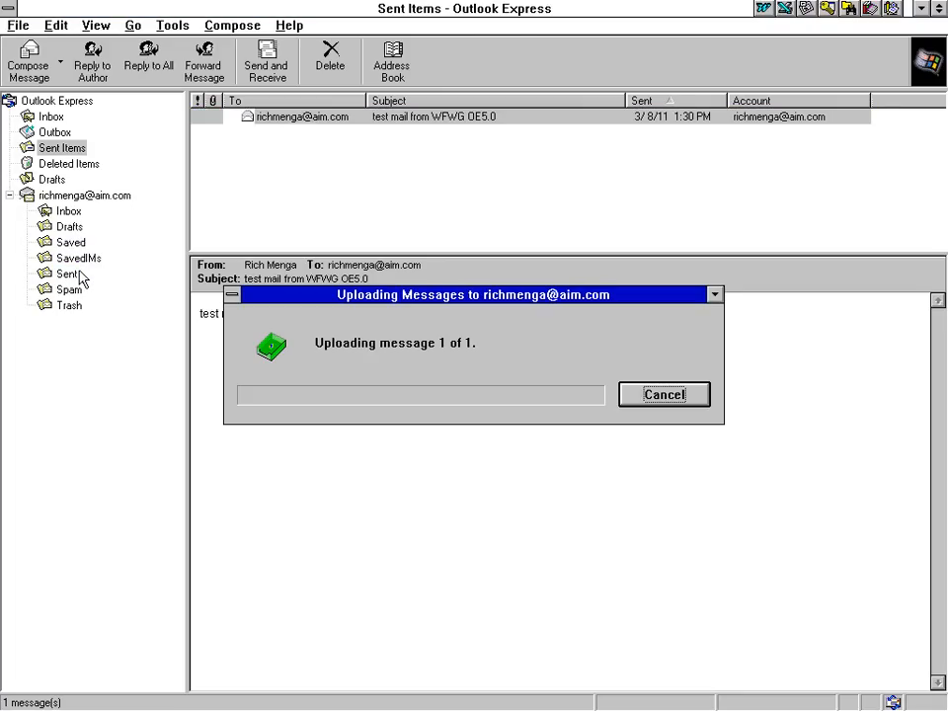
{"action": "left_click", "coordinate": [82, 277]}
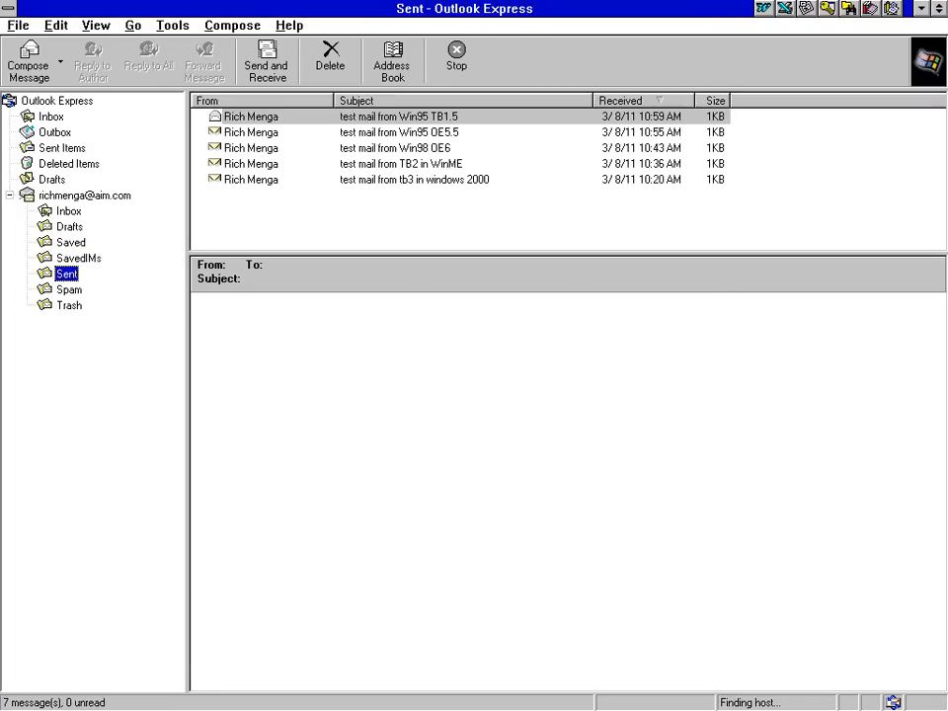
{"action": "left_click", "coordinate": [274, 118]}
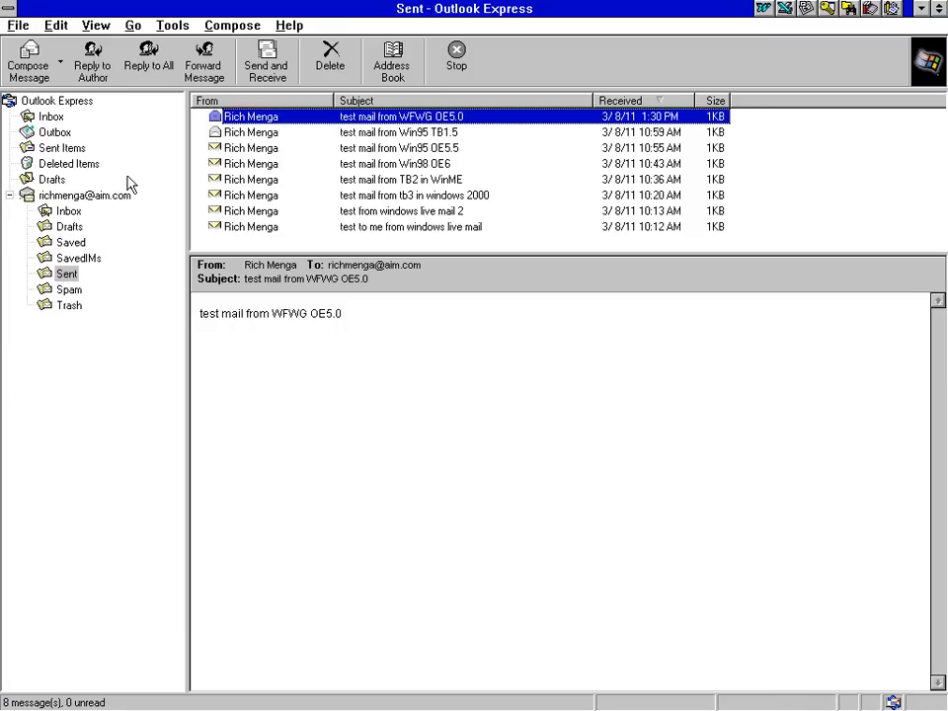
Change the Stationery compose font size from Arial 9 to Arial 10
{"action": "left_click", "coordinate": [171, 28]}
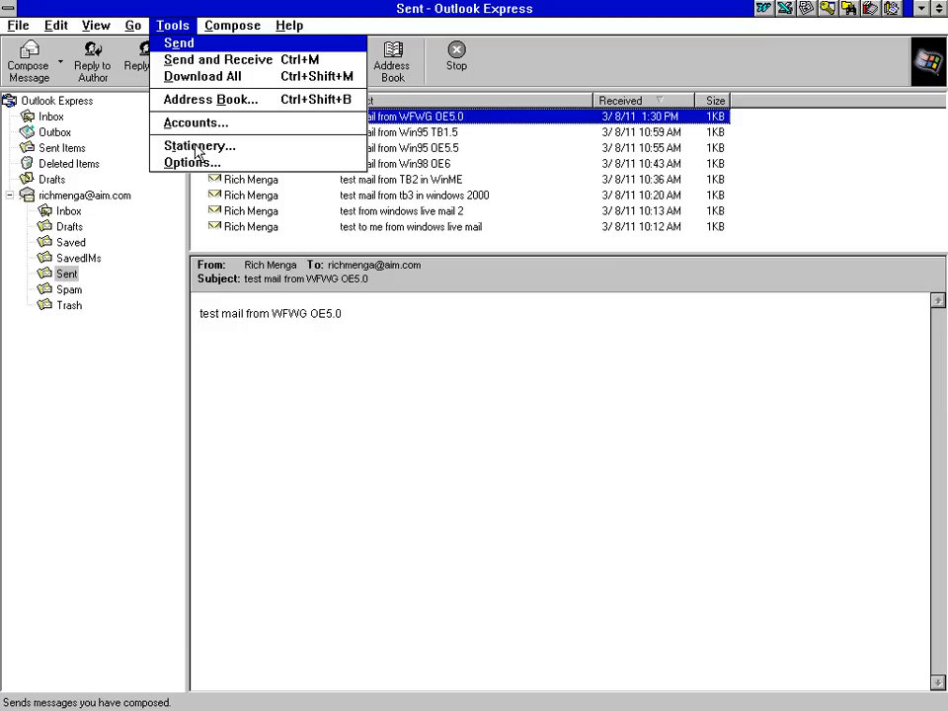
{"action": "left_click", "coordinate": [196, 149]}
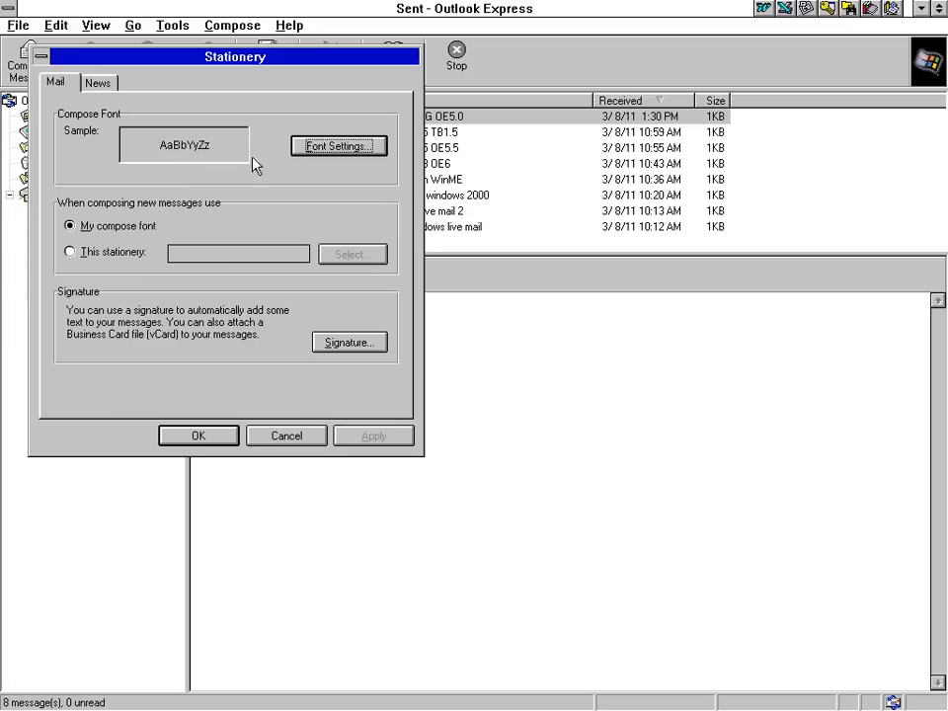
{"action": "left_click", "coordinate": [326, 148]}
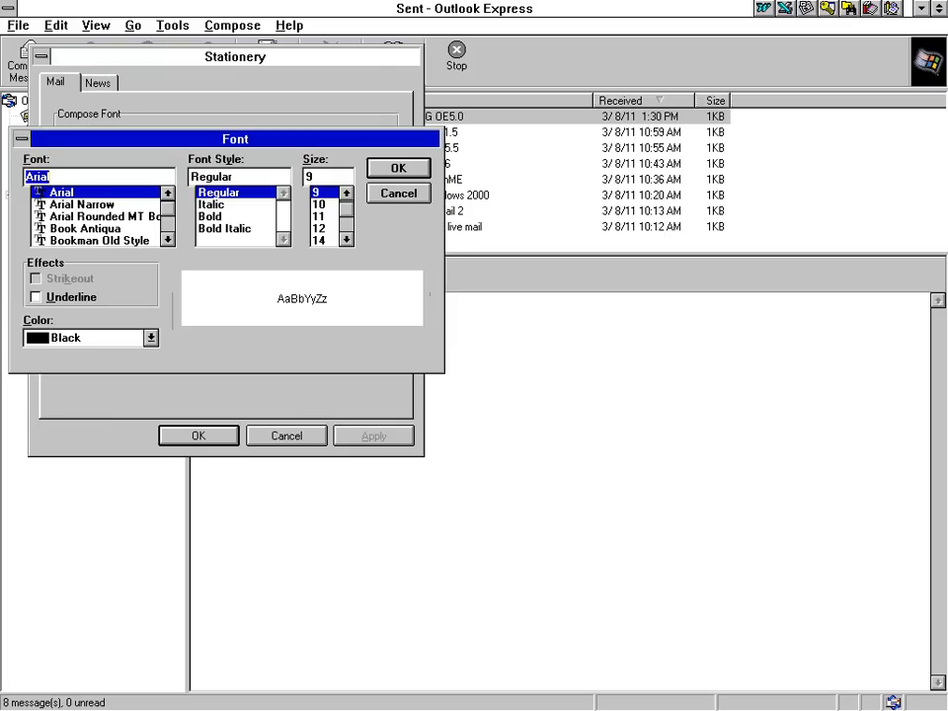
{"action": "left_click", "coordinate": [318, 204]}
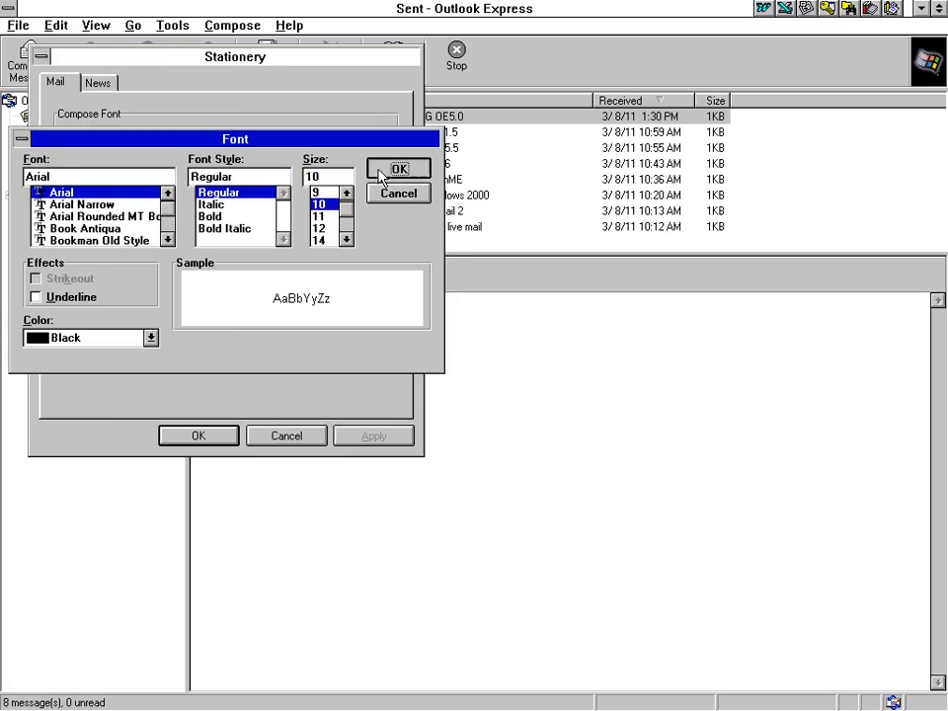
{"action": "left_click", "coordinate": [386, 171]}
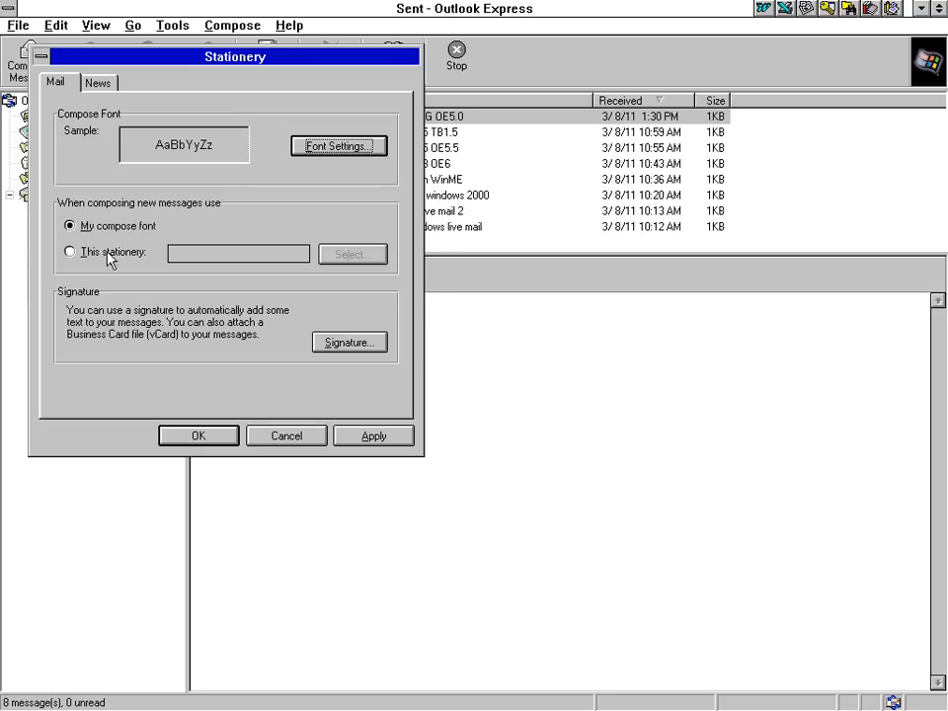
Look at the signature options, cancel them, and close Stationery with OK
{"action": "left_click", "coordinate": [346, 342]}
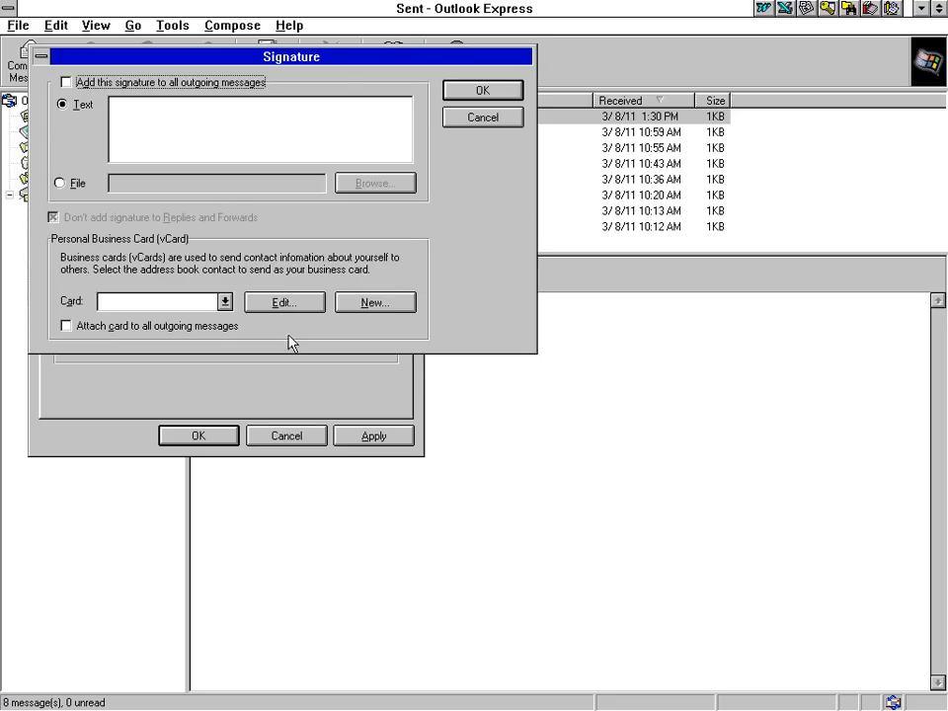
{"action": "left_click", "coordinate": [482, 116]}
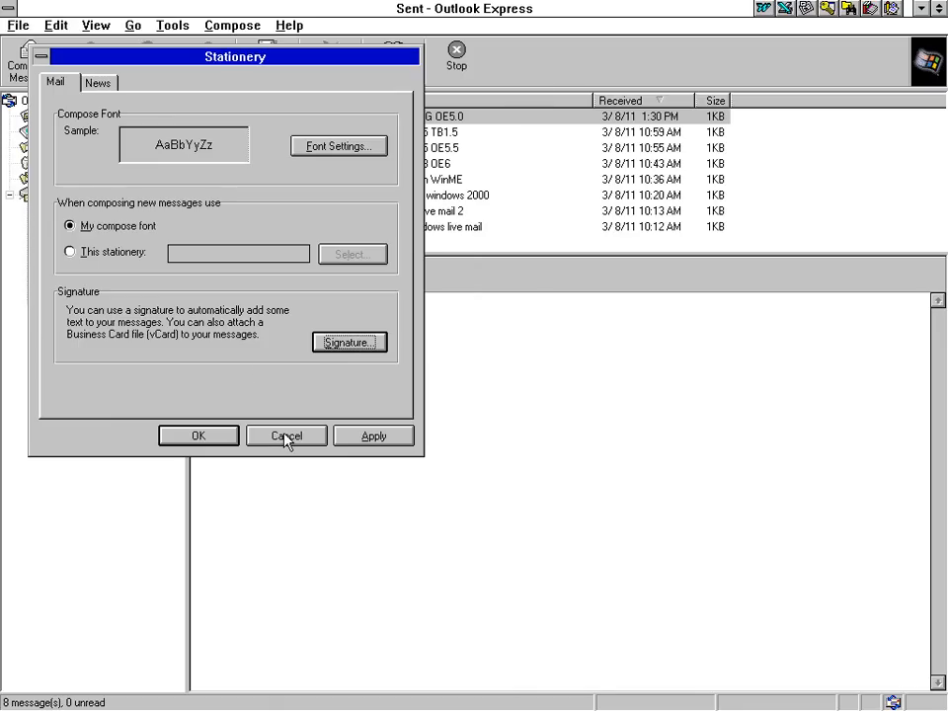
{"action": "left_click", "coordinate": [235, 438]}
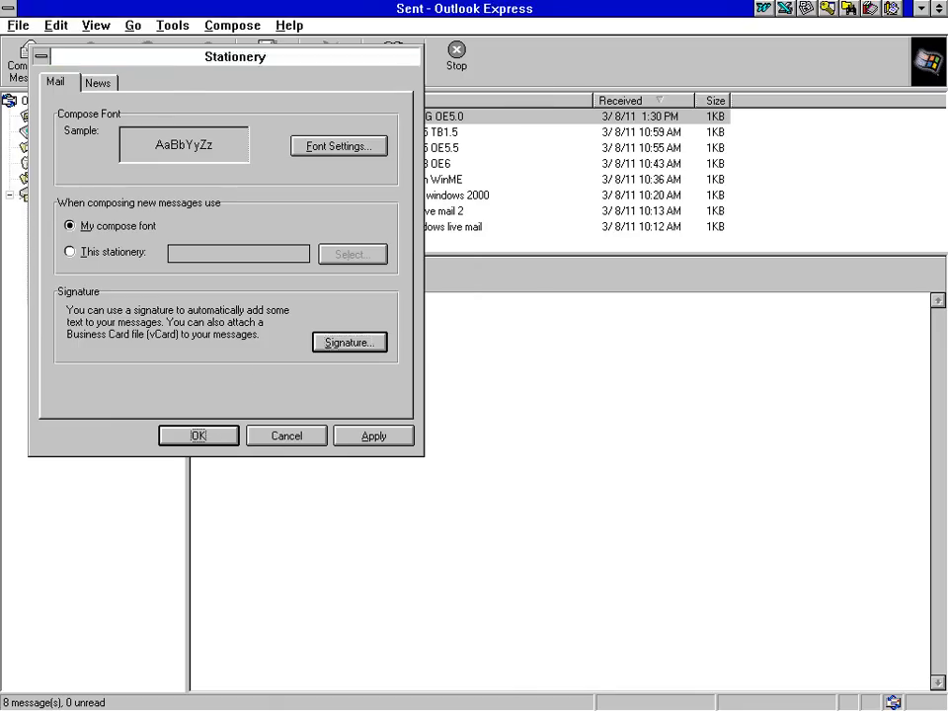
Start a new message and browse its Format paragraph style choices
{"action": "left_click", "coordinate": [22, 63]}
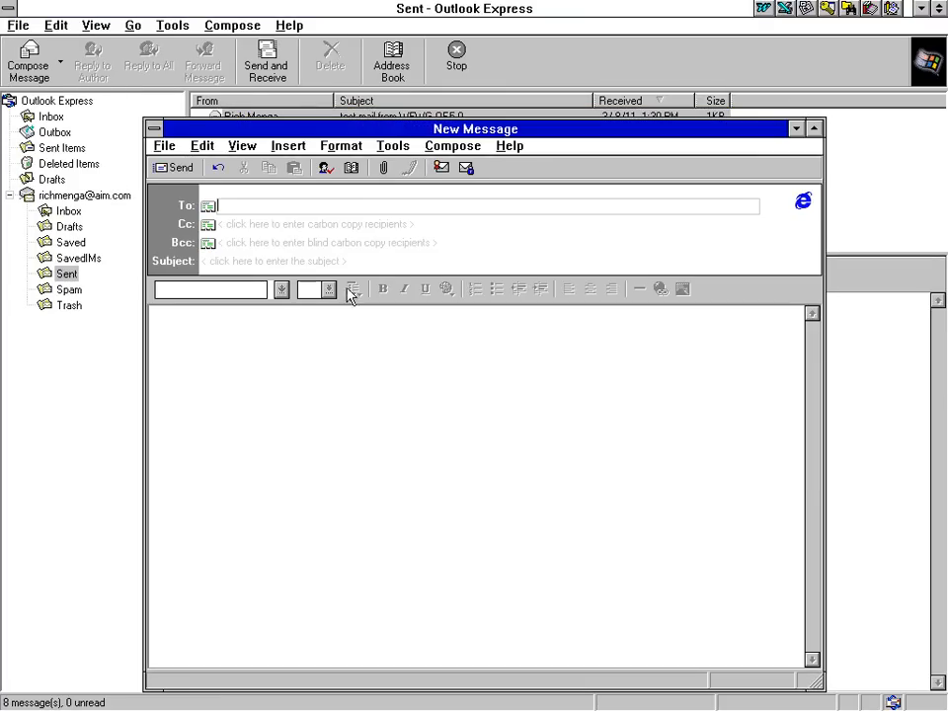
{"action": "left_click", "coordinate": [340, 145]}
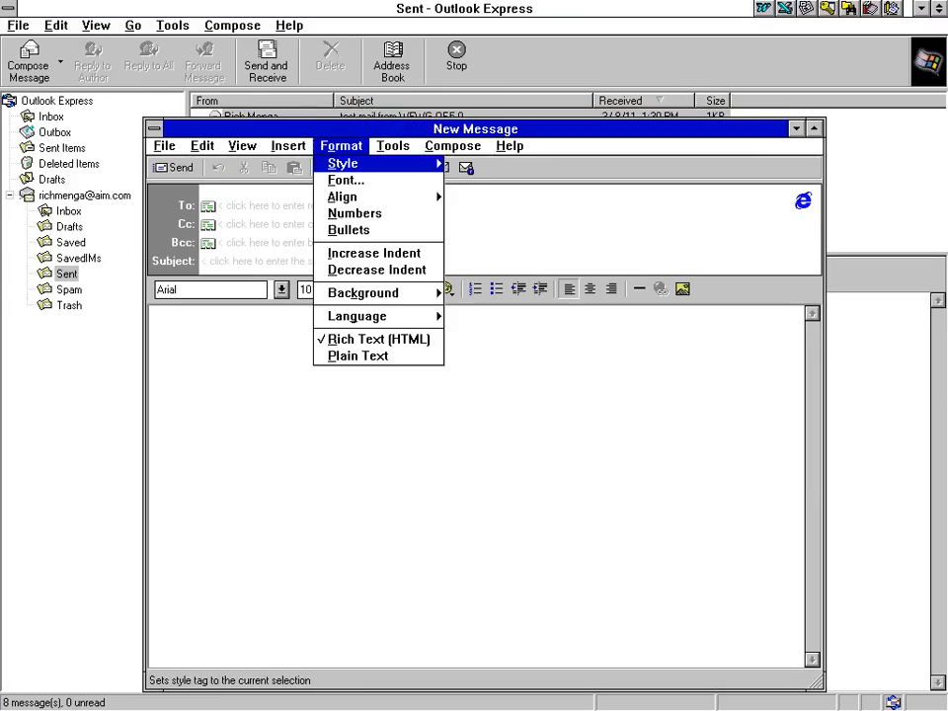
{"action": "left_click", "coordinate": [353, 165]}
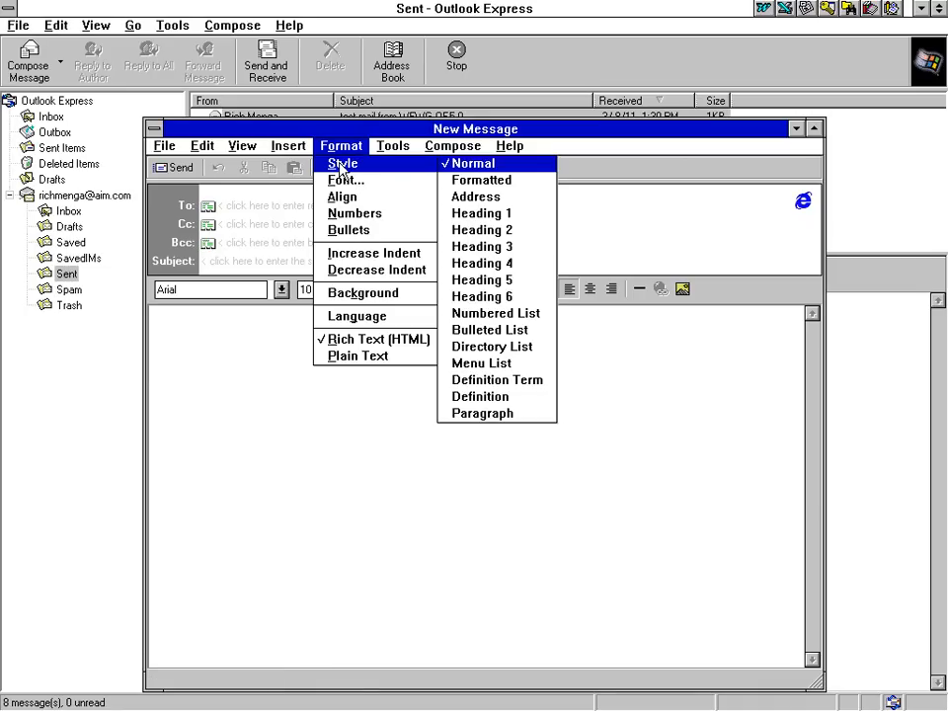
{"action": "left_click", "coordinate": [335, 148]}
{"action": "left_click", "coordinate": [336, 147]}
Give the message a yellow background, discard it unsaved, and open the Address Book
{"action": "left_click", "coordinate": [365, 293]}
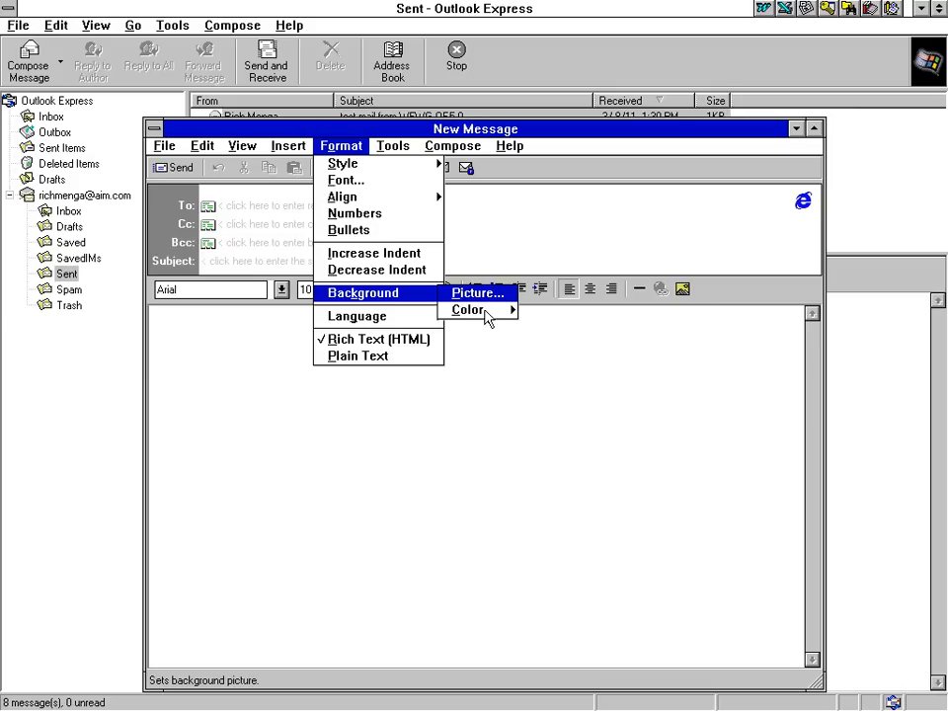
{"action": "mouse_move", "coordinate": [488, 316]}
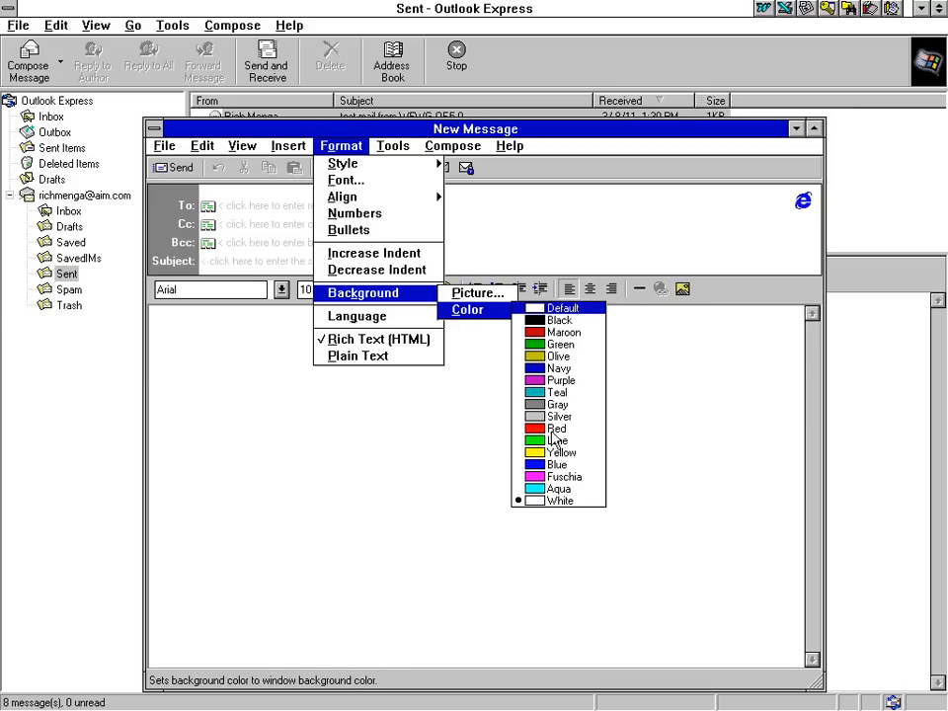
{"action": "left_click", "coordinate": [560, 464]}
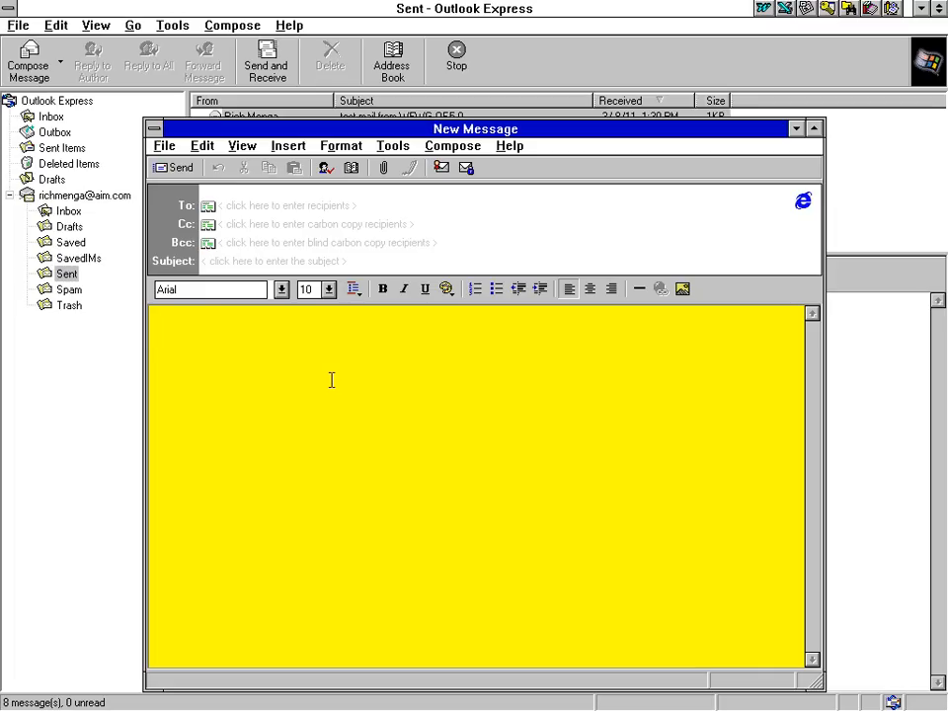
{"action": "double_click", "coordinate": [154, 128]}
{"action": "left_click", "coordinate": [476, 392]}
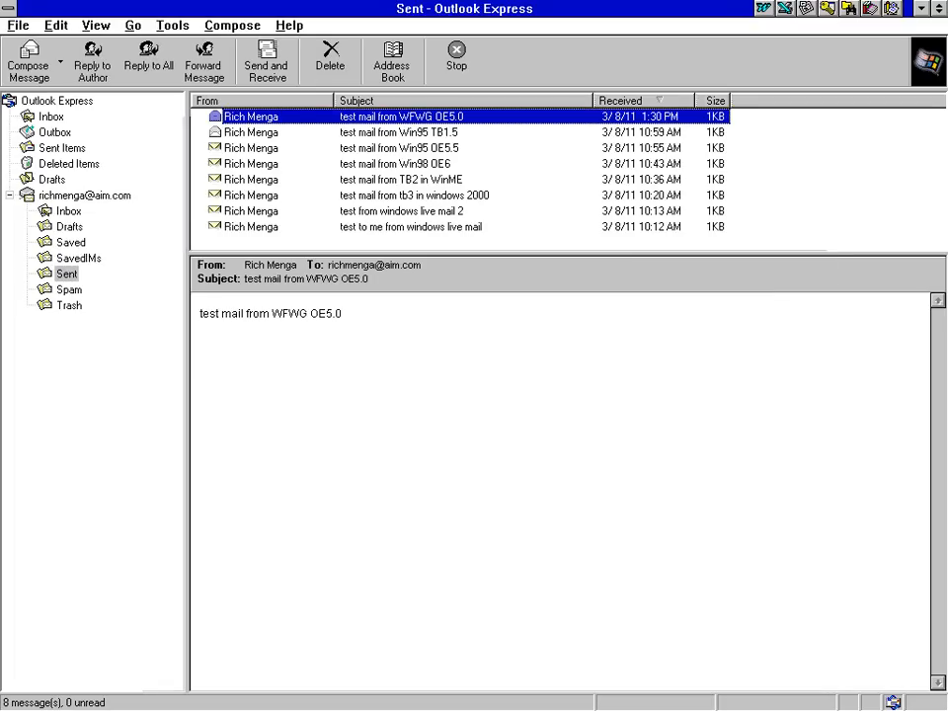
{"action": "left_click", "coordinate": [389, 51]}
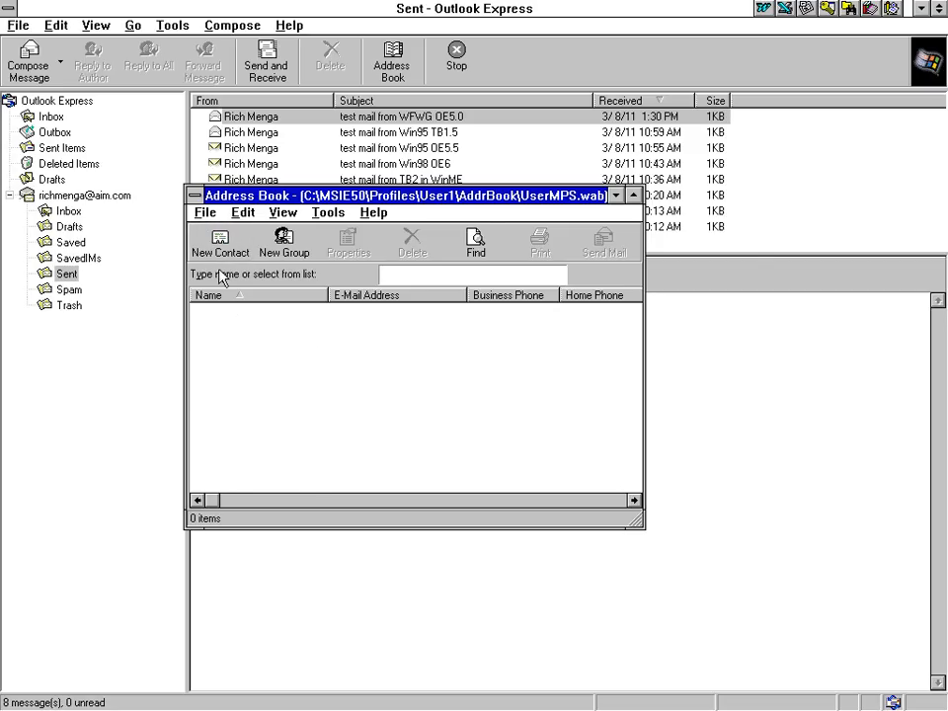
Start a new contact, cancel it, and close the empty Address Book
{"action": "left_click", "coordinate": [220, 243]}
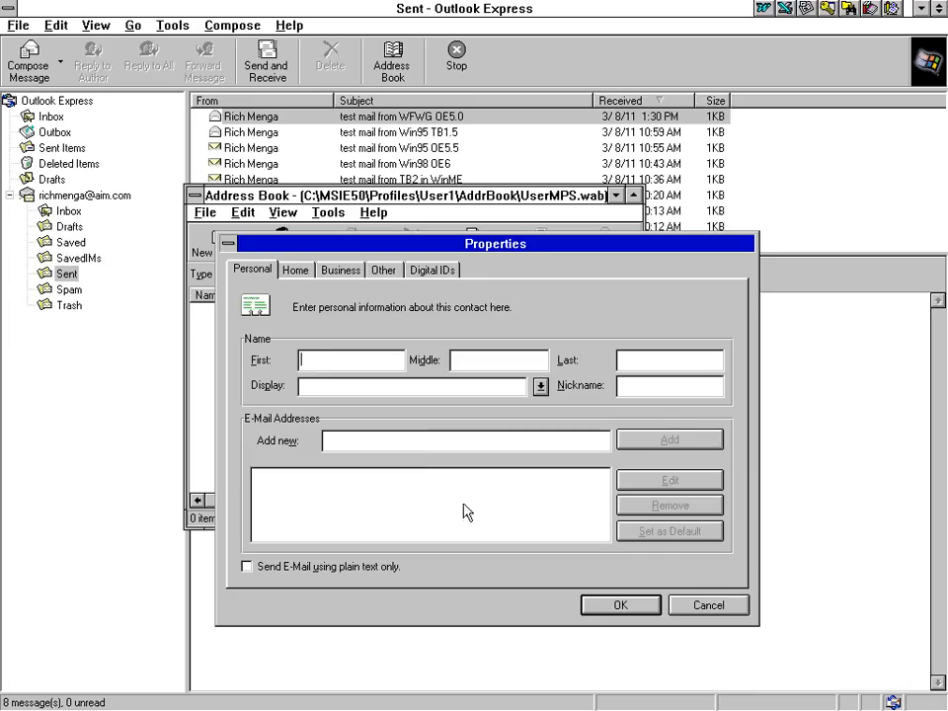
{"action": "left_click", "coordinate": [707, 604]}
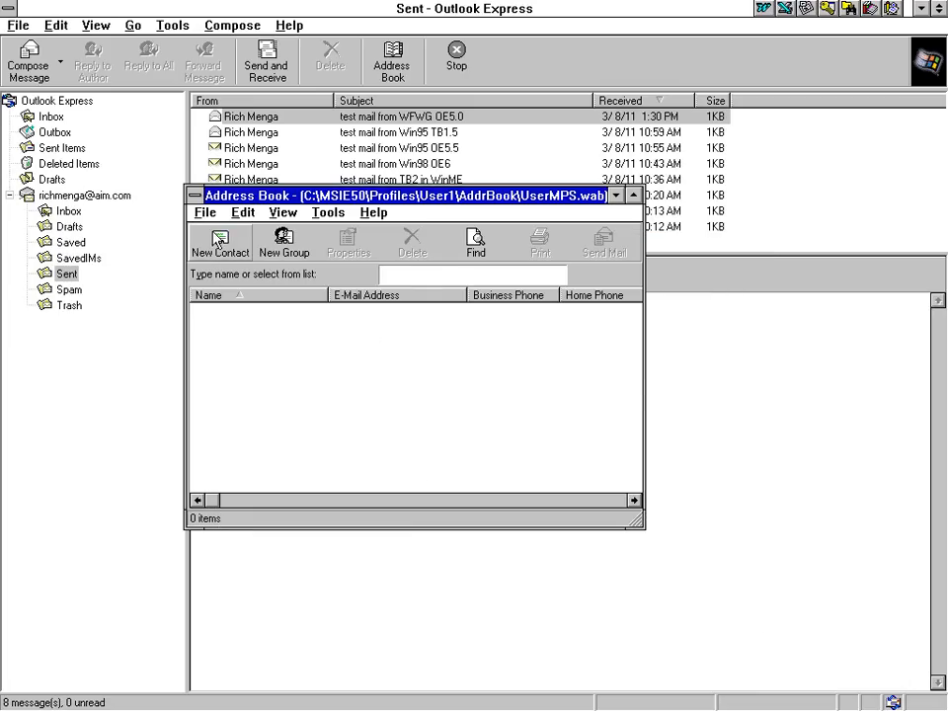
{"action": "double_click", "coordinate": [194, 195]}
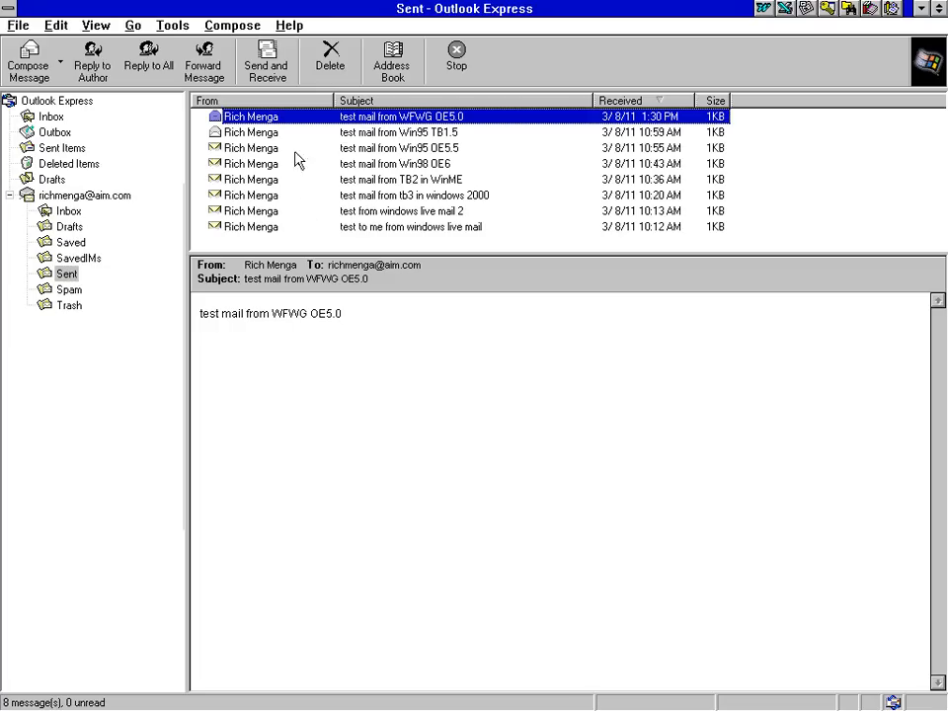
In Layout, turn on the Outlook Bar and Folder Bar and set the toolbar to Bottom
{"action": "left_click", "coordinate": [163, 25]}
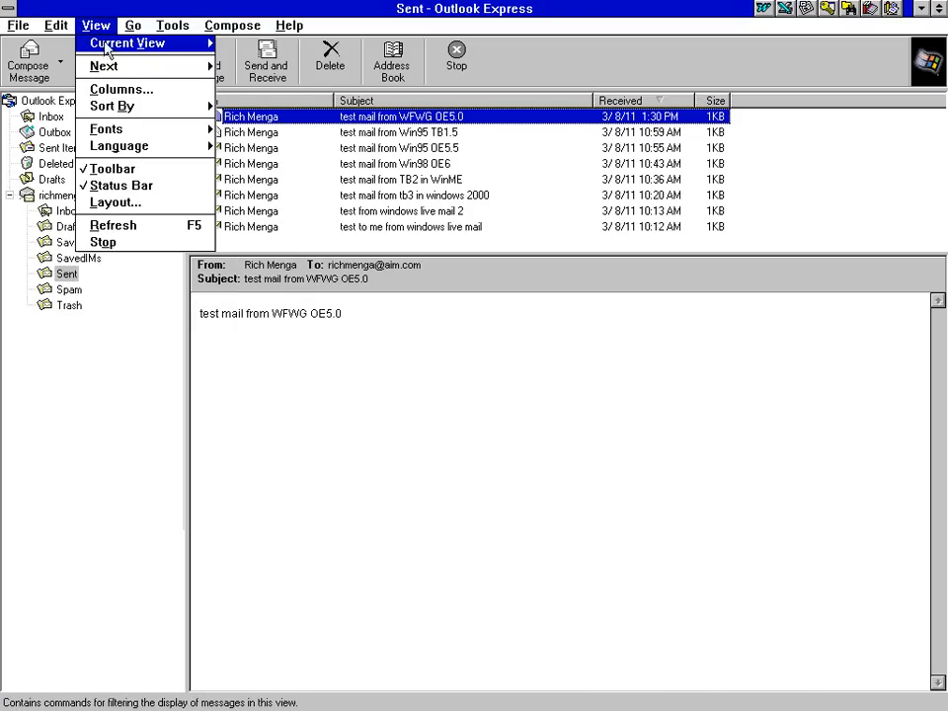
{"action": "left_click", "coordinate": [125, 202]}
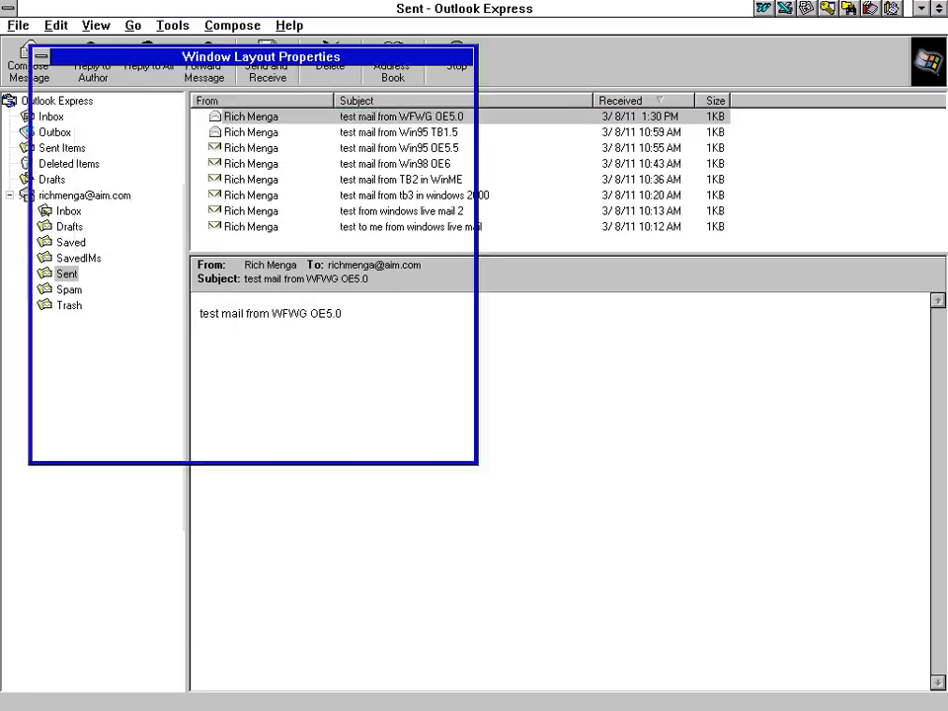
{"action": "left_click_drag", "start_coordinate": [181, 24], "coordinate": [461, 143]}
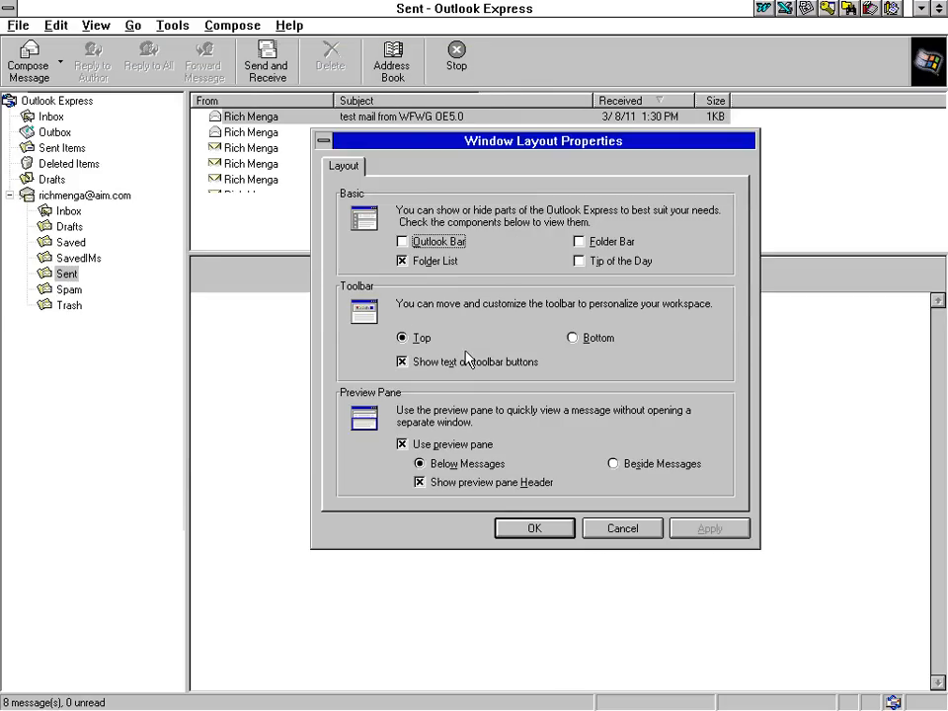
{"action": "left_click", "coordinate": [441, 243]}
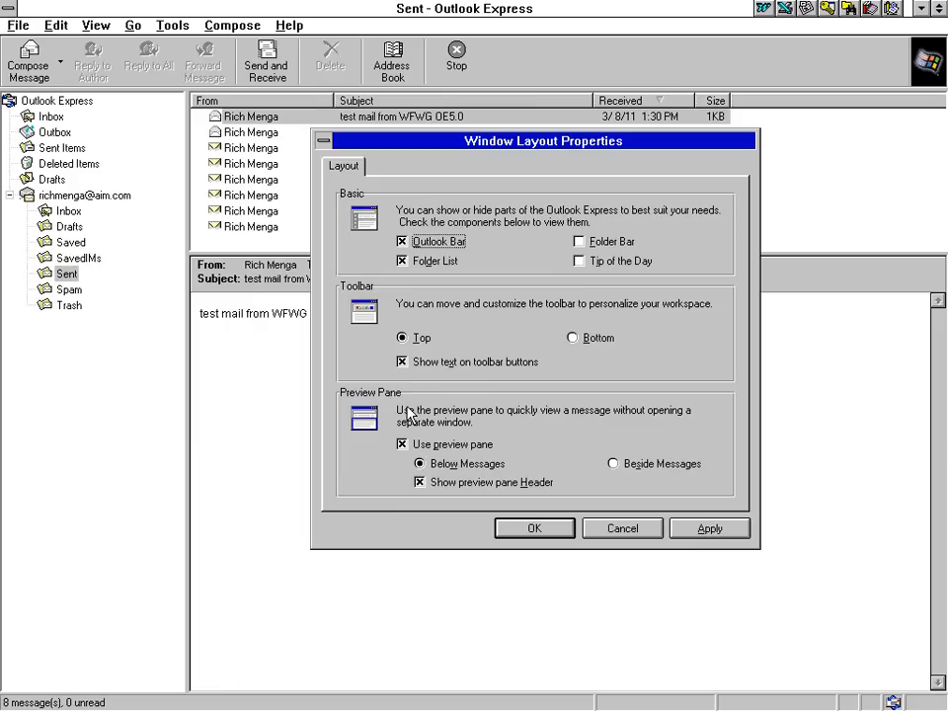
{"action": "left_click", "coordinate": [574, 339]}
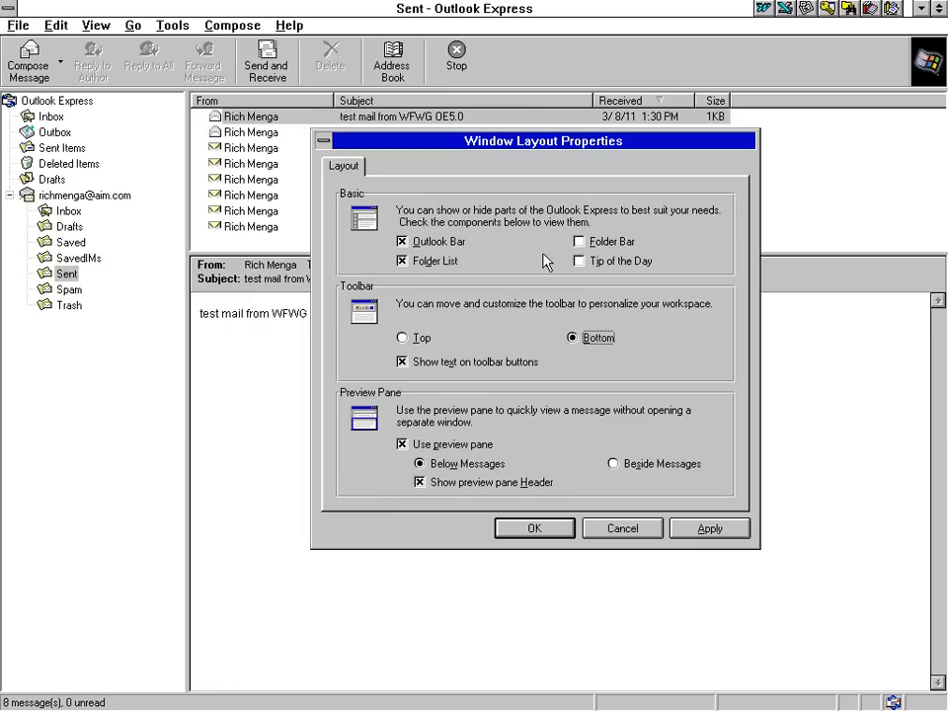
{"action": "left_click", "coordinate": [608, 242]}
{"action": "left_click", "coordinate": [710, 529]}
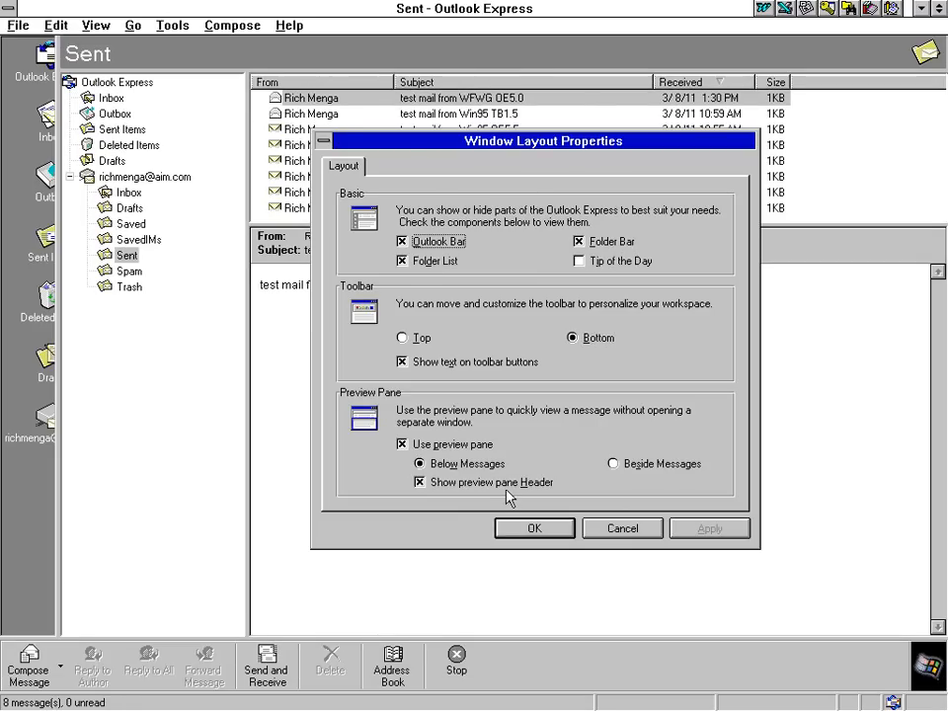
{"action": "left_click", "coordinate": [527, 528]}
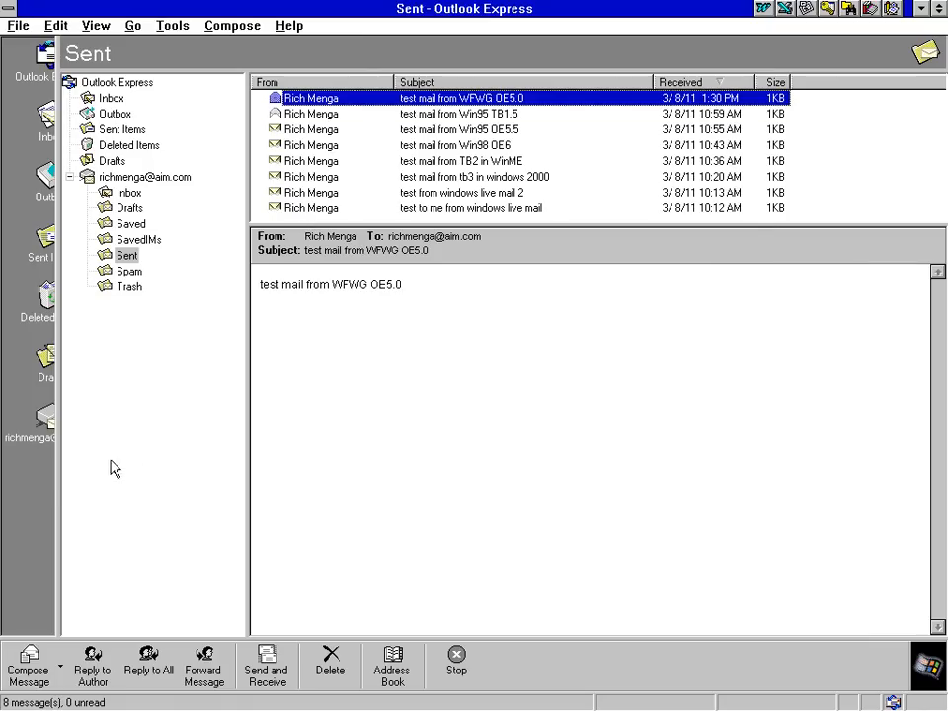
Widen the folder list, then turn off the Folder Bar in Layout and apply
{"action": "left_click_drag", "start_coordinate": [61, 476], "coordinate": [146, 474]}
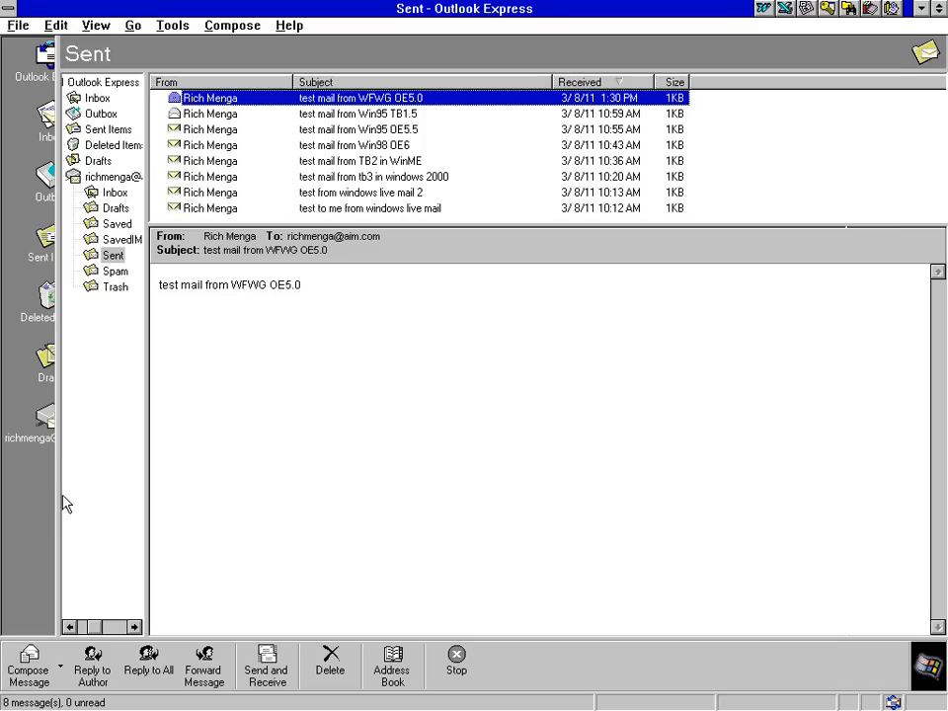
{"action": "left_click_drag", "start_coordinate": [61, 493], "coordinate": [196, 491]}
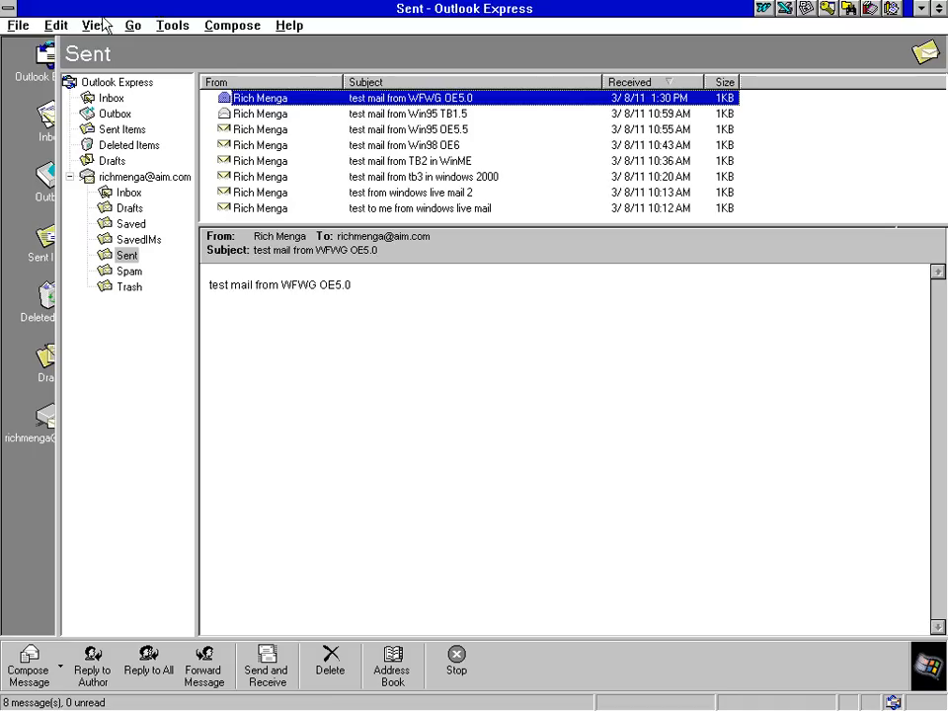
{"action": "left_click", "coordinate": [95, 25]}
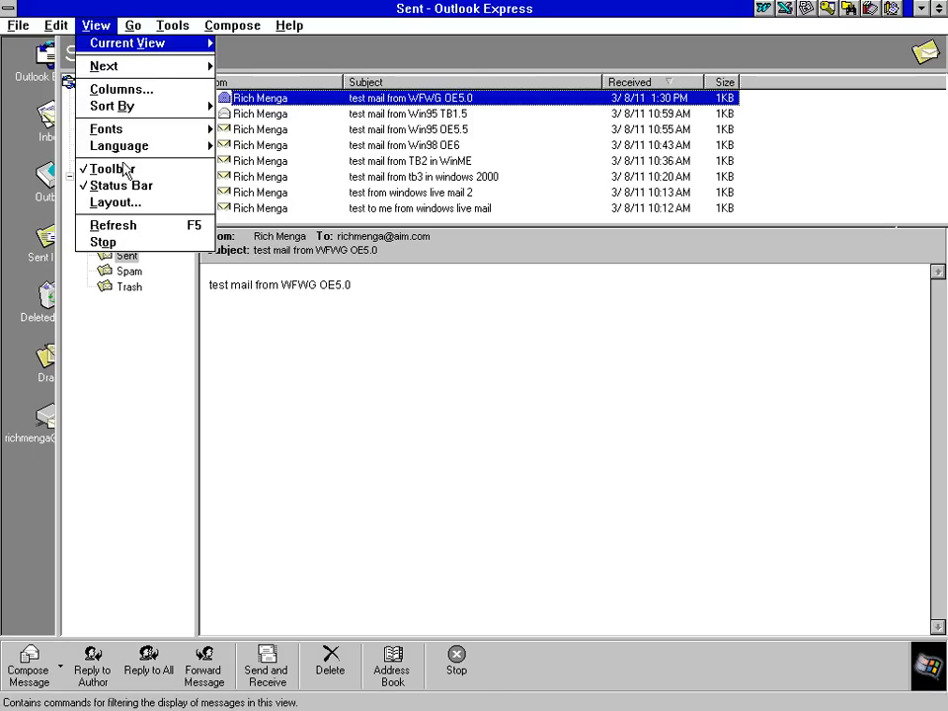
{"action": "left_click", "coordinate": [123, 204]}
{"action": "left_click", "coordinate": [302, 158]}
{"action": "left_click", "coordinate": [446, 451]}
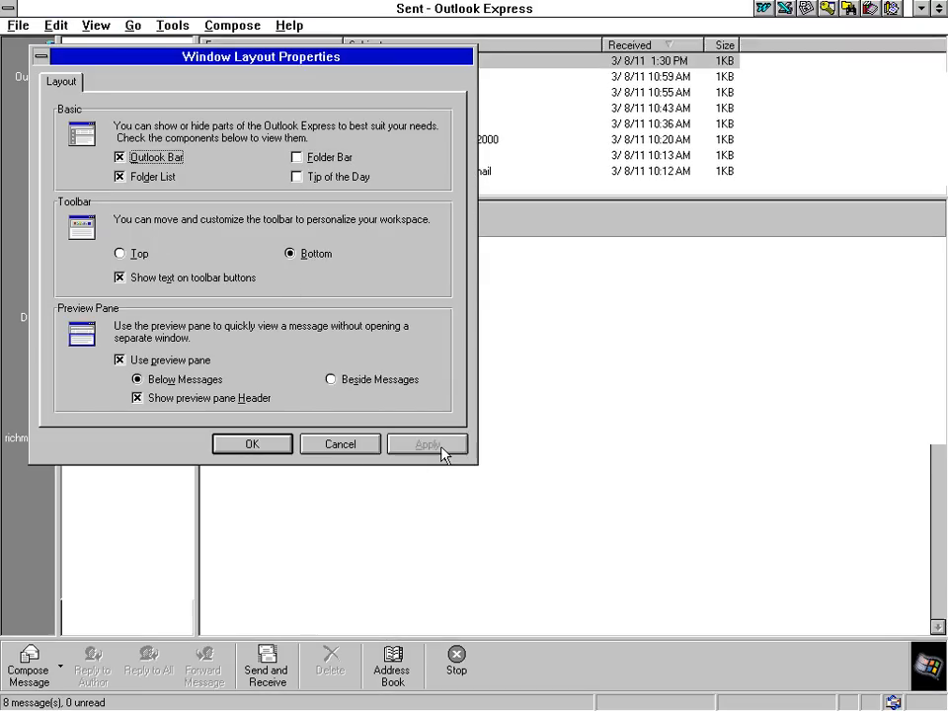
{"action": "left_click", "coordinate": [244, 449]}
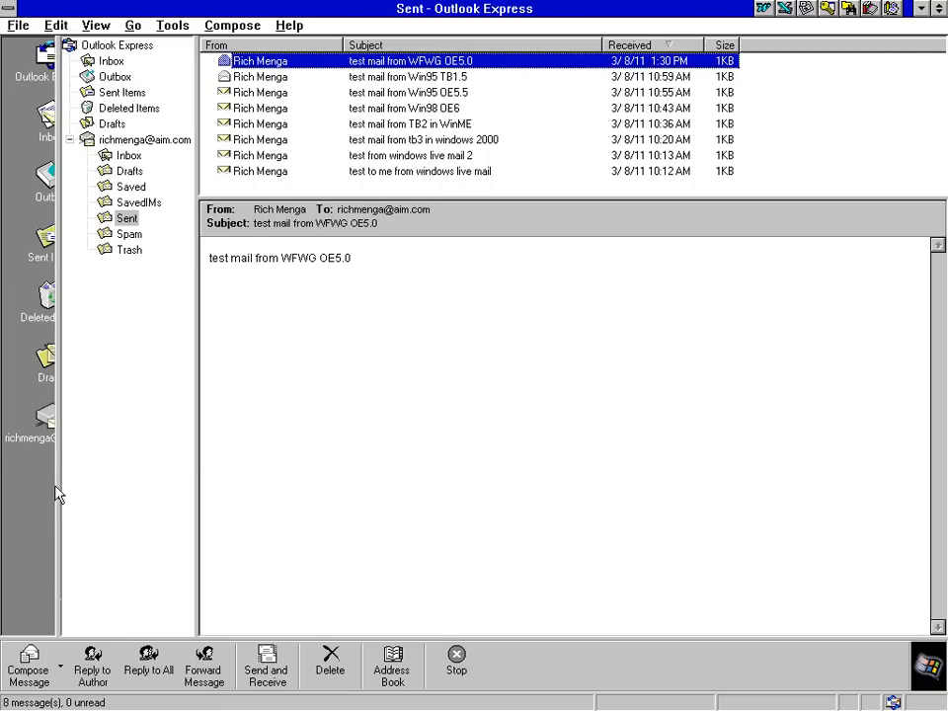
Drag the folder-list splitter back and forth, finally narrowing it to enlarge the message panes
{"action": "left_click_drag", "start_coordinate": [62, 485], "coordinate": [126, 485]}
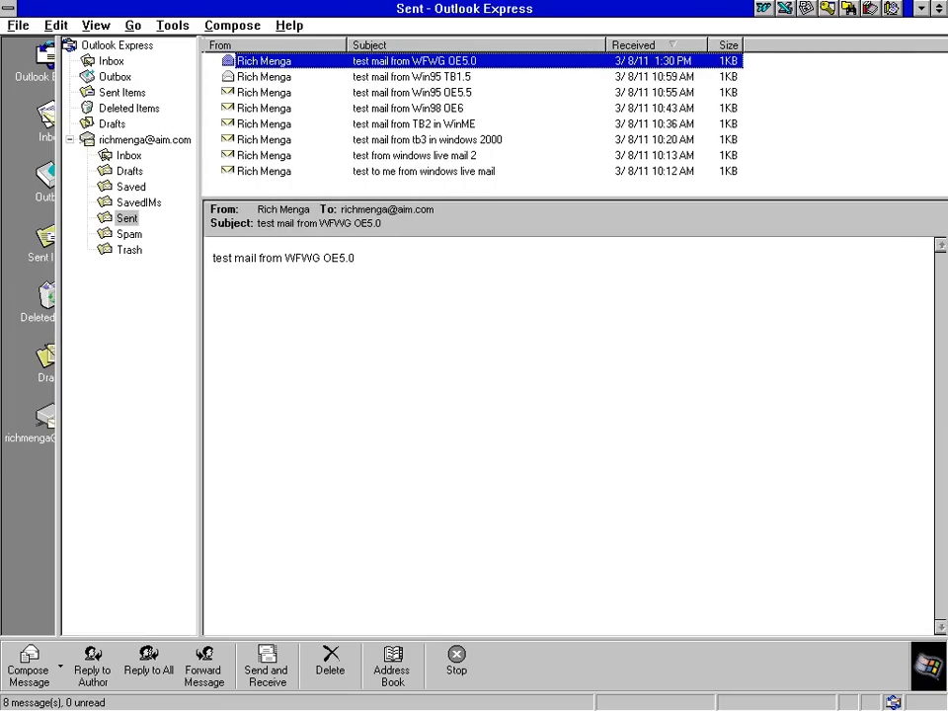
{"action": "left_click_drag", "start_coordinate": [196, 472], "coordinate": [298, 474]}
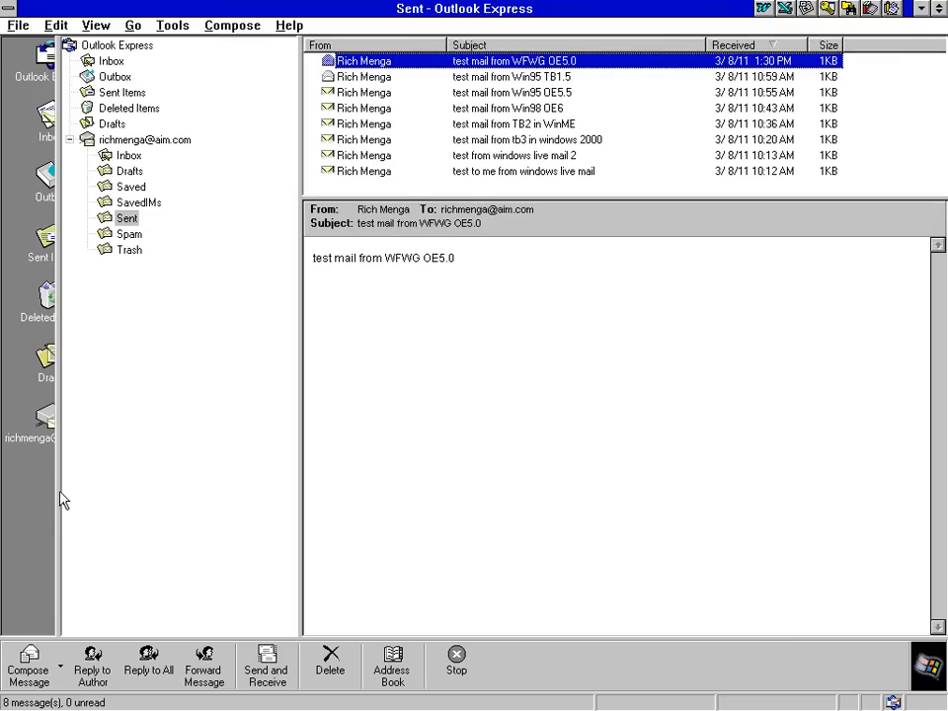
{"action": "left_click_drag", "start_coordinate": [61, 491], "coordinate": [134, 491]}
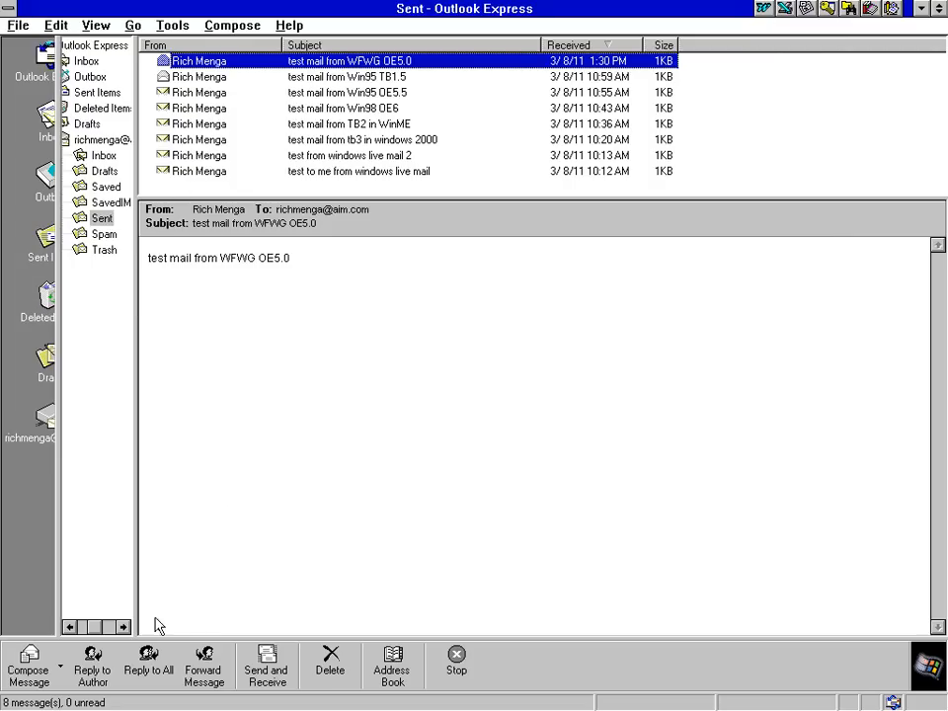
Hide the Outlook Bar, set a text-labelled toolbar at Top, and widen the folder list
{"action": "right_click", "coordinate": [541, 663]}
{"action": "left_click", "coordinate": [570, 692]}
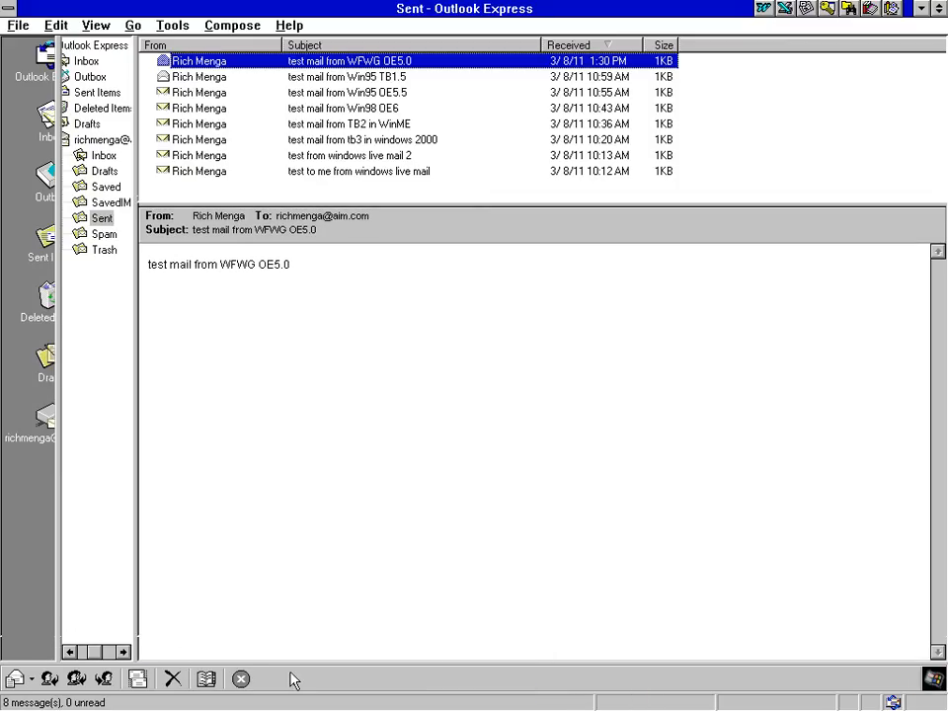
{"action": "left_click", "coordinate": [93, 25]}
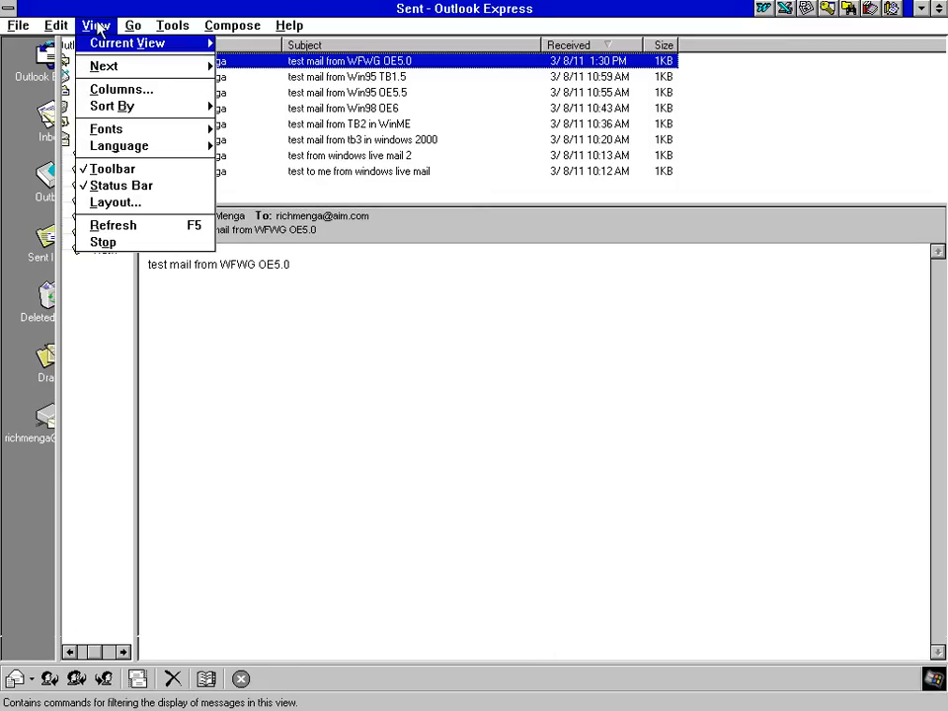
{"action": "left_click", "coordinate": [111, 202]}
{"action": "left_click", "coordinate": [148, 159]}
{"action": "left_click", "coordinate": [136, 254]}
{"action": "left_click", "coordinate": [181, 280]}
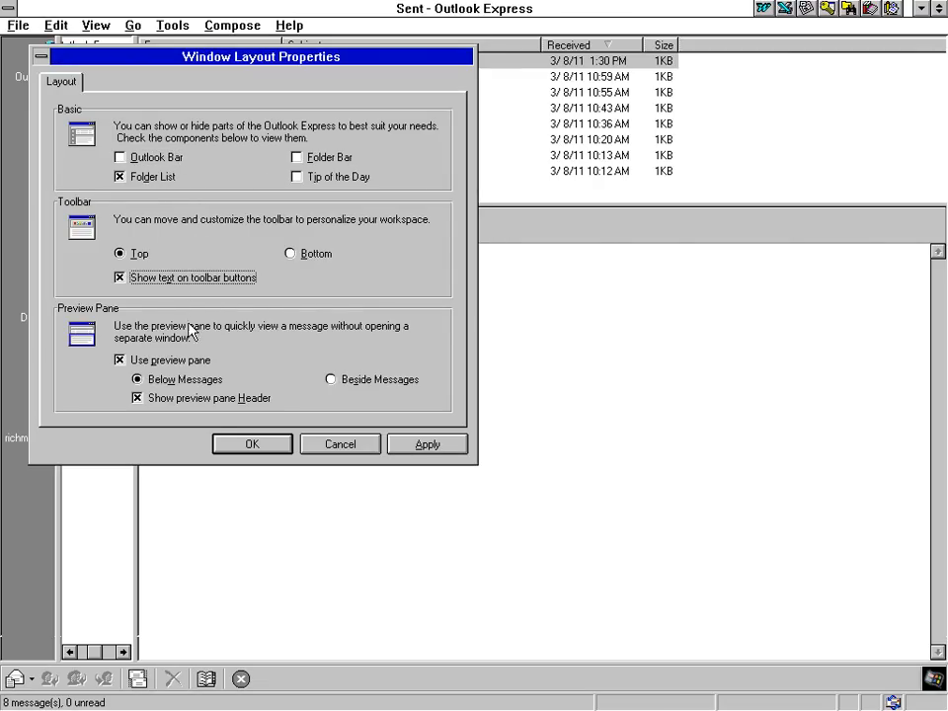
{"action": "left_click", "coordinate": [422, 447]}
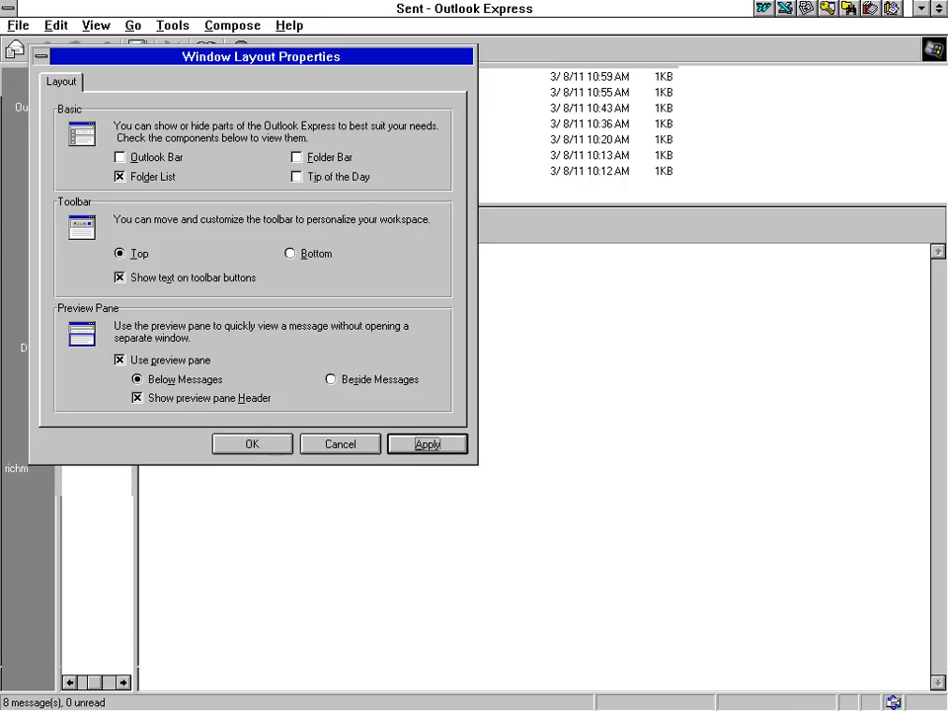
{"action": "left_click", "coordinate": [234, 444]}
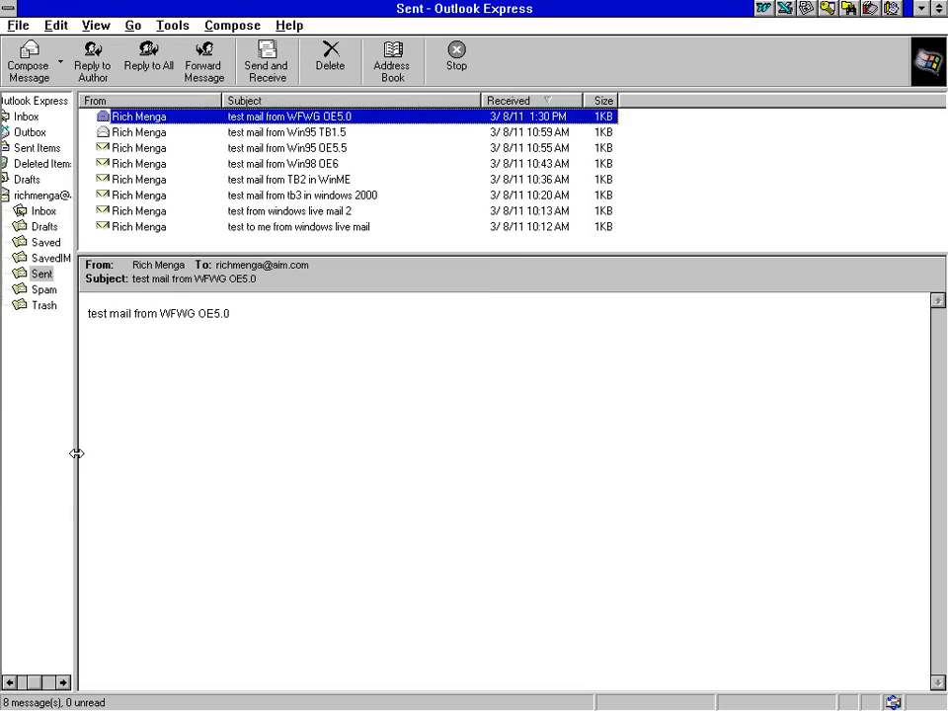
{"action": "left_click_drag", "start_coordinate": [77, 453], "coordinate": [147, 451]}
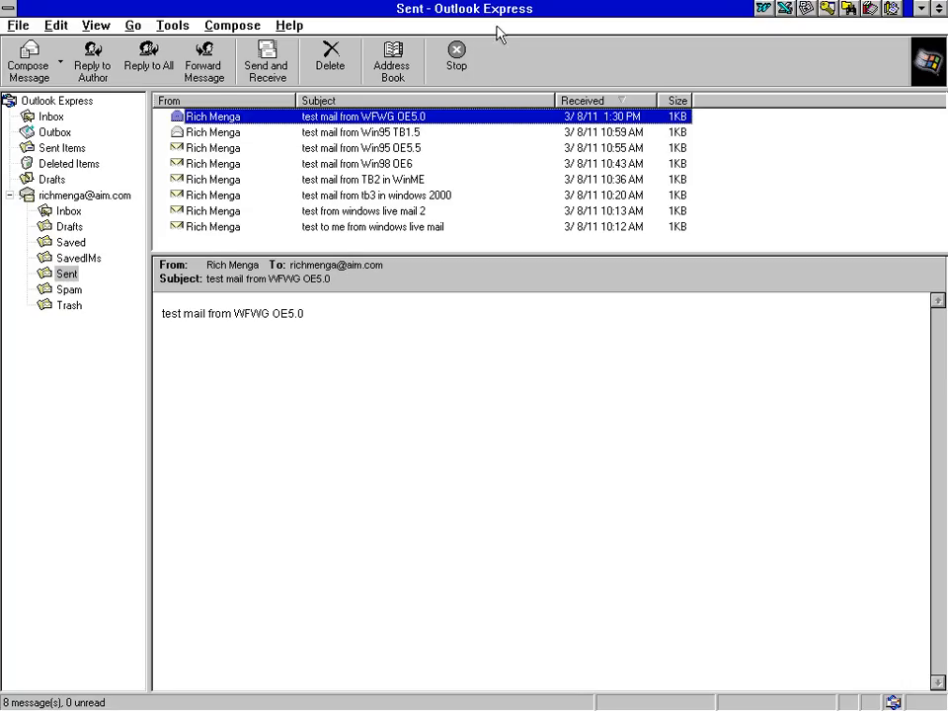
Close Outlook Express, cancel the first profile setup, and check the Profile Manager without changes
{"action": "double_click", "coordinate": [10, 13]}
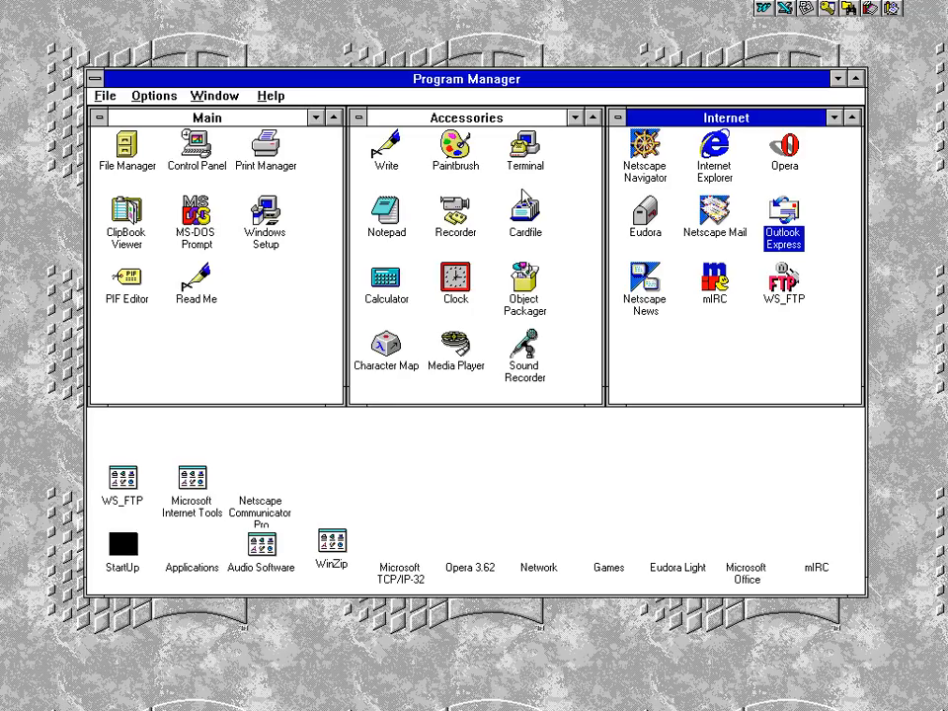
{"action": "left_click", "coordinate": [713, 229]}
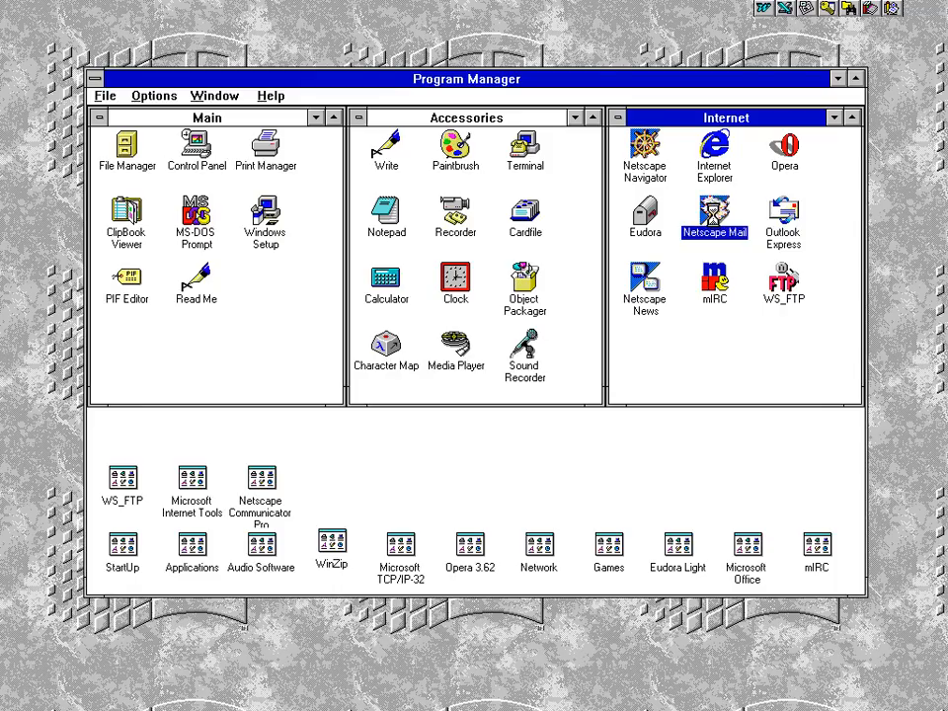
{"action": "left_click", "coordinate": [307, 314]}
{"action": "double_click", "coordinate": [261, 481]}
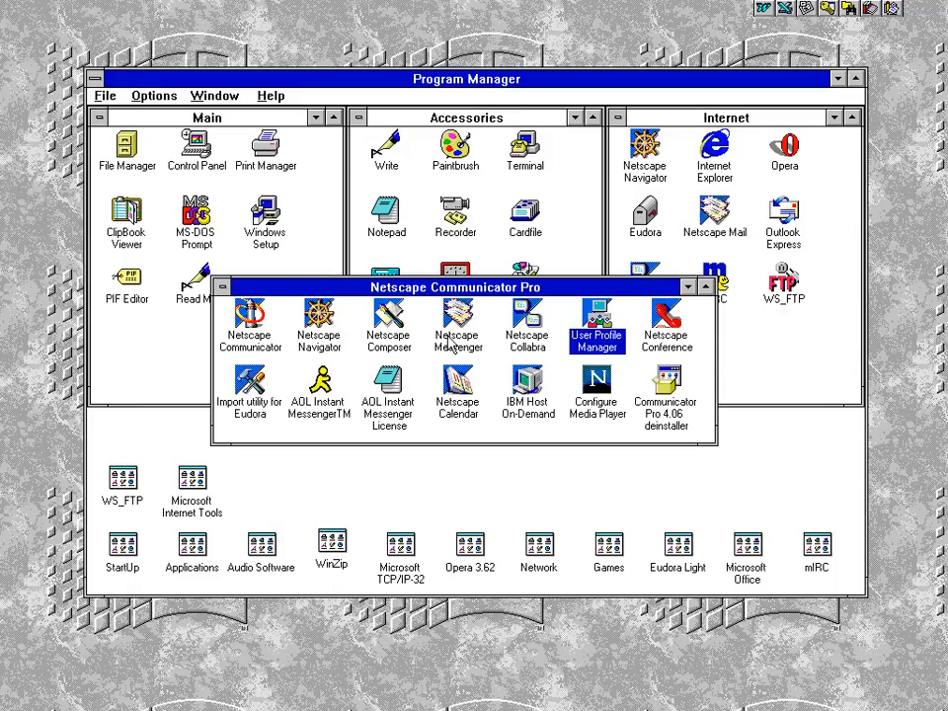
{"action": "double_click", "coordinate": [597, 323]}
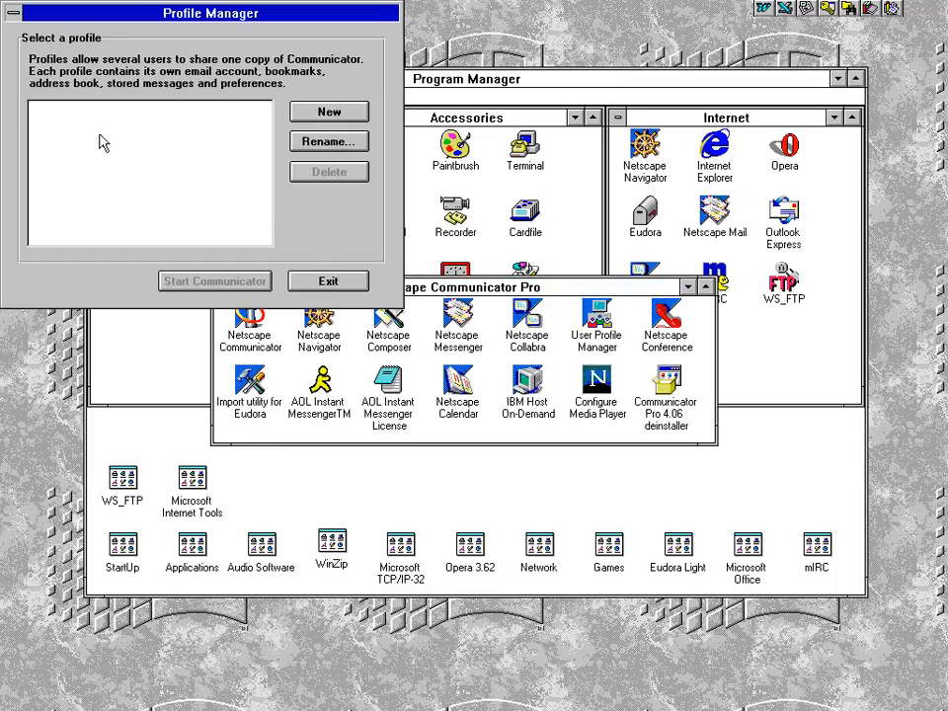
{"action": "left_click", "coordinate": [326, 282]}
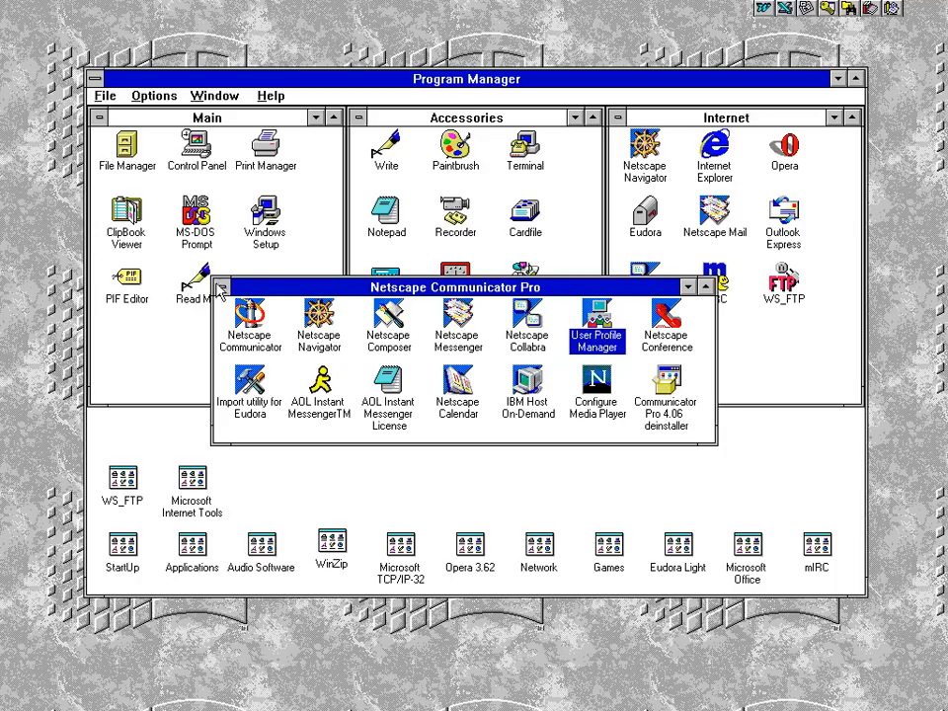
{"action": "key", "text": "ctrl+F4"}
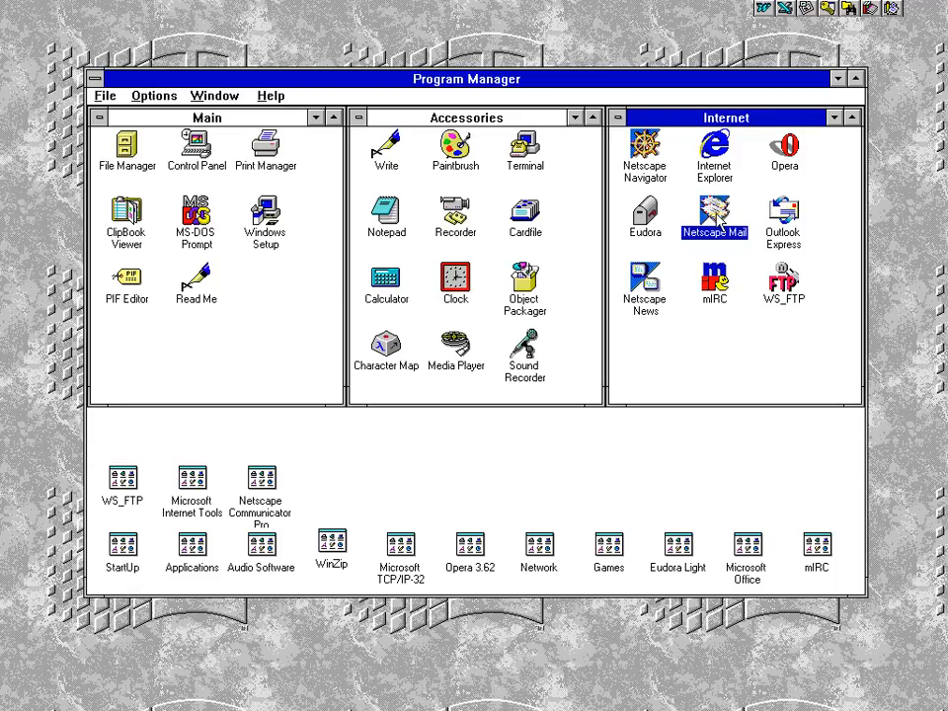
Inspect the mail switch in the Netscape Mail item's launch command, then launch Netscape Mail
{"action": "key", "text": "alt+Return"}
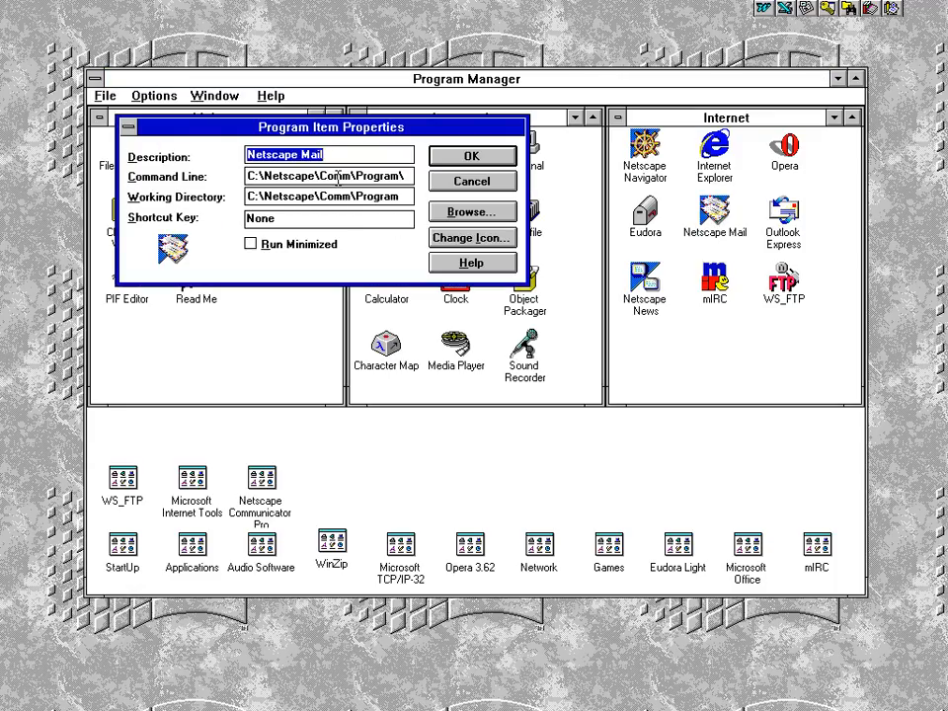
{"action": "left_click", "coordinate": [338, 175]}
{"action": "key", "text": "End"}
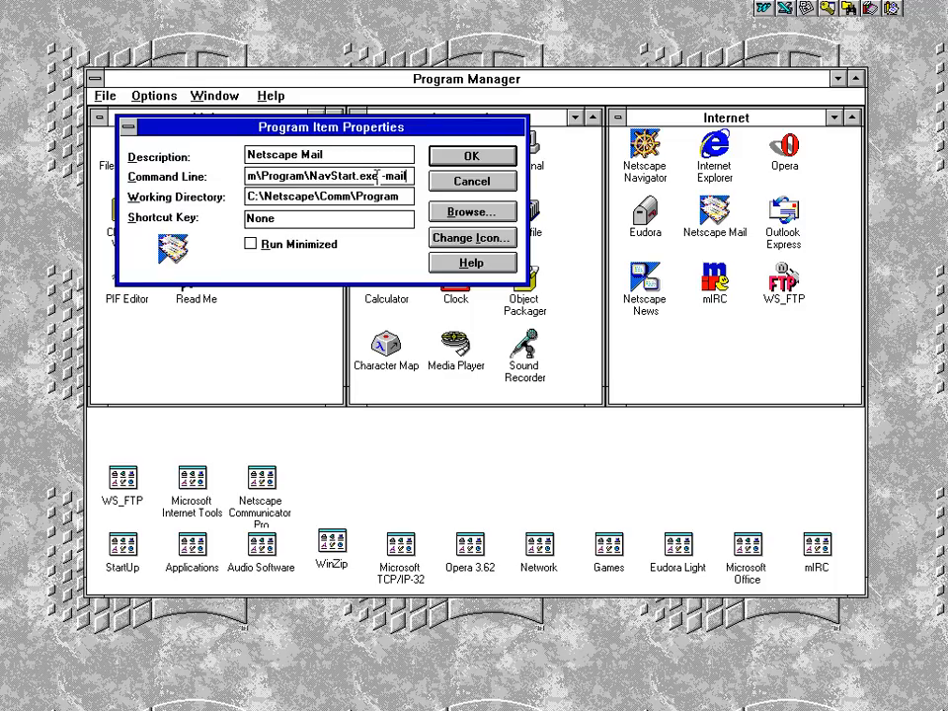
{"action": "left_click_drag", "start_coordinate": [384, 176], "coordinate": [419, 176]}
{"action": "left_click", "coordinate": [467, 183]}
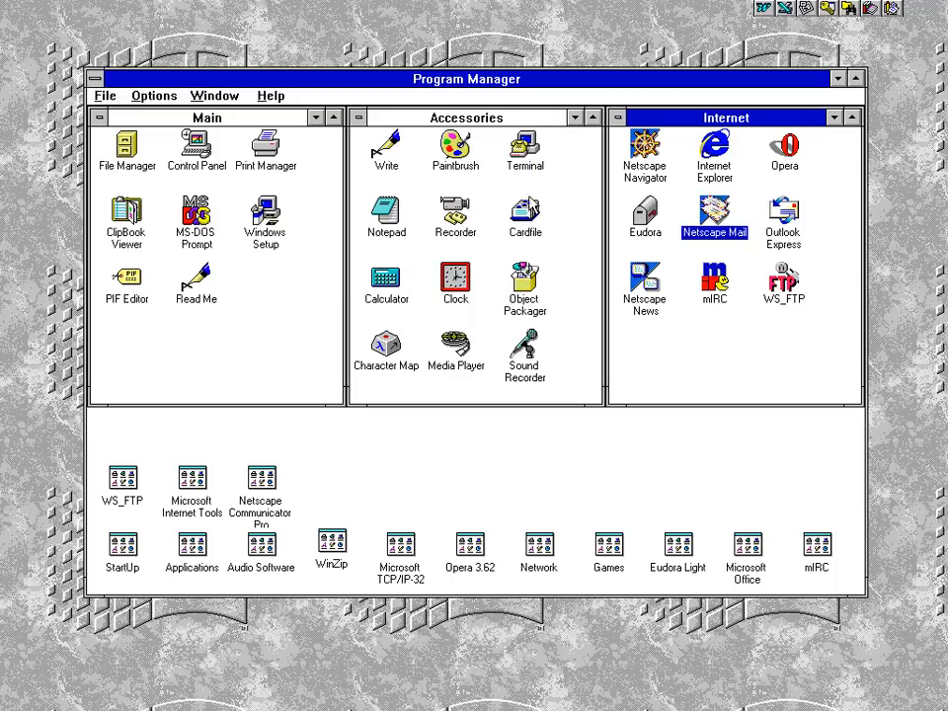
{"action": "key", "text": "Return"}
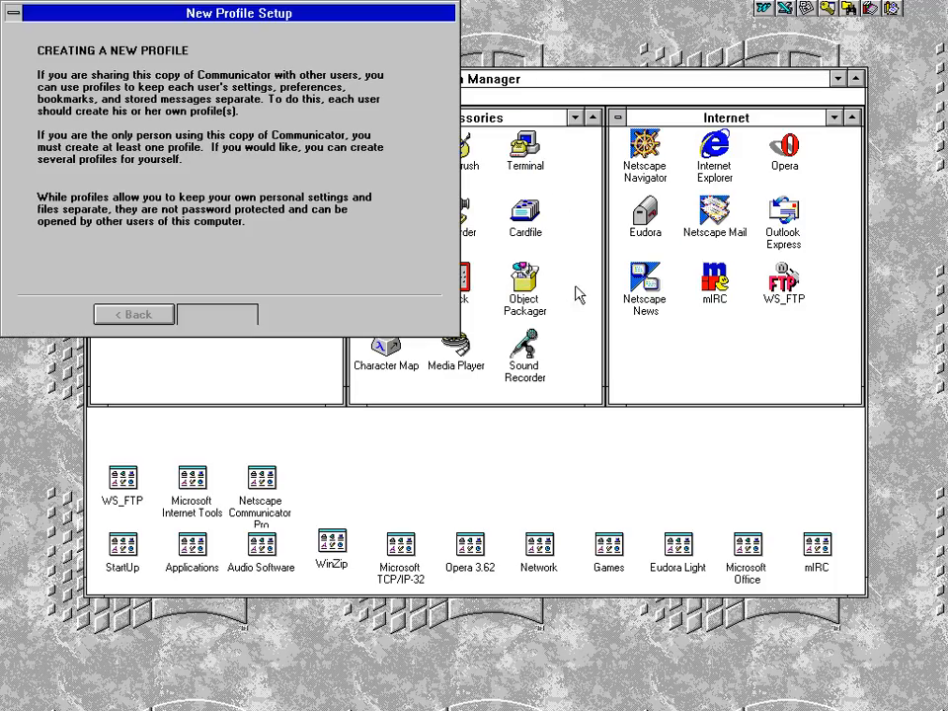
Enter the user's full name and e-mail address, accepting the suggested profile name and folder
{"action": "left_click", "coordinate": [213, 314]}
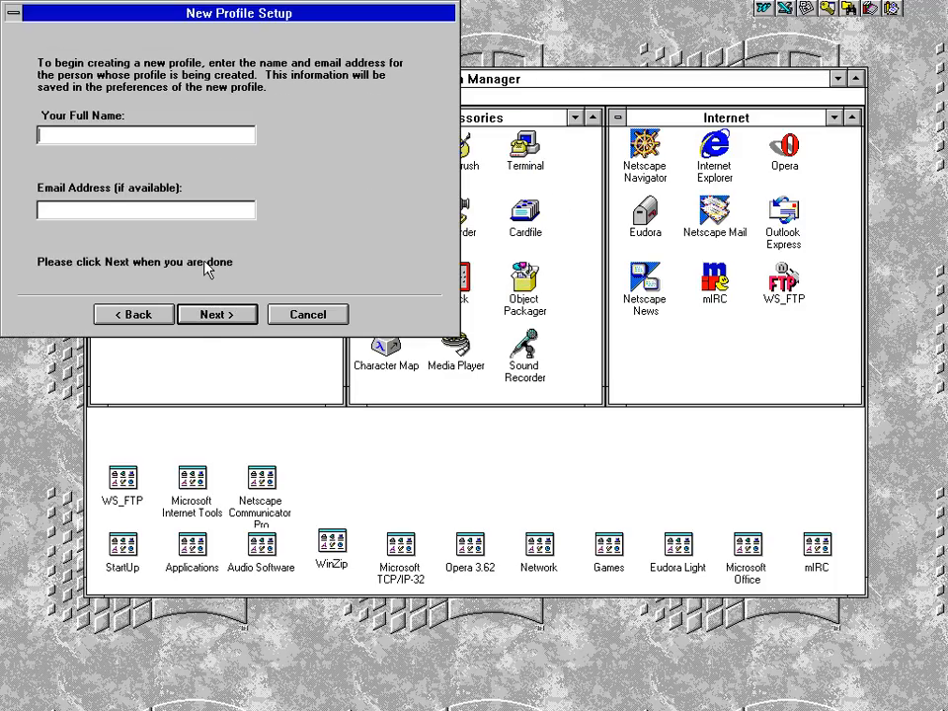
{"action": "key", "text": "Tab"}
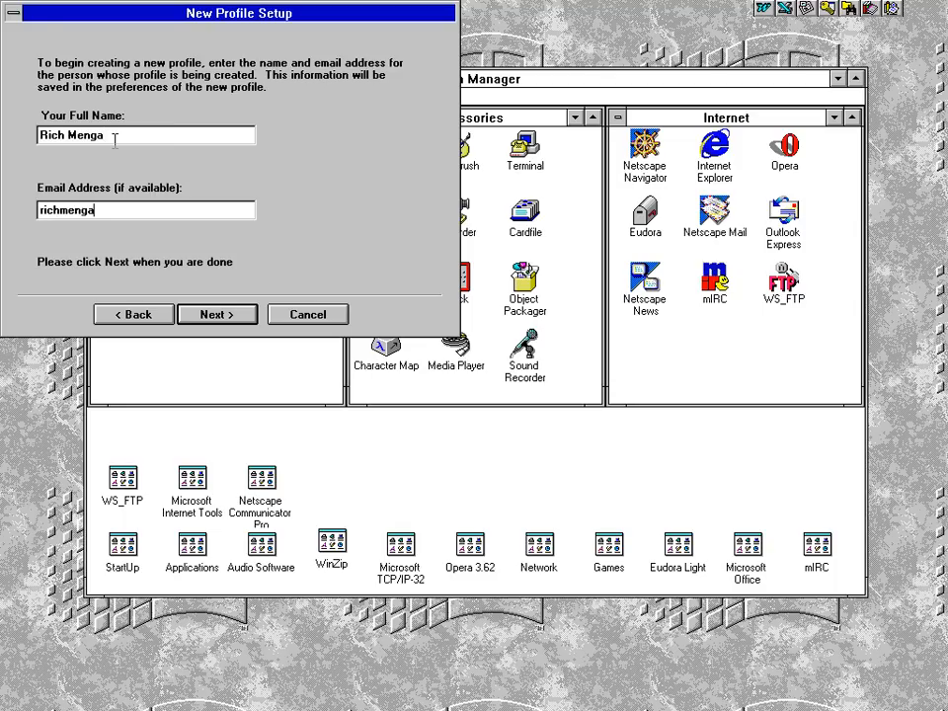
{"action": "key", "text": "Return"}
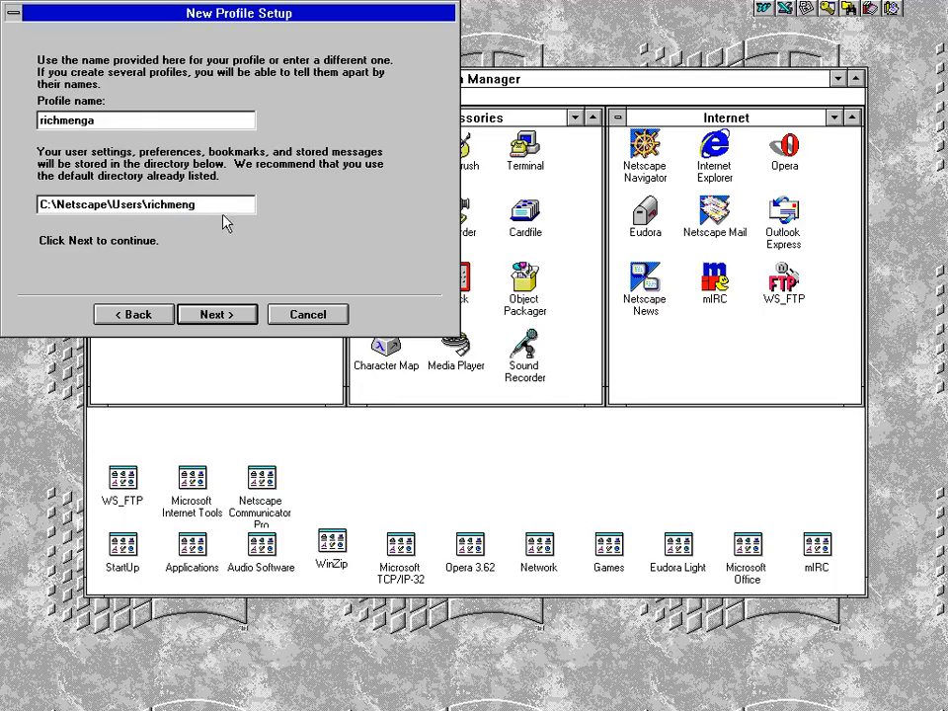
{"action": "key", "text": "Return"}
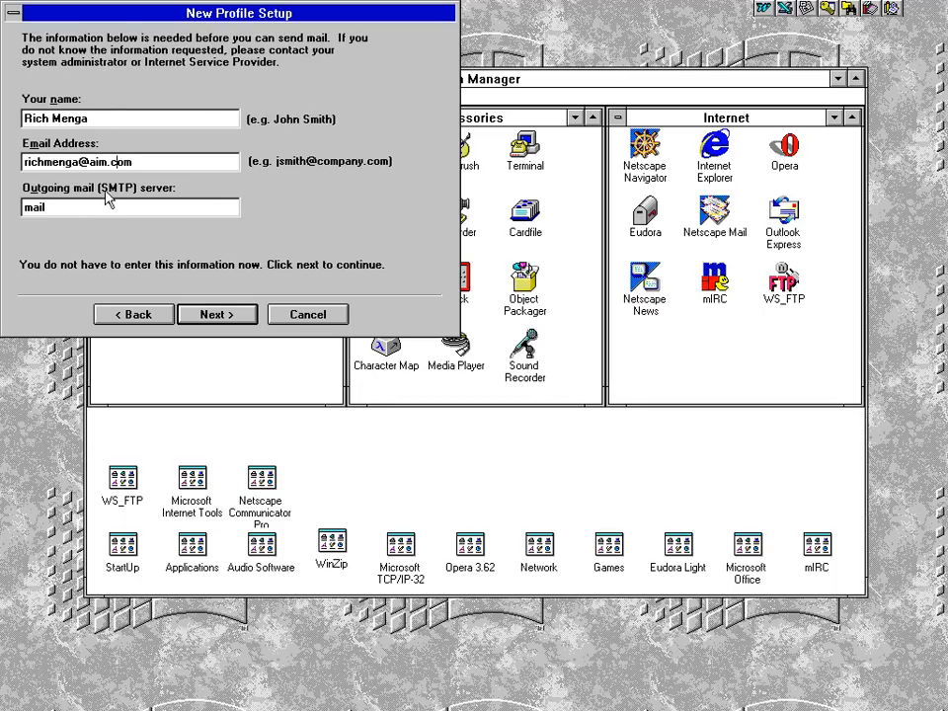
Set the outgoing mail (SMTP) server to smtp.aol.com:587
{"action": "double_click", "coordinate": [92, 208]}
{"action": "type", "text": "smtp.a"}
{"action": "key", "text": "BackSpace"}
{"action": "type", "text": "aol.com"}
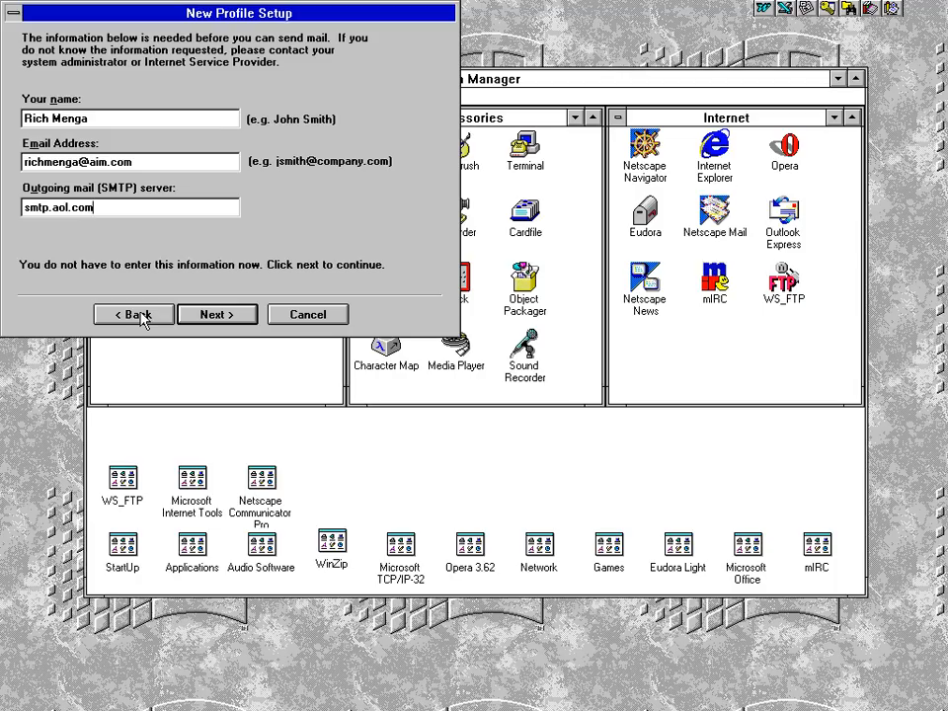
{"action": "type", "text": ":587"}
{"action": "left_click", "coordinate": [210, 316]}
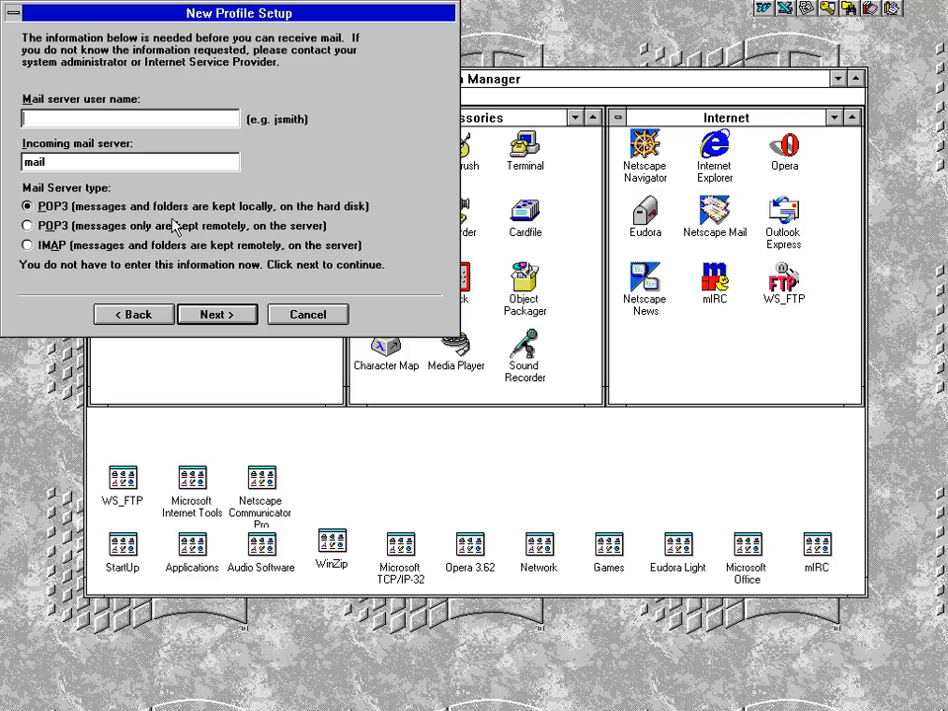
{"action": "key", "text": "Left"}
{"action": "key", "text": "Left"}
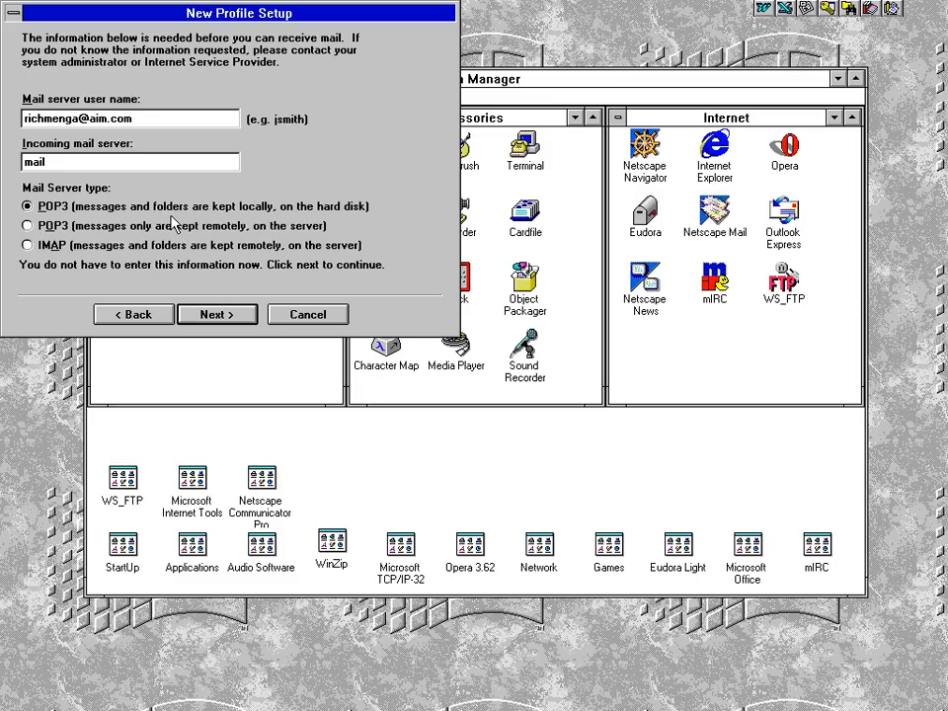
{"action": "key", "text": "shift+End"}
{"action": "key", "text": "Delete"}
{"action": "key", "text": "shift+Left"}
{"action": "key", "text": "shift+Left"}
{"action": "key", "text": "shift+Left"}
{"action": "key", "text": "shift+Left"}
{"action": "key", "text": "shift+Left"}
{"action": "key", "text": "shift+Left"}
{"action": "key", "text": "shift+Left"}
{"action": "key", "text": "shift+Left"}
{"action": "key", "text": "shift+Left"}
{"action": "key", "text": "End"}
{"action": "type", "text": "@aim.com"}
{"action": "key", "text": "shift+Left"}
{"action": "key", "text": "shift+Left"}
{"action": "key", "text": "shift+Left"}
{"action": "key", "text": "shift+Left"}
{"action": "key", "text": "shift+Left"}
{"action": "key", "text": "shift+Left"}
{"action": "key", "text": "shift+Left"}
{"action": "key", "text": "shift+Left"}
{"action": "key", "text": "BackSpace"}
Set the incoming mail server to imap.aol.com with server type IMAP
{"action": "key", "text": "Tab"}
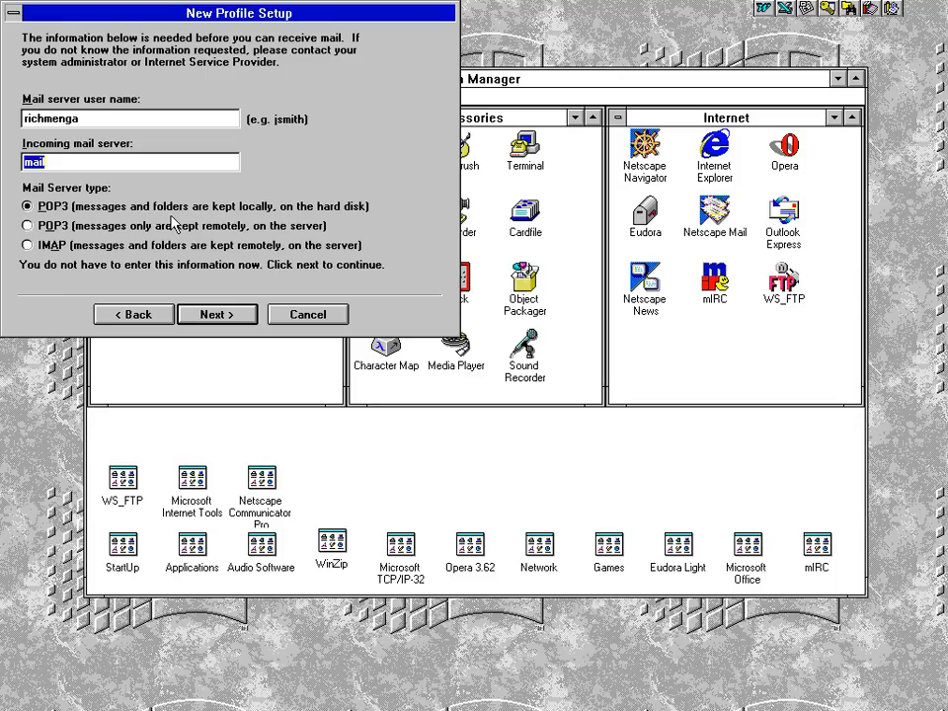
{"action": "type", "text": "imap.aol.com"}
{"action": "left_click", "coordinate": [30, 244]}
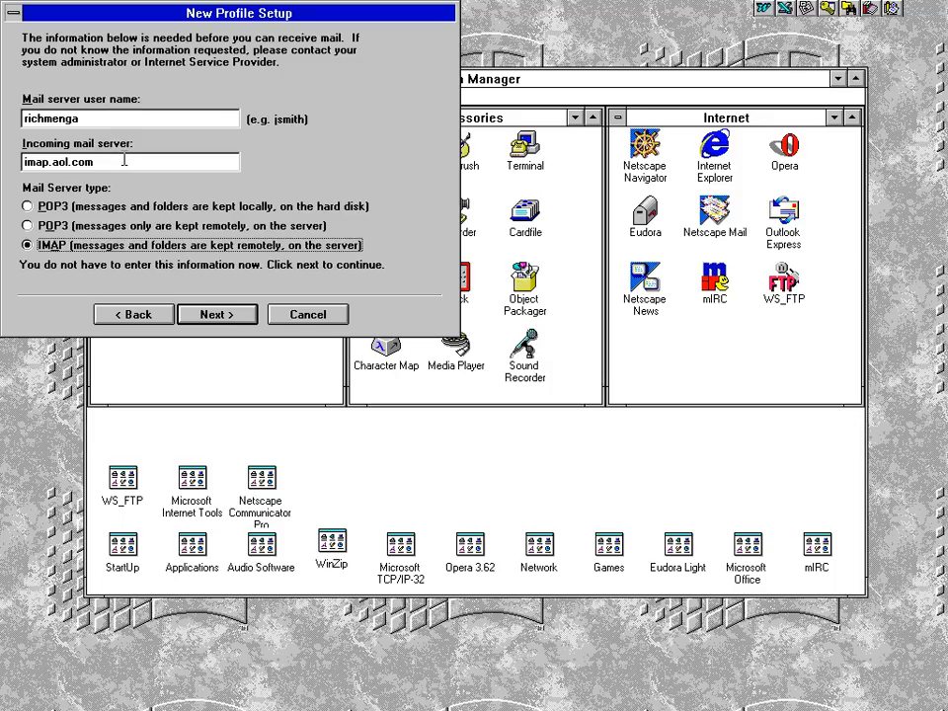
{"action": "left_click", "coordinate": [92, 117]}
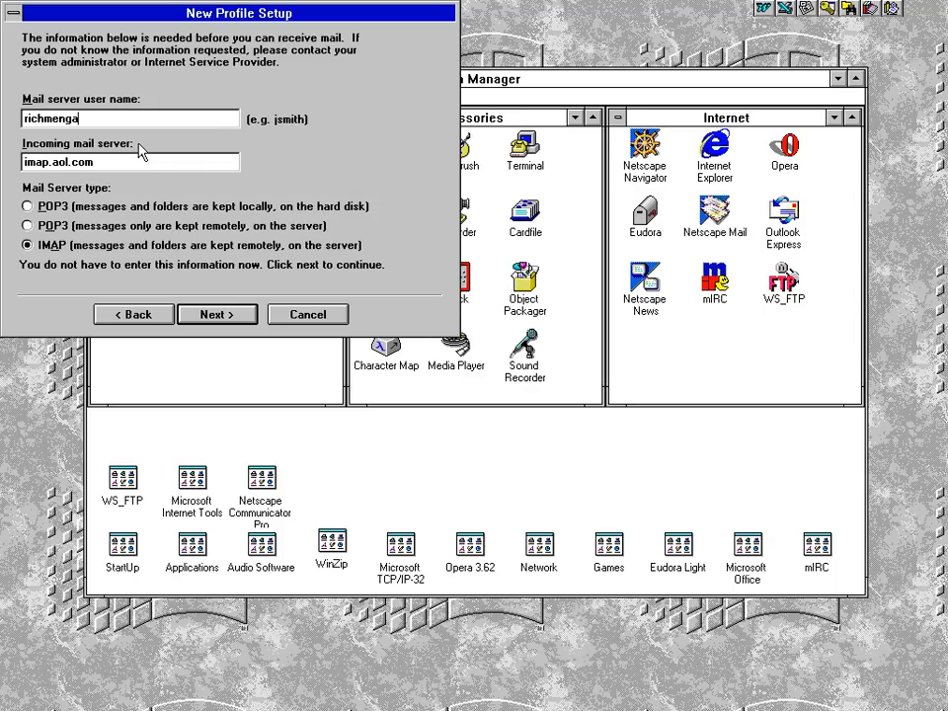
Keep imap.aol.com as the IMAP server and finish the profile with news server 'news' on port 119
{"action": "left_click", "coordinate": [202, 318]}
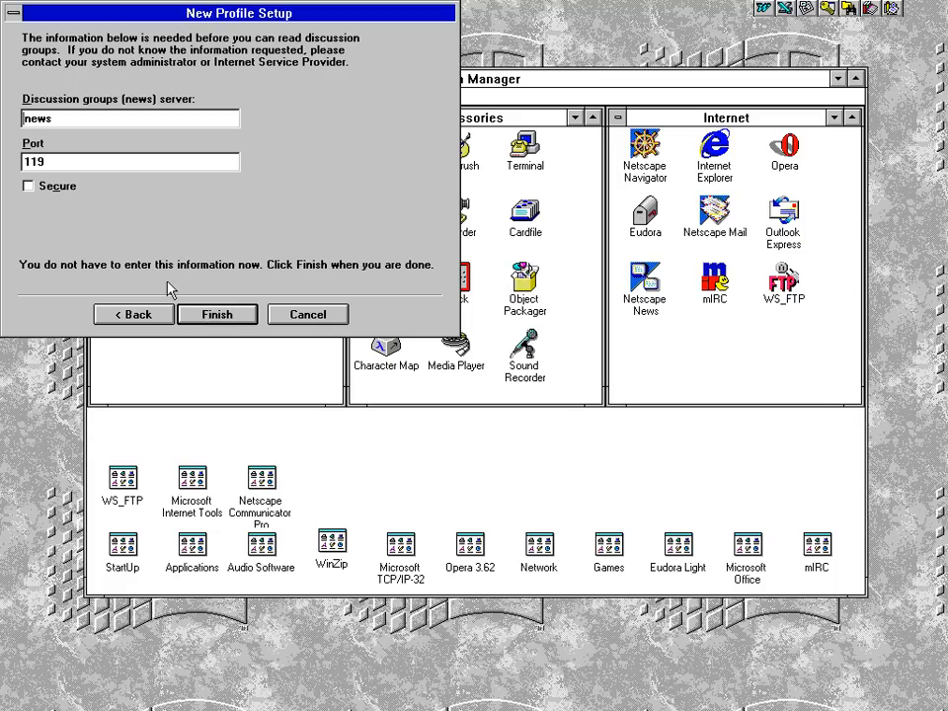
{"action": "left_click", "coordinate": [219, 318]}
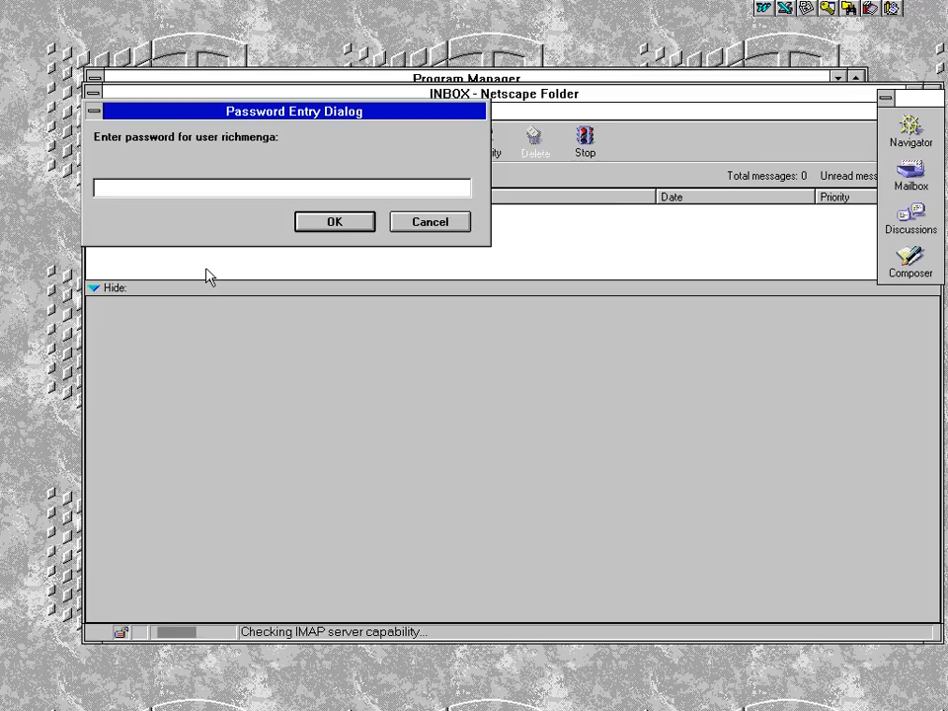
Sign in with the account password and enlarge the message list
{"action": "type", "text": "********"}
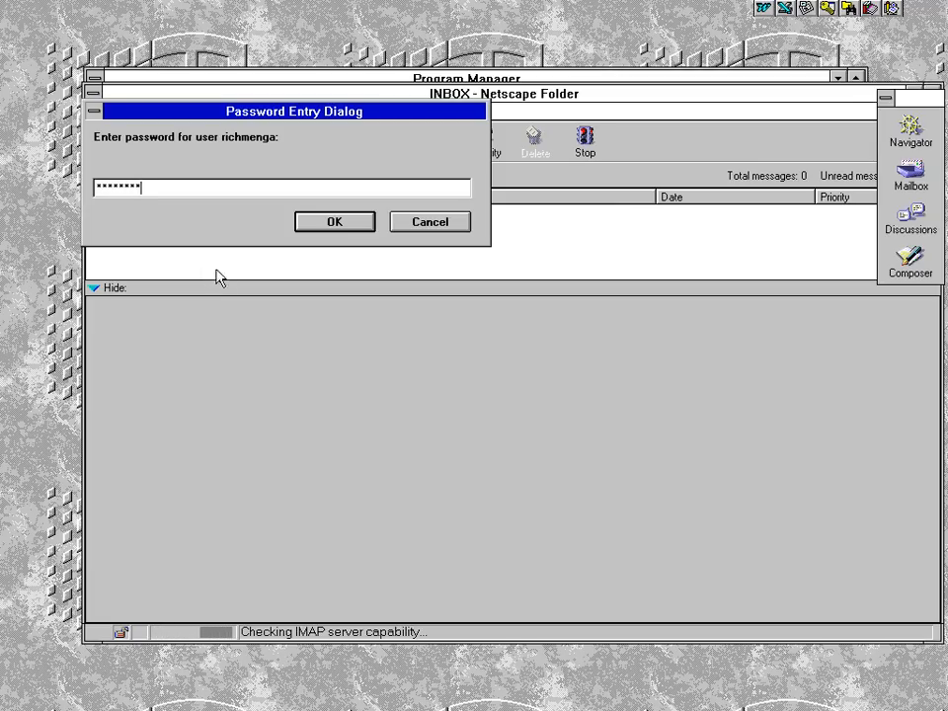
{"action": "left_click", "coordinate": [337, 220]}
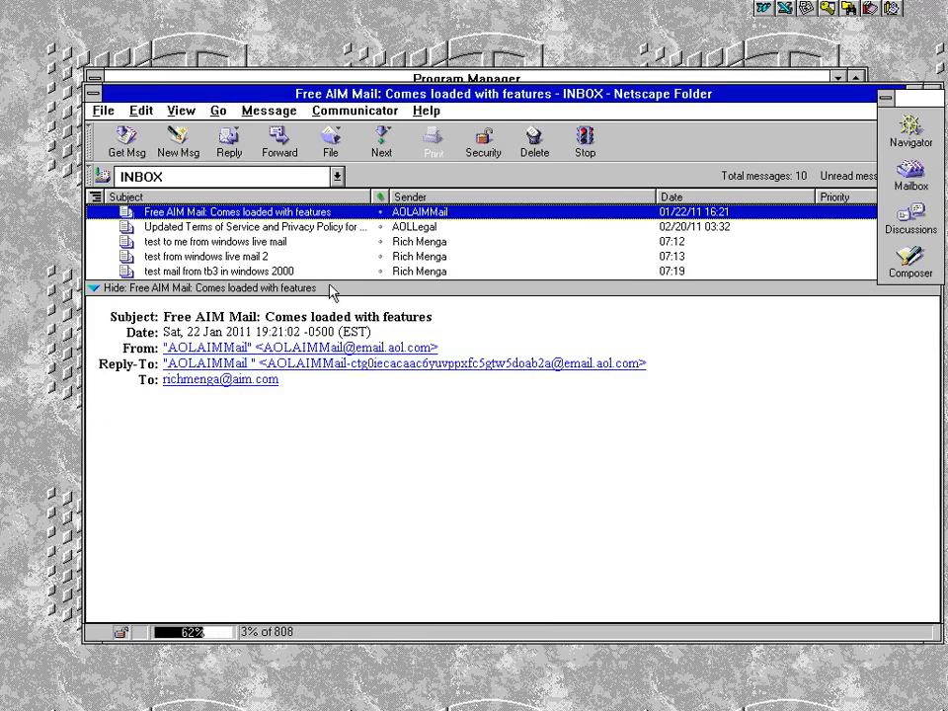
{"action": "left_click_drag", "start_coordinate": [330, 288], "coordinate": [333, 350]}
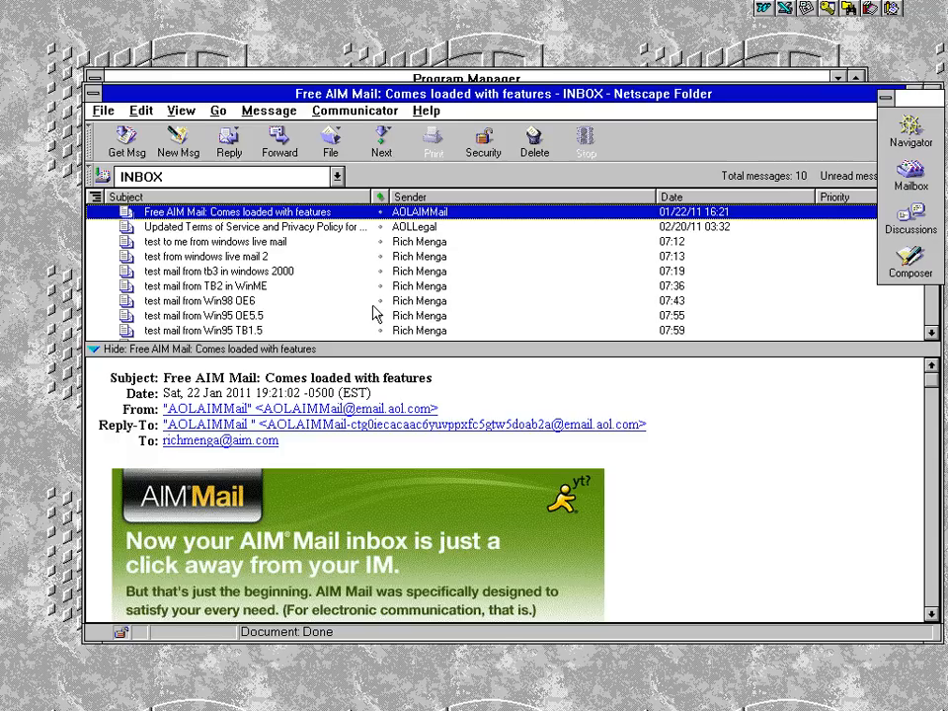
Sort the ten inbox messages newest first and open 'test mail from WFWG OE5.0'
{"action": "left_click", "coordinate": [790, 195]}
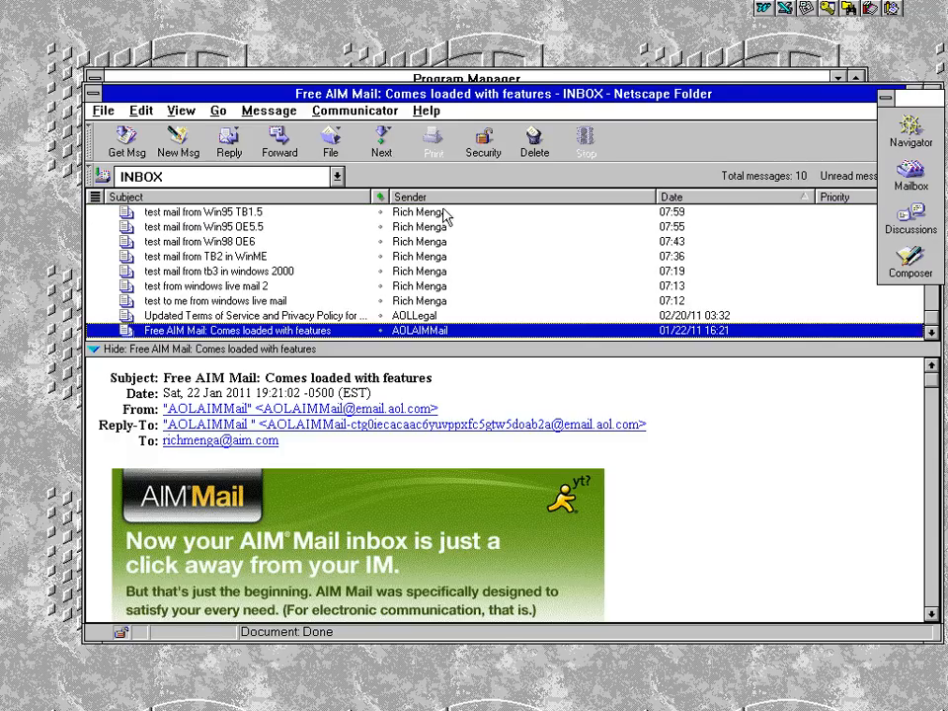
{"action": "left_click", "coordinate": [382, 228]}
{"action": "left_click", "coordinate": [382, 229]}
{"action": "left_click", "coordinate": [292, 229]}
{"action": "key", "text": "Up"}
{"action": "key", "text": "Up"}
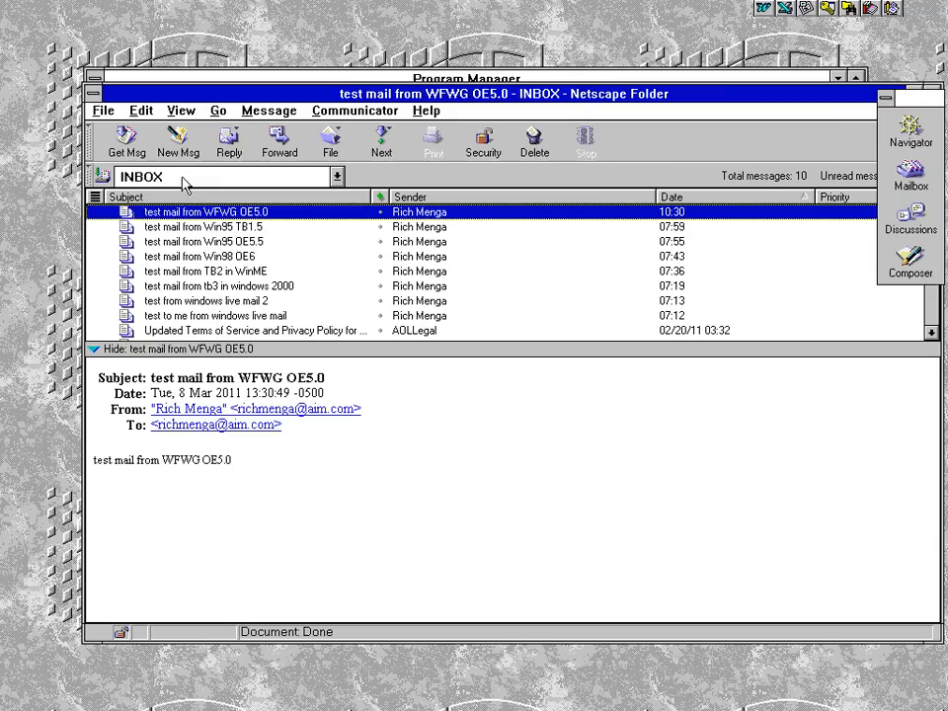
{"action": "left_click", "coordinate": [330, 180]}
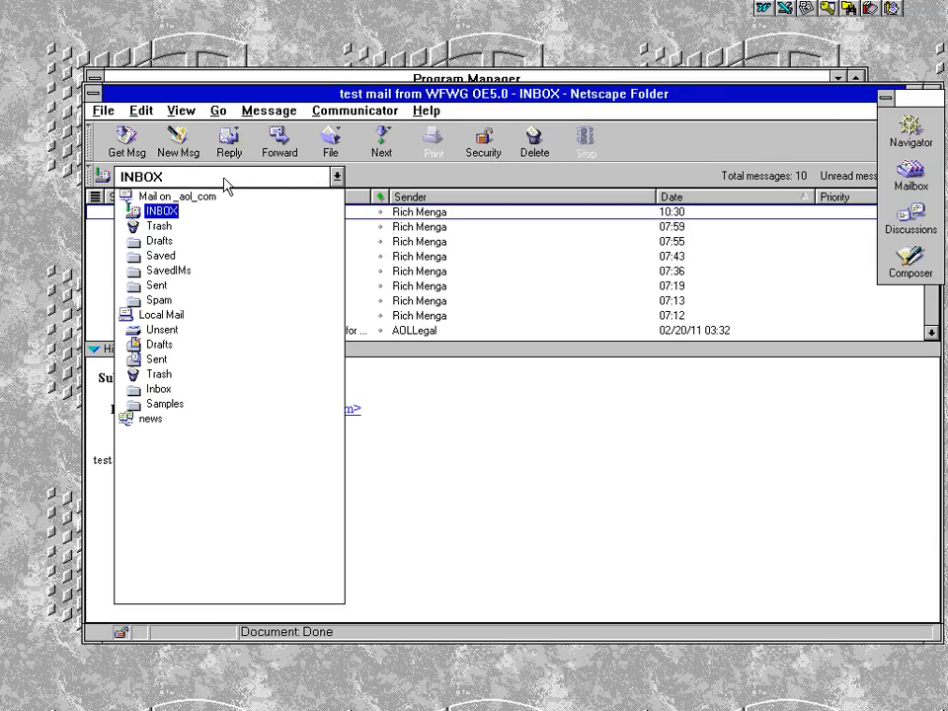
Switch to the Sent folder, sort by date, and select the newest WFWG OE5.0 message
{"action": "left_click", "coordinate": [156, 286]}
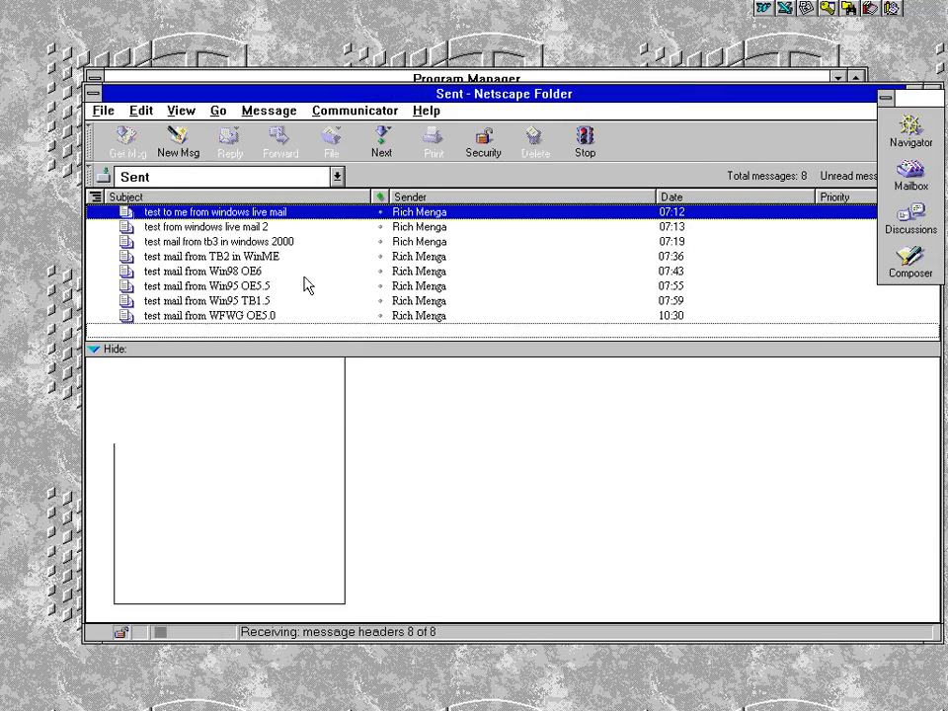
{"action": "left_click", "coordinate": [680, 200]}
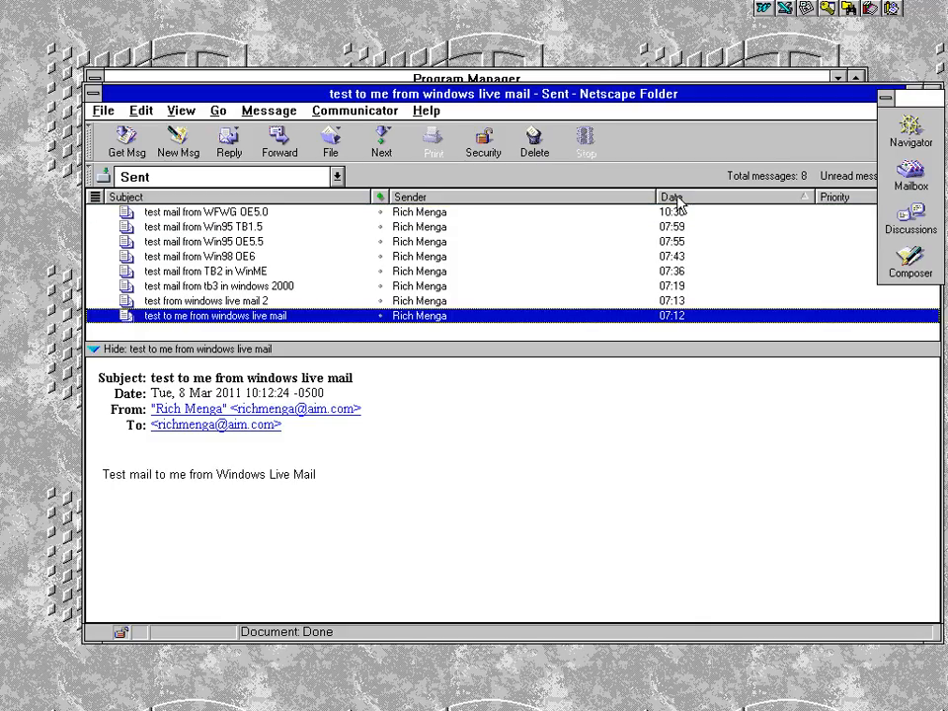
{"action": "left_click", "coordinate": [202, 273]}
{"action": "key", "text": "Home"}
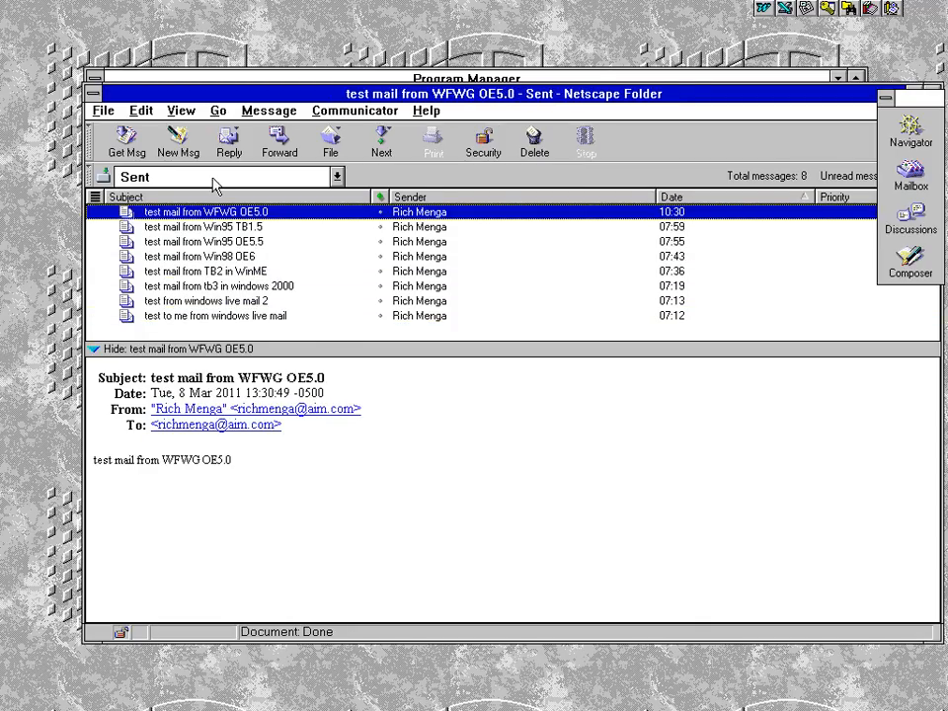
Keep Sent as the shown folder and move the folder window further left
{"action": "left_click", "coordinate": [158, 176]}
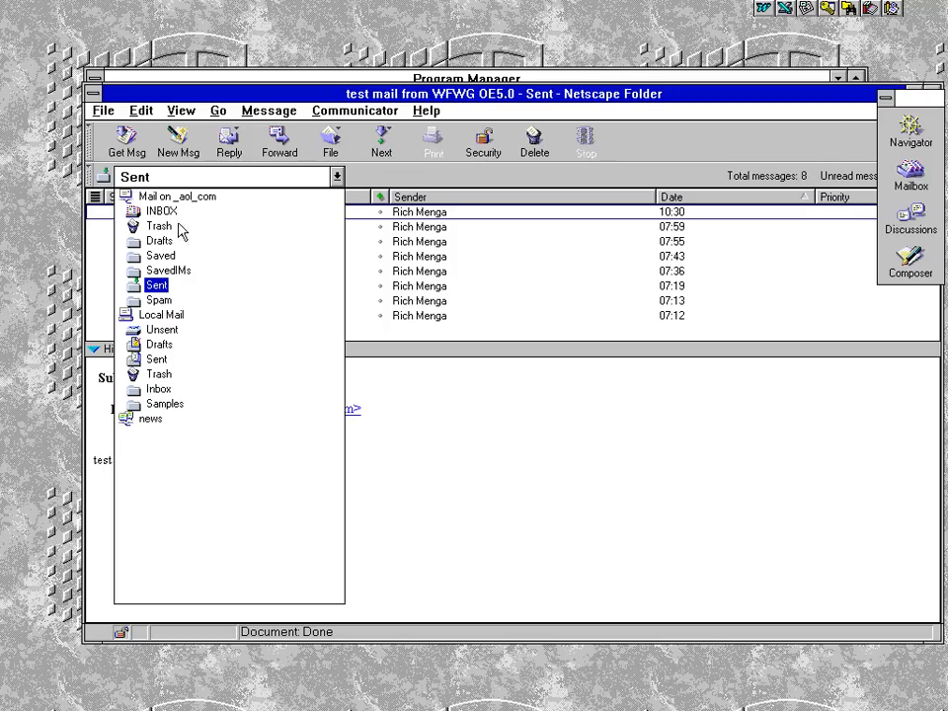
{"action": "left_click", "coordinate": [184, 183]}
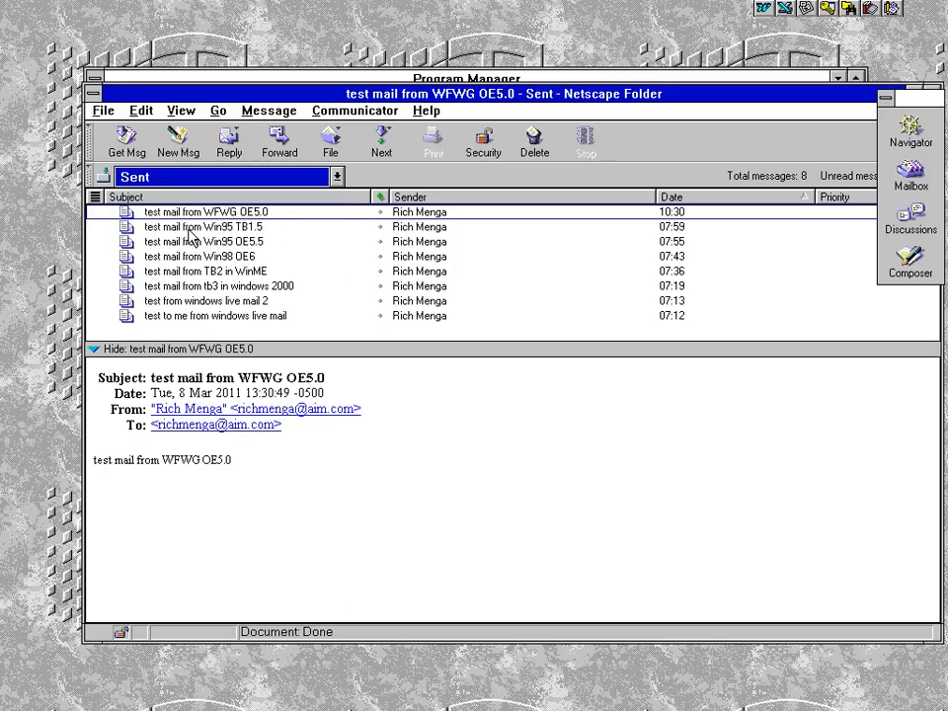
{"action": "left_click_drag", "start_coordinate": [270, 98], "coordinate": [197, 105]}
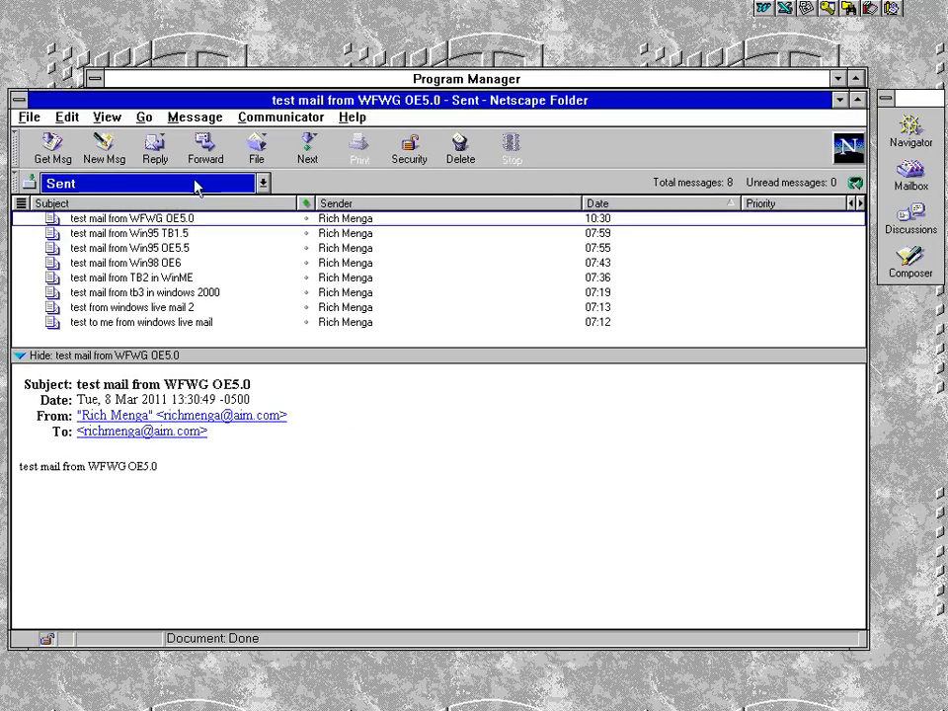
Open the Message Center for the AOL account and expand Local Mail
{"action": "left_click", "coordinate": [130, 183]}
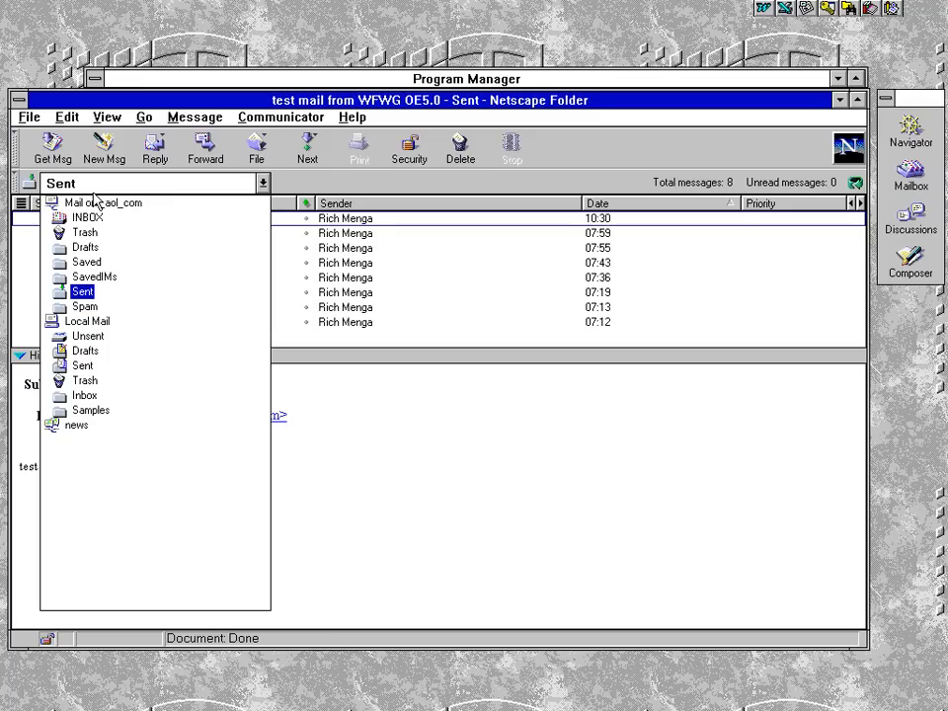
{"action": "left_click", "coordinate": [96, 202]}
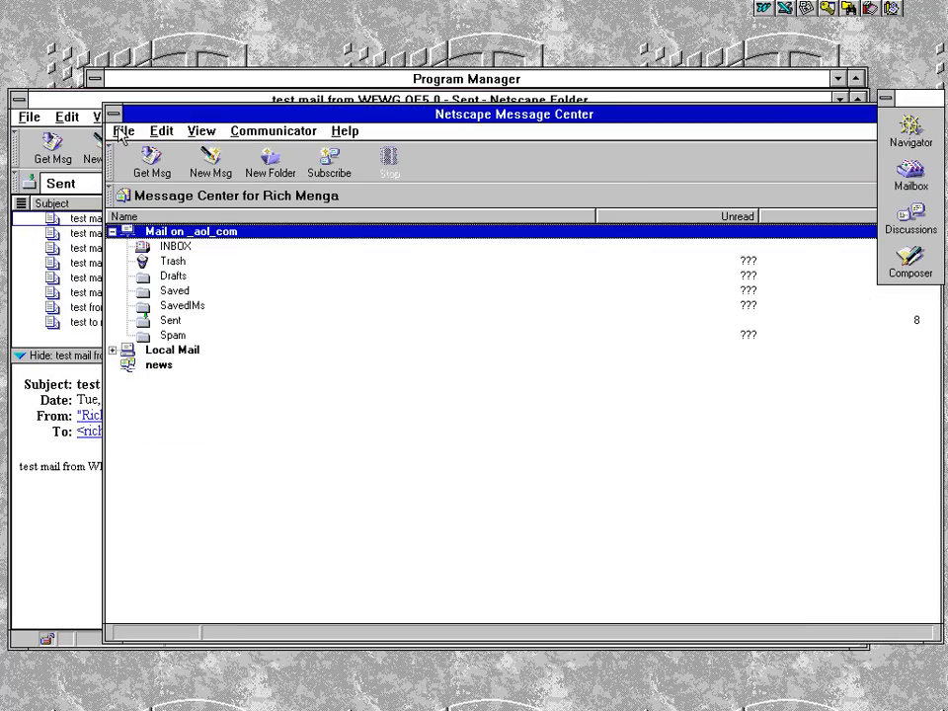
{"action": "left_click", "coordinate": [95, 133]}
{"action": "left_click", "coordinate": [87, 185]}
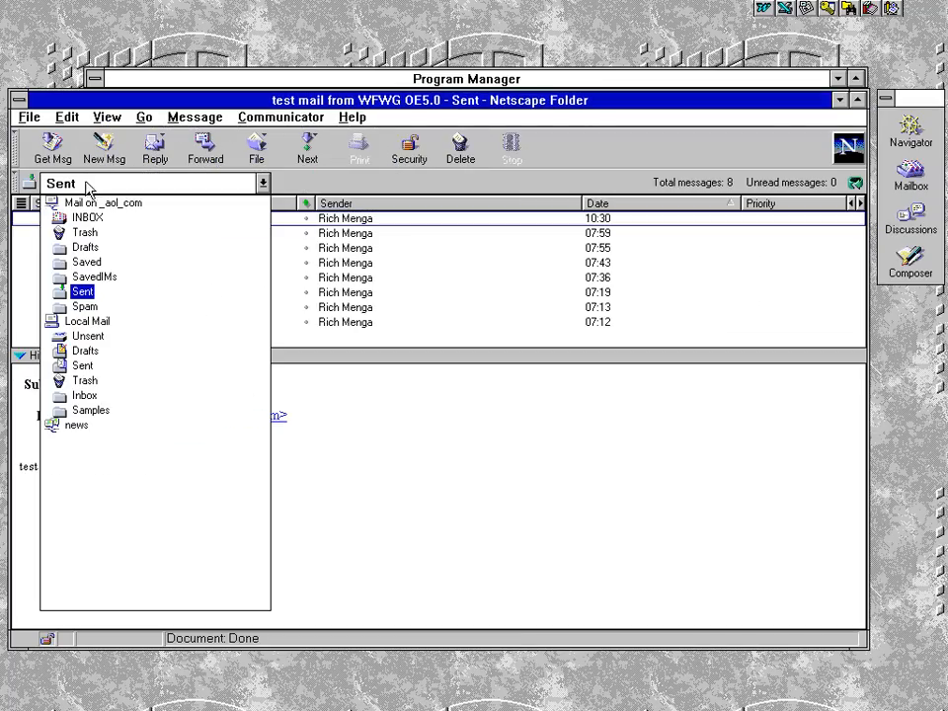
{"action": "left_click", "coordinate": [91, 205]}
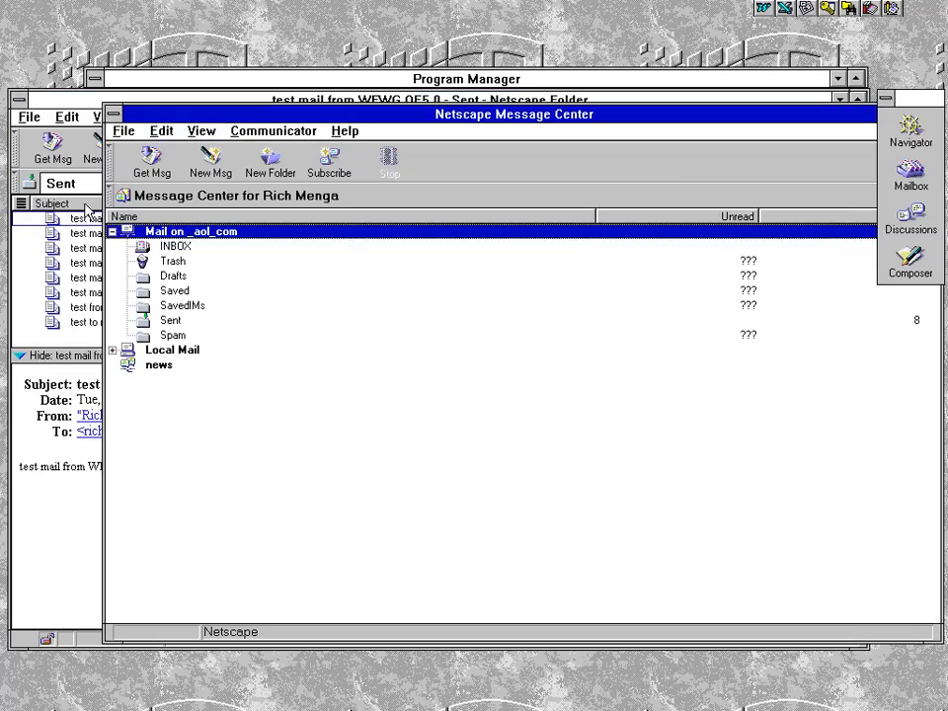
{"action": "left_click", "coordinate": [112, 350]}
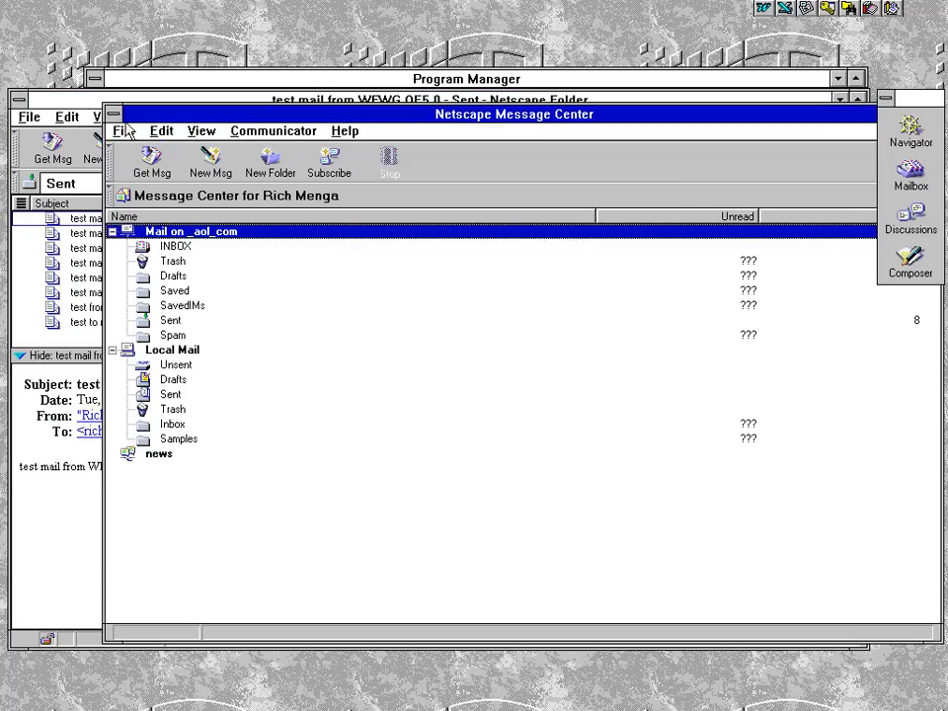
Back in the Sent folder, preview the Win95 TB1.5 and OE5.5 test mails, then start a new message
{"action": "left_click", "coordinate": [85, 99]}
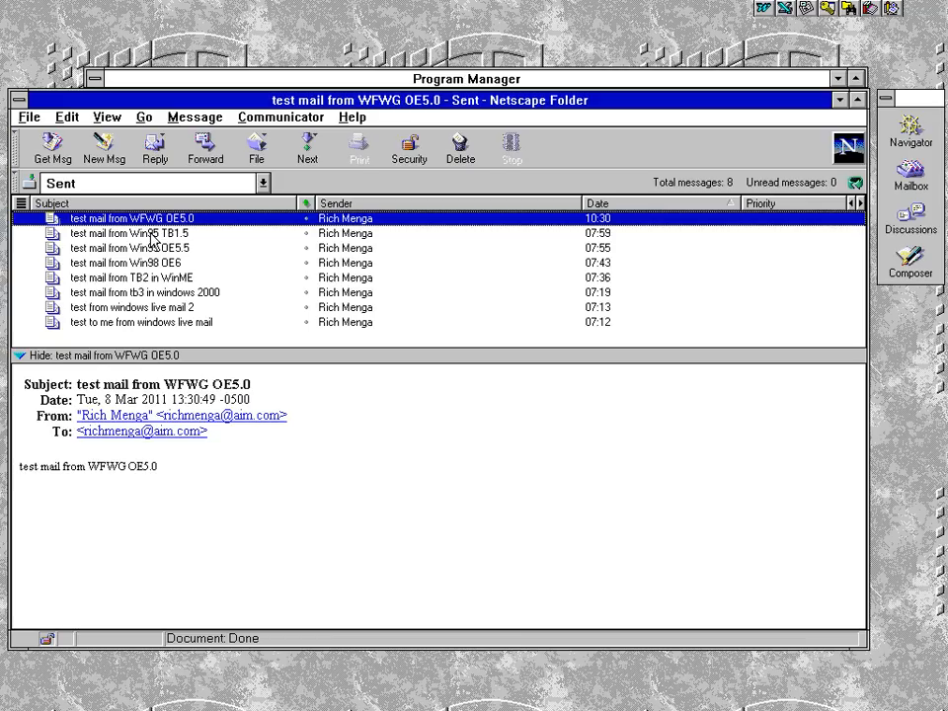
{"action": "left_click", "coordinate": [114, 233]}
{"action": "left_click", "coordinate": [118, 248]}
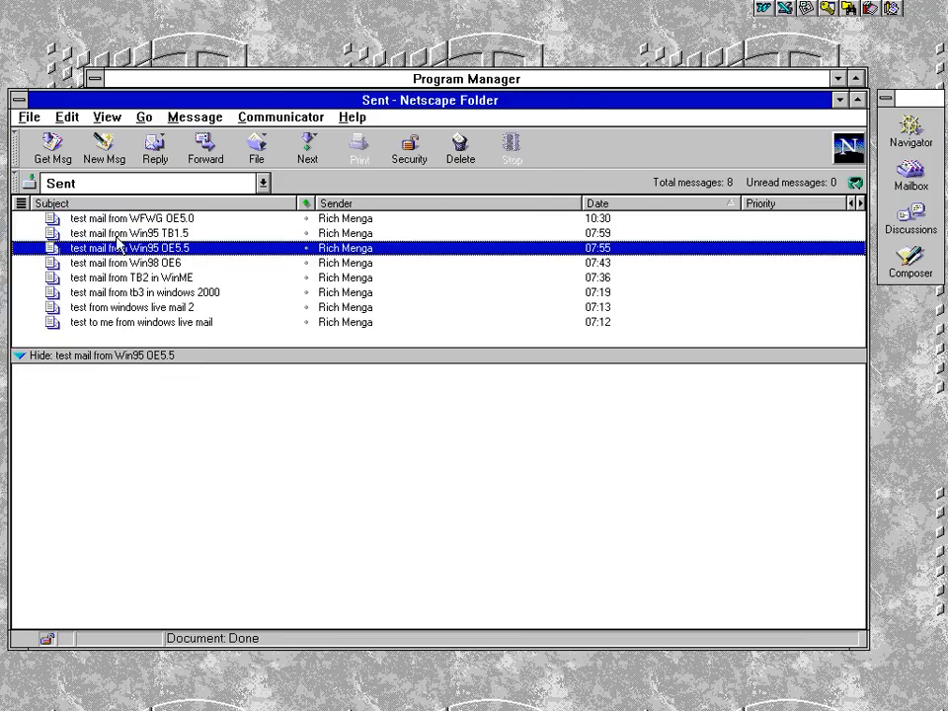
{"action": "left_click", "coordinate": [113, 218]}
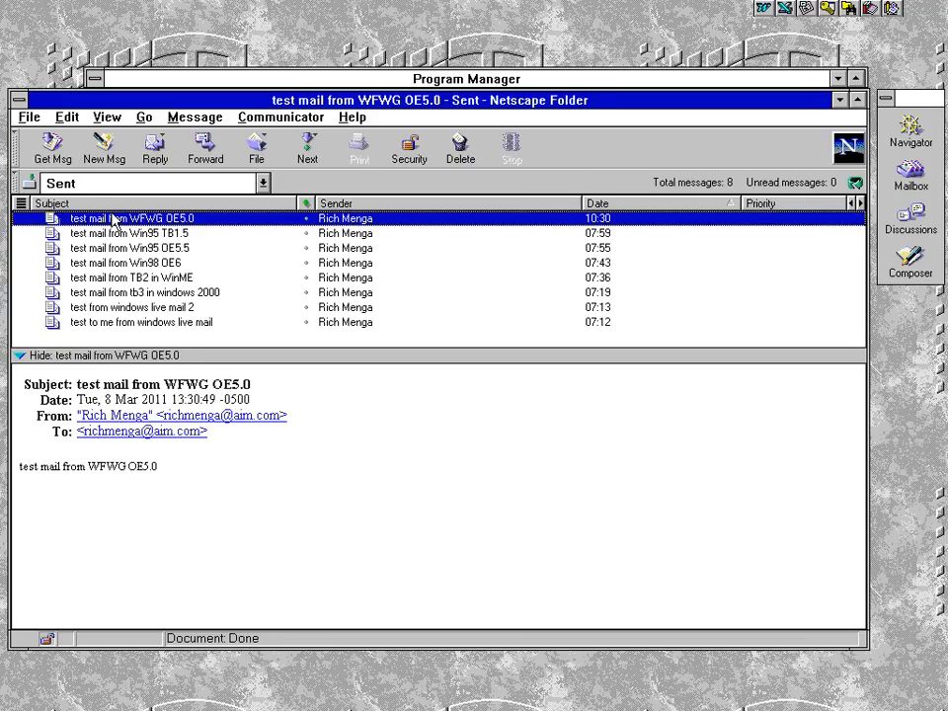
{"action": "left_click", "coordinate": [104, 148]}
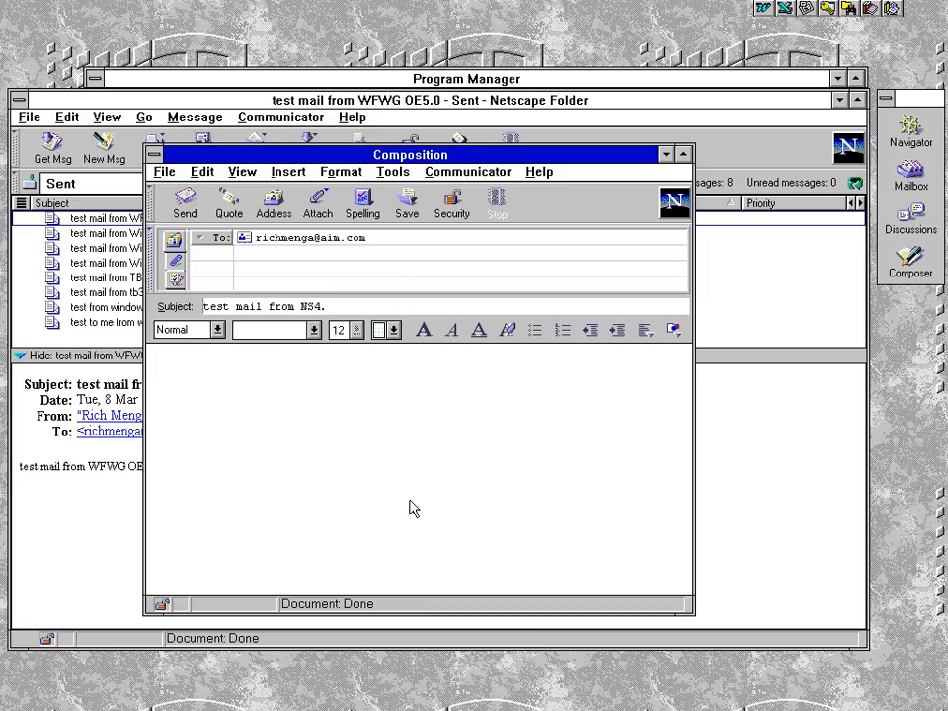
Make the subject and body both 'test mail from WFWG NS4.06' and send the message
{"action": "key", "text": "BackSpace"}
{"action": "key", "text": "BackSpace"}
{"action": "key", "text": "BackSpace"}
{"action": "key", "text": "BackSpace"}
{"action": "key", "text": "shift+Home"}
{"action": "key", "text": "ctrl+c"}
{"action": "key", "text": "Tab"}
{"action": "key", "text": "ctrl+v"}
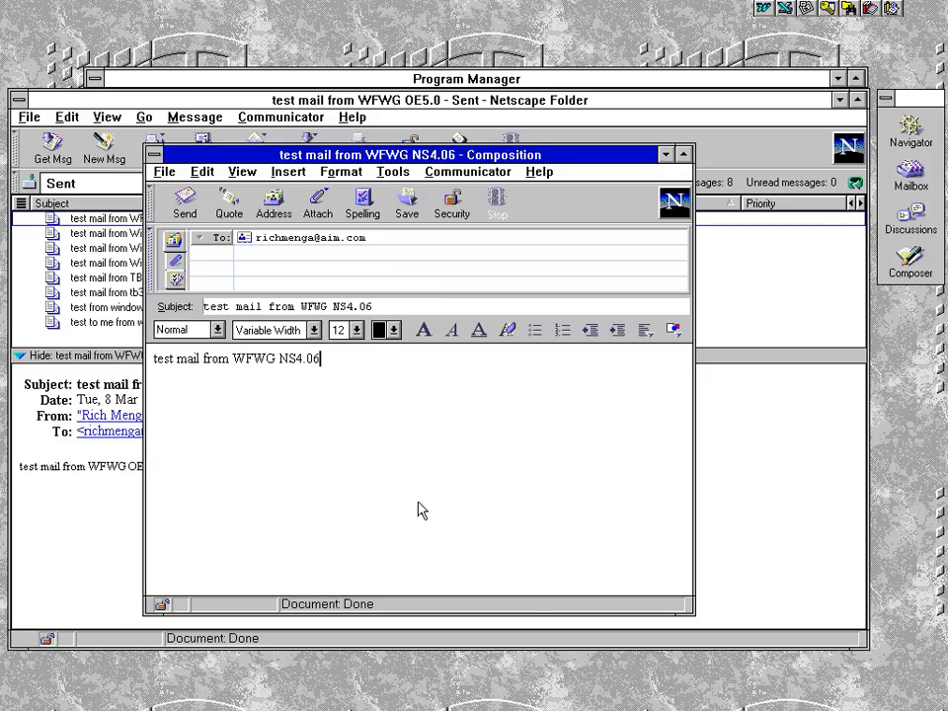
{"action": "left_click", "coordinate": [185, 205]}
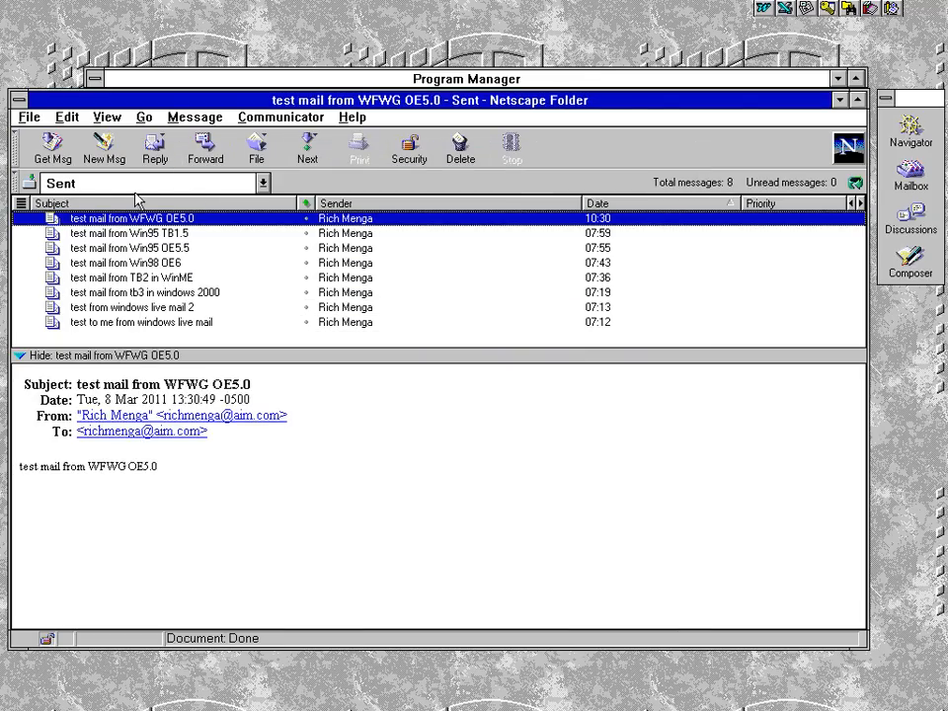
In the Local Mail Sent folder, try filing the test message there and dismiss the already-in-folder warning
{"action": "left_click", "coordinate": [134, 186]}
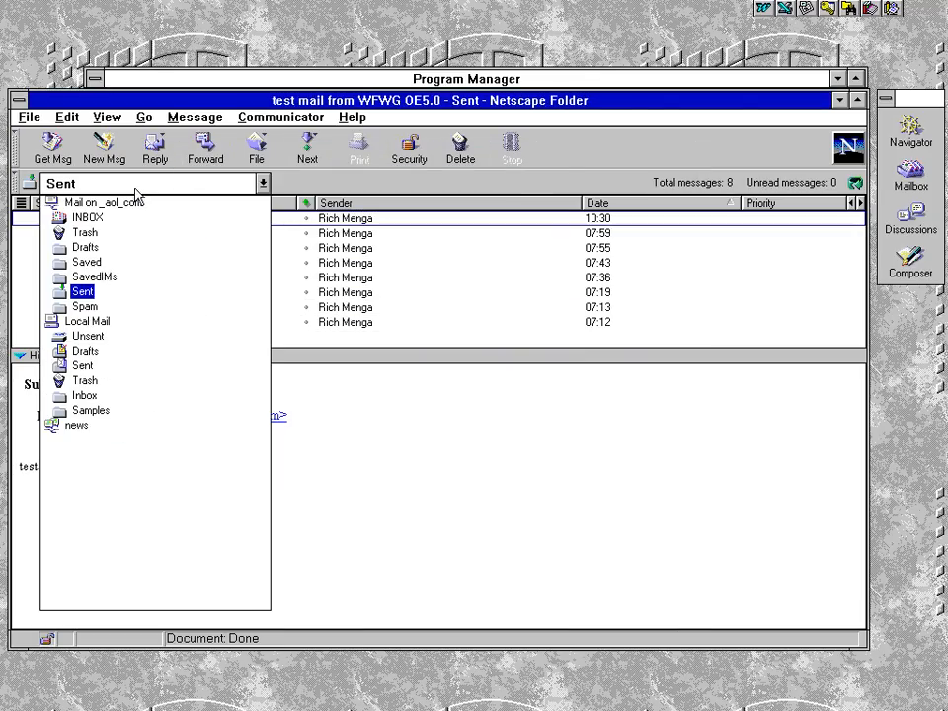
{"action": "left_click", "coordinate": [85, 368]}
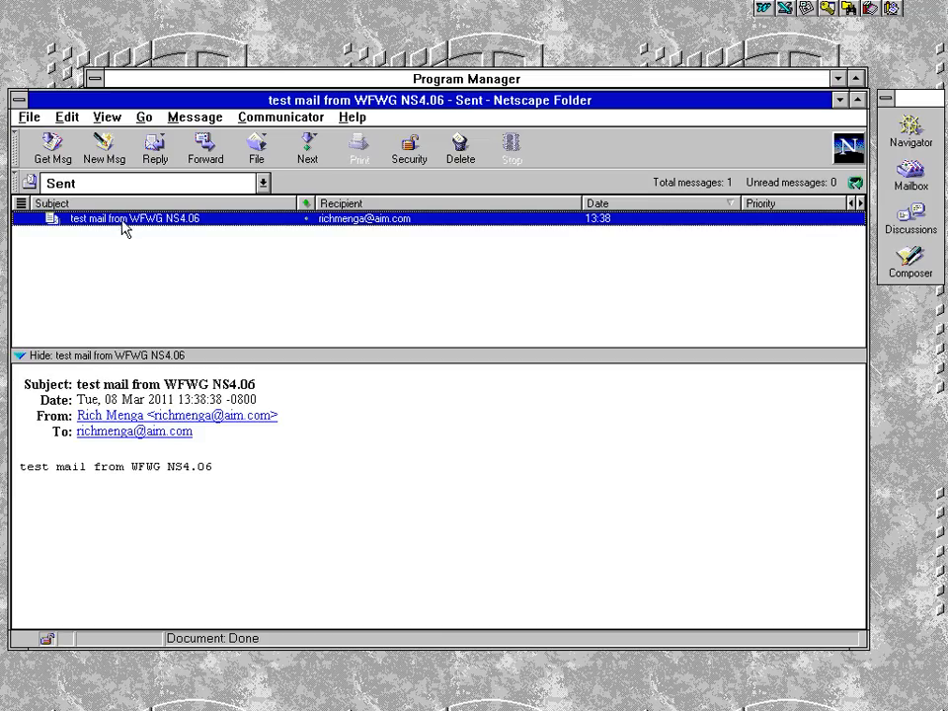
{"action": "right_click", "coordinate": [124, 221]}
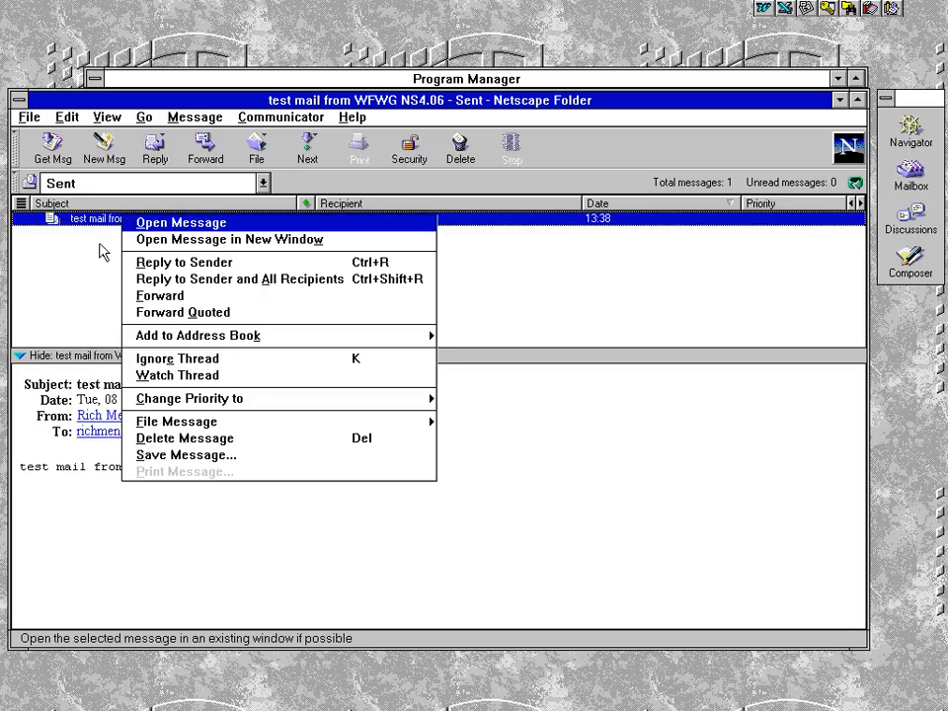
{"action": "left_click", "coordinate": [321, 424]}
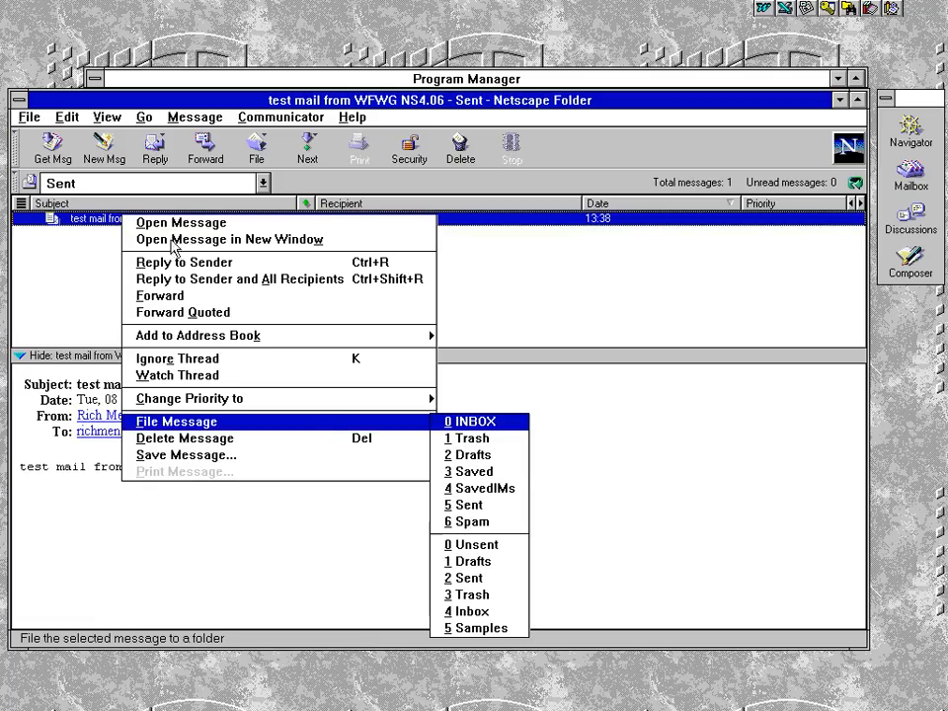
{"action": "left_click", "coordinate": [106, 219]}
{"action": "right_click", "coordinate": [141, 227]}
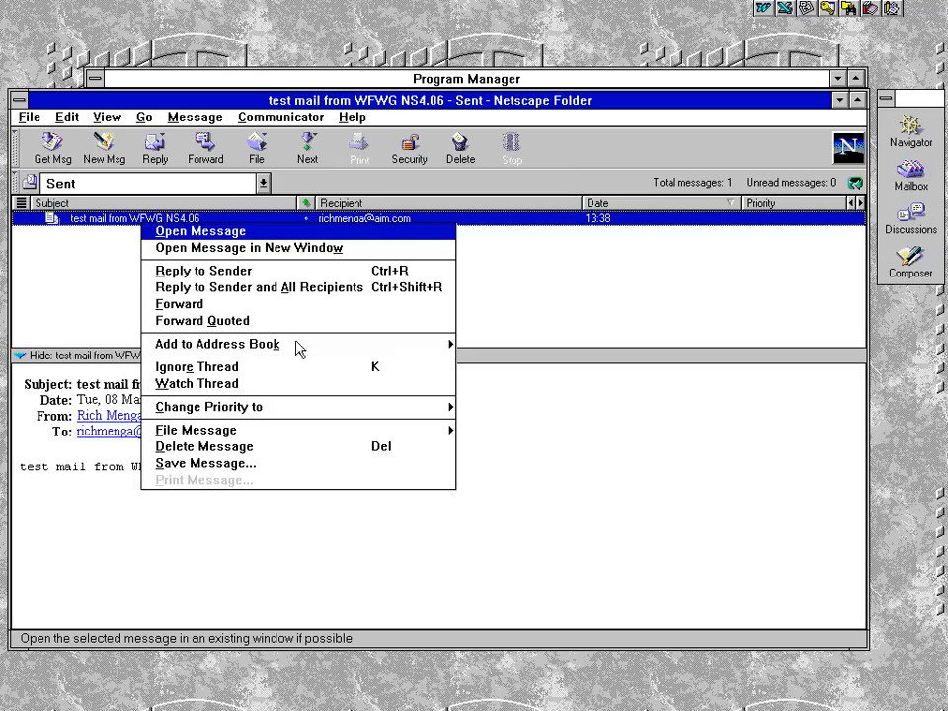
{"action": "left_click", "coordinate": [245, 433]}
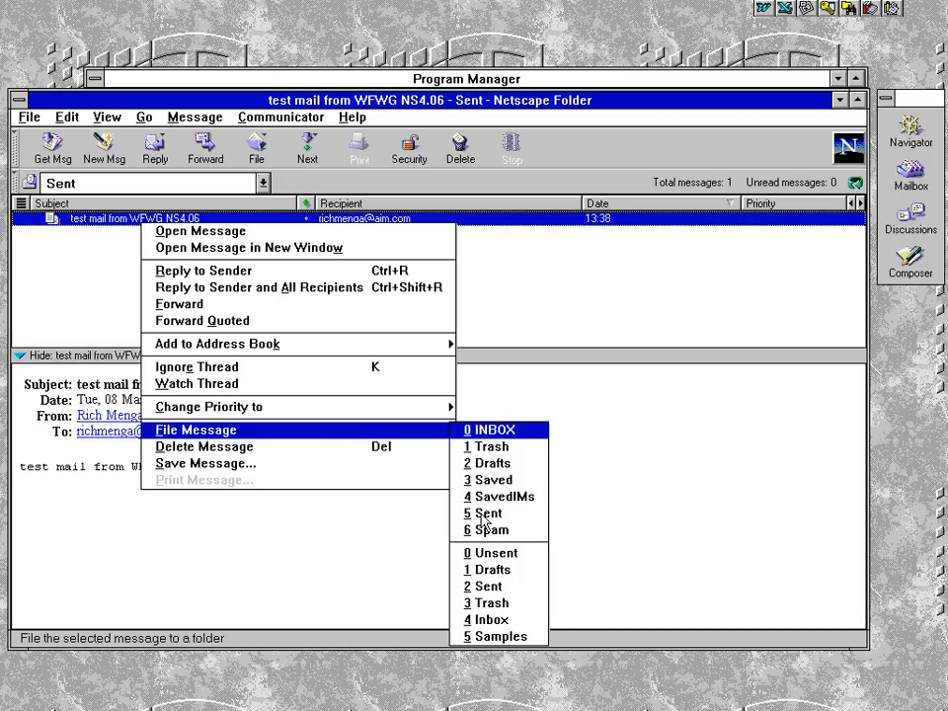
{"action": "left_click", "coordinate": [484, 589]}
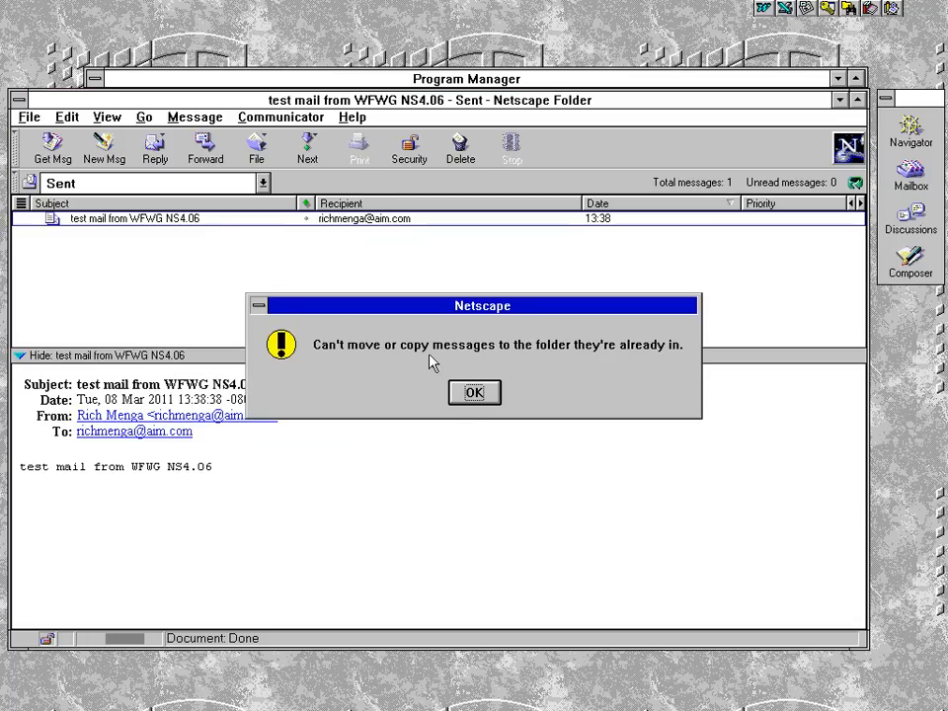
{"action": "left_click", "coordinate": [474, 395]}
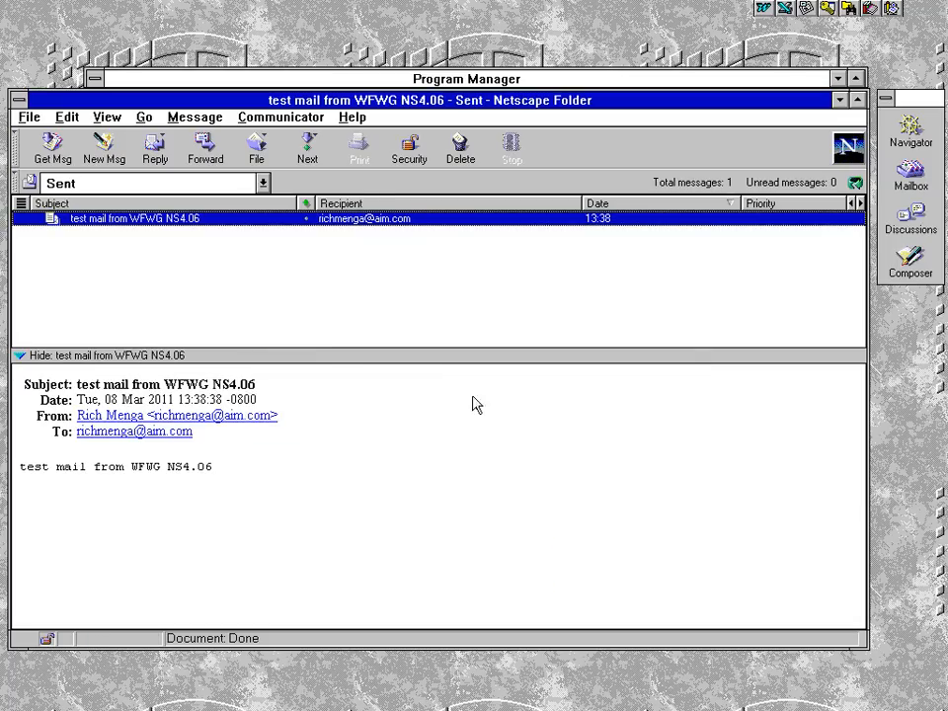
File the test message into the server's '5 Sent' folder and open it, now showing nine messages
{"action": "right_click", "coordinate": [181, 220]}
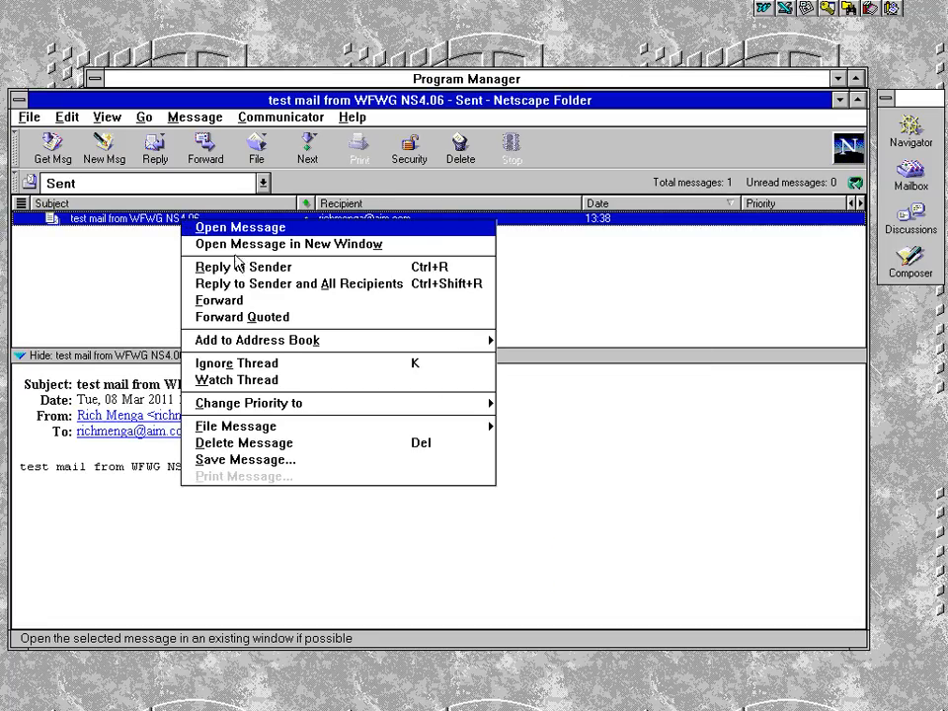
{"action": "left_click", "coordinate": [312, 430]}
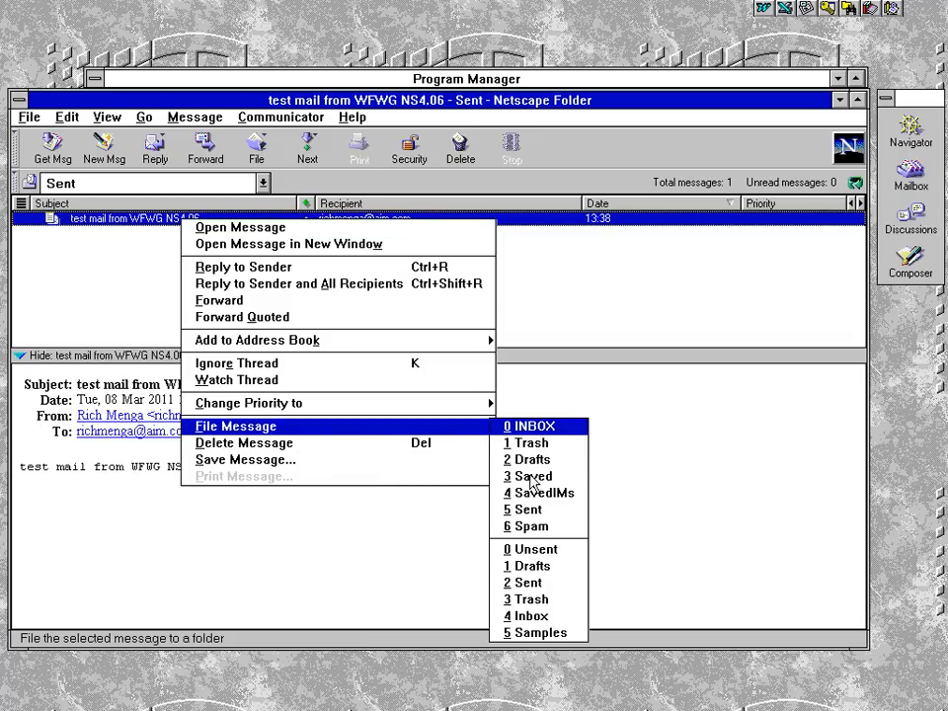
{"action": "left_click", "coordinate": [524, 512]}
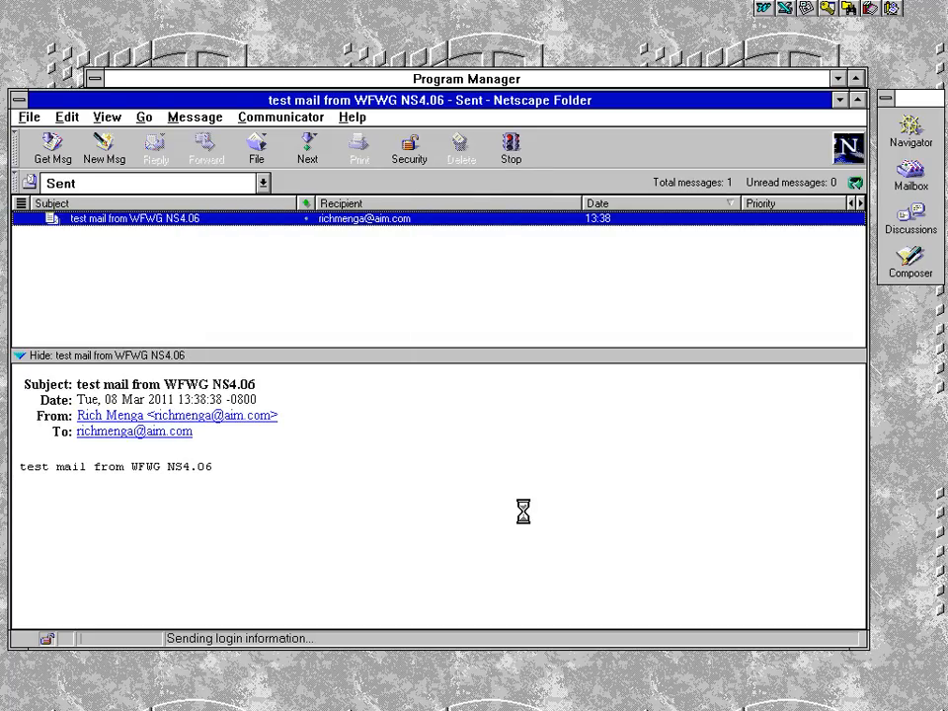
{"action": "left_click", "coordinate": [138, 190]}
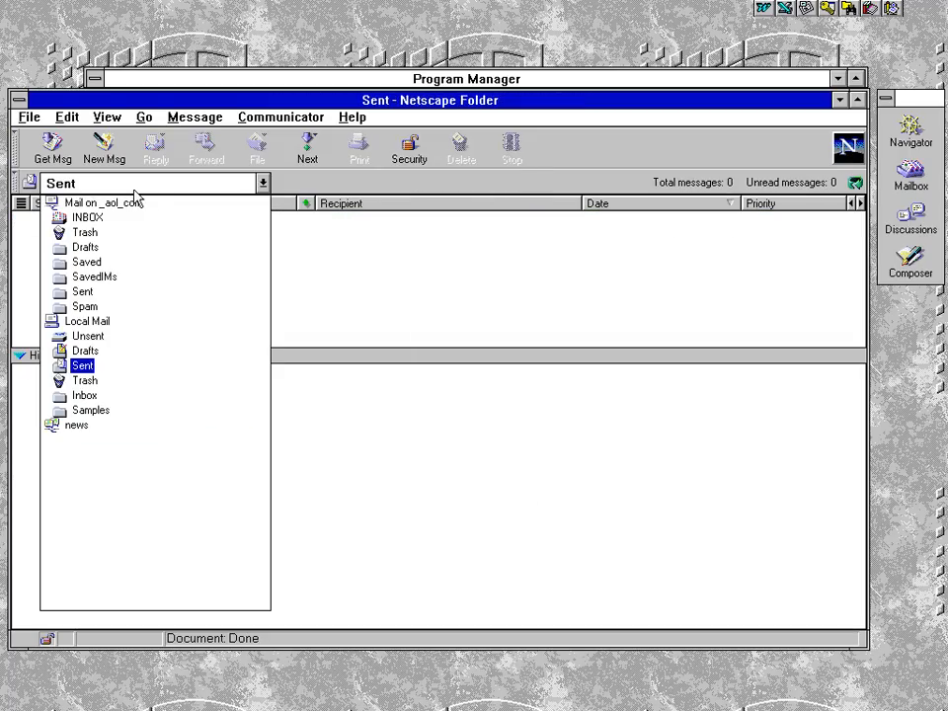
{"action": "left_click", "coordinate": [83, 292]}
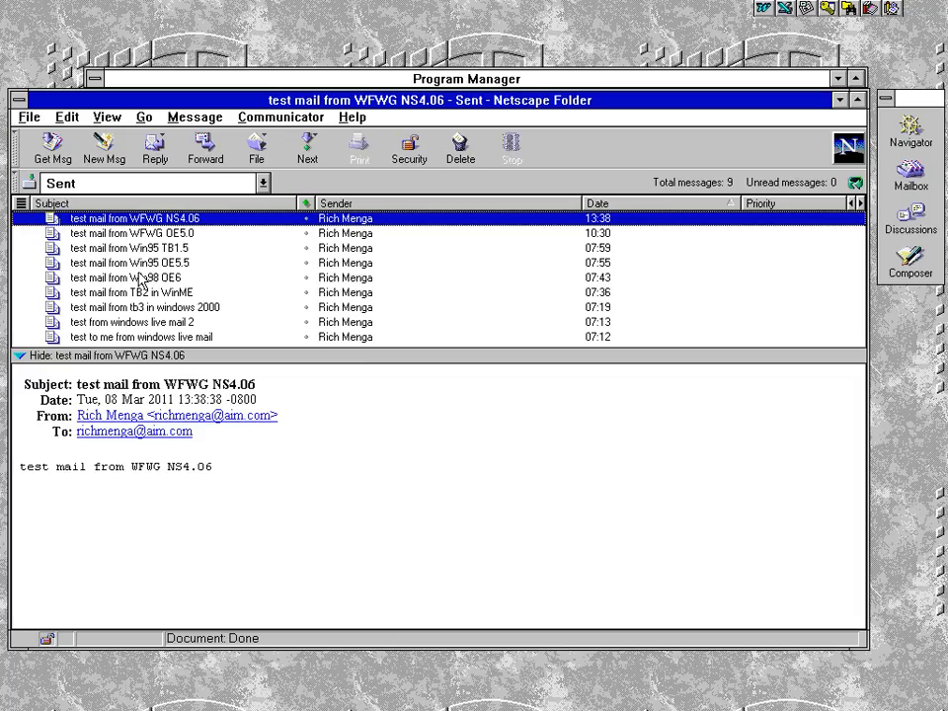
{"action": "left_click", "coordinate": [353, 118]}
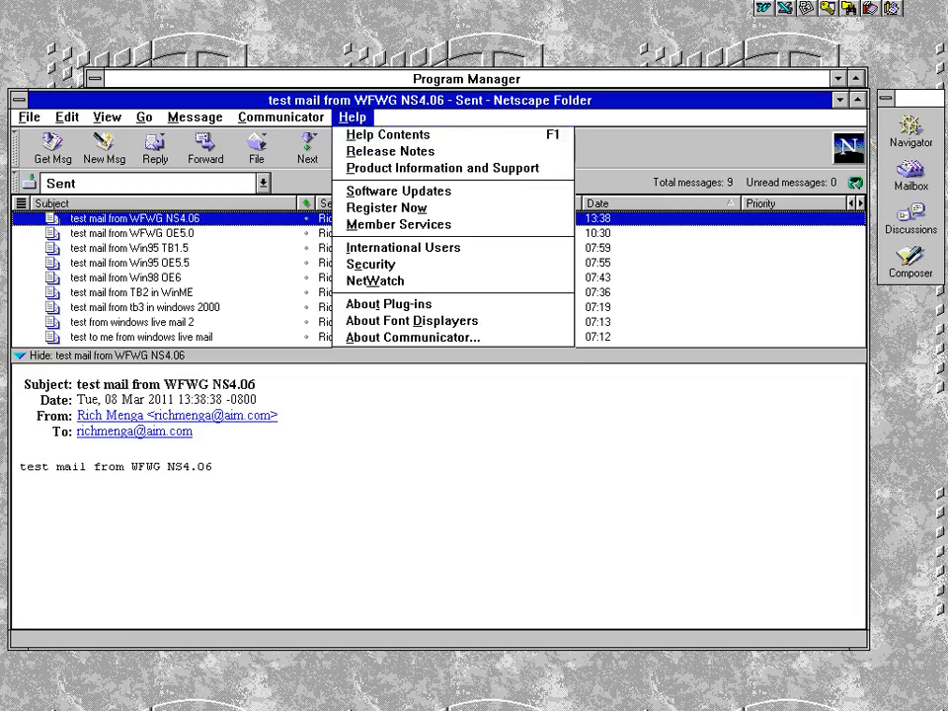
{"action": "left_click", "coordinate": [375, 337]}
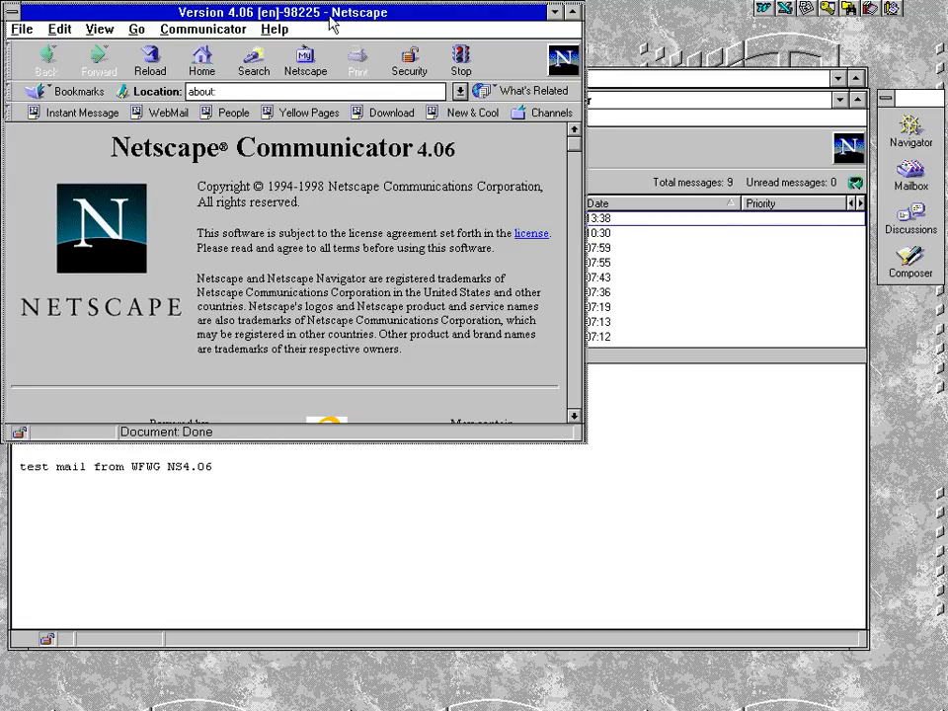
{"action": "left_click_drag", "start_coordinate": [331, 23], "coordinate": [401, 95]}
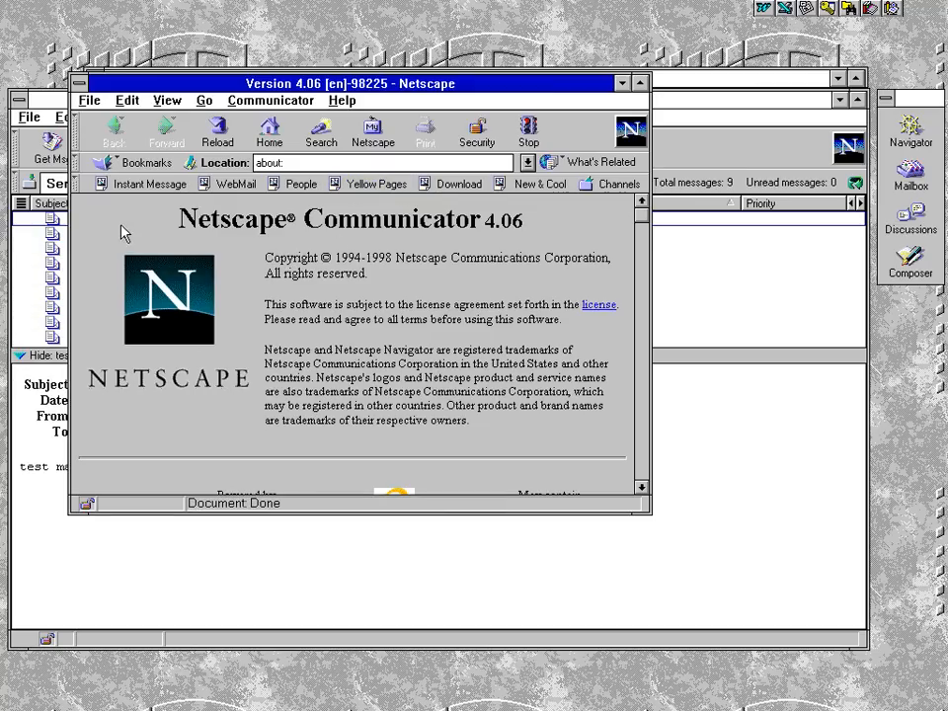
{"action": "double_click", "coordinate": [83, 88]}
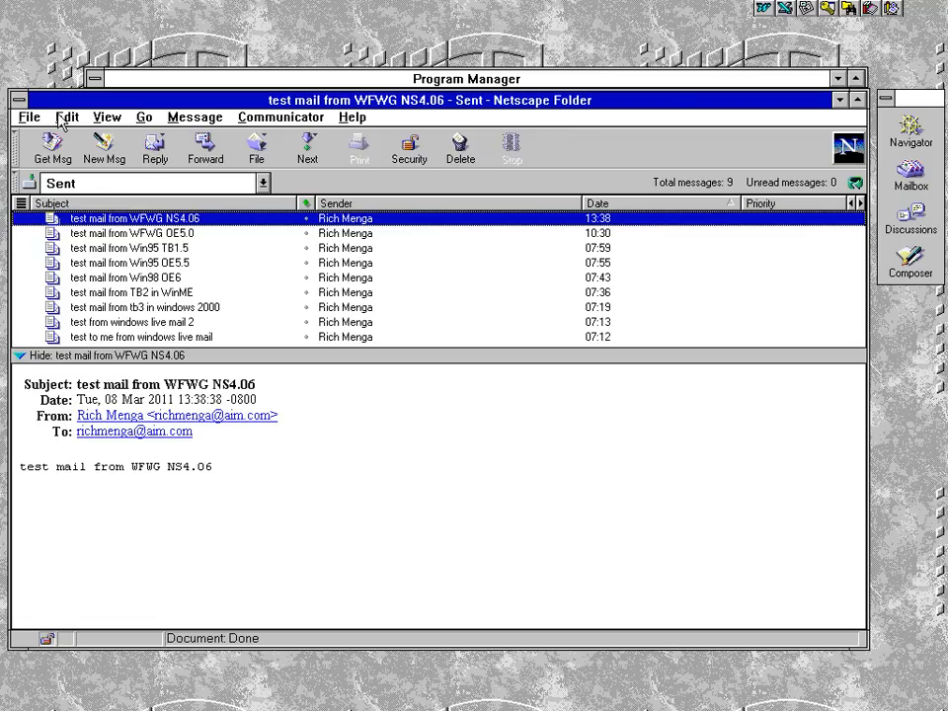
Close the Netscape folder window, launch Outlook Express, and view its version 5.00.0913.2206 in About
{"action": "double_click", "coordinate": [18, 102]}
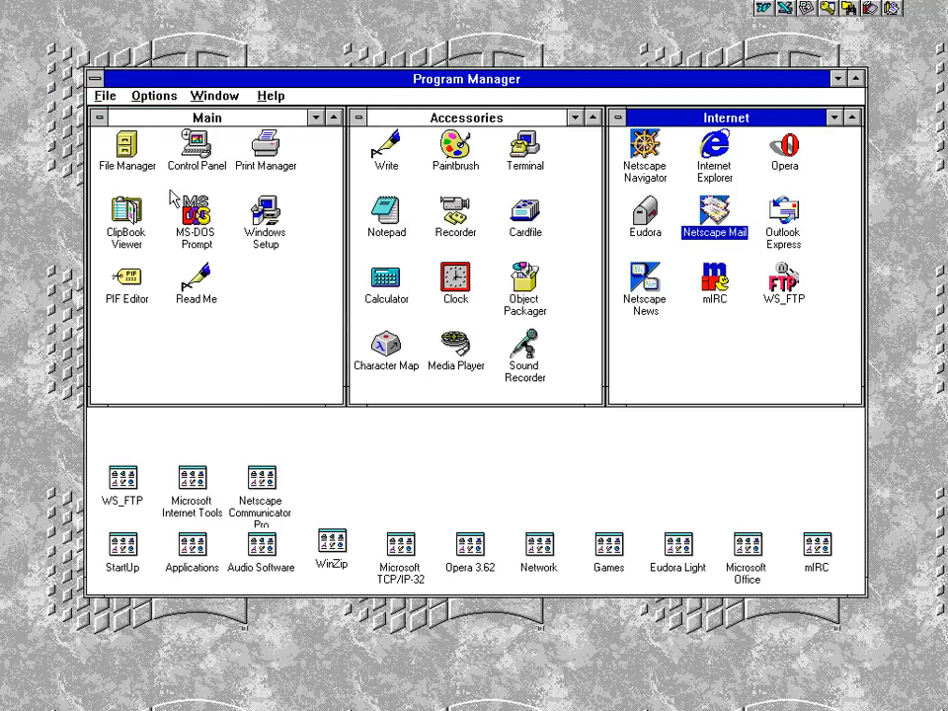
{"action": "double_click", "coordinate": [783, 211]}
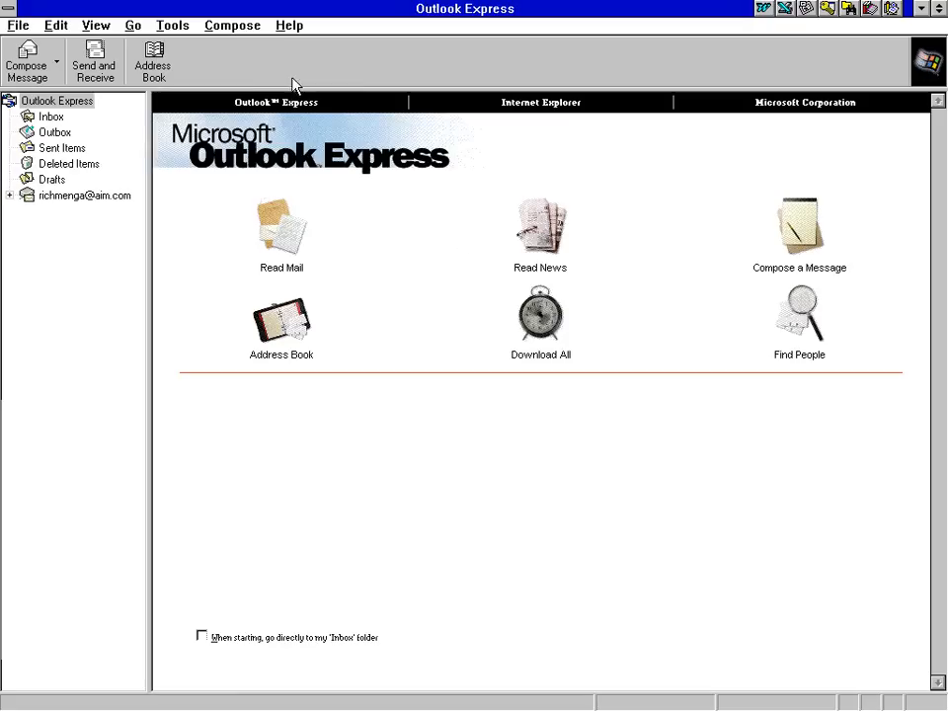
{"action": "left_click", "coordinate": [287, 26]}
{"action": "left_click", "coordinate": [287, 129]}
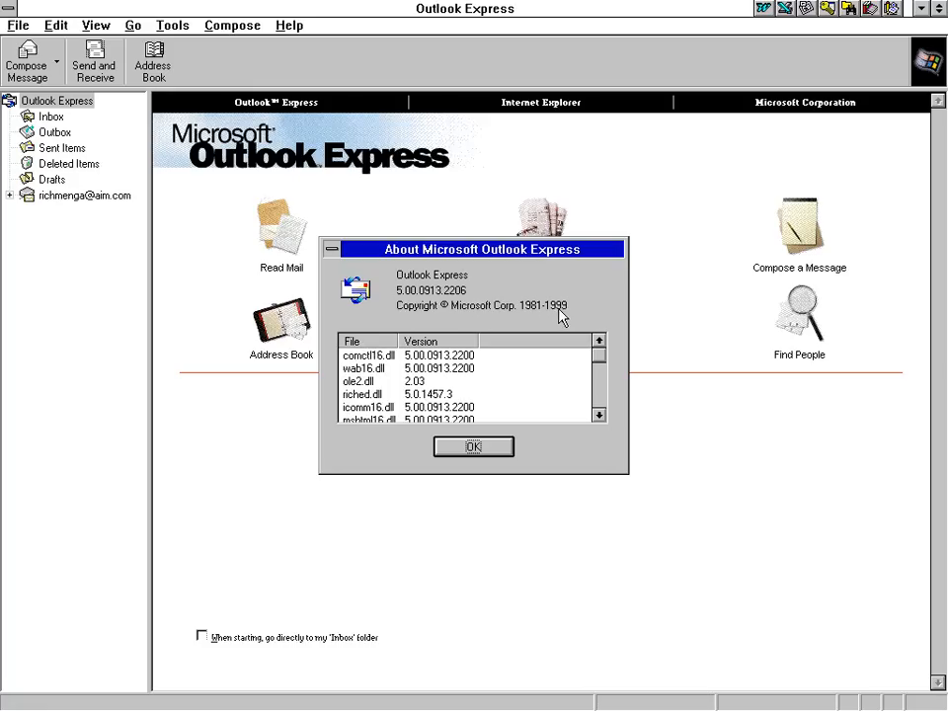
{"action": "left_click", "coordinate": [481, 446]}
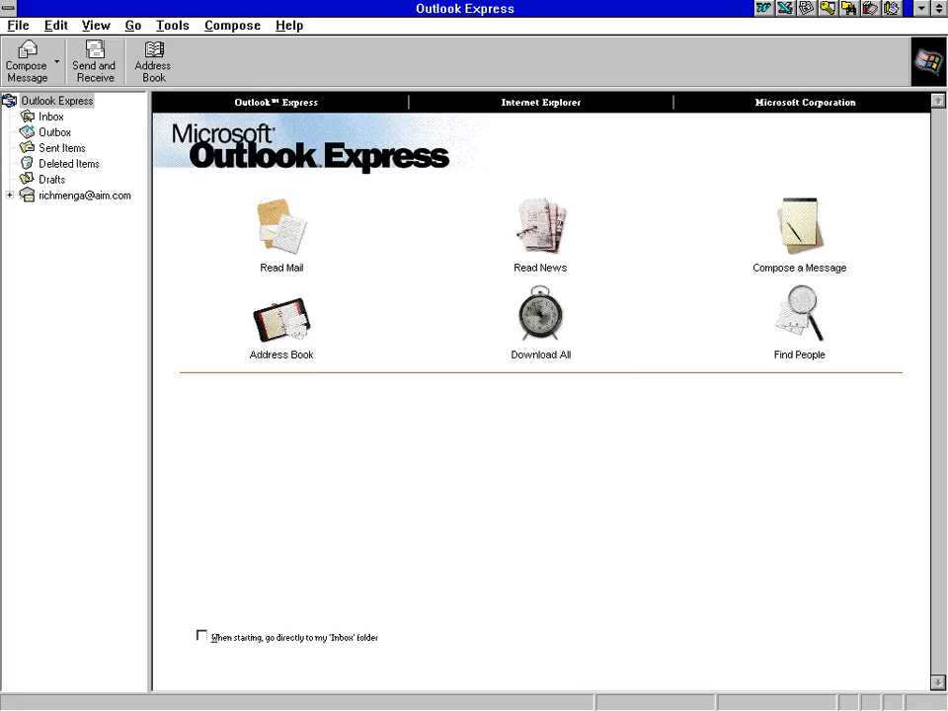
Close Outlook Express, launch Netscape Mail, and sign in with the mail password
{"action": "double_click", "coordinate": [6, 5]}
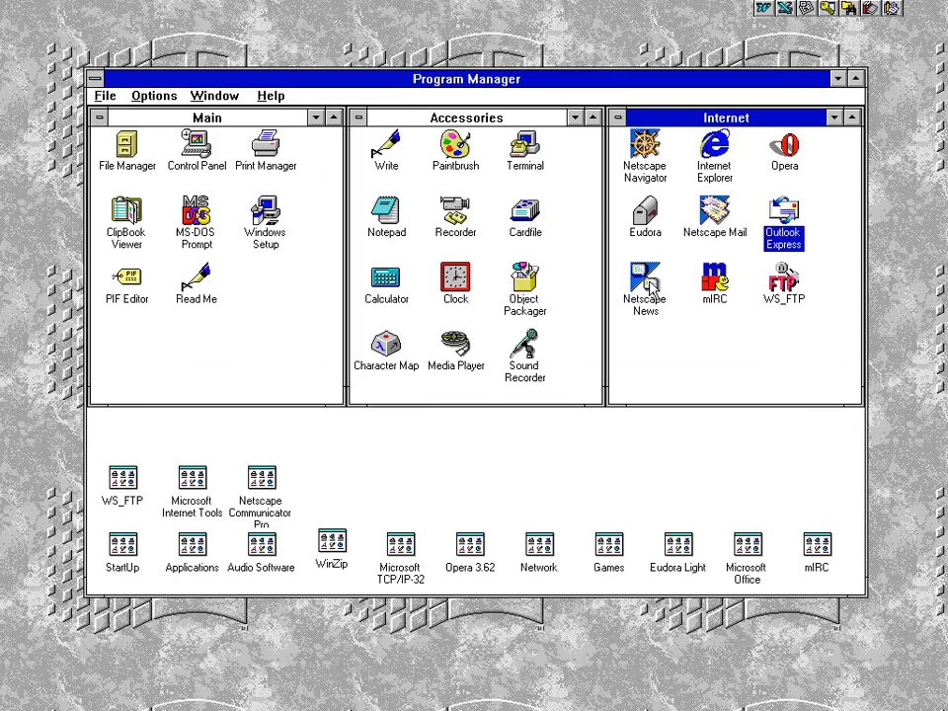
{"action": "double_click", "coordinate": [715, 213]}
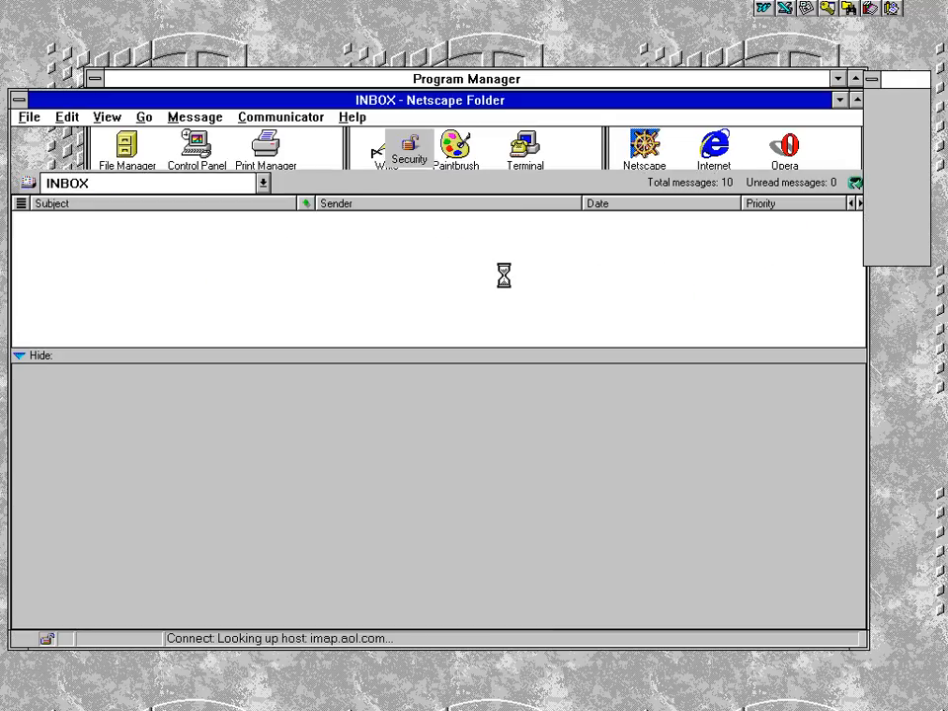
{"action": "type", "text": "*********"}
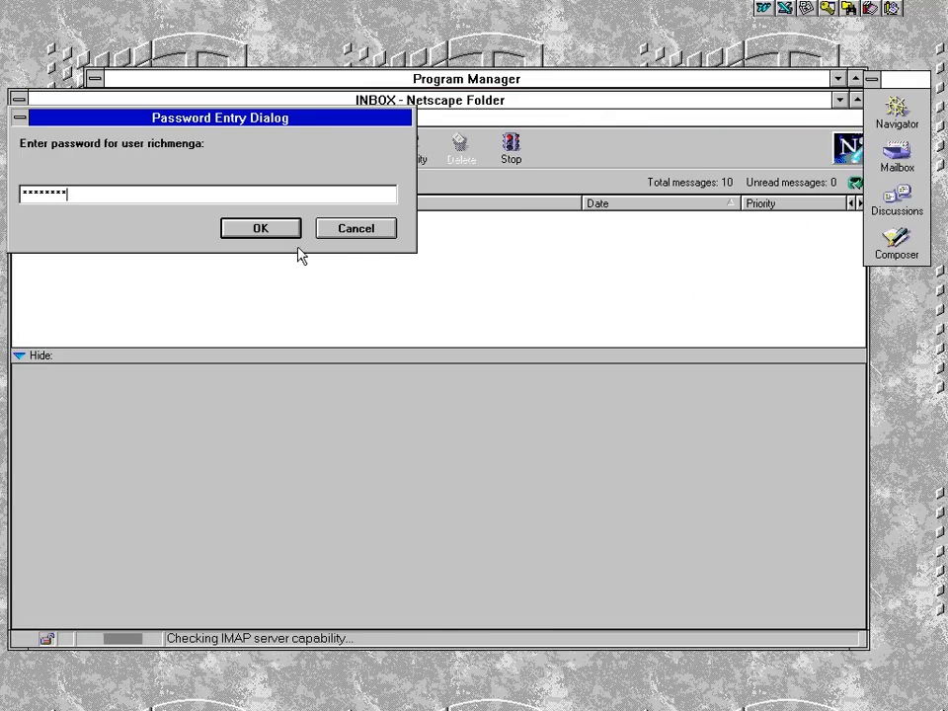
{"action": "left_click", "coordinate": [256, 226]}
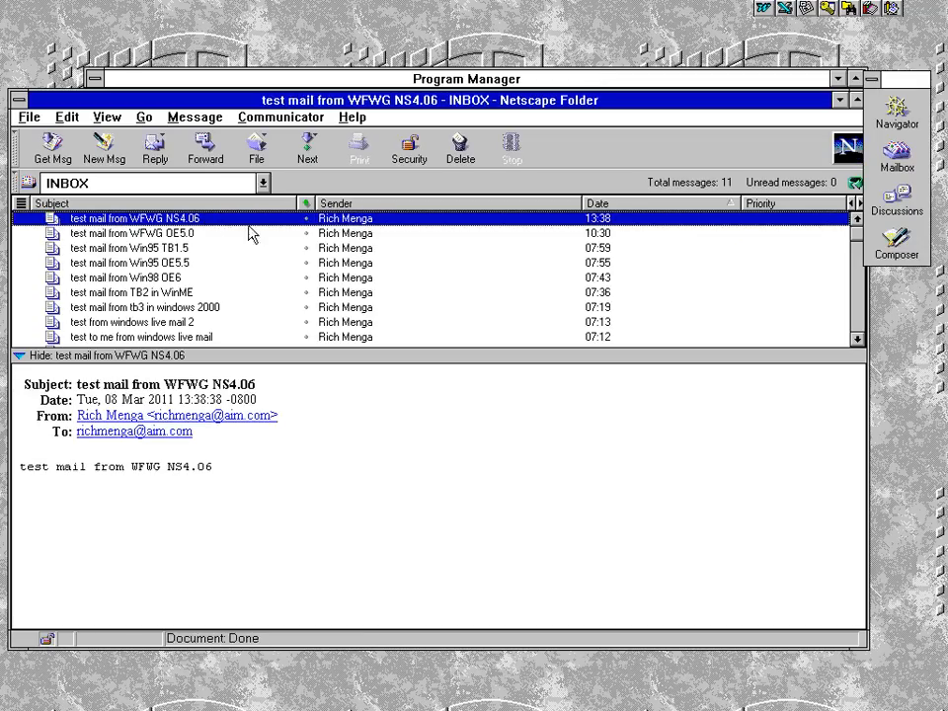
{"action": "left_click", "coordinate": [63, 117]}
Tick 'Remember my mail password' in Preferences > Mail Server > More Options and save
{"action": "left_click", "coordinate": [94, 410]}
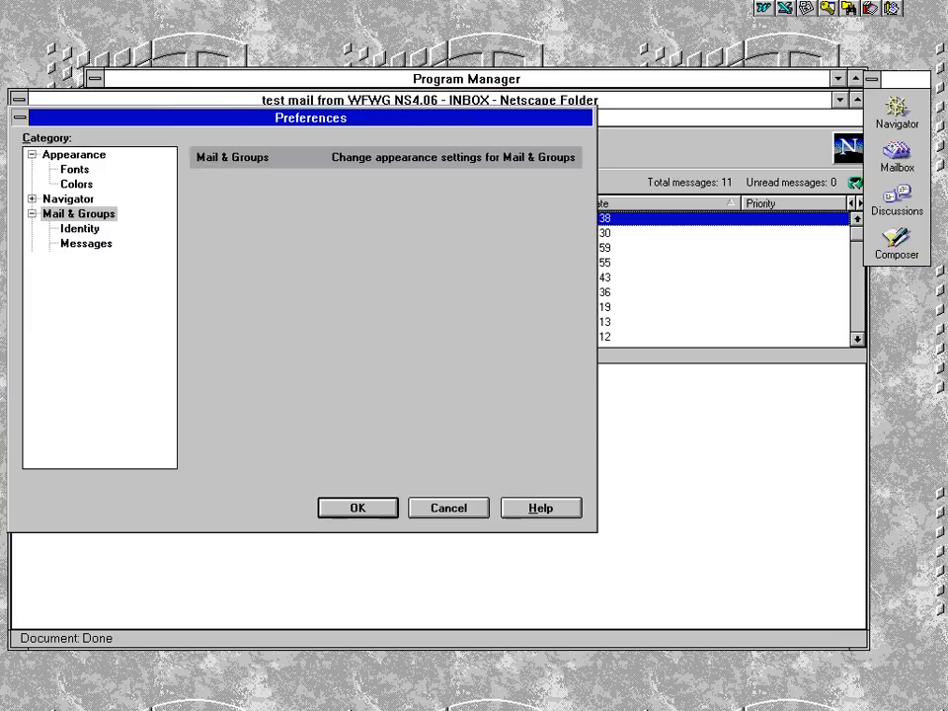
{"action": "left_click", "coordinate": [89, 259]}
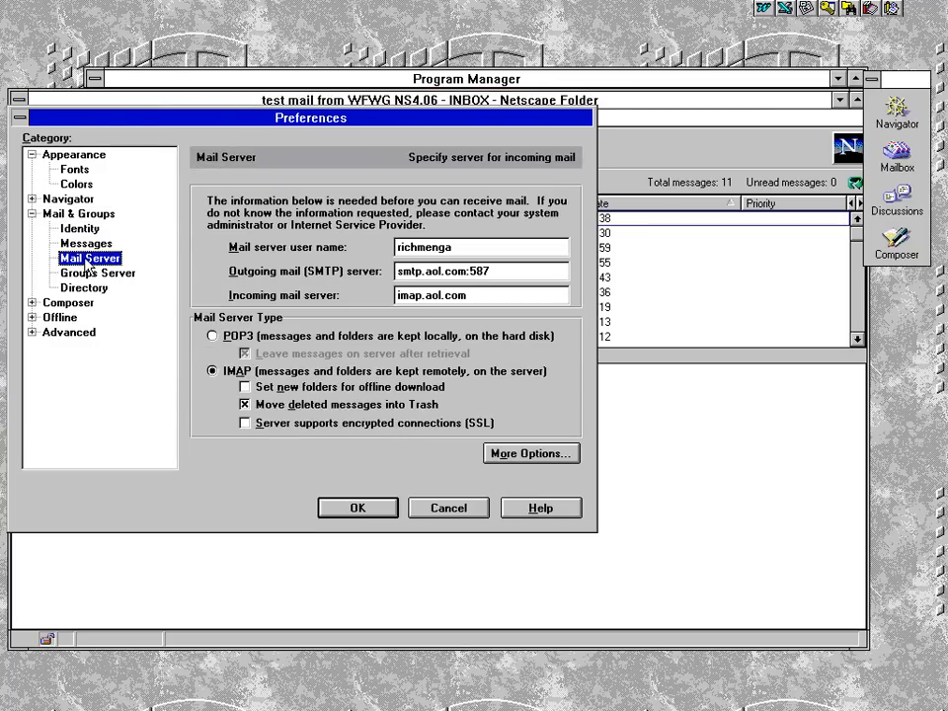
{"action": "left_click", "coordinate": [531, 451]}
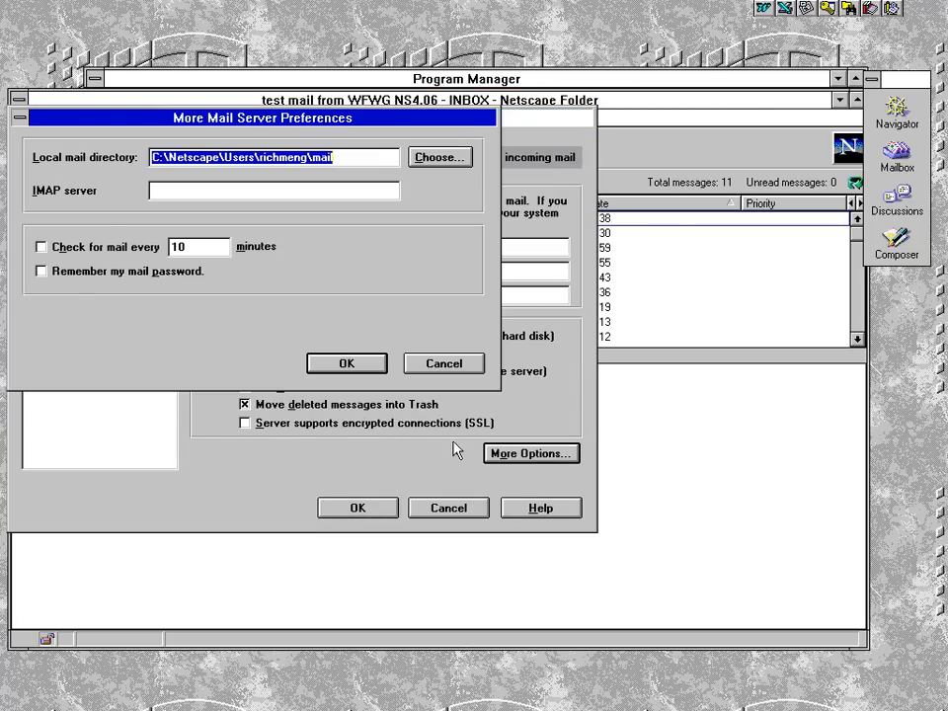
{"action": "left_click", "coordinate": [73, 275]}
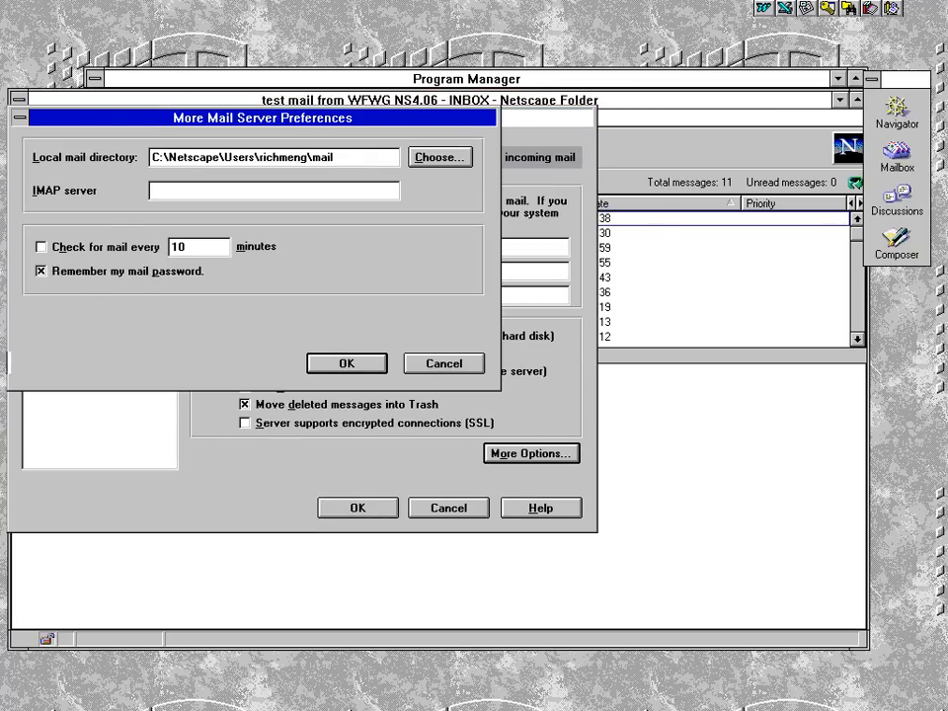
{"action": "left_click", "coordinate": [344, 363]}
{"action": "left_click", "coordinate": [356, 507]}
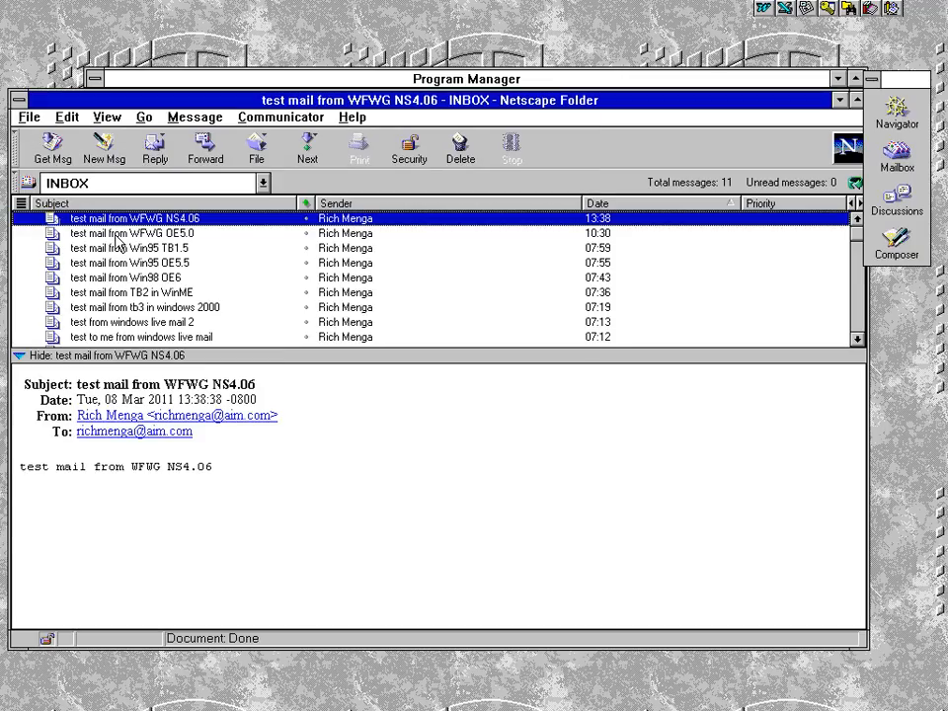
Maximize the INBOX window and close the floating component palette
{"action": "double_click", "coordinate": [153, 100]}
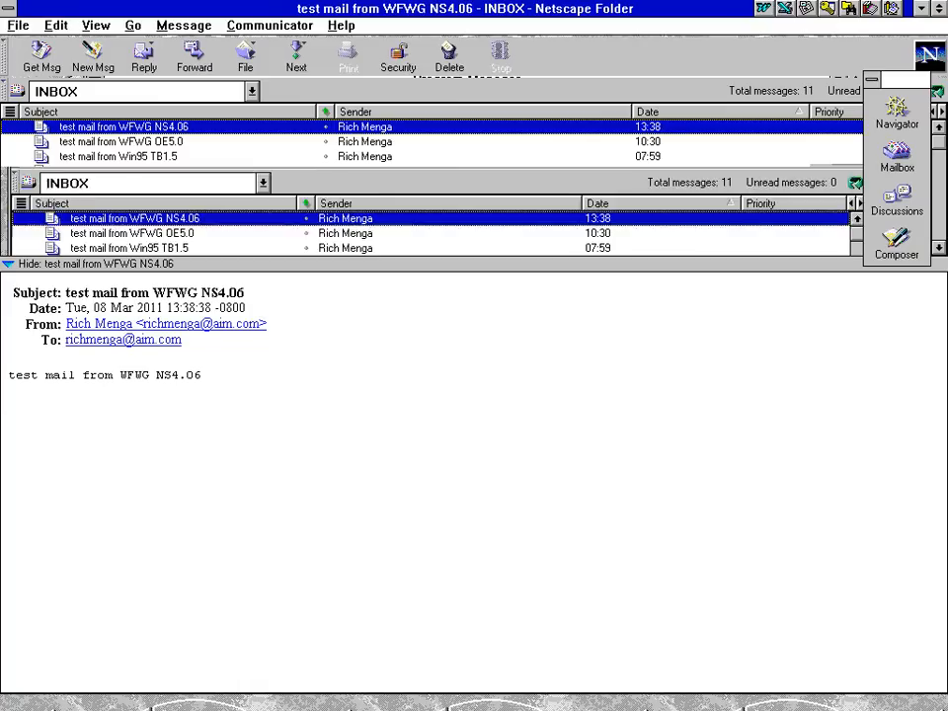
{"action": "left_click", "coordinate": [871, 79]}
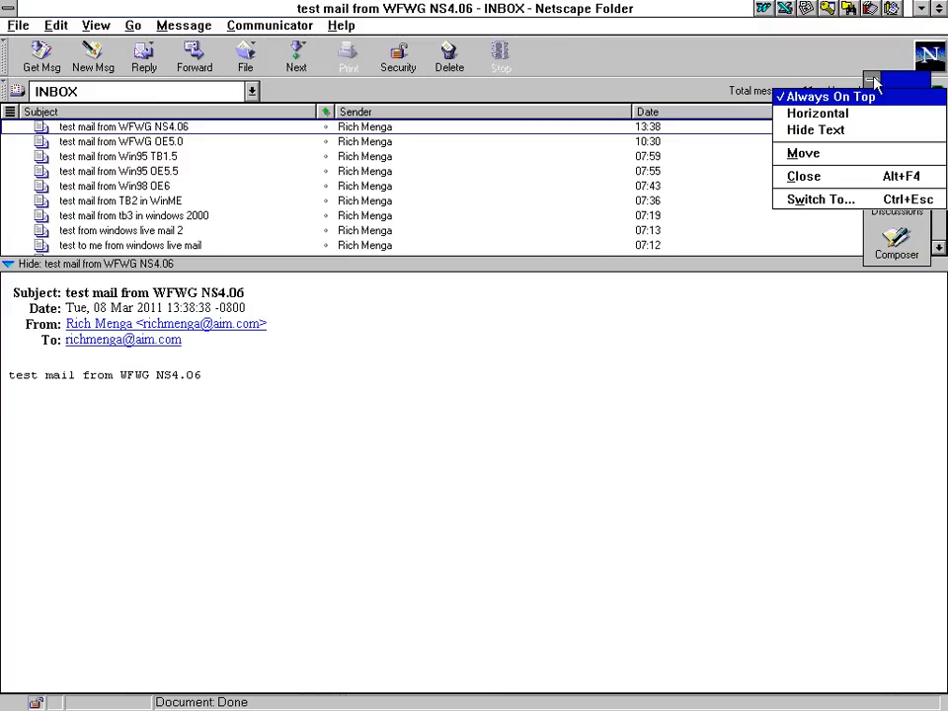
{"action": "left_click", "coordinate": [802, 180]}
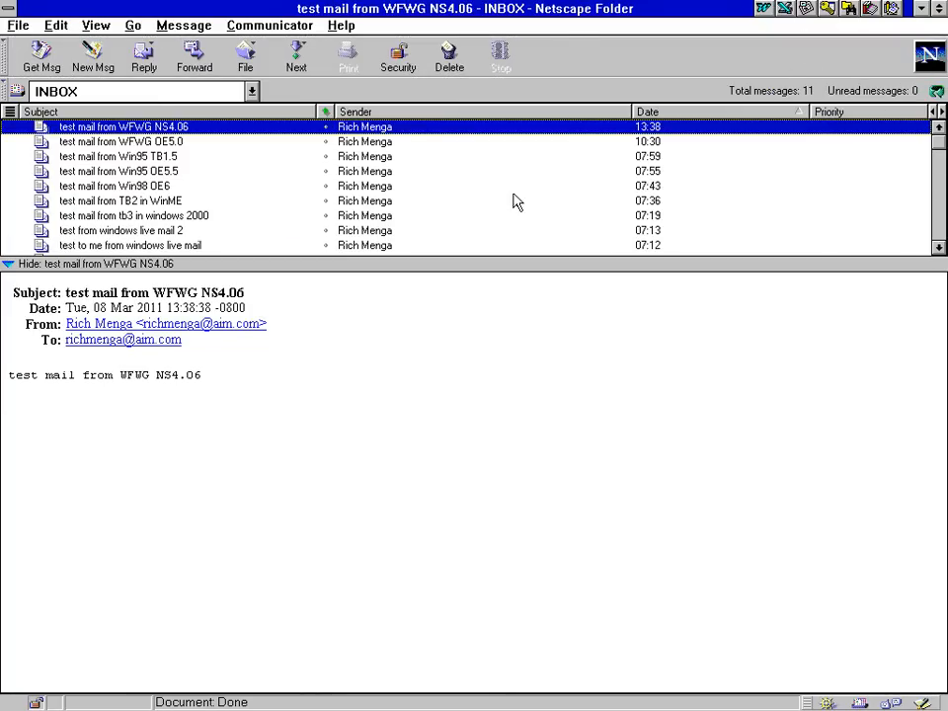
Check the View menu and folder selector without changes, keeping INBOX, then exit Netscape mail
{"action": "left_click", "coordinate": [96, 27]}
{"action": "left_click", "coordinate": [96, 27]}
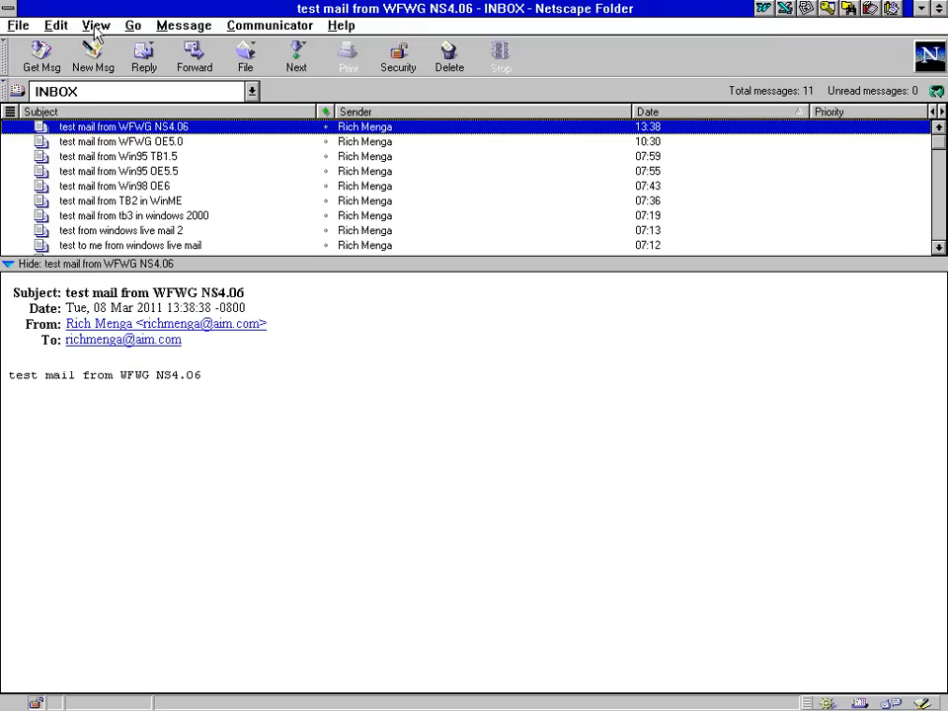
{"action": "left_click", "coordinate": [96, 27]}
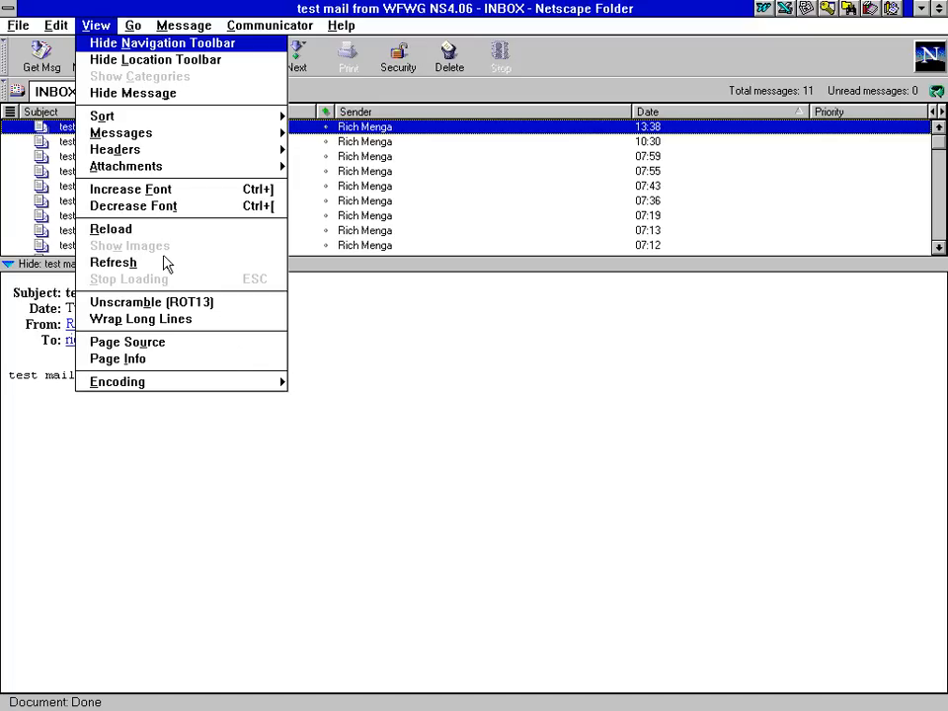
{"action": "left_click", "coordinate": [345, 88]}
{"action": "left_click", "coordinate": [191, 92]}
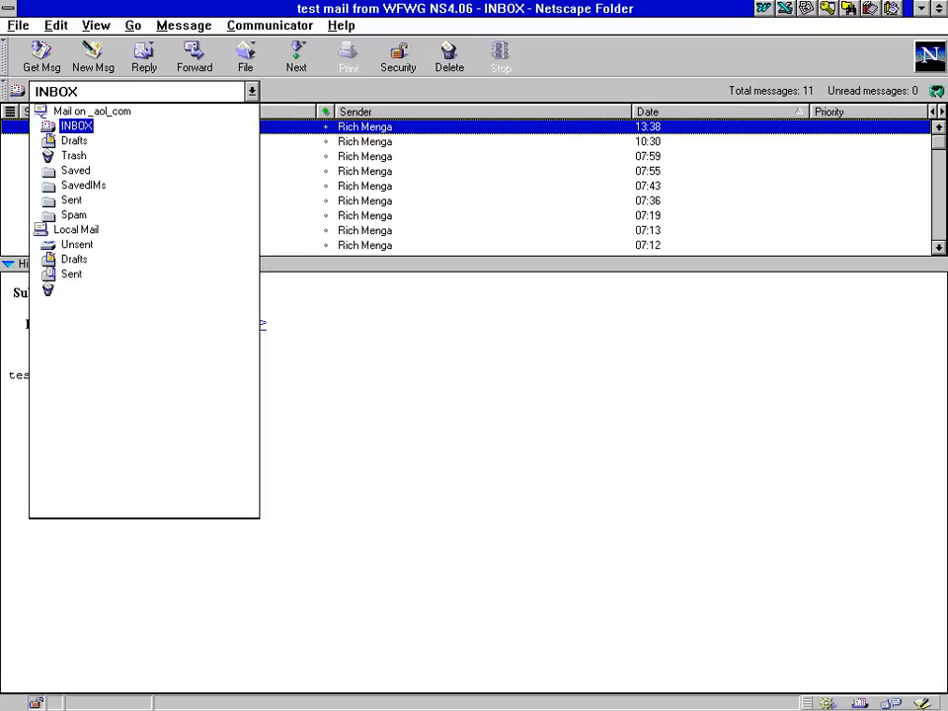
{"action": "left_click", "coordinate": [144, 93]}
{"action": "left_click", "coordinate": [5, 92]}
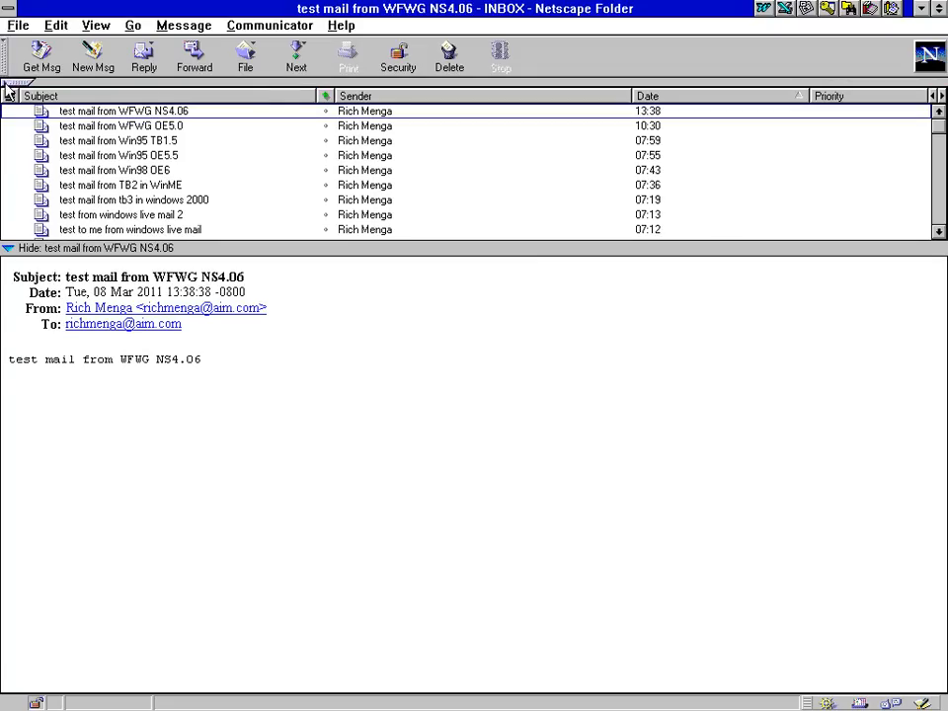
{"action": "left_click", "coordinate": [4, 87]}
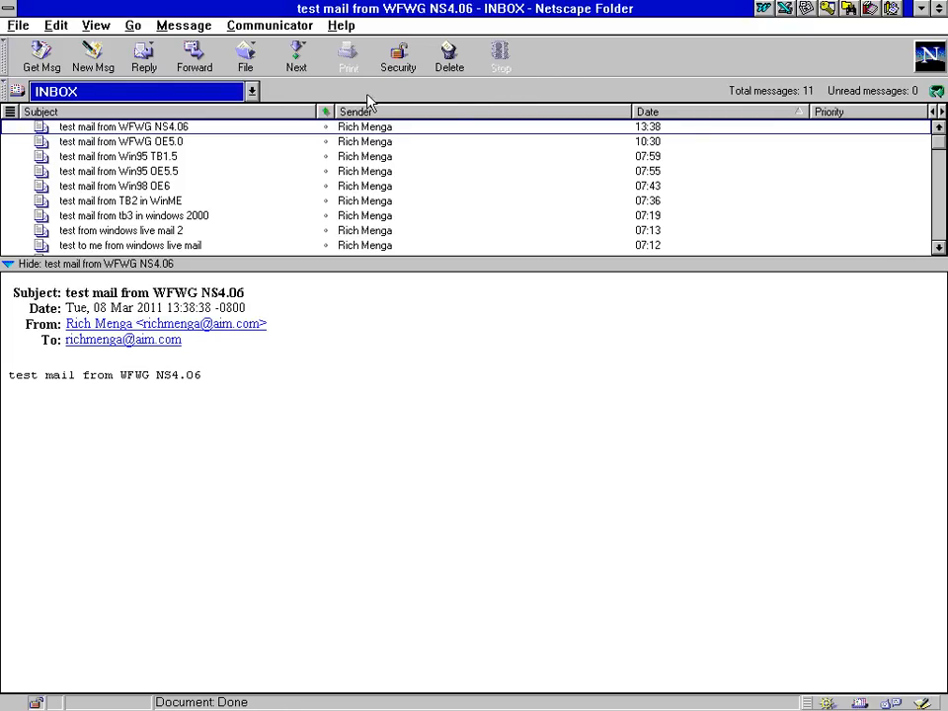
{"action": "left_click", "coordinate": [95, 25]}
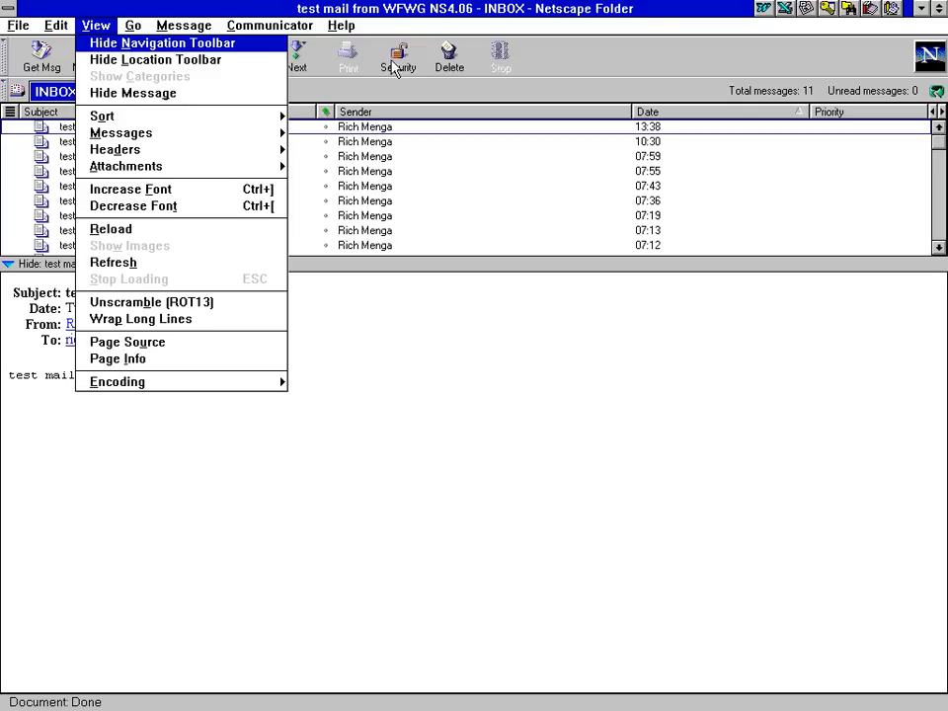
{"action": "left_click", "coordinate": [468, 92]}
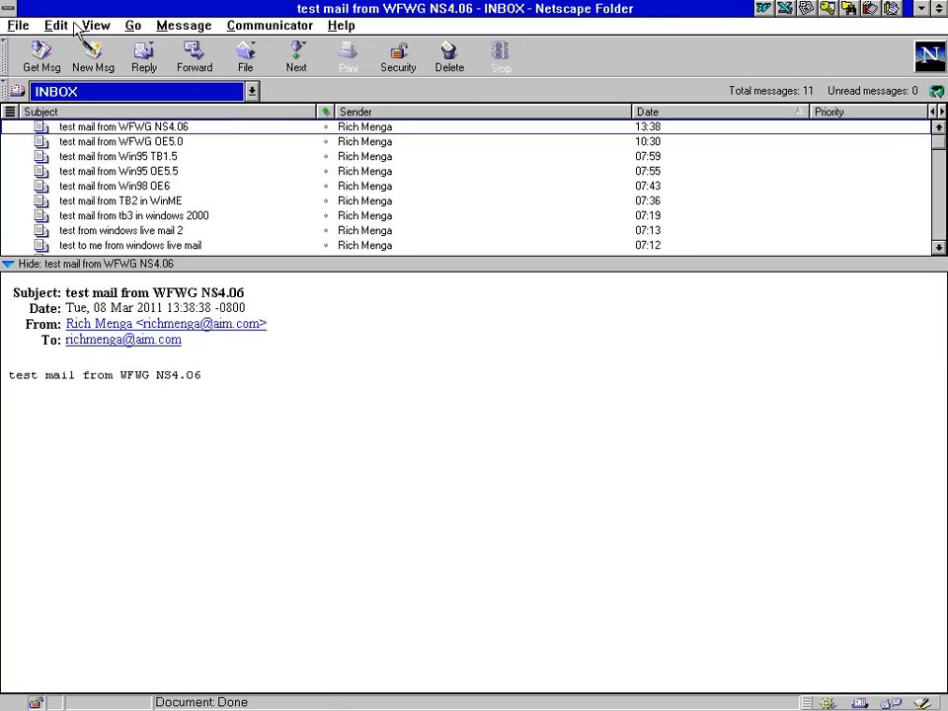
{"action": "double_click", "coordinate": [8, 8]}
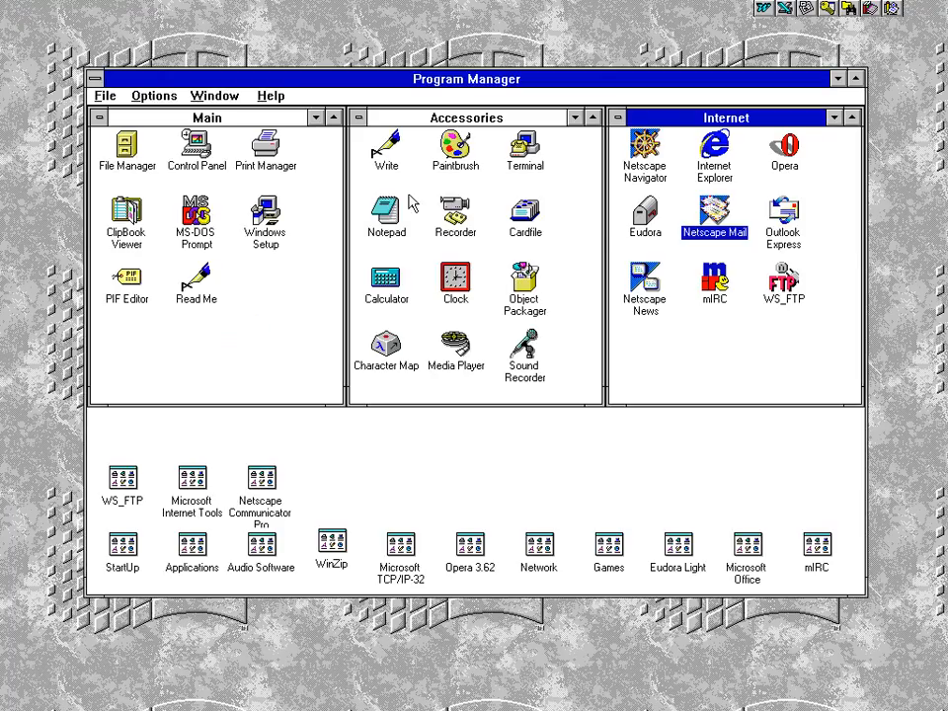